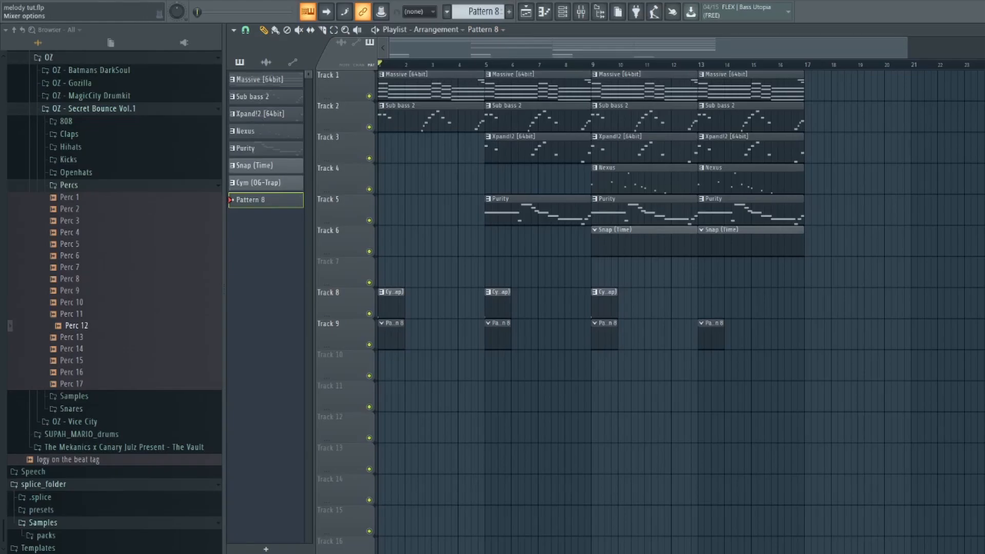
pyautogui.press('F9')
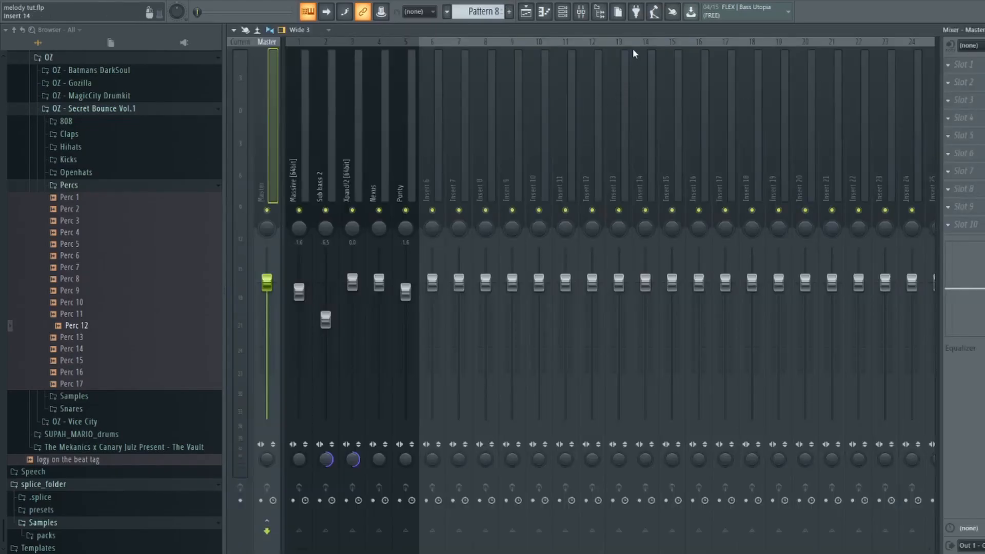
pyautogui.click(538, 21)
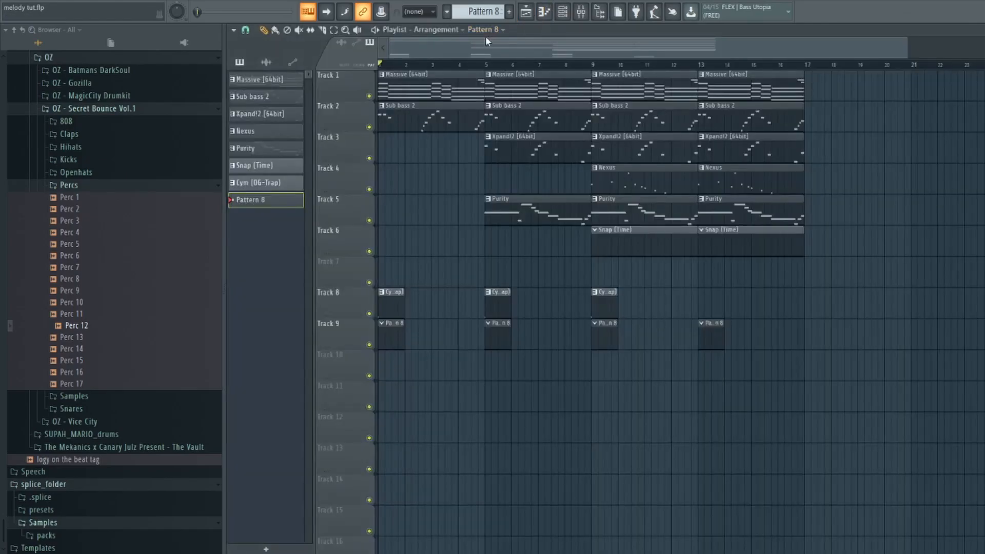
pyautogui.scroll(2, 422, 70)
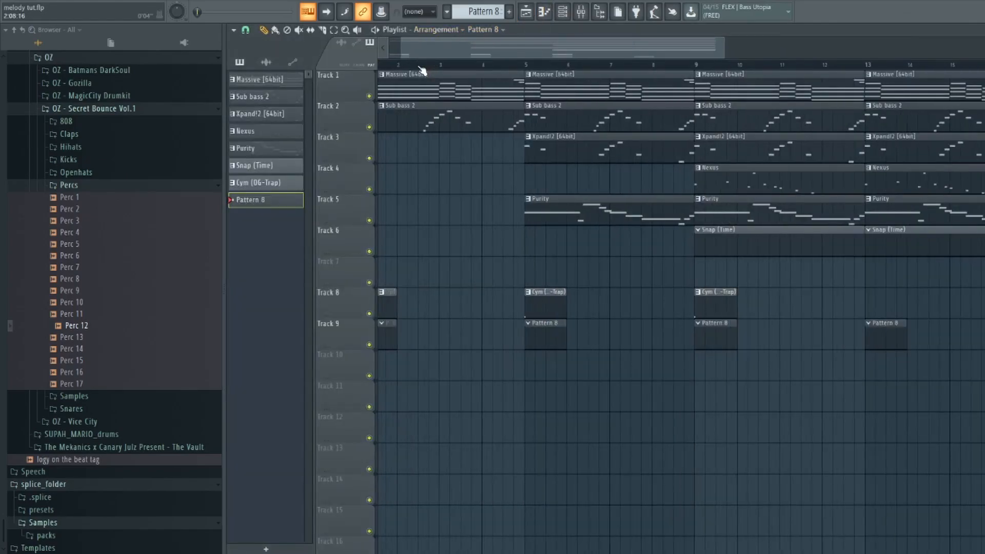
pyautogui.moveTo(442, 48); pyautogui.dragTo(402, 48)
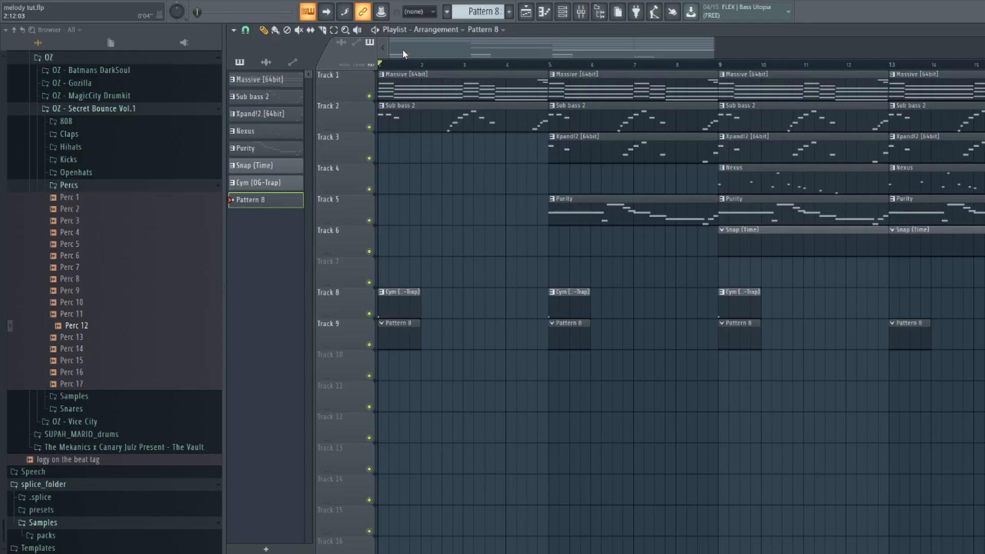
pyautogui.scroll(2, 408, 66)
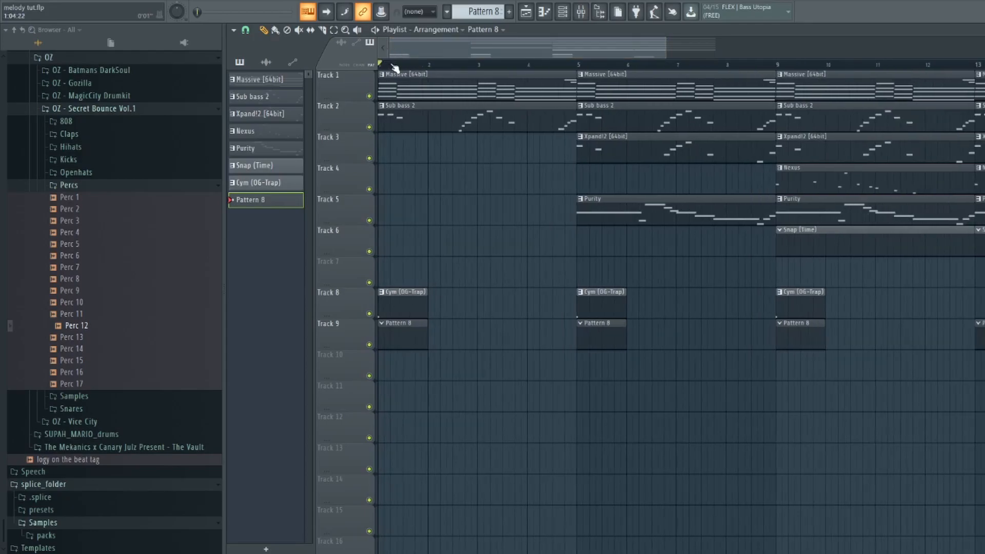
pyautogui.scroll(-4, 395, 67)
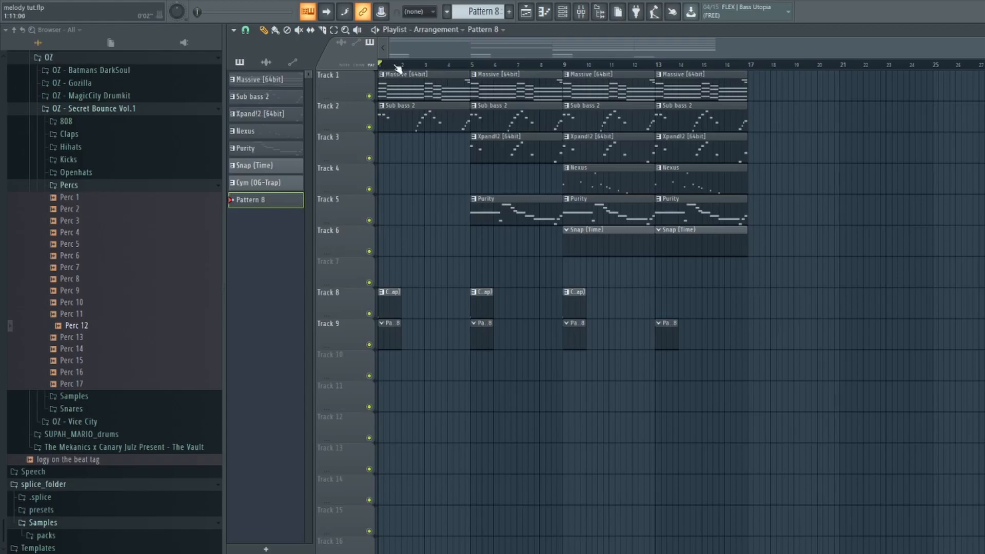
pyautogui.scroll(1, 397, 68)
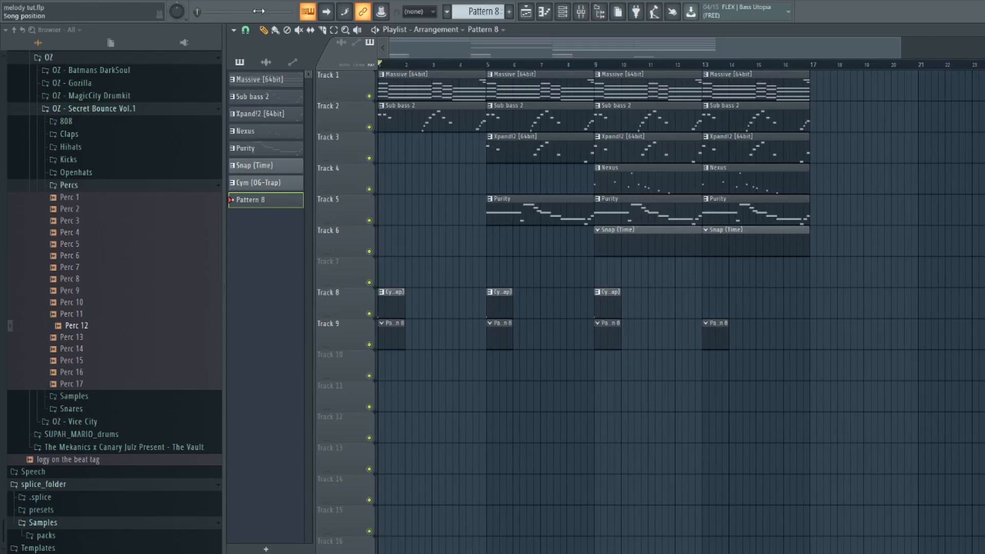
# Play the arrangement and shrink the Mixer window so it covers only part of the playlist, then hide it
pyautogui.press('space')
pyautogui.click(580, 12)
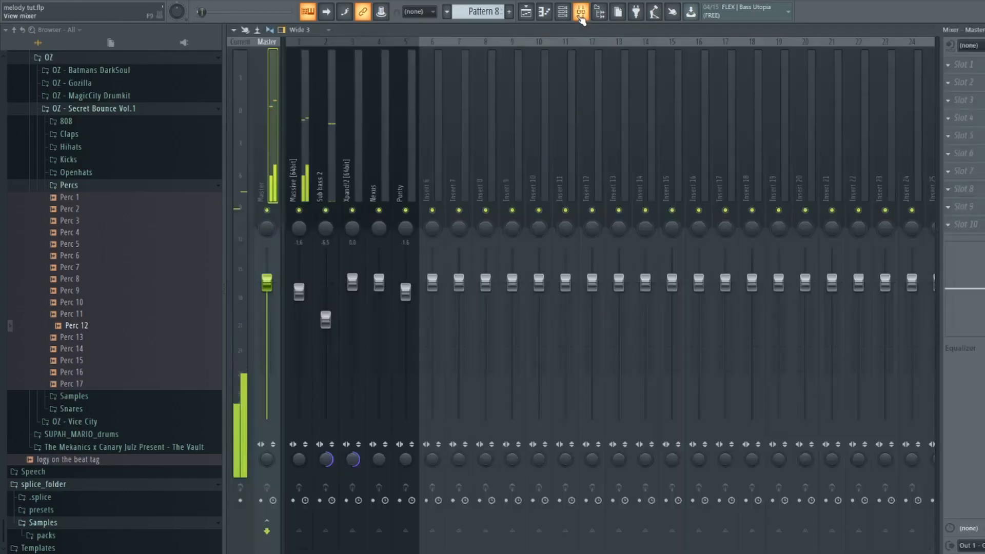
pyautogui.press('F9')
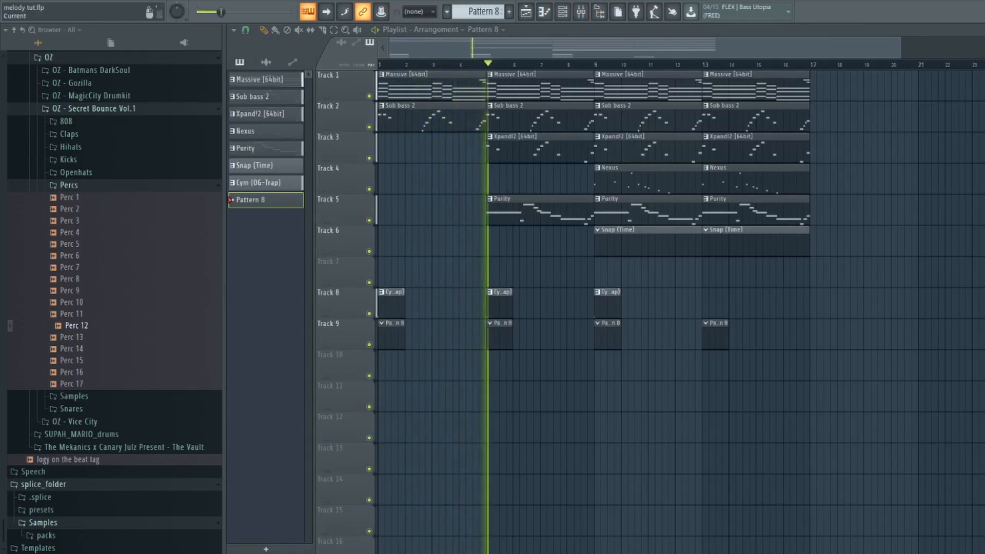
pyautogui.press('F9')
pyautogui.moveTo(872, 57); pyautogui.dragTo(474, 224)
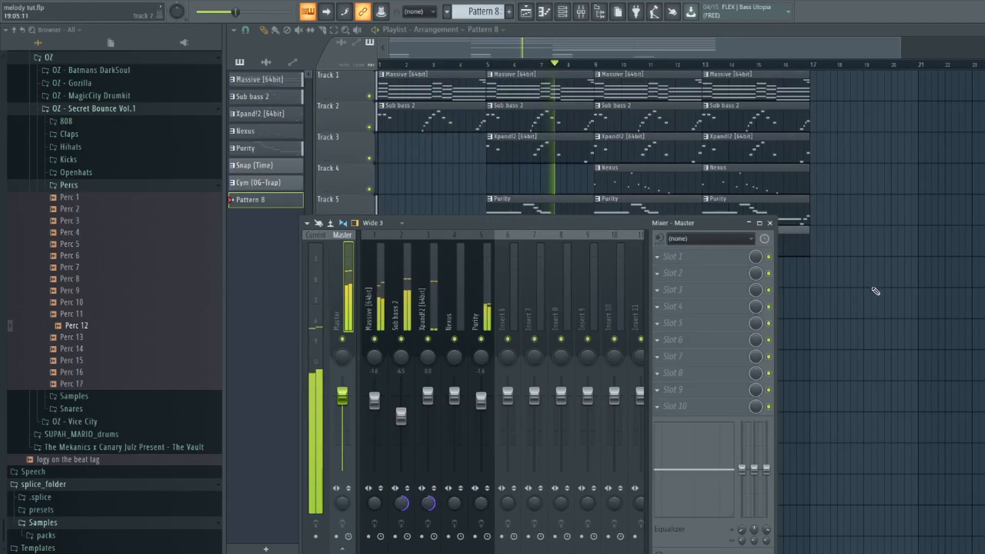
pyautogui.press('F9')
# Save the project melody tut.flp
pyautogui.scroll(-2, 866, 290)
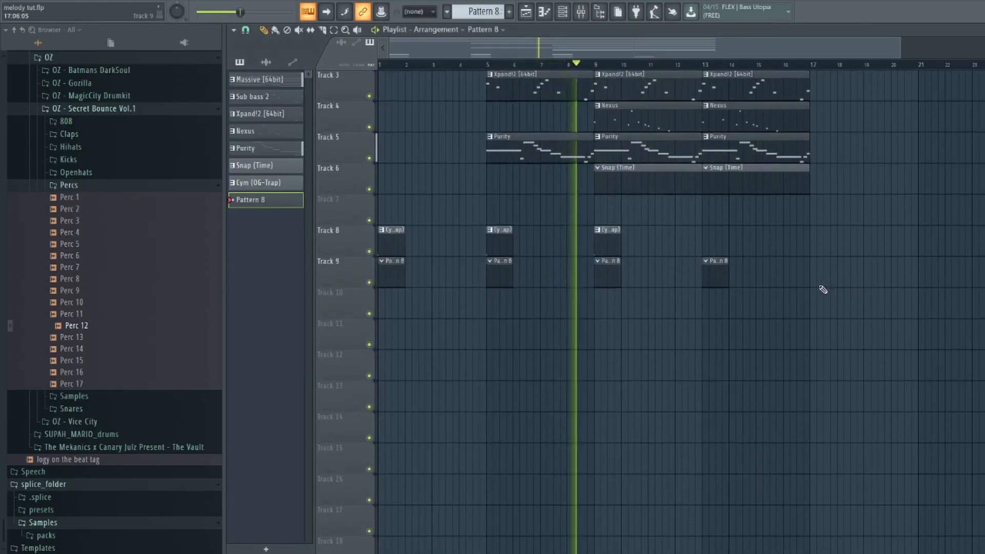
pyautogui.hotkey('ctrl', 's')
pyautogui.scroll(2, 822, 290)
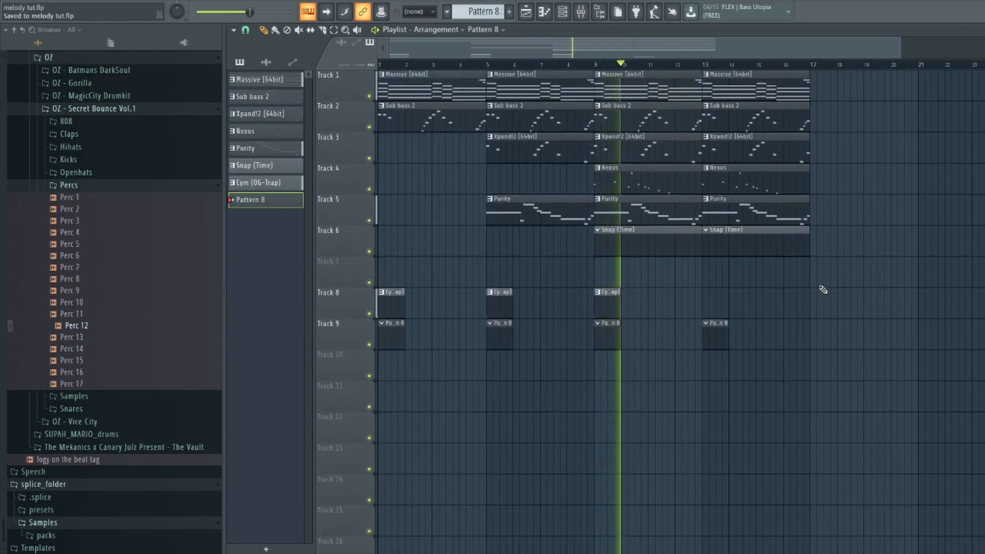
# Delete the two Snap (Time) clips from Track 6 and move the four Pattern 8 clips from Track 9 to Track 6
pyautogui.rightClick(665, 249)
pyautogui.rightClick(743, 248)
pyautogui.moveTo(737, 337); pyautogui.dragTo(328, 363)
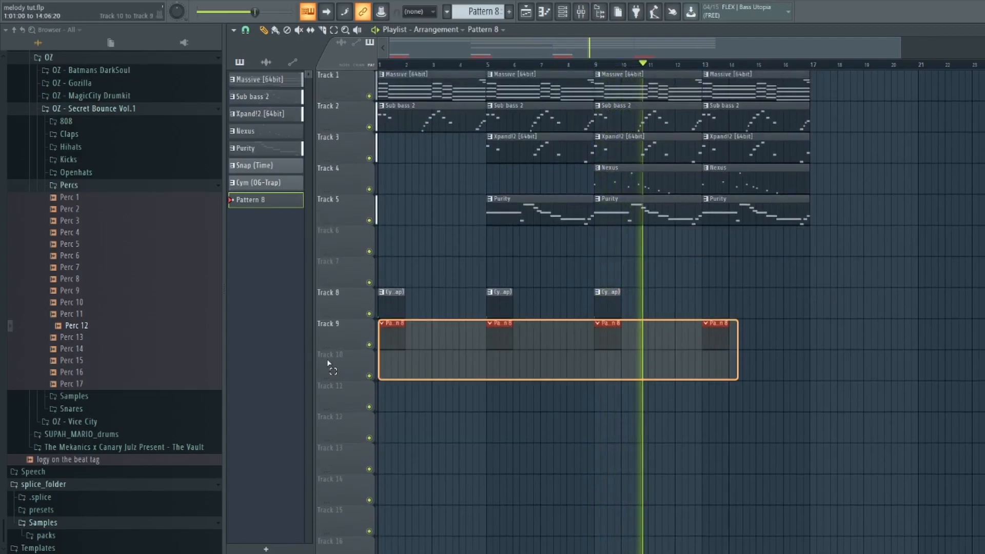
pyautogui.moveTo(393, 334); pyautogui.dragTo(382, 229)
pyautogui.click(541, 386)
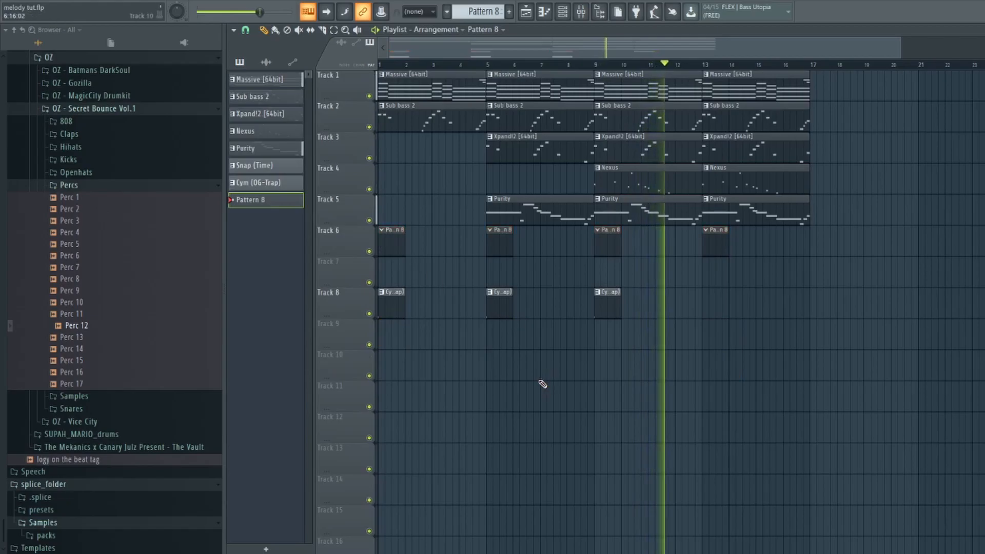
# Stop playback and set the playlist's loop range from bar 9 to bar 13
pyautogui.press('space')
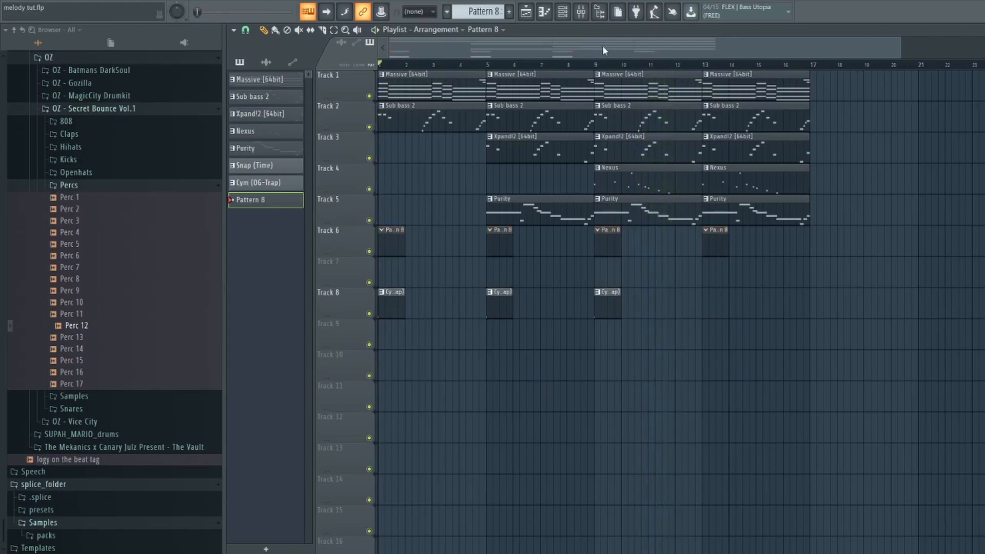
pyautogui.moveTo(595, 66); pyautogui.dragTo(707, 66)
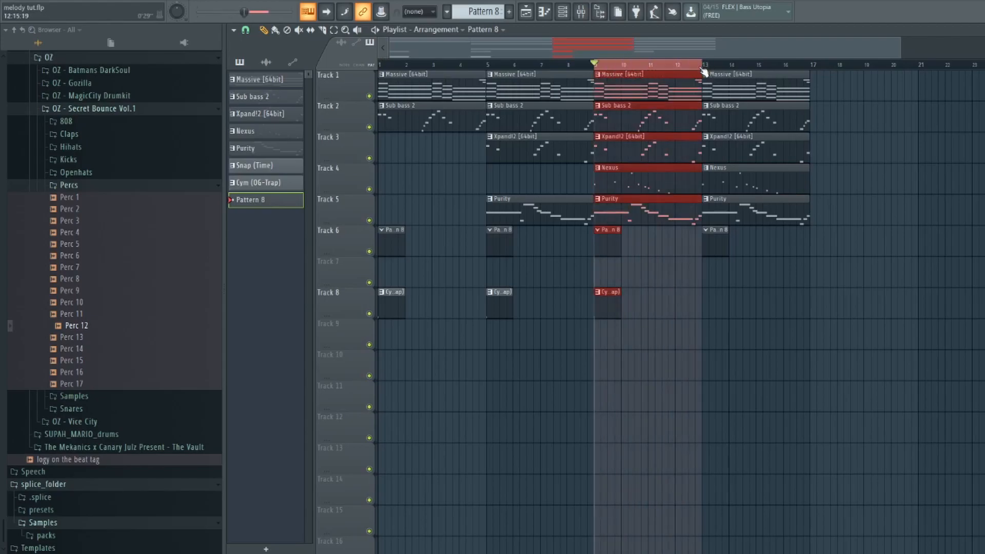
pyautogui.click(636, 278)
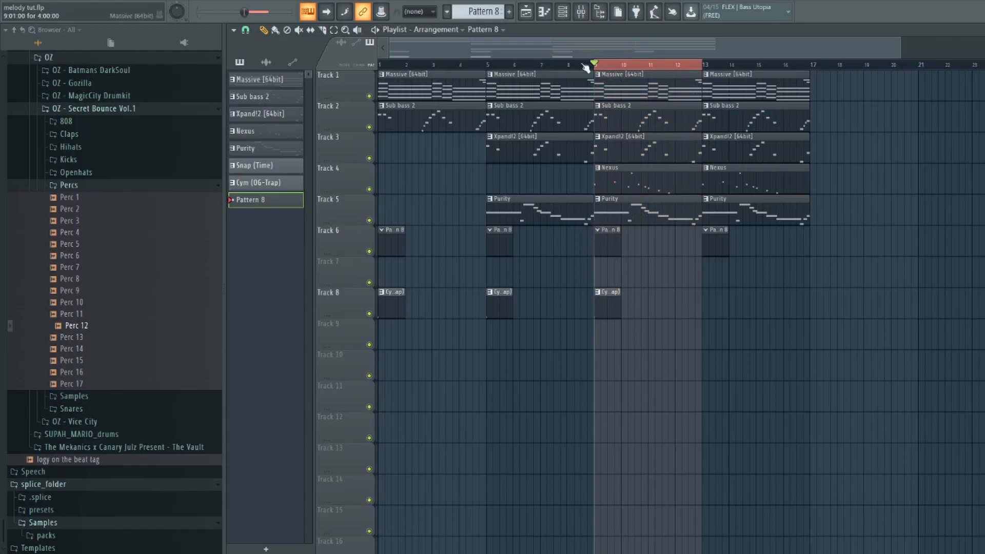
# Add a Cym (OG-Trap) hit on the first step of Pattern 8 and delete the Cym clips from Track 8
pyautogui.click(563, 16)
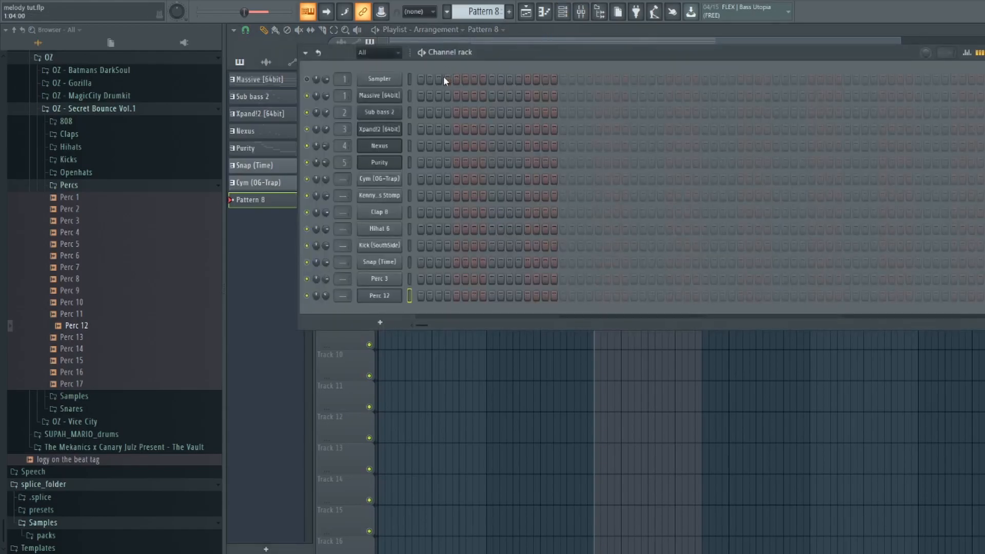
pyautogui.moveTo(536, 50); pyautogui.dragTo(602, 97)
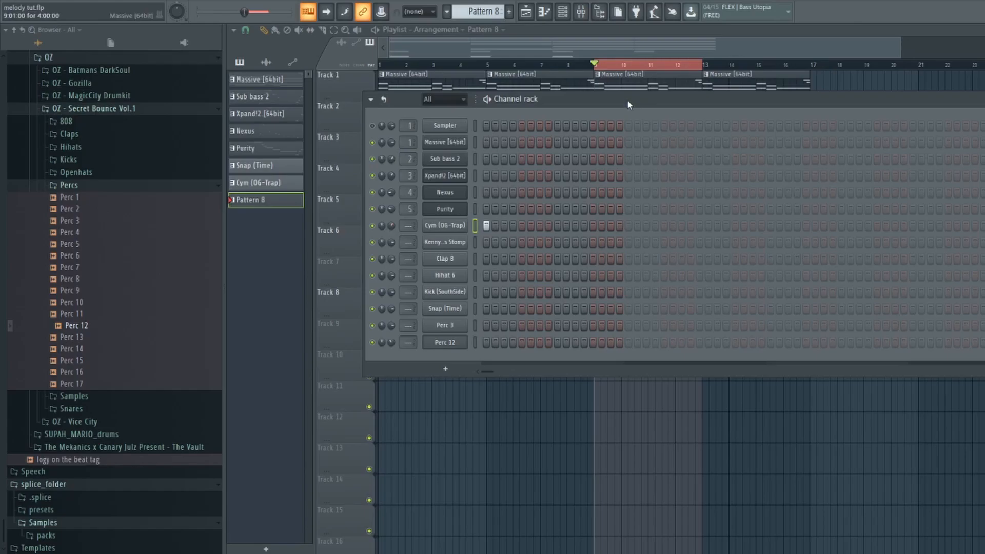
pyautogui.moveTo(627, 99); pyautogui.dragTo(617, 99)
pyautogui.press('F6')
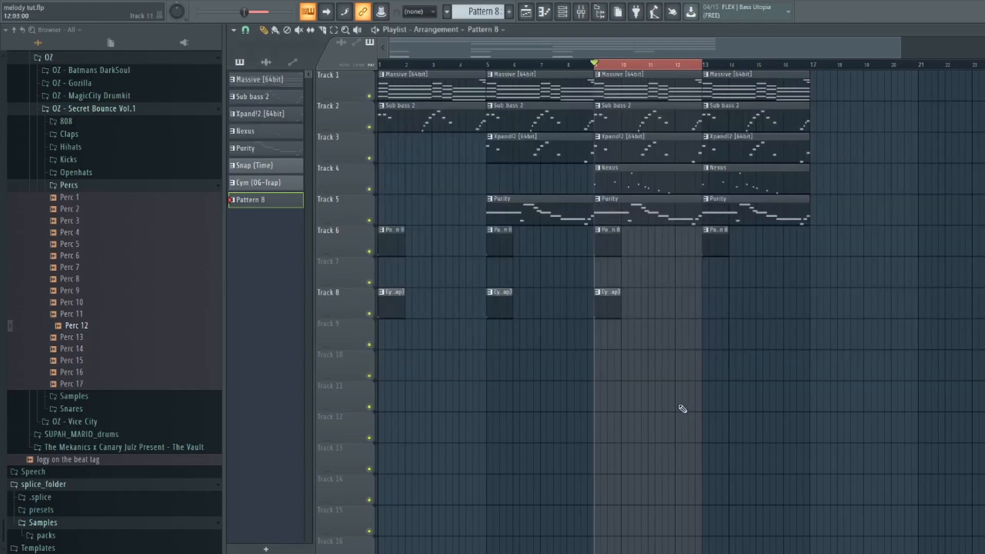
pyautogui.rightClick(602, 316)
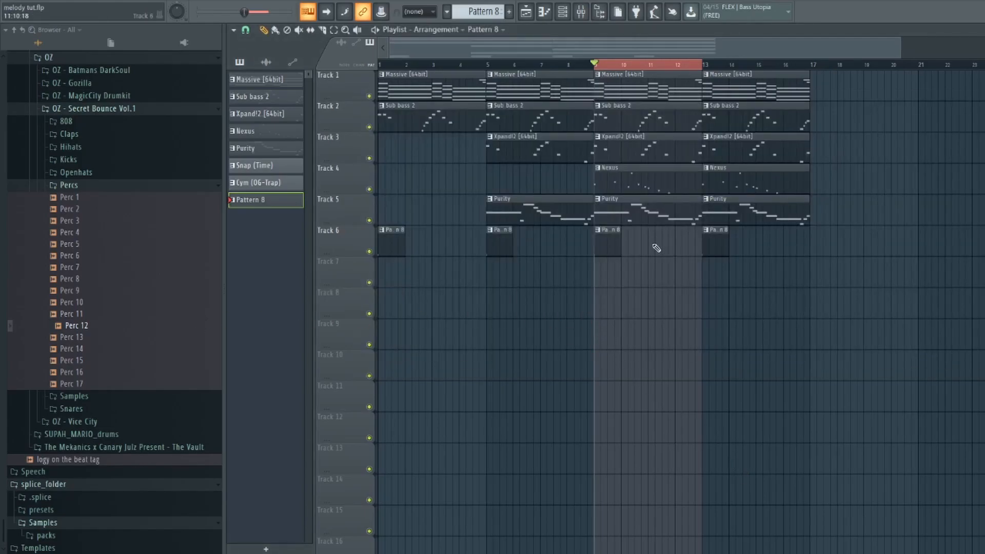
# Fill the Hihat 6 channel of Pattern 8 with a hit on every 2 steps
pyautogui.click(580, 12)
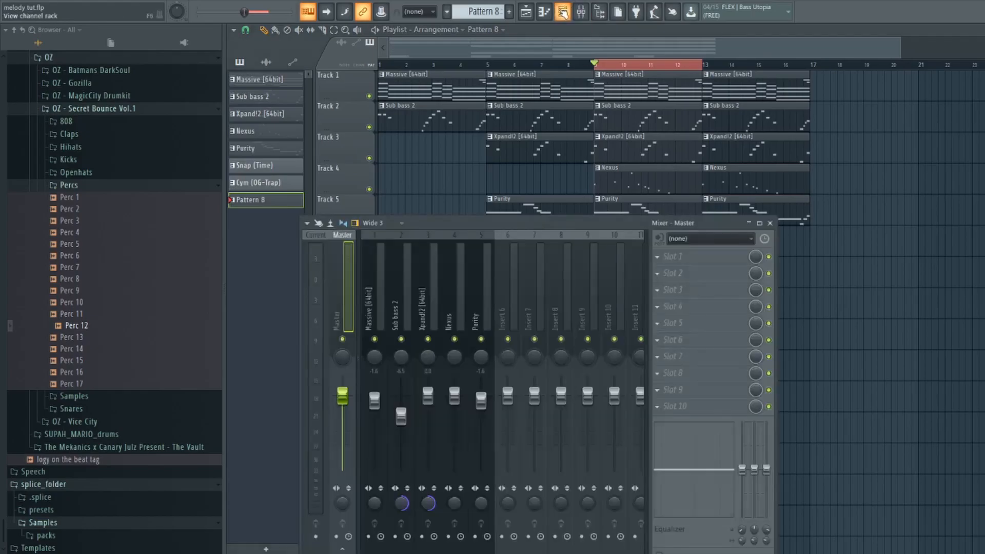
pyautogui.click(562, 12)
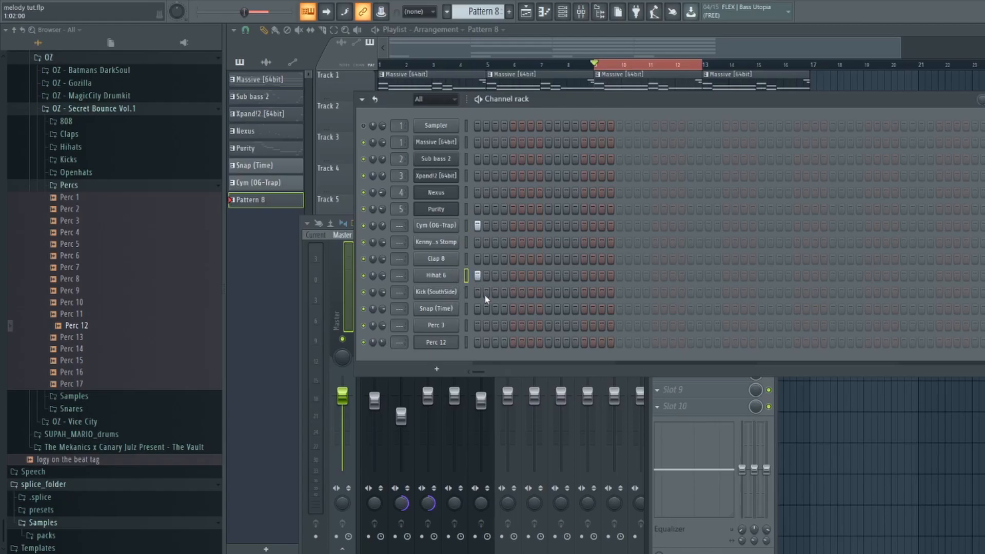
pyautogui.moveTo(626, 101); pyautogui.dragTo(580, 105)
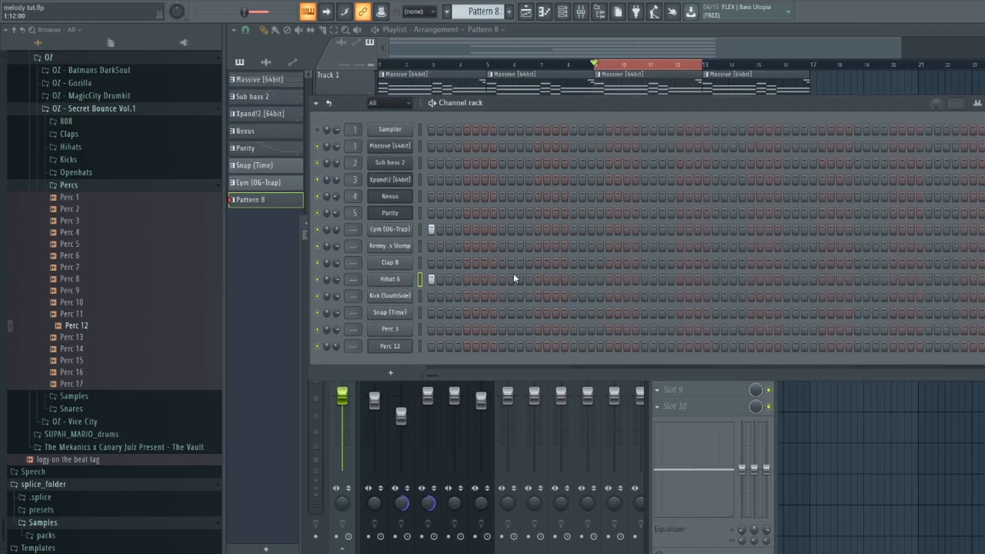
pyautogui.rightClick(387, 278)
pyautogui.click(560, 312)
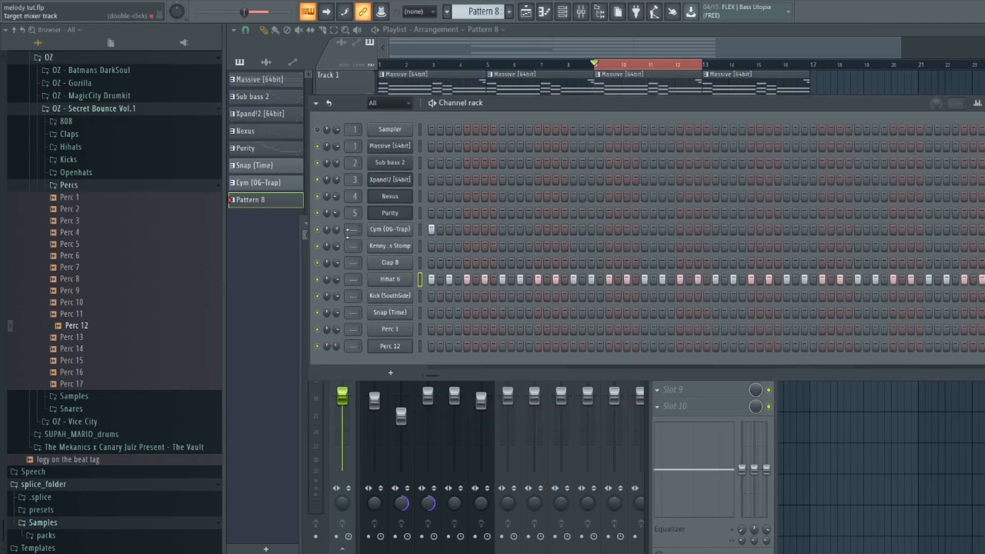
# Route the selected channels from Cym (OG-Trap) through Perc 12 to consecutive mixer tracks starting at Insert 6
pyautogui.press('space')
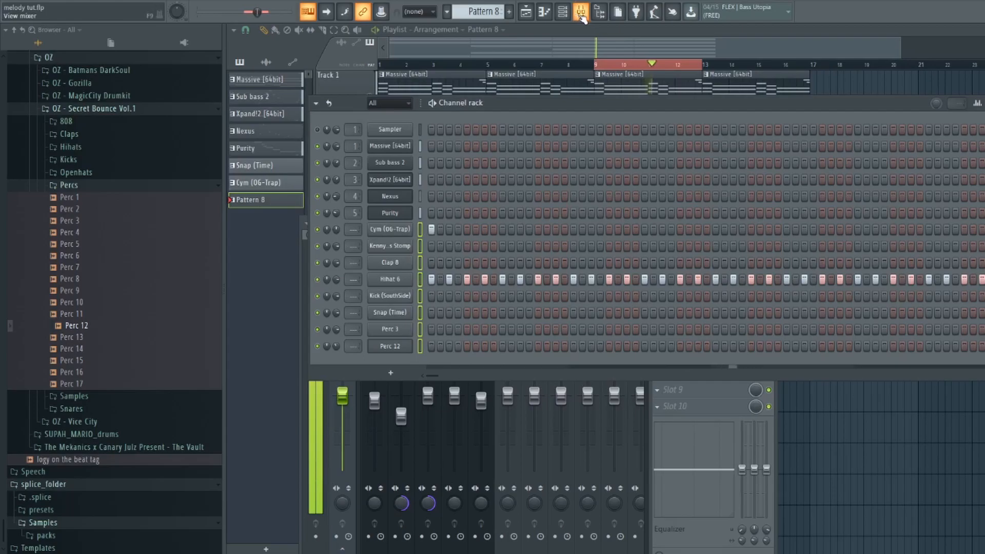
pyautogui.press('F9')
pyautogui.rightClick(503, 312)
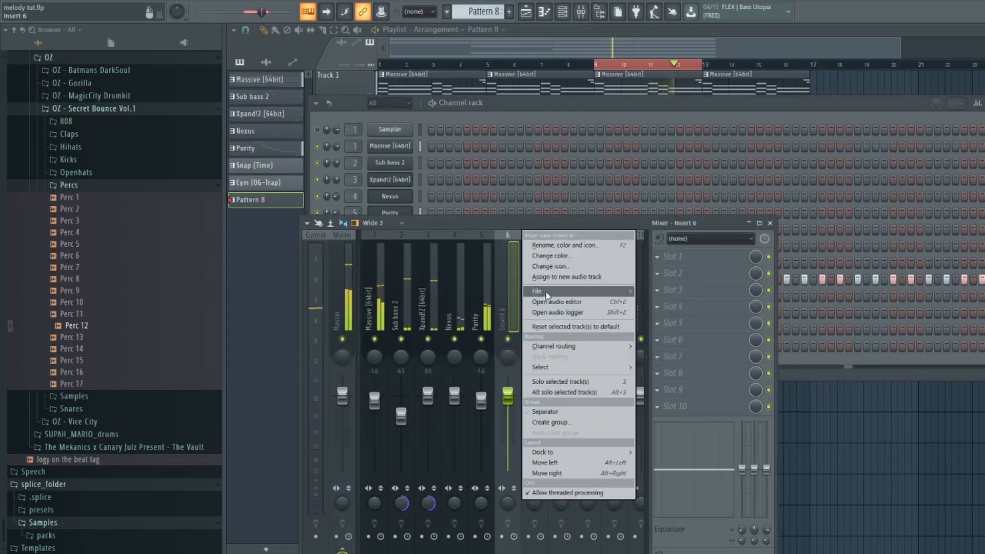
pyautogui.moveTo(564, 347)
pyautogui.click(677, 347)
pyautogui.click(485, 116)
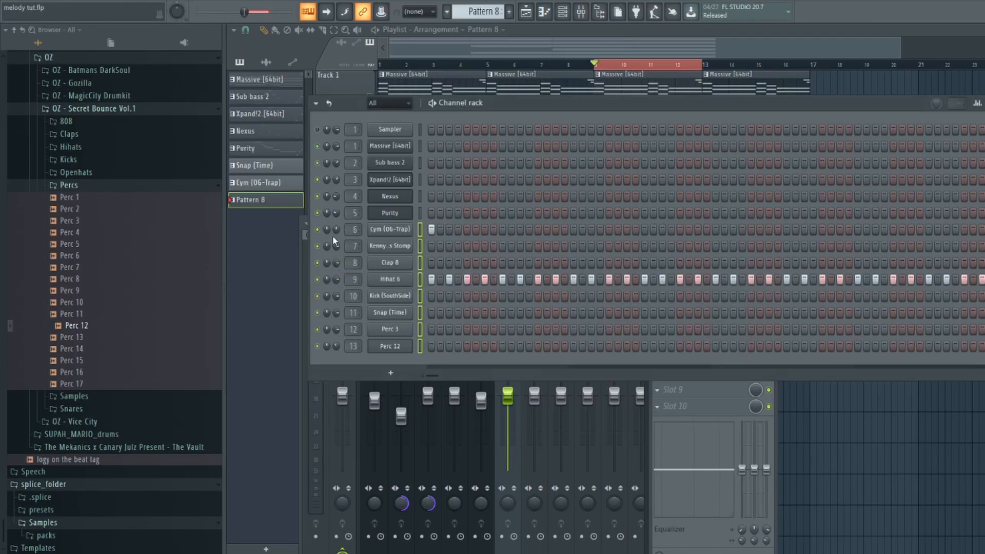
# Open Hihat 6 in the Piano roll and adjust its snap setting for placing closer notes
pyautogui.rightClick(405, 279)
pyautogui.click(428, 280)
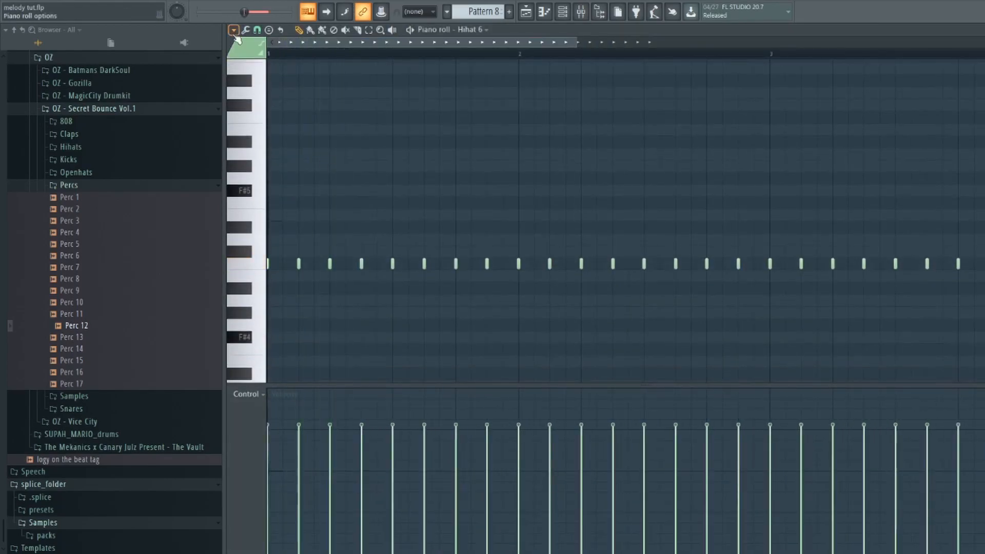
pyautogui.click(257, 31)
pyautogui.click(270, 103)
# Add a roll of three hi-hat notes between the third and fourth hits of bar 1, plus an extra note at step 10 of bar 2
pyautogui.scroll(2, 277, 132)
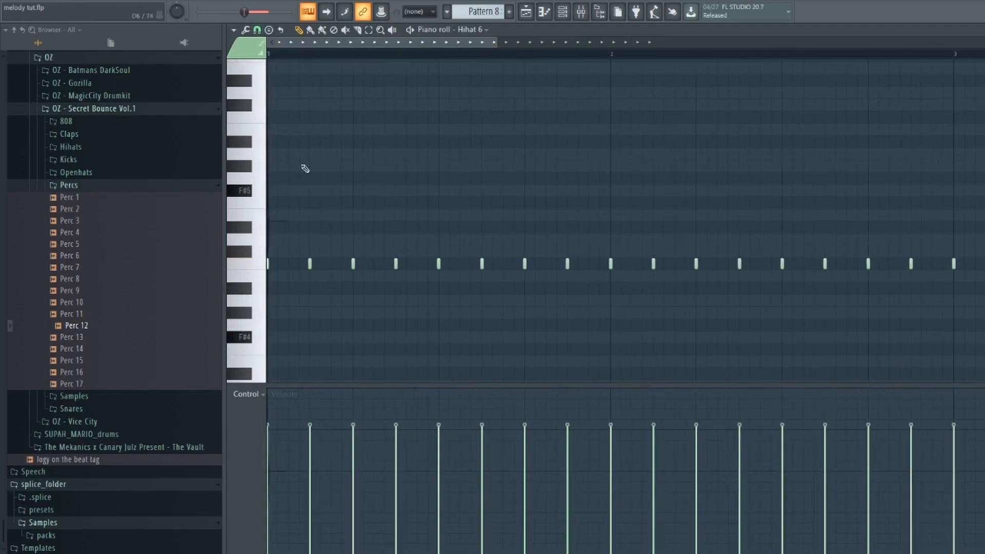
pyautogui.scroll(-3, 354, 172)
pyautogui.press('space')
pyautogui.click(364, 153)
pyautogui.click(374, 154)
pyautogui.click(385, 154)
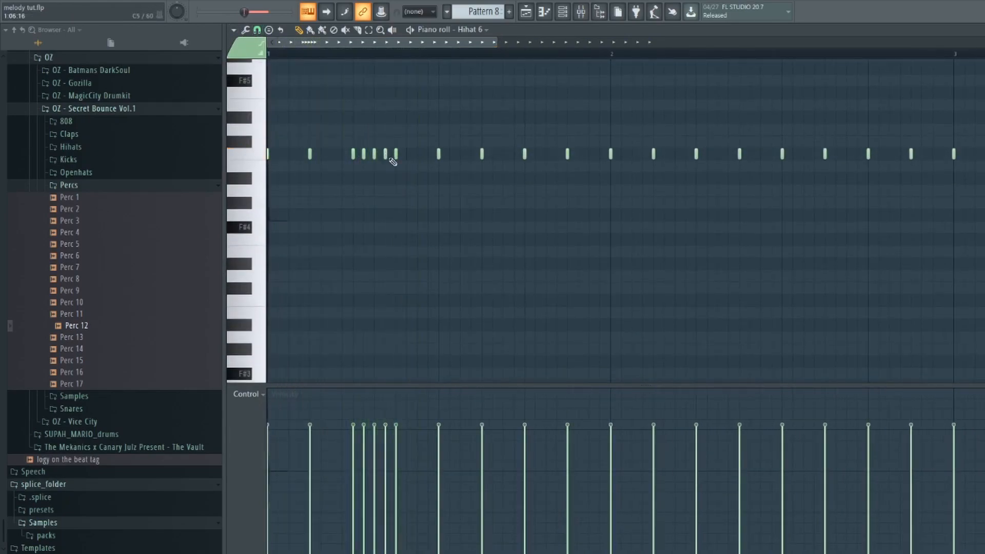
pyautogui.moveTo(397, 43); pyautogui.dragTo(428, 43)
pyautogui.click(693, 154)
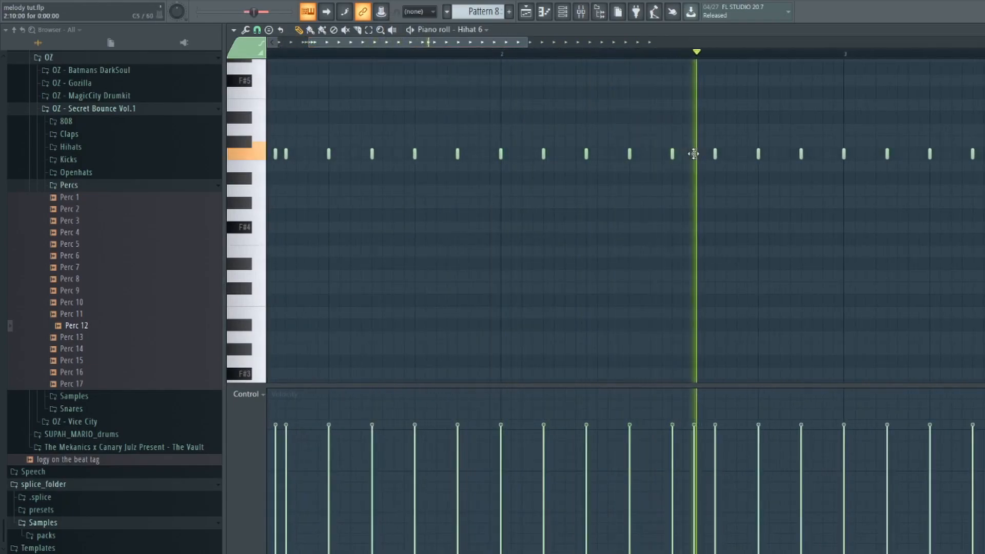
# Clear the hi-hat notes from bar 3 onward and duplicate the first two bars into bars 3 and 4
pyautogui.scroll(-6, 640, 63)
pyautogui.scroll(3, 623, 113)
pyautogui.press('space')
pyautogui.moveTo(545, 193); pyautogui.dragTo(807, 192)
pyautogui.hotkey('ctrl', 'a')
pyautogui.hotkey('ctrl', 'b')
pyautogui.click(326, 55)
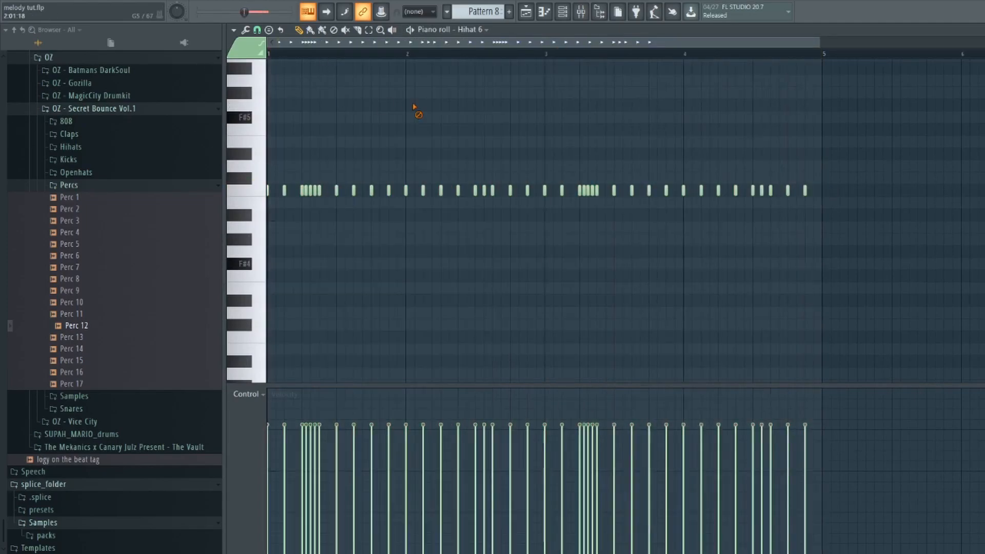
# Set the Hihat 6 channel to cut itself
pyautogui.click(581, 11)
pyautogui.click(581, 12)
pyautogui.click(562, 11)
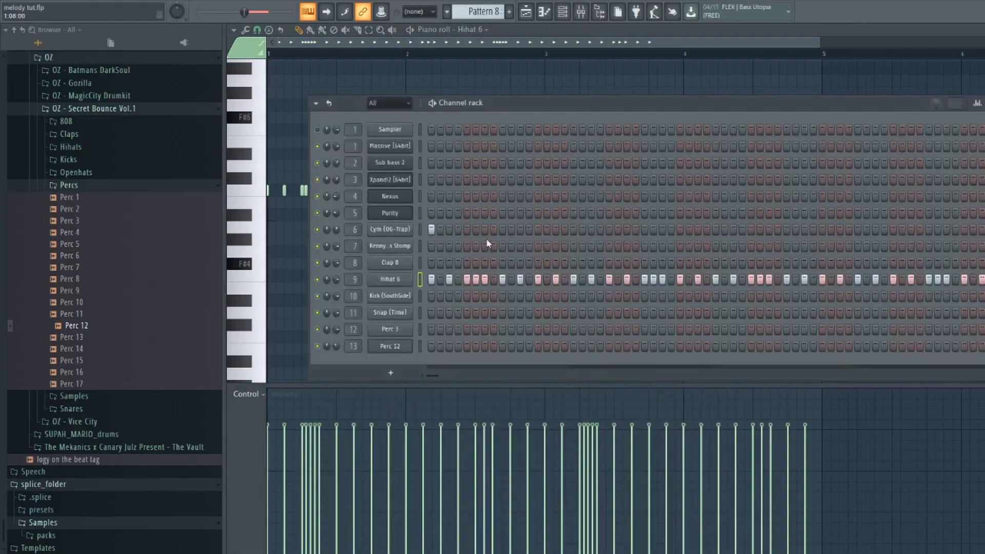
pyautogui.rightClick(382, 282)
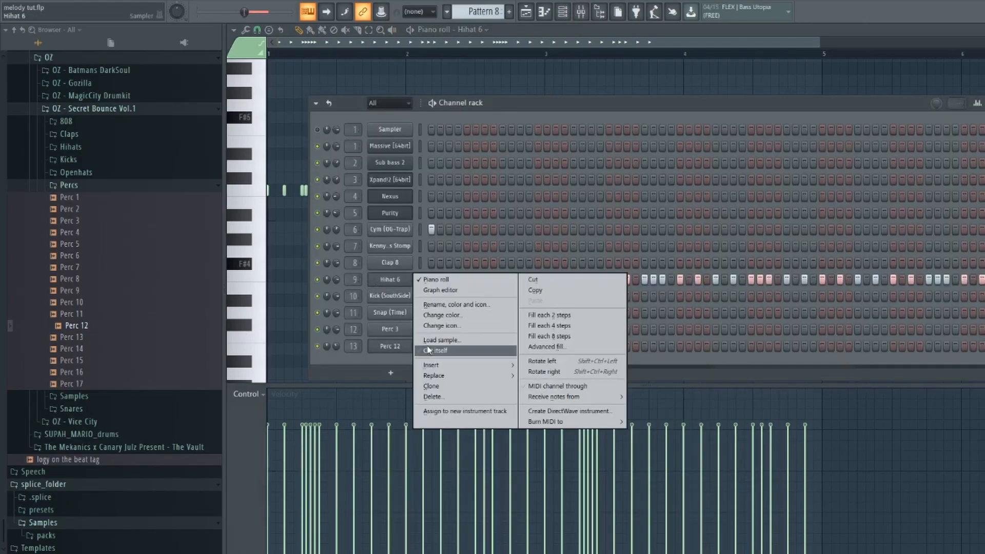
pyautogui.click(425, 350)
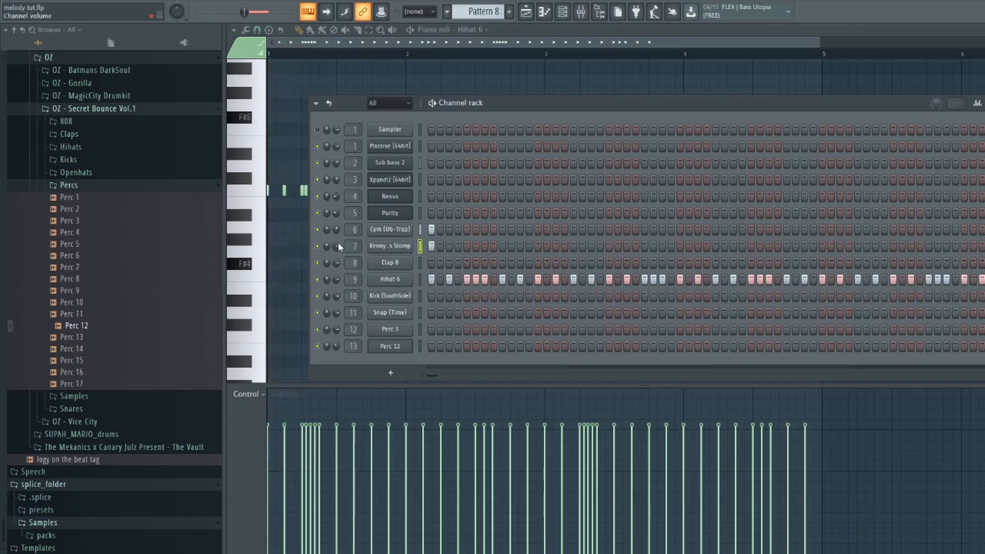
# Set the Kenny Beats Stomp channel's volume to 46% and open its notes in the Piano roll
pyautogui.click(389, 246)
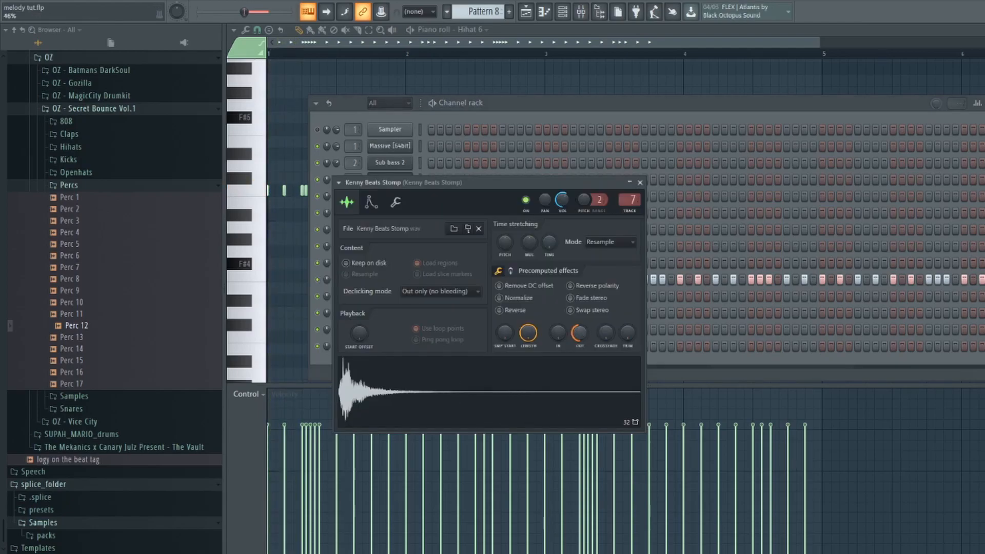
pyautogui.click(406, 116)
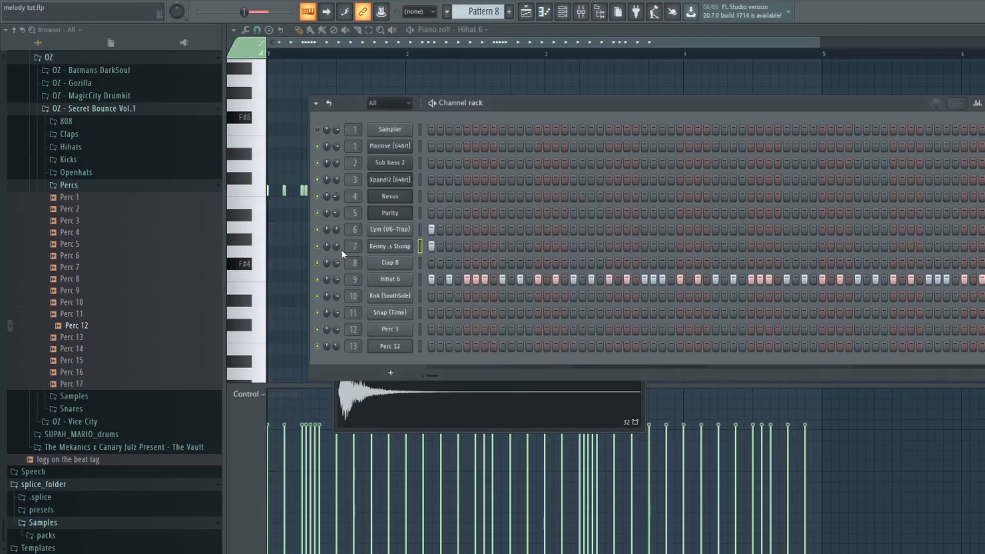
pyautogui.rightClick(411, 243)
pyautogui.click(413, 252)
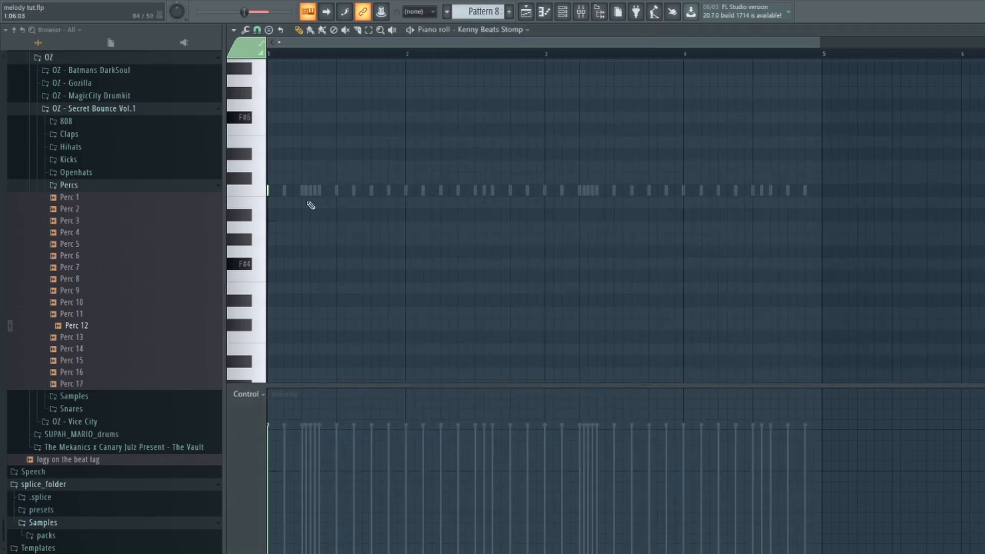
# Adjust the Kenny Beats Stomp envelope and stretch its first note to fill bar 1
pyautogui.click(562, 12)
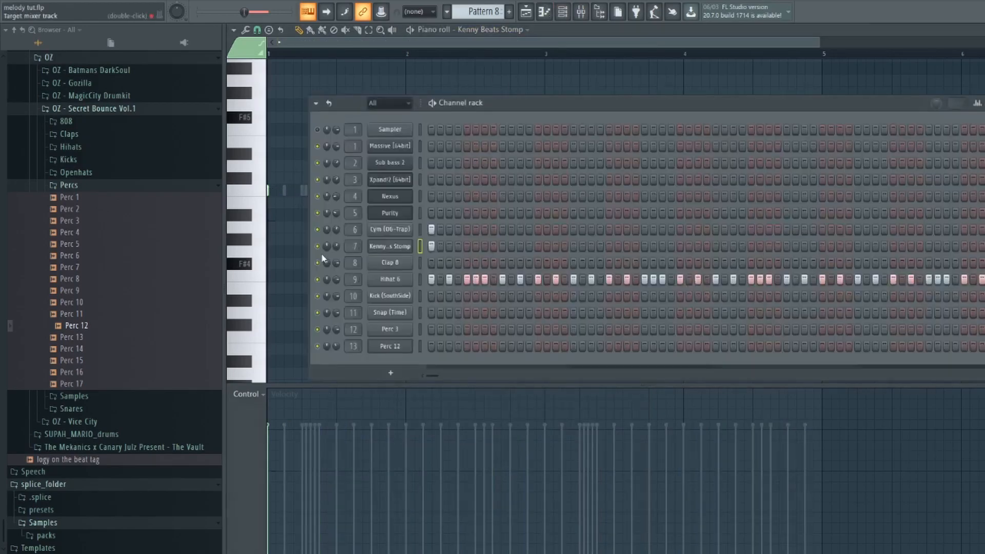
pyautogui.click(390, 246)
pyautogui.click(371, 202)
pyautogui.moveTo(375, 312)
pyautogui.mouseDown()
pyautogui.moveTo(374, 338)
pyautogui.moveTo(402, 303)
pyautogui.moveTo(388, 300)
pyautogui.mouseUp()
pyautogui.moveTo(268, 191); pyautogui.dragTo(409, 195)
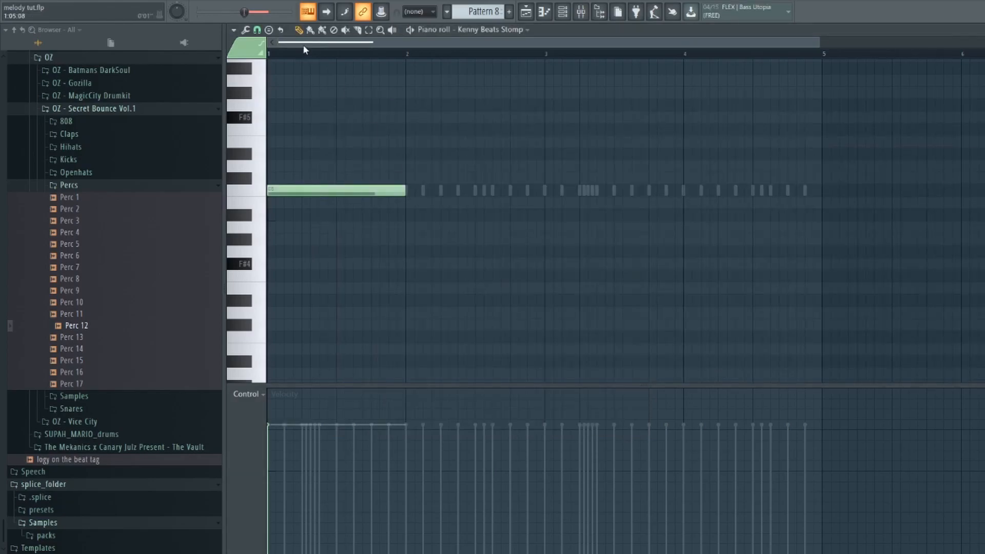
# Adjust the snap and add a short stomp note at step 15 of bar 2 plus a one-bar note at the start of bar 3
pyautogui.click(257, 30)
pyautogui.click(267, 57)
pyautogui.press('space')
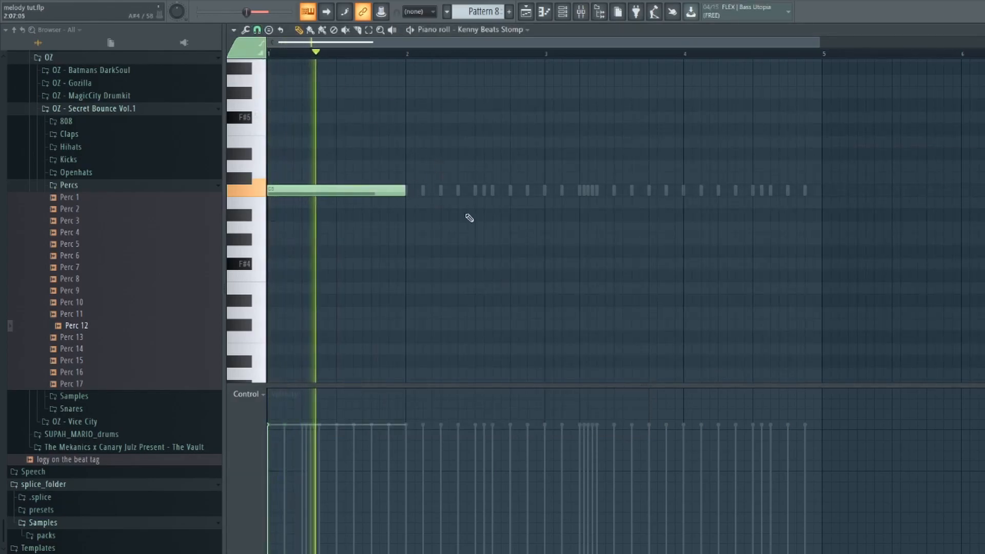
pyautogui.click(528, 191)
pyautogui.moveTo(661, 192); pyautogui.dragTo(469, 198)
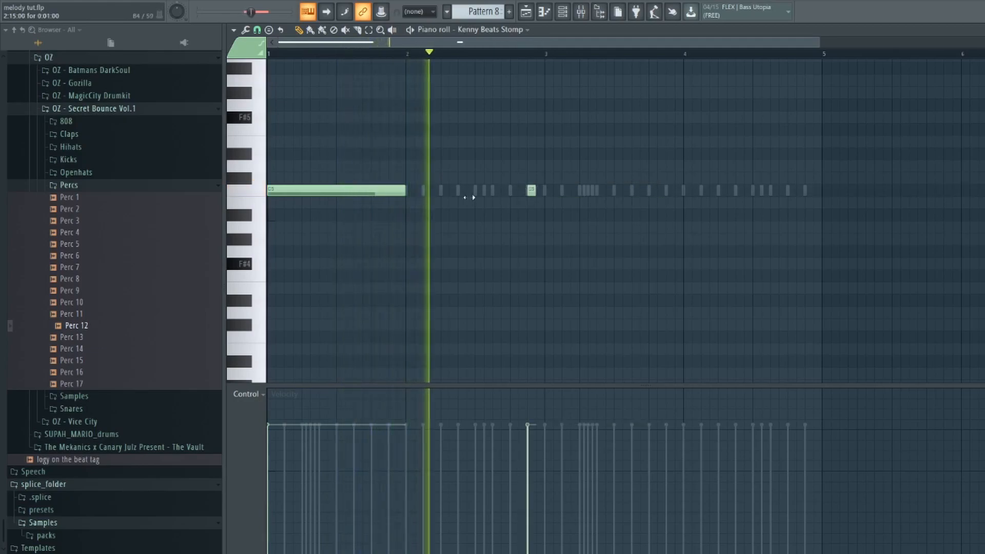
pyautogui.click(548, 191)
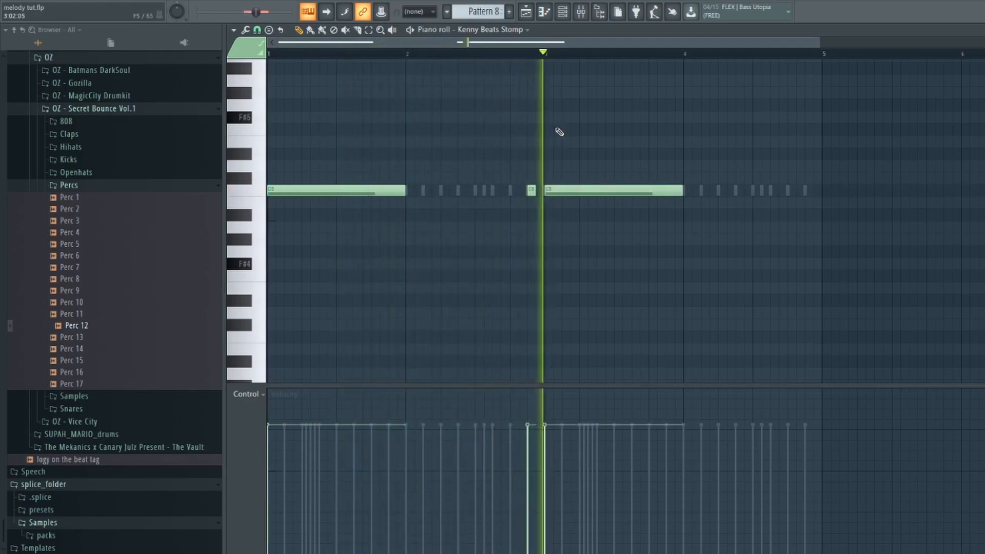
pyautogui.moveTo(535, 191); pyautogui.dragTo(532, 192)
# Add a long stomp note from step 7 of bar 3 to the middle of bar 4, plus short notes at steps 13 and 15 of bar 4
pyautogui.press('space')
pyautogui.press('space')
pyautogui.moveTo(683, 191); pyautogui.dragTo(752, 192)
pyautogui.click(605, 201)
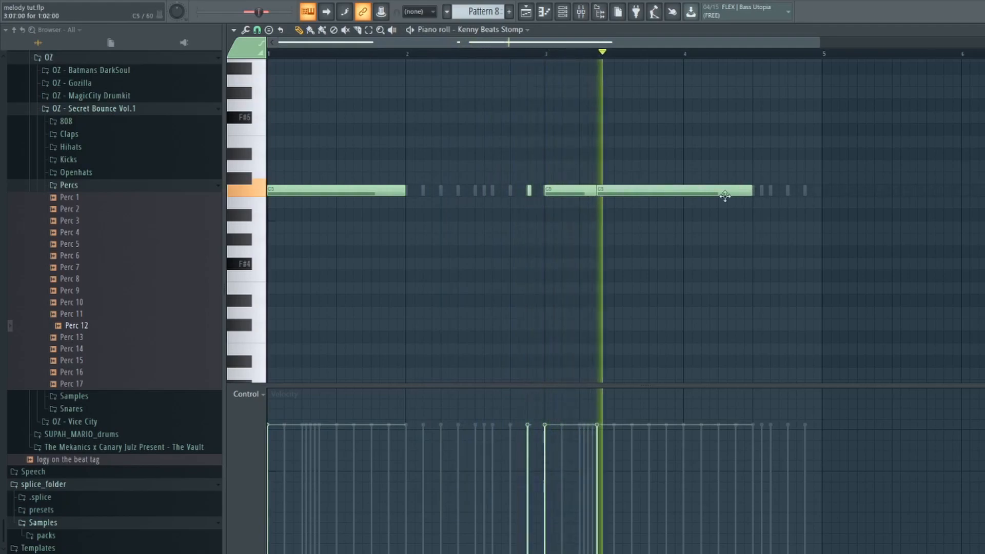
pyautogui.click(788, 191)
pyautogui.click(807, 192)
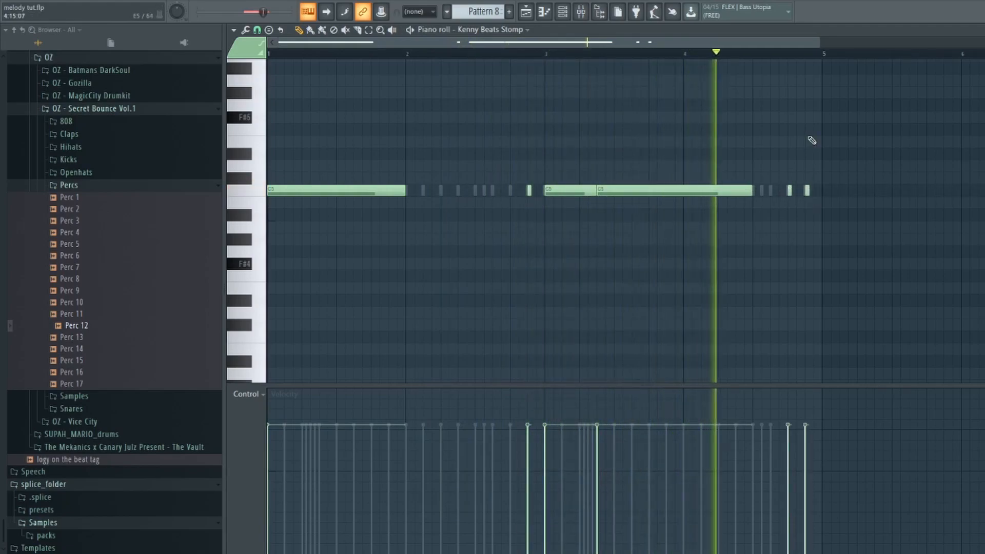
# Switch to the Hihat 6 notes and fill the half steps between steps 9, 10 and 11 of bar 4 to make a roll
pyautogui.rightClick(776, 198)
pyautogui.rightClick(771, 191)
pyautogui.rightClick(771, 191)
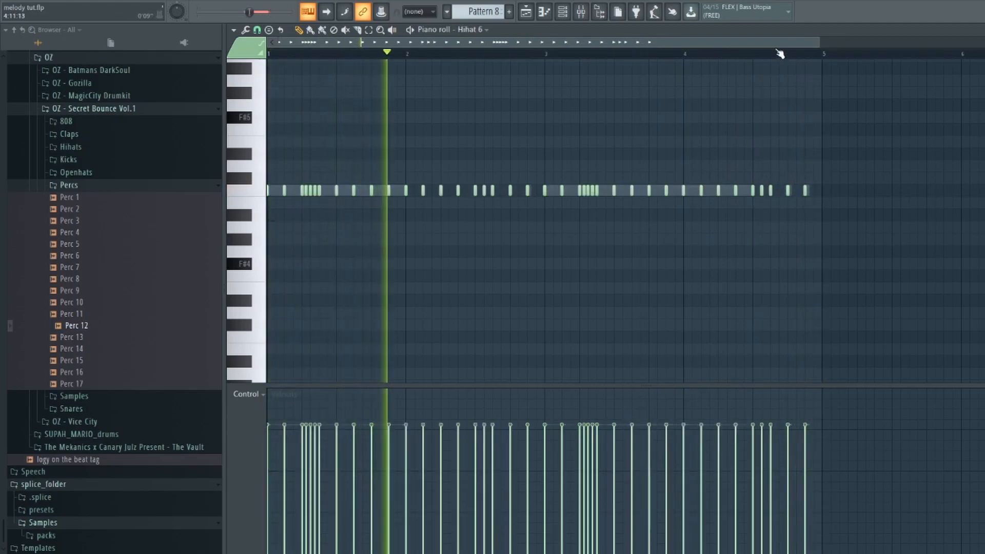
pyautogui.scroll(4, 780, 48)
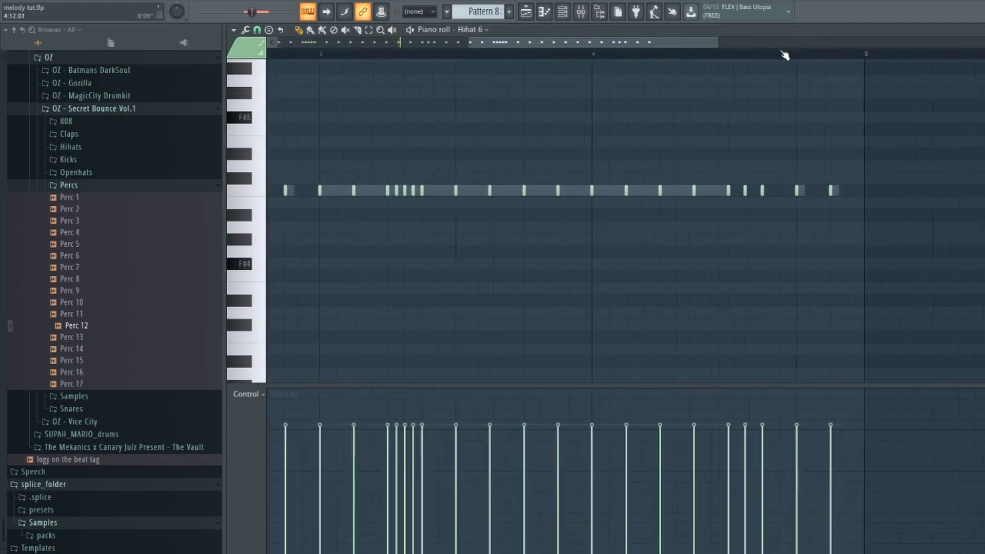
pyautogui.click(257, 30)
pyautogui.click(273, 104)
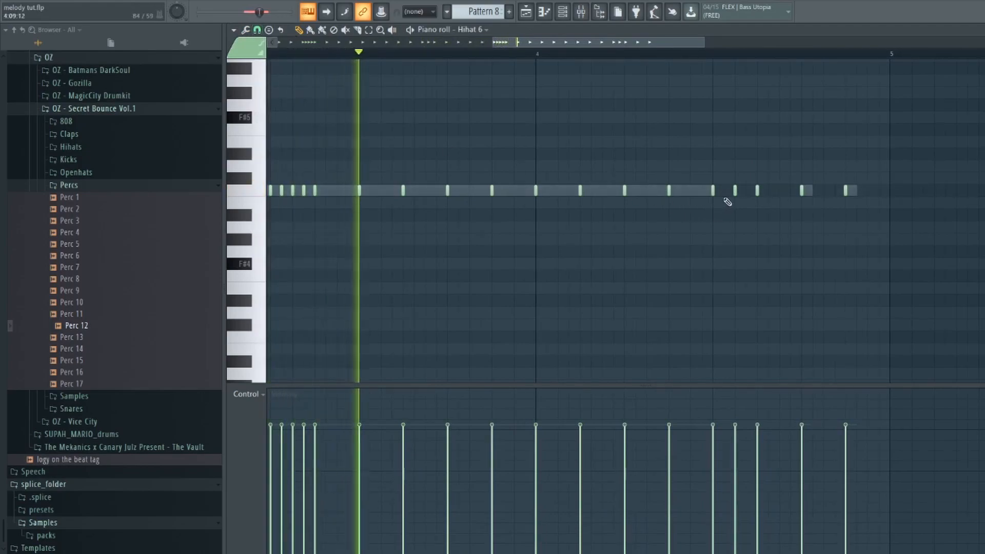
pyautogui.scroll(-4, 670, 59)
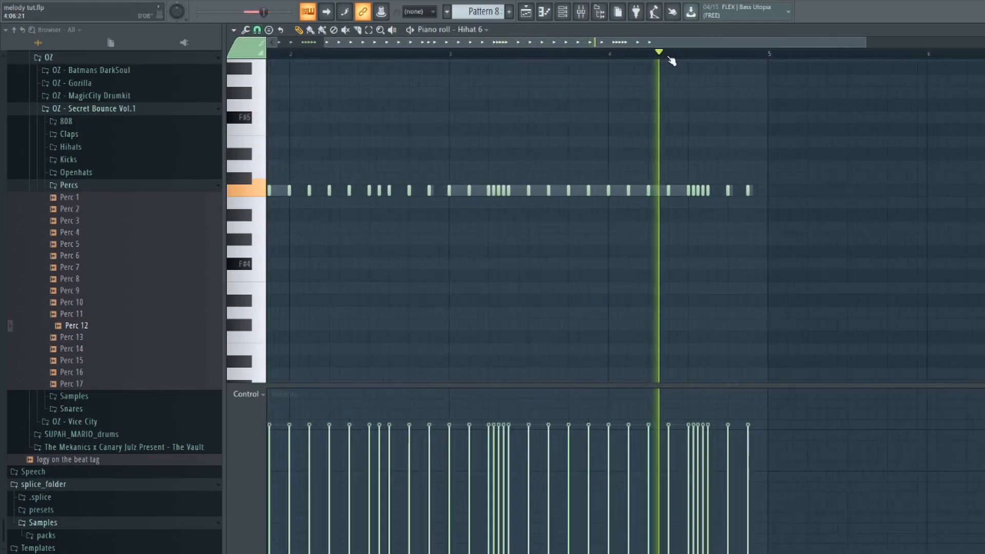
pyautogui.scroll(-2, 670, 61)
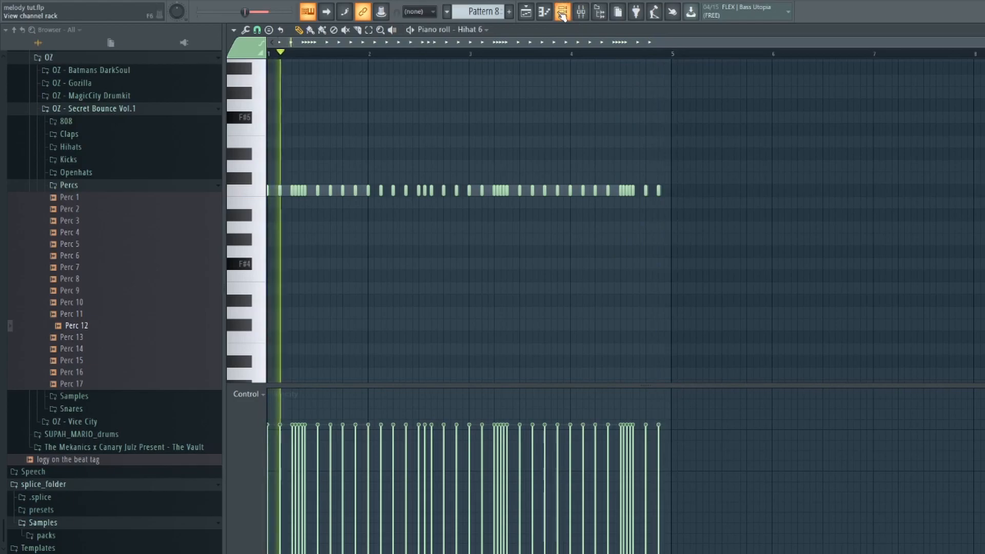
pyautogui.press('space')
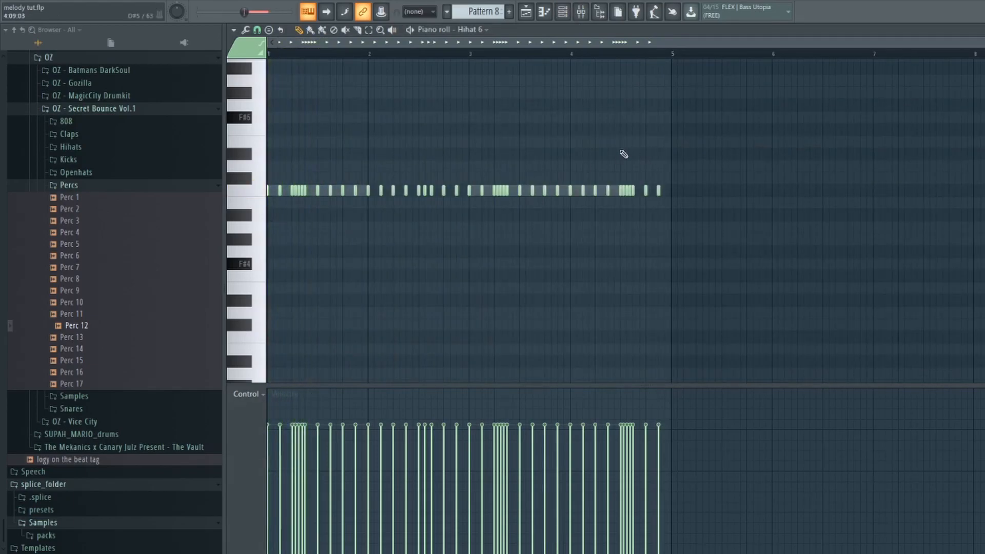
# Vary the velocities of the Hihat 6 notes slightly across the whole pattern
pyautogui.hotkey('alt', 'q')
pyautogui.moveTo(490, 215)
pyautogui.mouseDown()
pyautogui.moveTo(490, 204)
pyautogui.moveTo(490, 212)
pyautogui.mouseUp()
pyautogui.moveTo(500, 271); pyautogui.dragTo(500, 261)
pyautogui.click(577, 307)
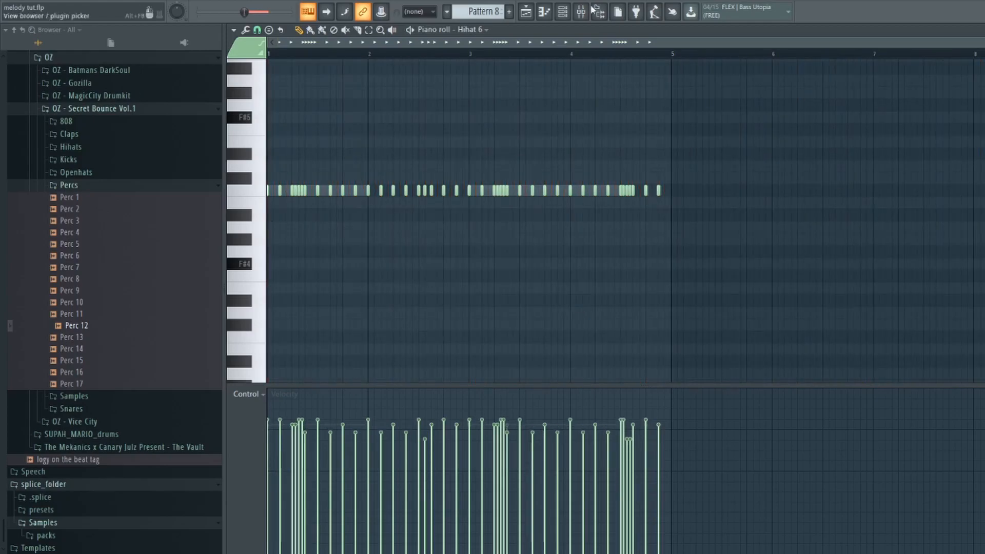
# Load Snare (GodIsGood) from the OZ - Secret Bounce Vol.1 snares as a new channel and route it to mixer track 14
pyautogui.click(562, 11)
pyautogui.press('space')
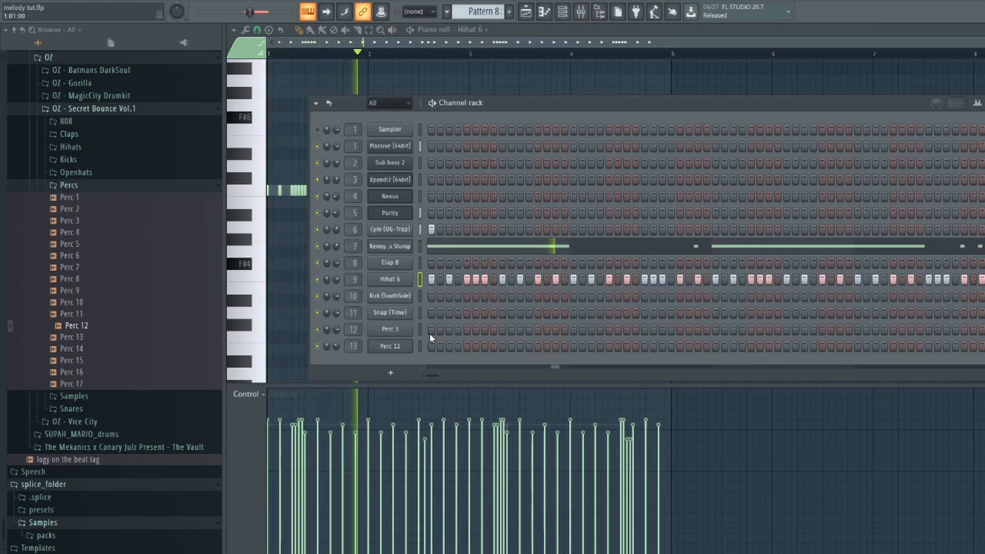
pyautogui.click(94, 185)
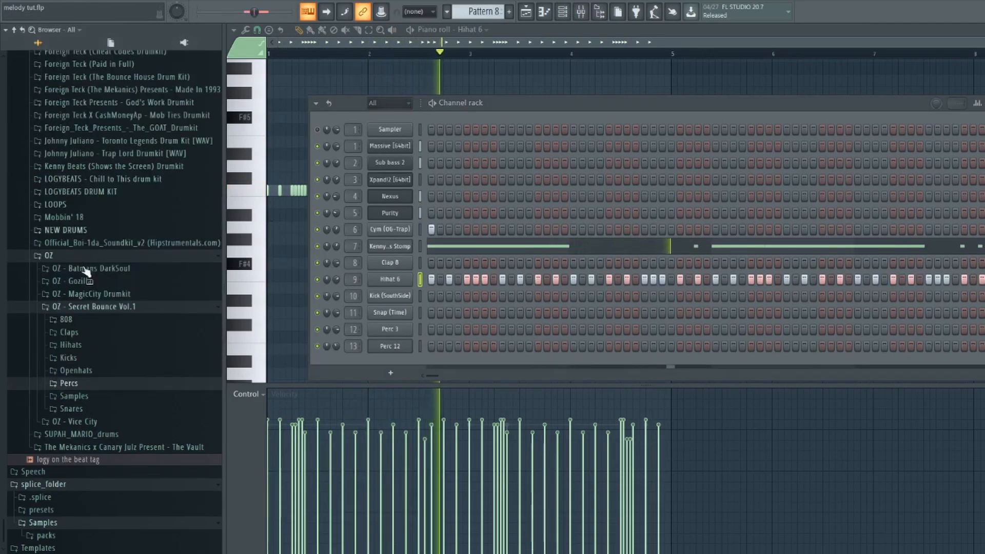
pyautogui.click(71, 408)
pyautogui.press('space')
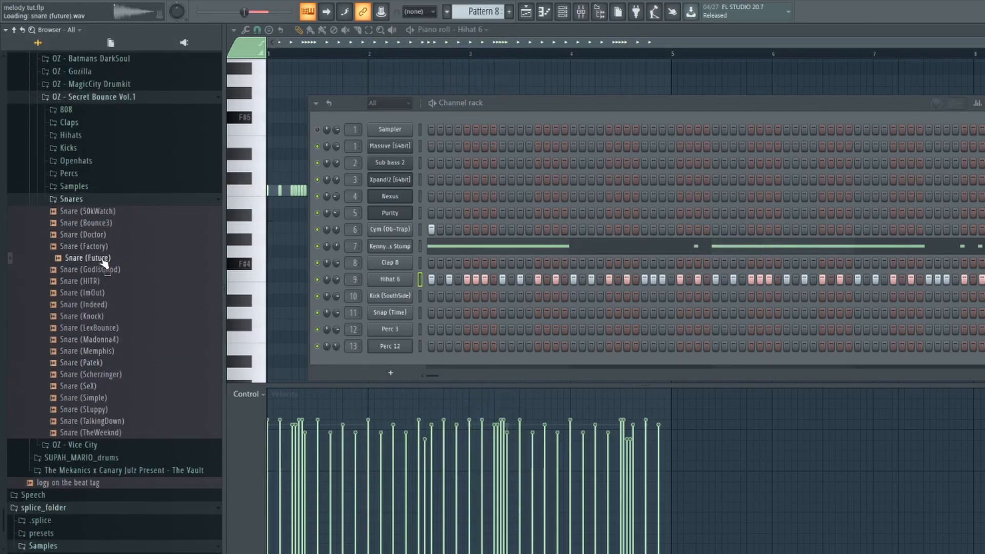
pyautogui.moveTo(347, 355); pyautogui.dragTo(354, 361)
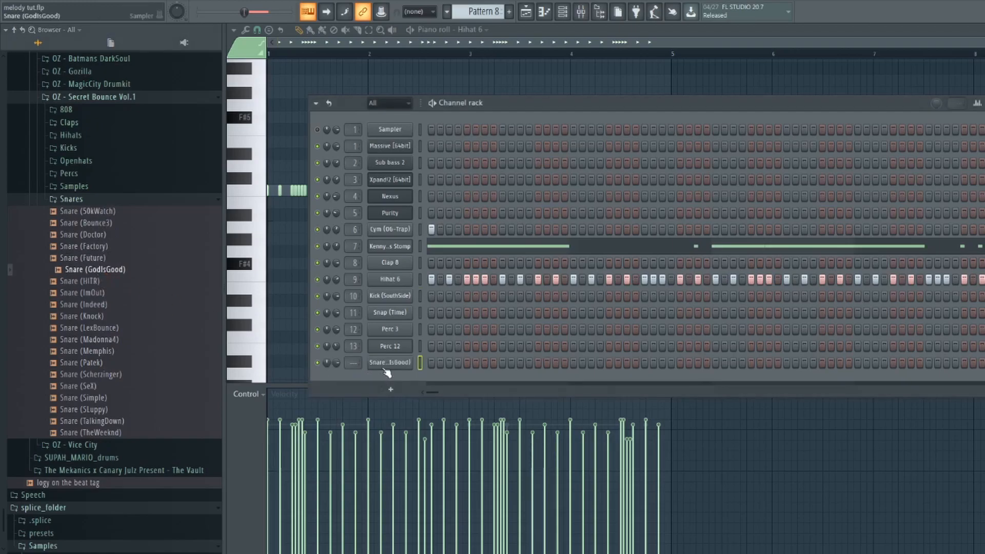
pyautogui.hotkey('ctrl', 'l')
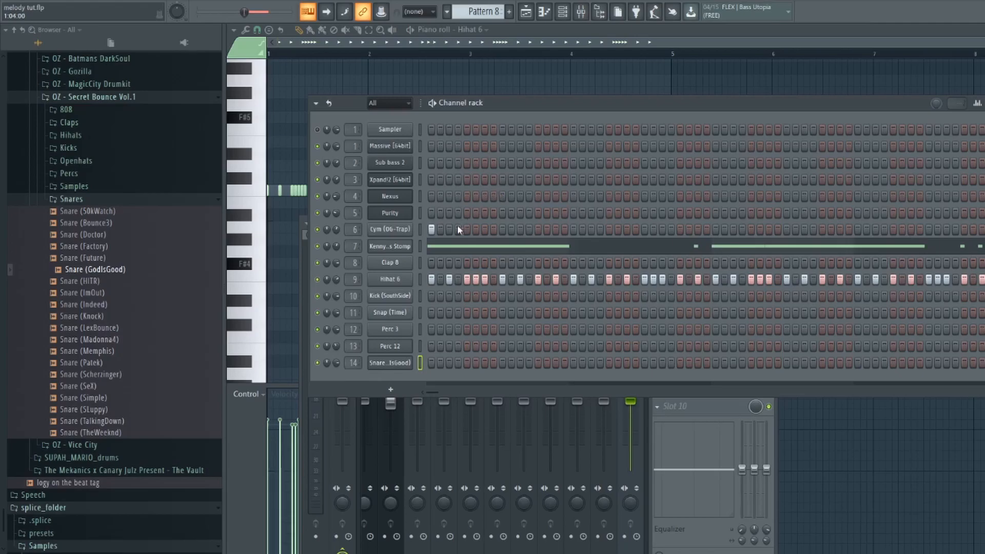
# Move the Snare (GodIsGood) channel up four places to sit directly below Hihat 6
pyautogui.hotkey('alt', 'Up')
pyautogui.hotkey('alt', 'Up')
pyautogui.hotkey('alt', 'Up')
pyautogui.hotkey('alt', 'Up')
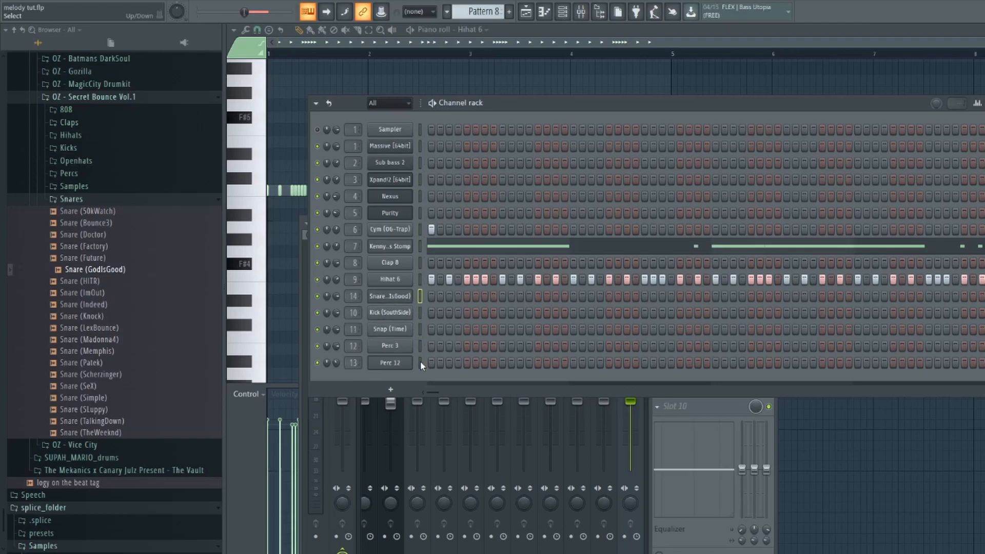
# Open Snare (GodIsGood) in the Piano roll and adjust the snap setting with bar 1 in view
pyautogui.rightClick(407, 289)
pyautogui.click(425, 298)
pyautogui.scroll(3, 353, 54)
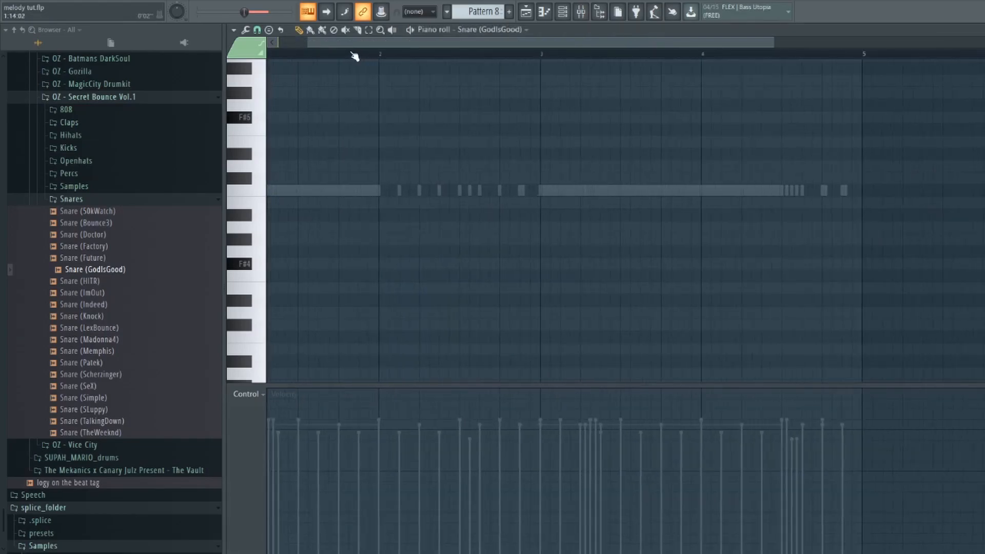
pyautogui.moveTo(351, 46); pyautogui.dragTo(154, 48)
pyautogui.scroll(-2, 308, 166)
pyautogui.click(258, 30)
pyautogui.click(269, 57)
pyautogui.scroll(2, 380, 158)
# Add a snare note at step 10 of bar 1 and set its velocity to 77%
pyautogui.press('space')
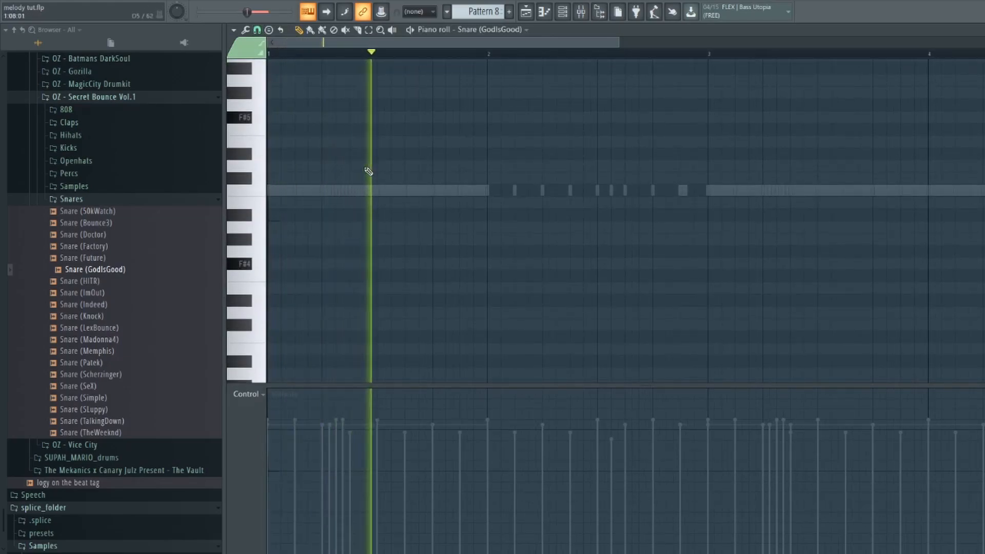
pyautogui.press('space')
pyautogui.press('space')
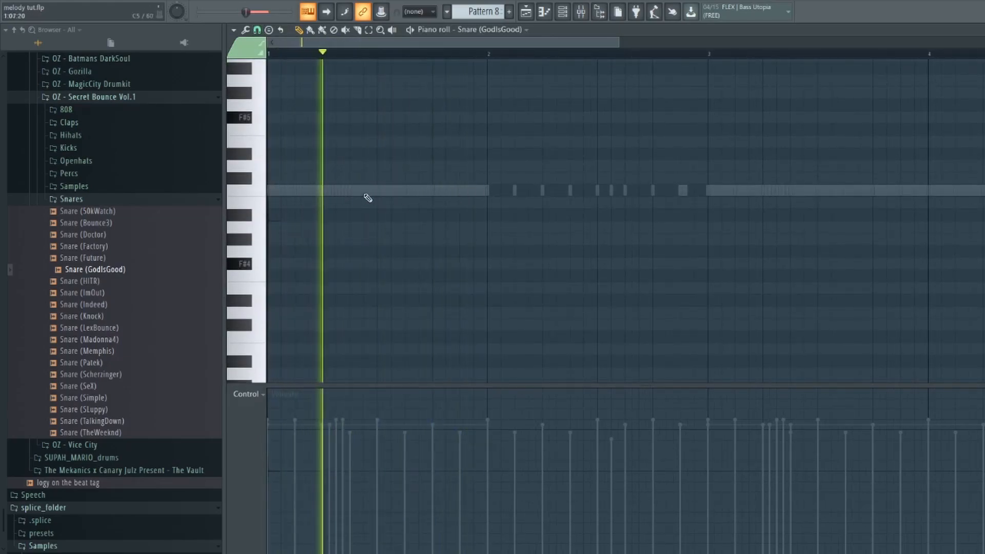
pyautogui.click(390, 191)
pyautogui.click(392, 444)
pyautogui.press('space')
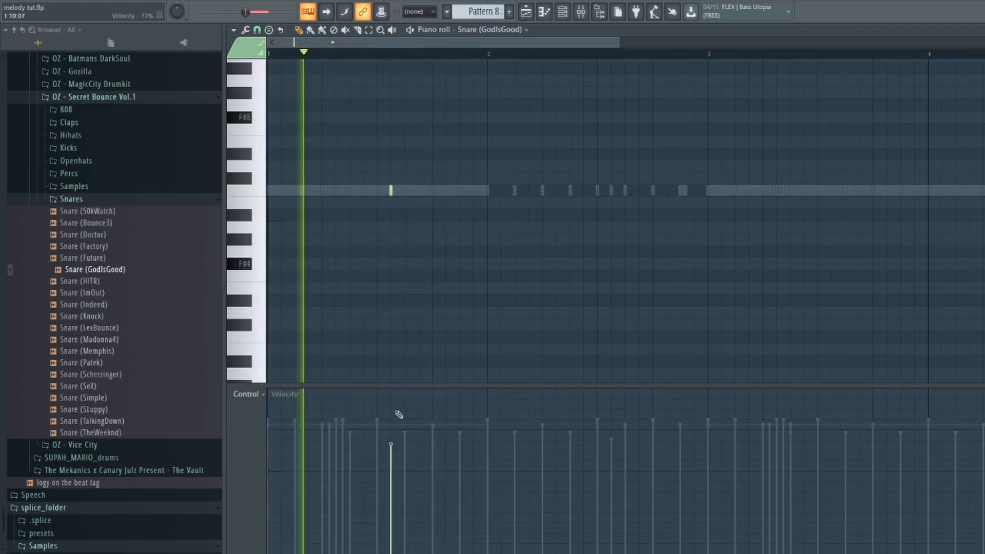
# Add snare notes at step 16 of bar 2, step 16 of bar 3 and step 2 of bar 4
pyautogui.scroll(-3, 515, 45)
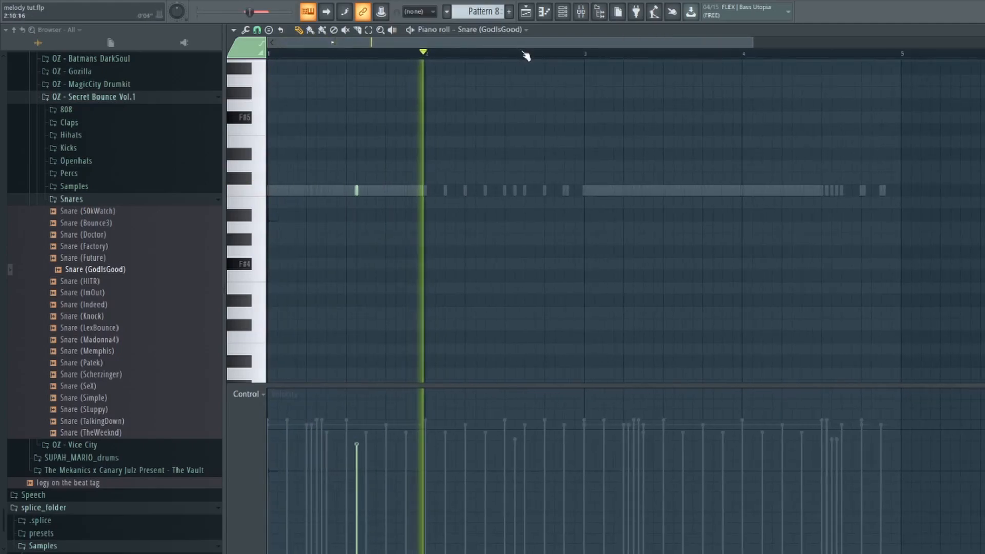
pyautogui.scroll(3, 522, 51)
pyautogui.click(592, 191)
pyautogui.rightClick(590, 122)
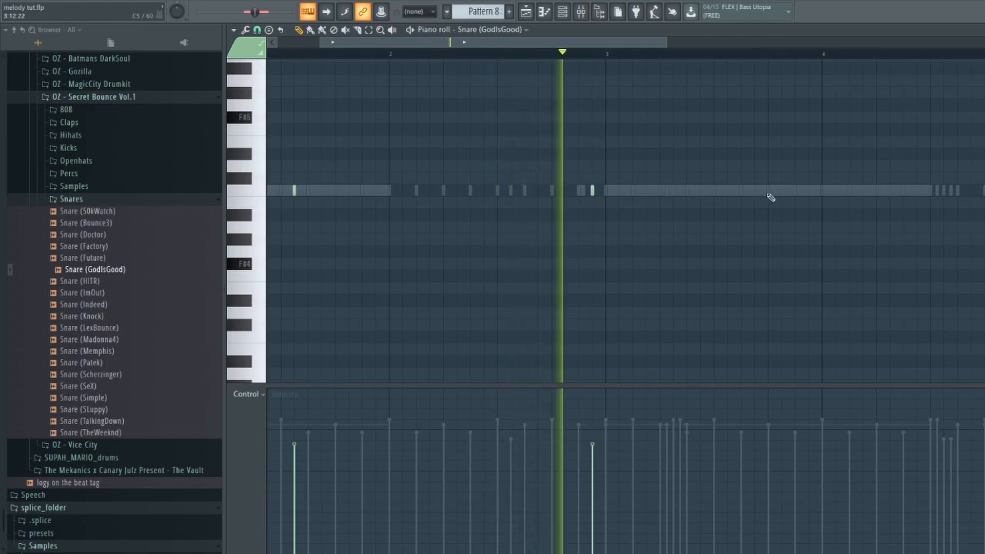
pyautogui.click(810, 190)
pyautogui.click(835, 191)
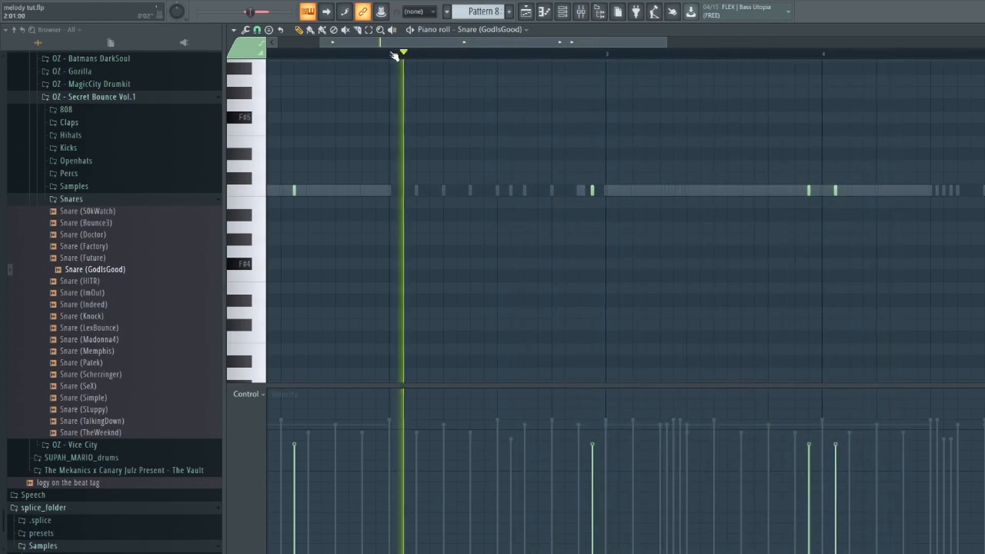
# Replace the snare note at step 16 of bar 2 with one at step 8 of that bar and play back the pattern
pyautogui.rightClick(592, 191)
pyautogui.press('space')
pyautogui.press('space')
pyautogui.click(484, 191)
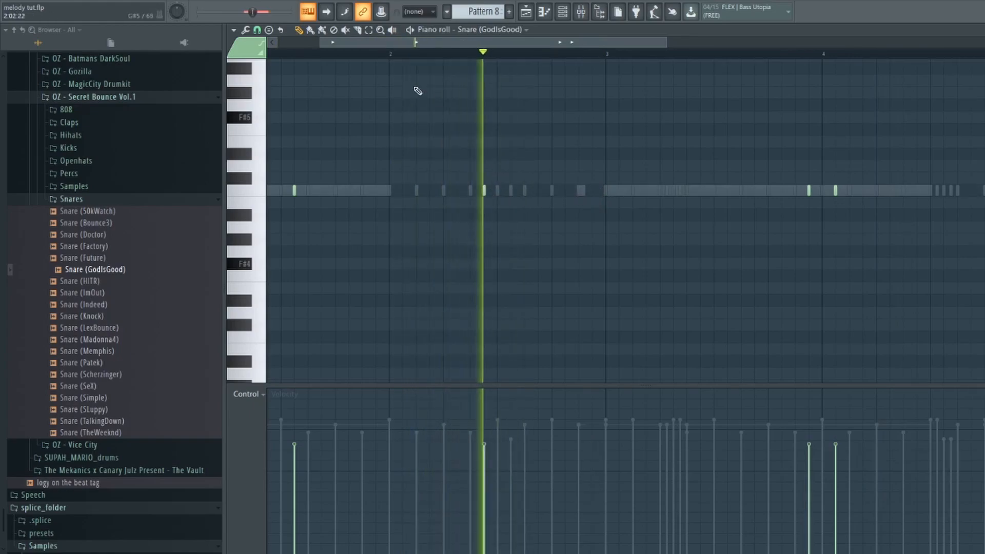
pyautogui.hscroll(3, 414, 53)
pyautogui.press('space')
pyautogui.scroll(-4, 412, 54)
pyautogui.press('space')
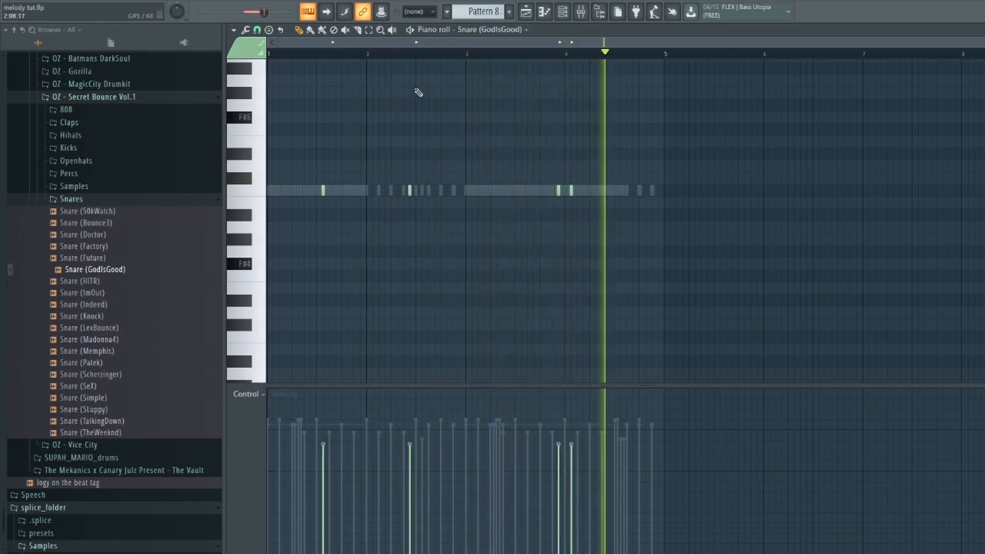
# Replay the pattern around bars 1 and 2 and examine the snare note placement across the four bars
pyautogui.press('space')
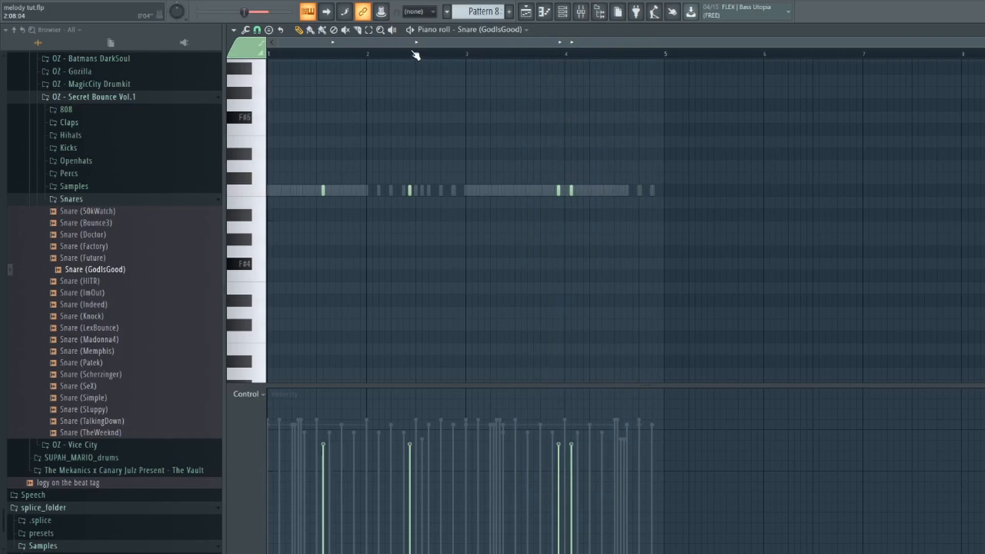
pyautogui.scroll(1, 415, 55)
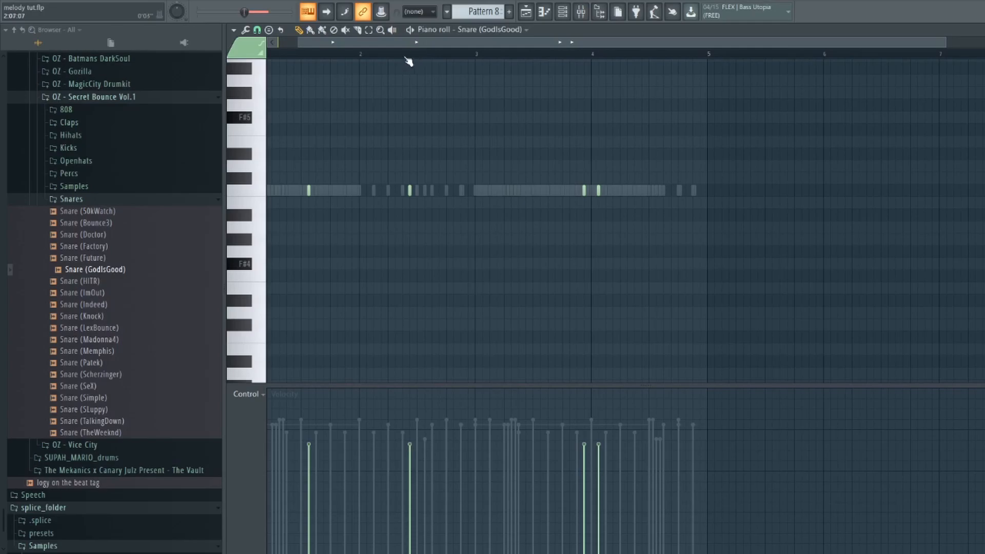
pyautogui.press('space')
pyautogui.click(389, 55)
pyautogui.press('space')
pyautogui.press('space')
pyautogui.click(388, 55)
pyautogui.press('space')
pyautogui.moveTo(371, 43); pyautogui.dragTo(290, 44)
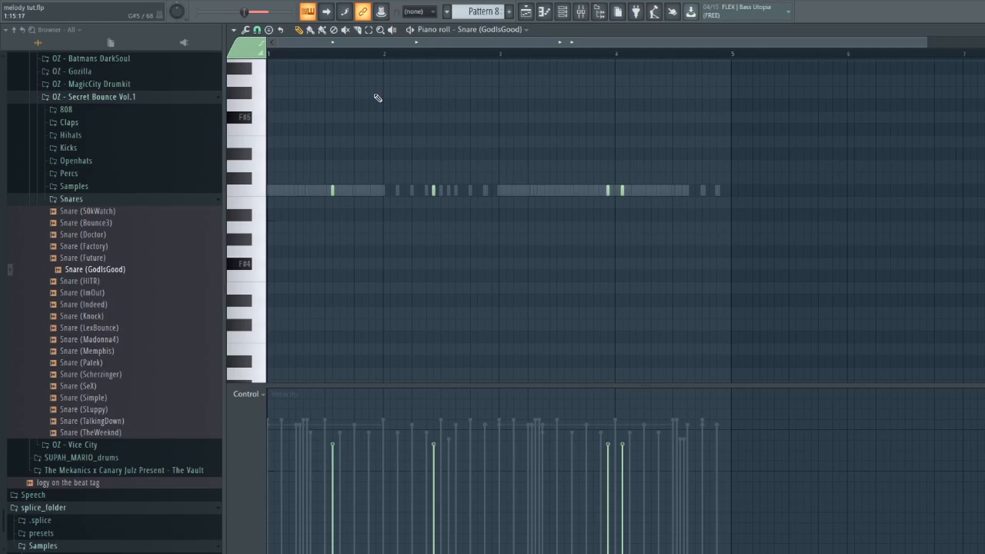
pyautogui.scroll(2, 388, 54)
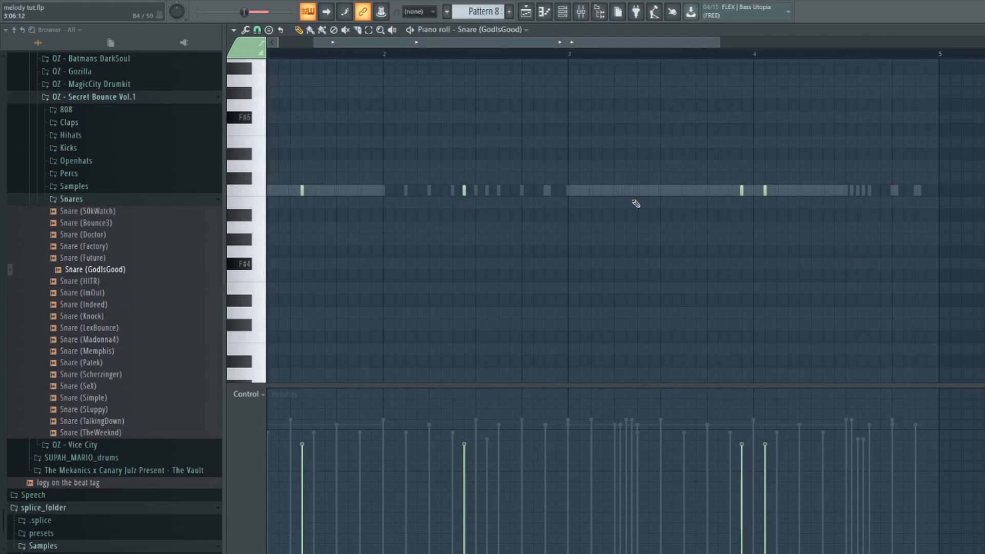
pyautogui.scroll(2, 470, 60)
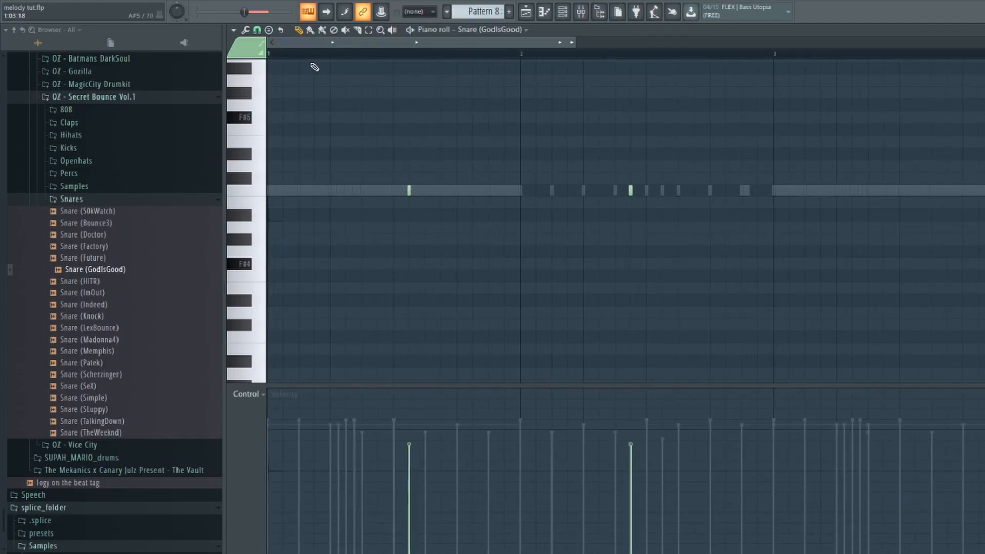
pyautogui.scroll(-2, 341, 60)
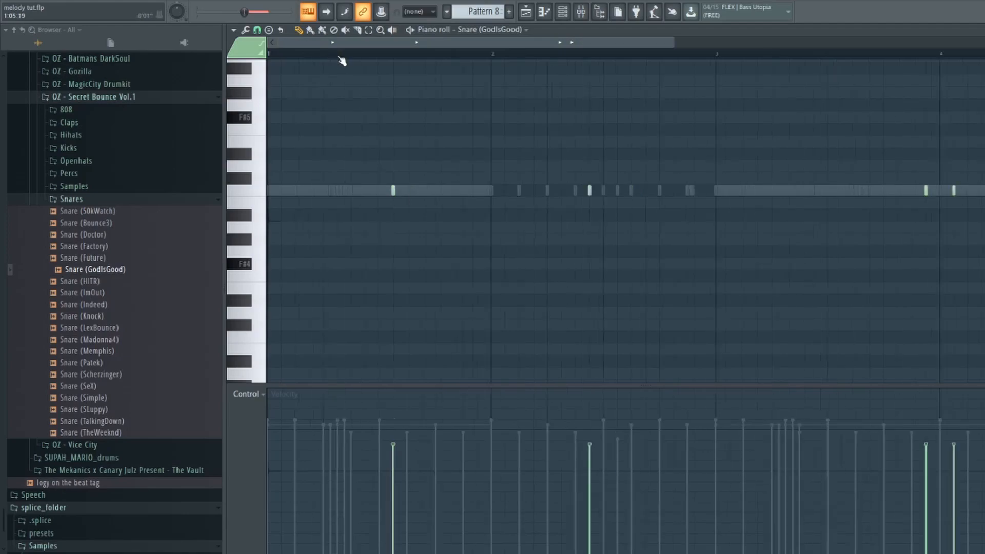
pyautogui.scroll(3, 418, 54)
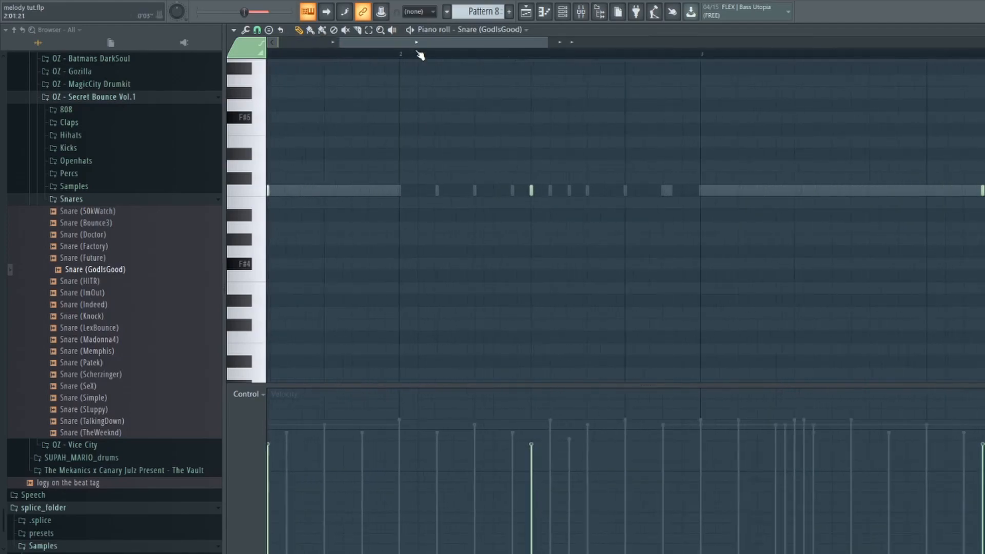
pyautogui.scroll(-3, 825, 55)
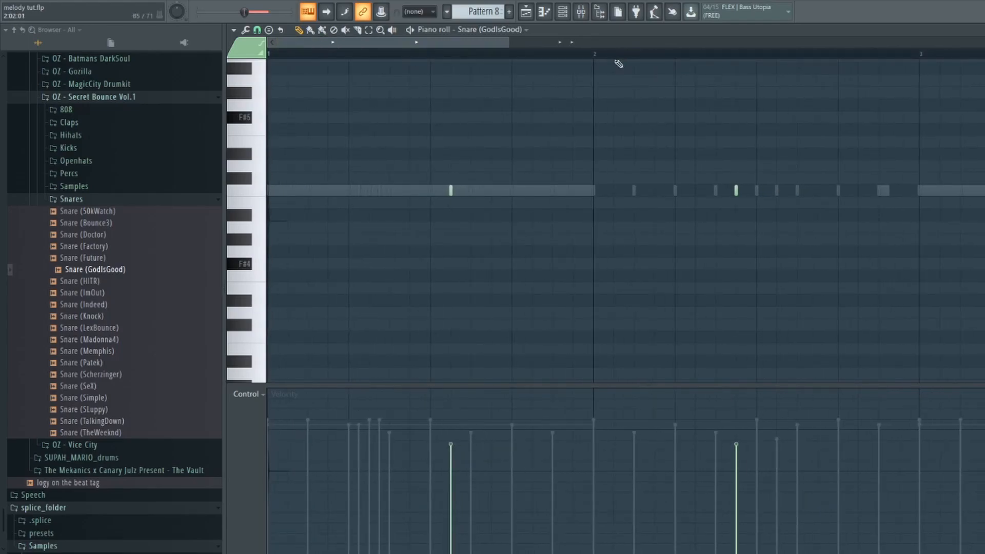
pyautogui.scroll(-3, 615, 62)
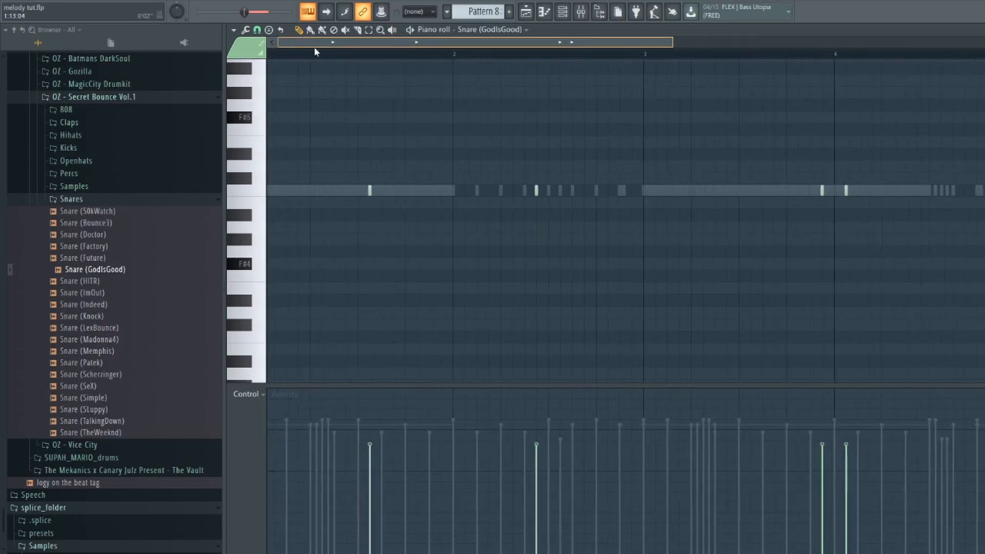
pyautogui.scroll(-2, 315, 47)
# Add snare notes at steps 11, 13 and 15 of bar 4 while the pattern plays
pyautogui.press('space')
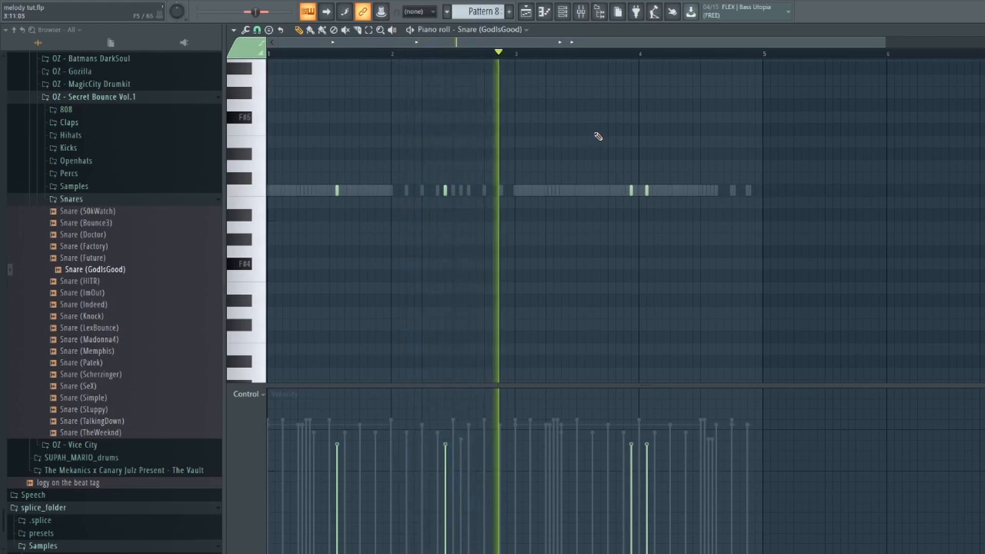
pyautogui.click(717, 190)
pyautogui.click(732, 191)
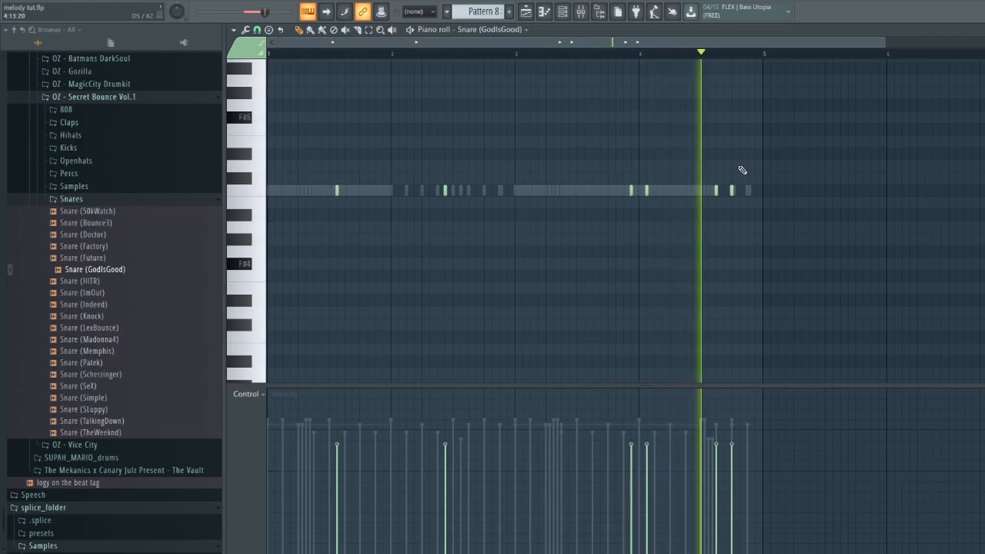
pyautogui.click(747, 190)
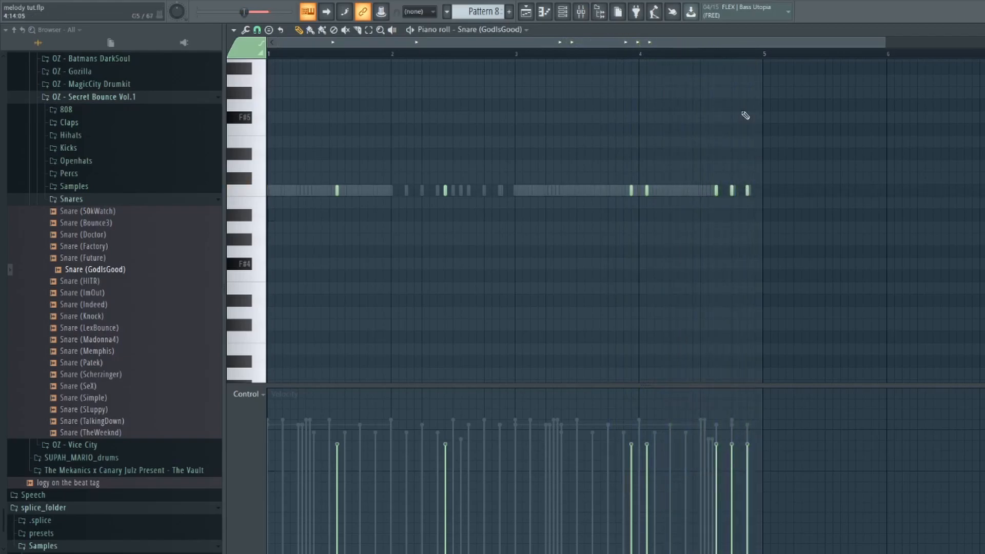
# Audition the Perc 12 sample from the Channel rack and add its hits at steps 3 and 4 of bar 1
pyautogui.click(563, 13)
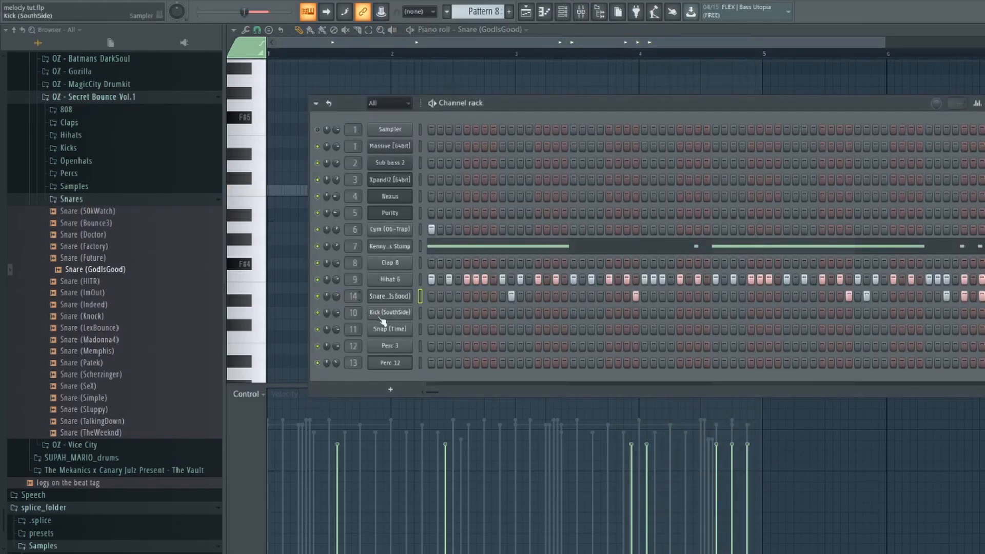
pyautogui.click(395, 368)
pyautogui.click(483, 109)
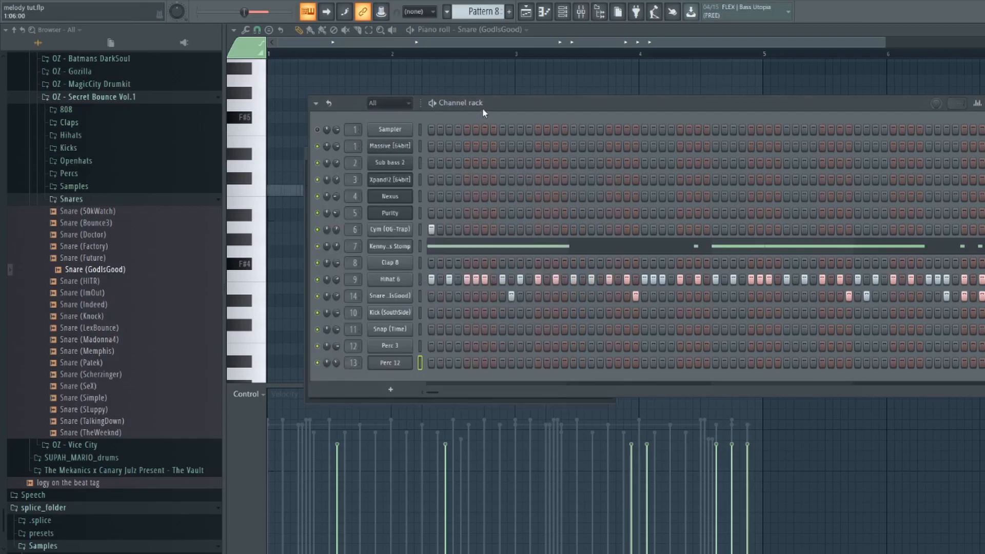
pyautogui.rightClick(395, 366)
pyautogui.click(427, 434)
pyautogui.click(395, 365)
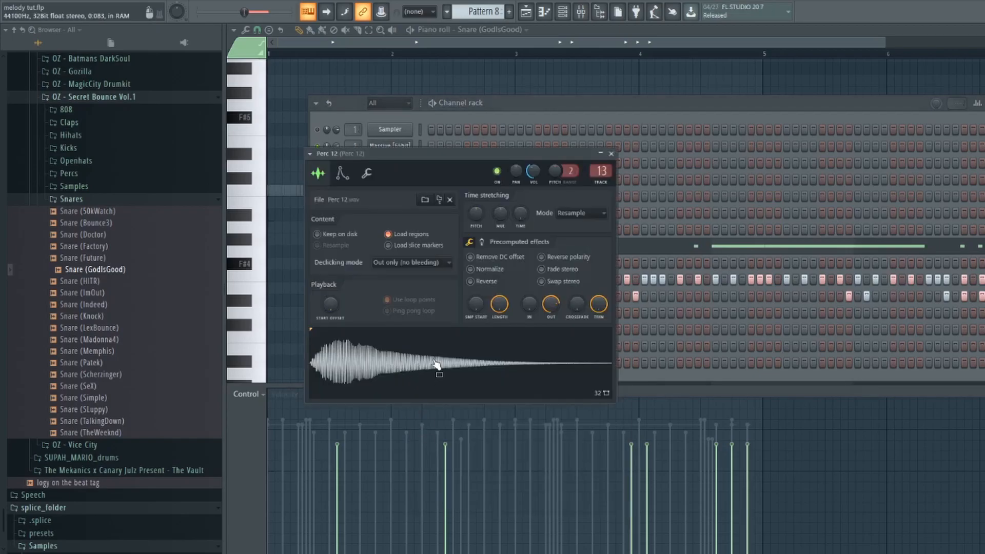
pyautogui.click(497, 117)
pyautogui.press('space')
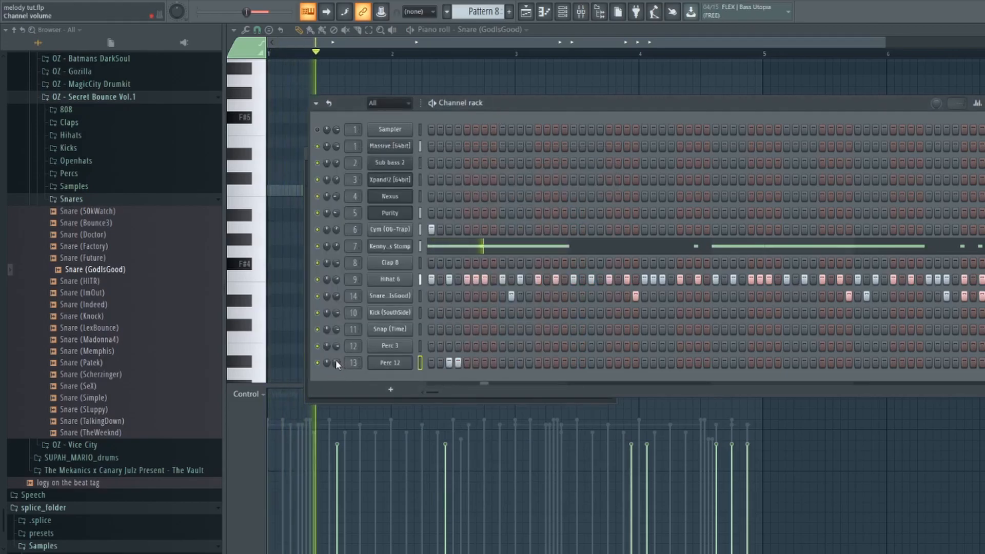
# Add Perc 12 hits at steps 3 and 11 of bar 2, steps 3 and 4 of bar 3, and steps 3 and 11 of bar 4
pyautogui.click(591, 363)
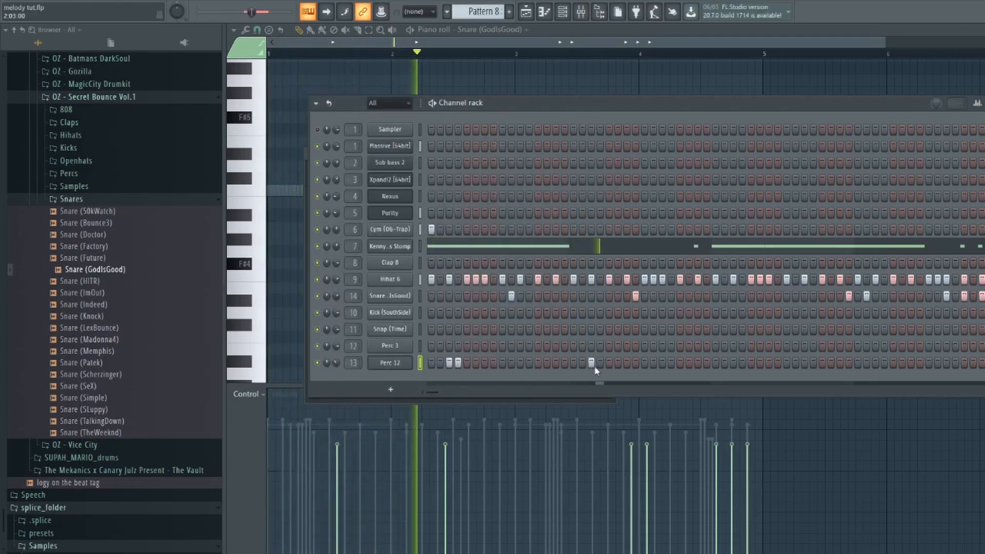
pyautogui.click(663, 364)
pyautogui.click(733, 363)
pyautogui.click(742, 363)
pyautogui.click(875, 363)
pyautogui.click(946, 363)
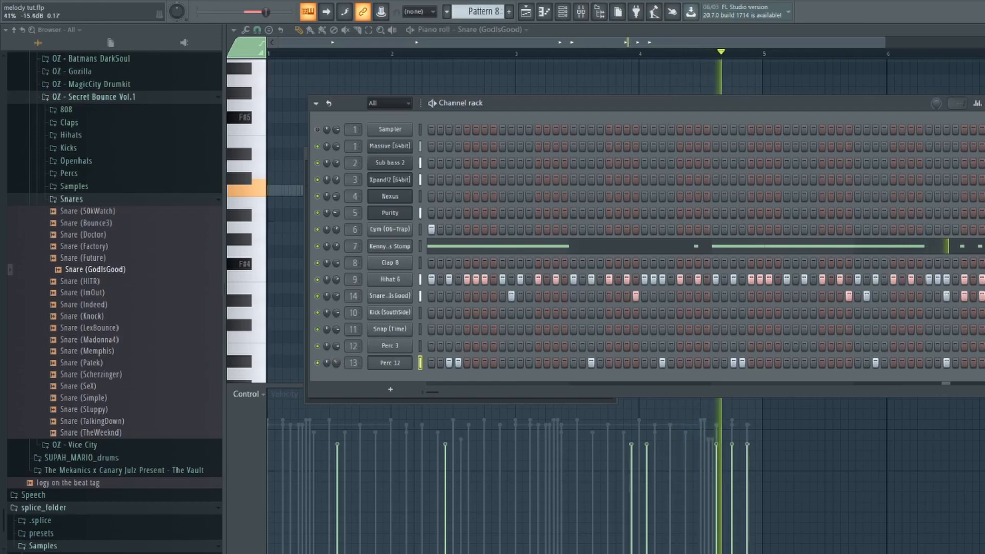
# Audition the Perc 3 sample, add its hits at steps 9 and 11 of bar 4 and play the pattern
pyautogui.rightClick(386, 350)
pyautogui.click(384, 352)
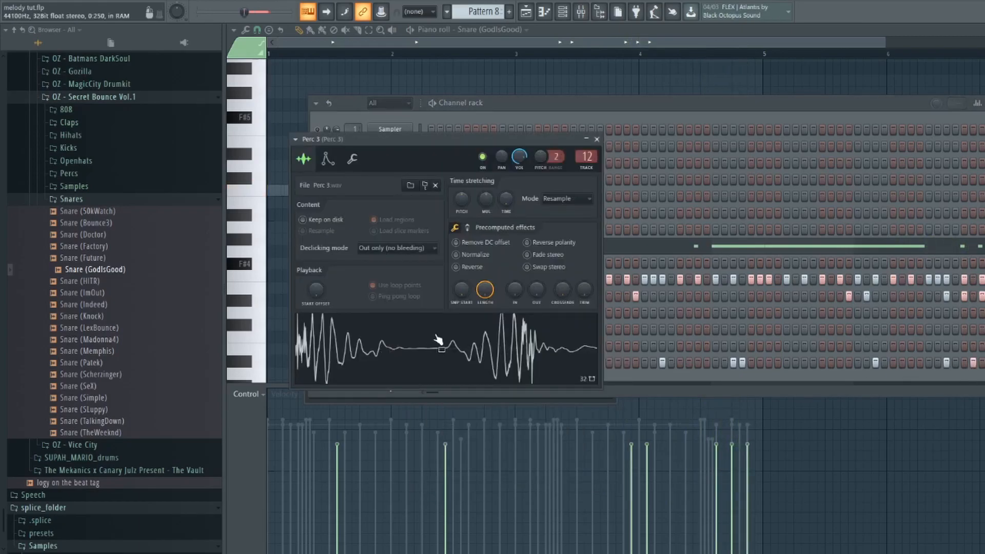
pyautogui.click(617, 107)
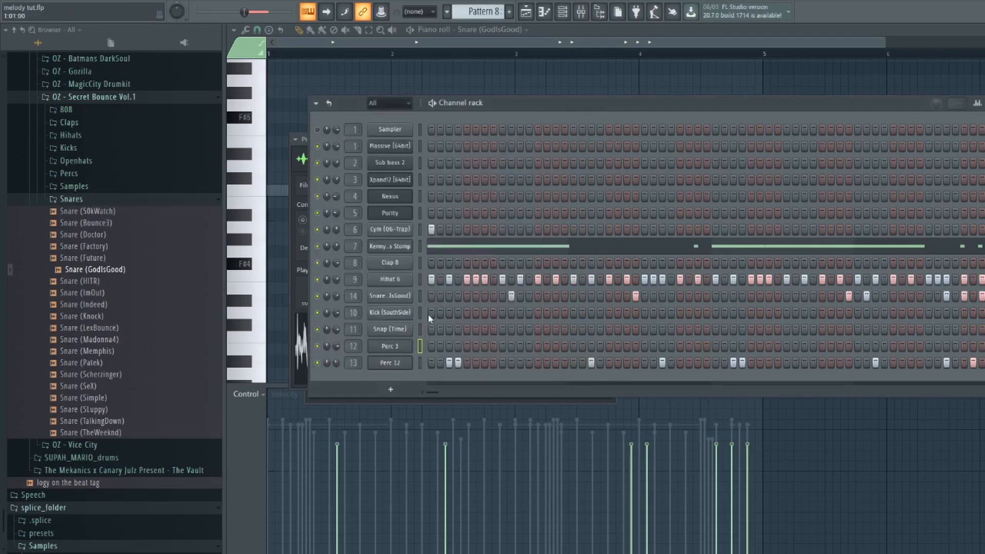
pyautogui.rightClick(409, 346)
pyautogui.click(446, 418)
pyautogui.press('space')
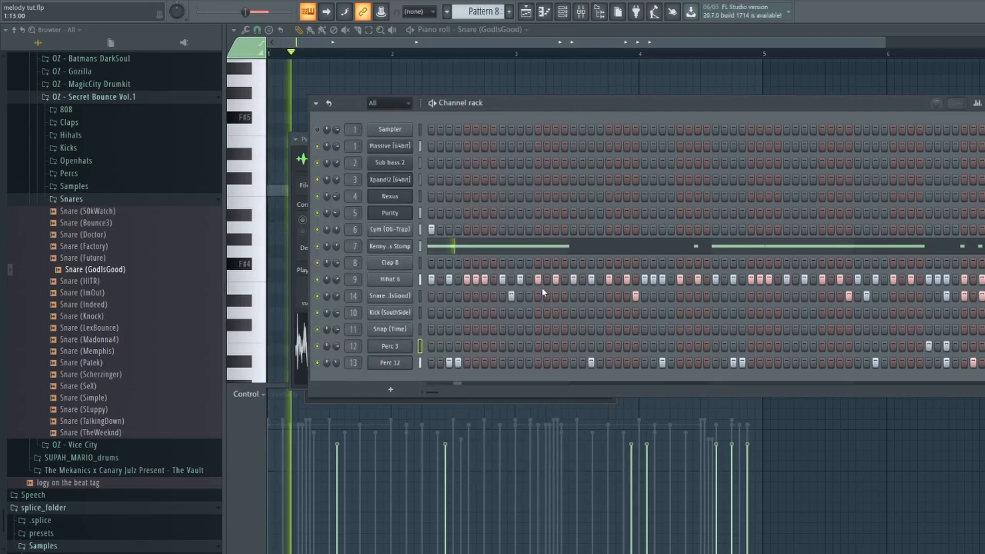
# In the Perc 12 Piano roll, lower the velocity of the step 4 notes in bars 1 and 3 and delete the step 14 note in bar 4
pyautogui.rightClick(387, 365)
pyautogui.click(421, 365)
pyautogui.click(291, 440)
pyautogui.click(538, 442)
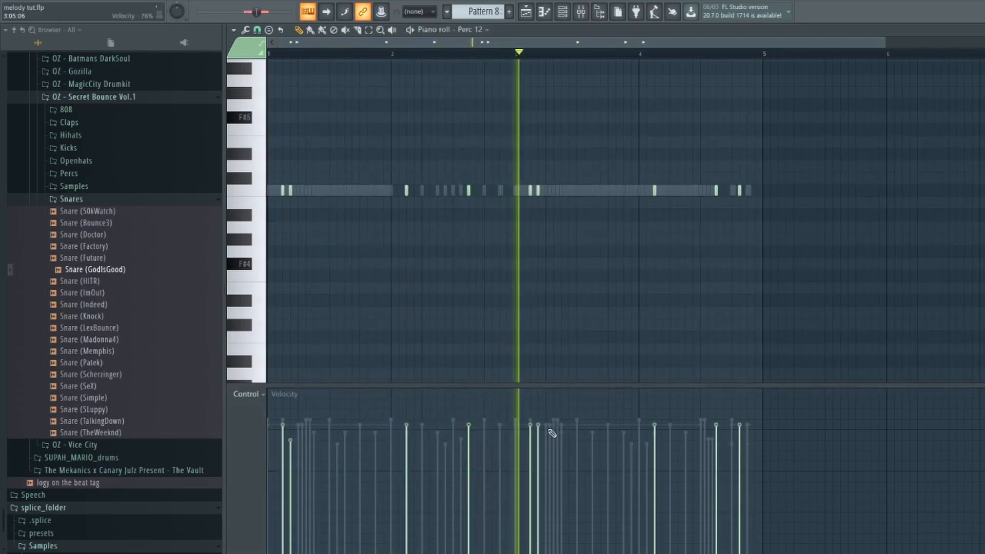
pyautogui.rightClick(739, 190)
# Remove the Perc 3 hit at step 11 of bar 4 and add a Kenny Beats Stomp note at that same step
pyautogui.press('F6')
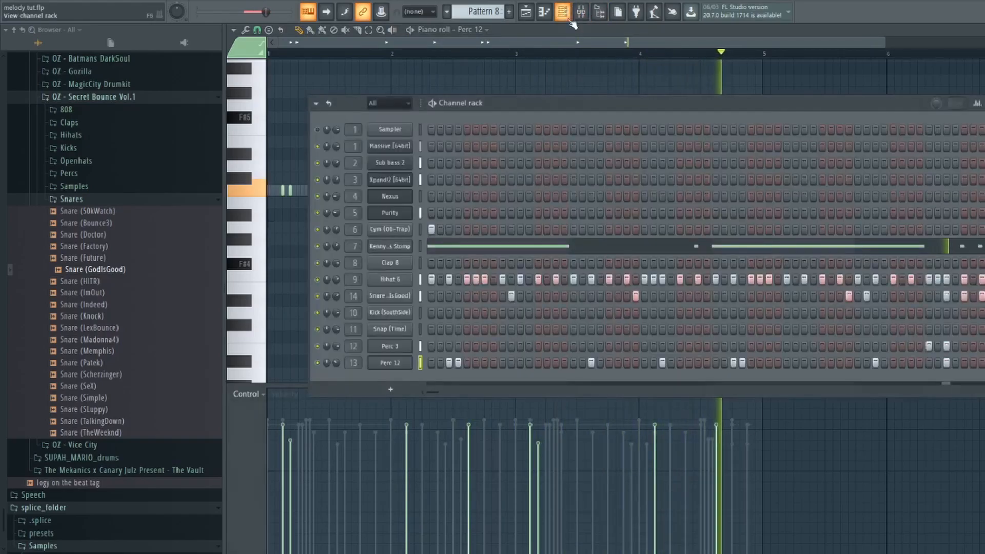
pyautogui.press('F6')
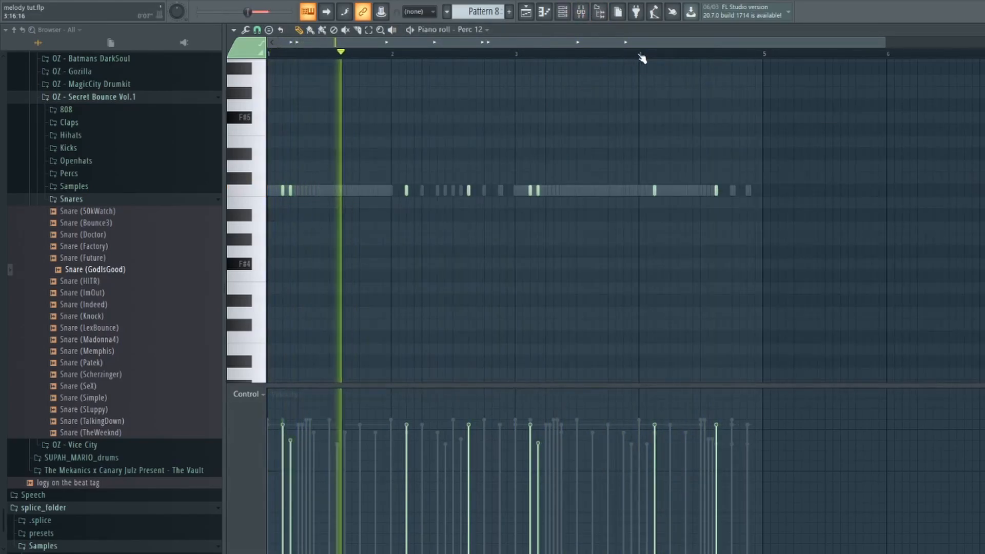
pyautogui.press('F6')
pyautogui.rightClick(946, 347)
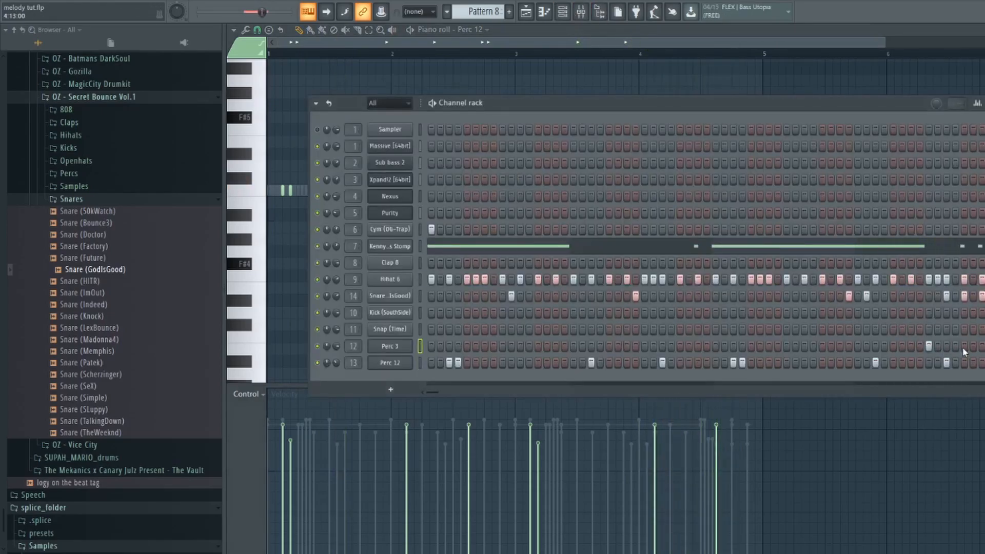
pyautogui.click(945, 248)
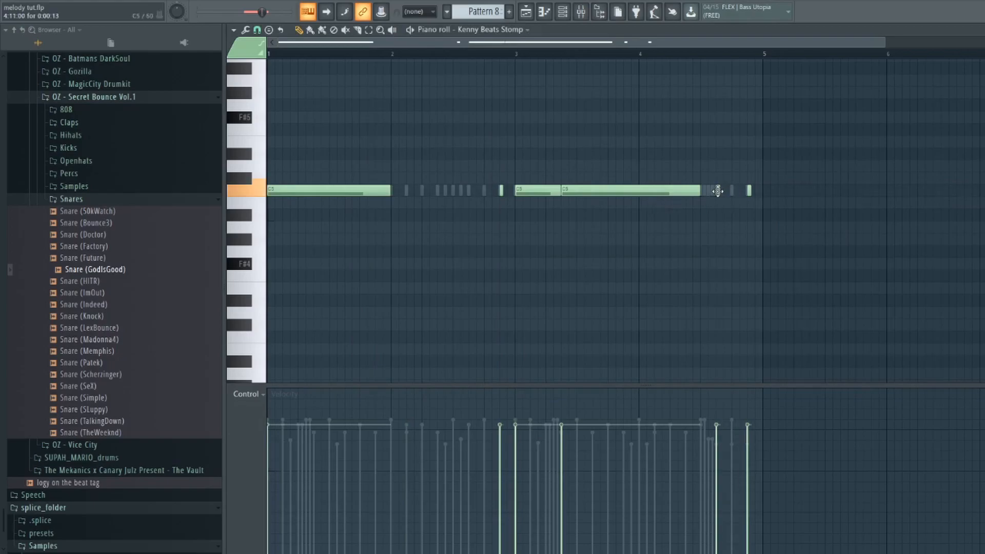
pyautogui.click(562, 13)
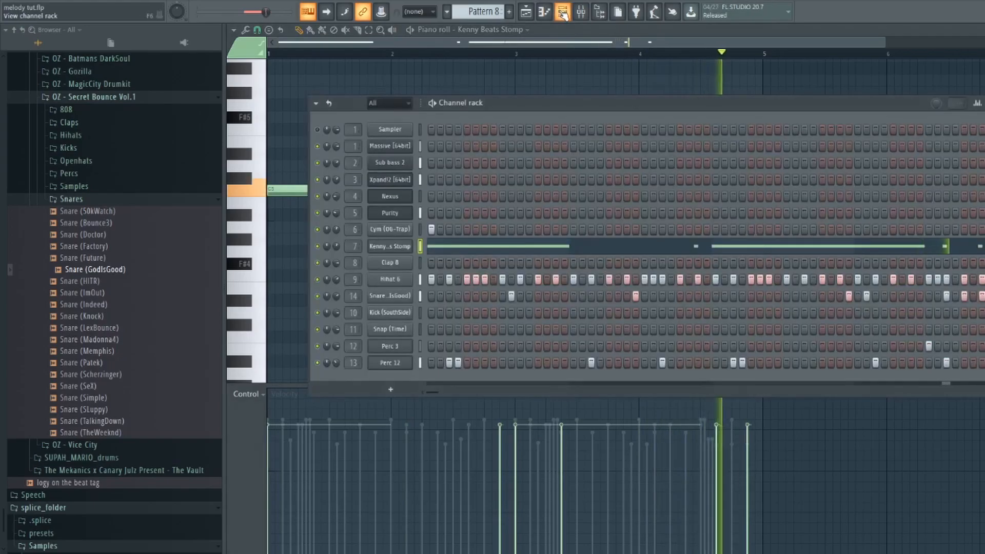
# Try a Perc 12 hit at step 13 of bar 4 and replace it with a Perc 3 hit
pyautogui.click(964, 363)
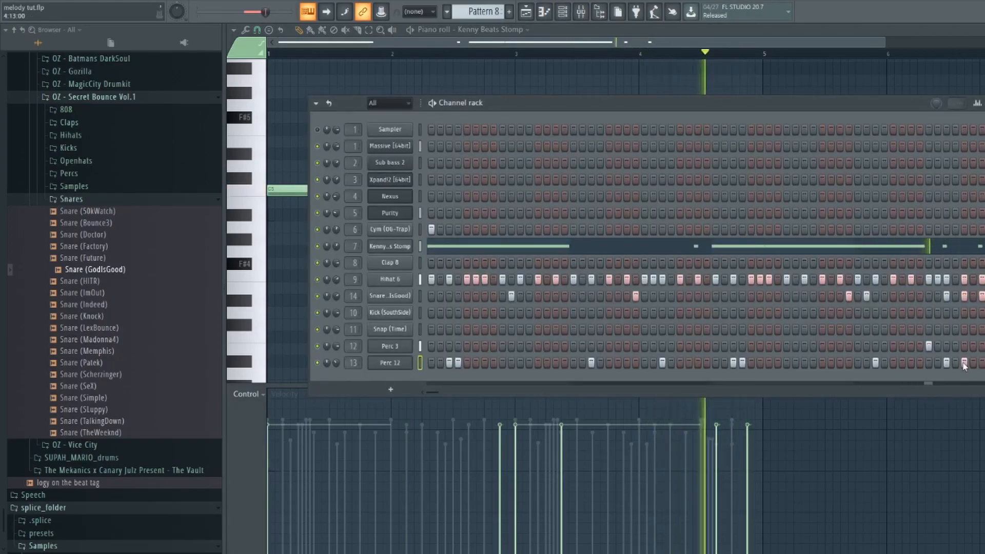
pyautogui.rightClick(964, 363)
pyautogui.click(964, 347)
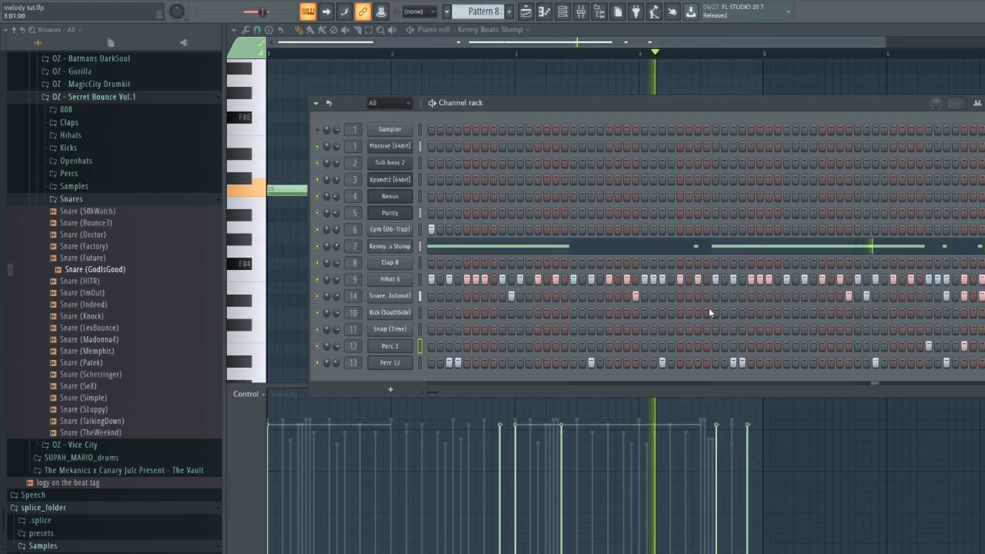
# Collapse the Snares folder and the OZ - Secret Bounce Vol.1 folder in the browser
pyautogui.click(77, 199)
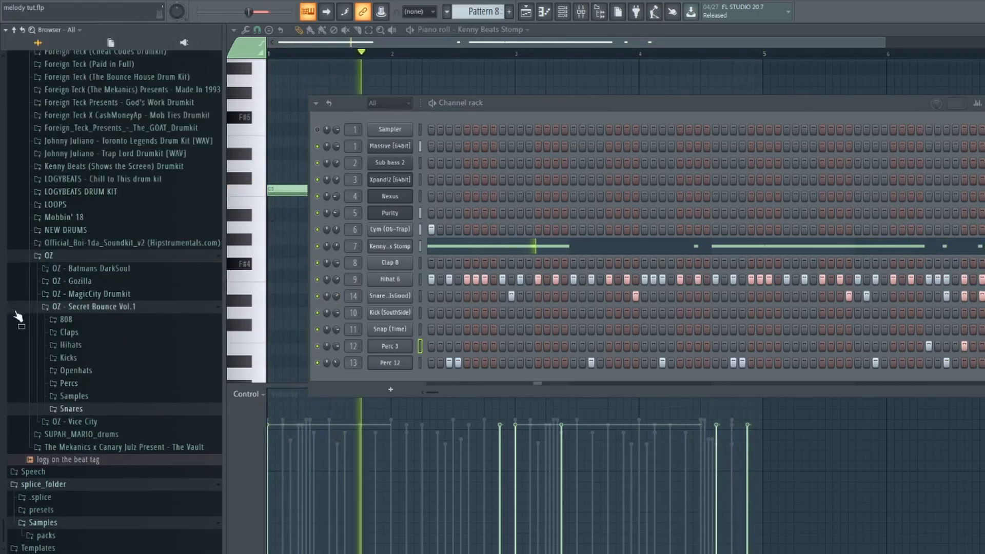
pyautogui.click(82, 306)
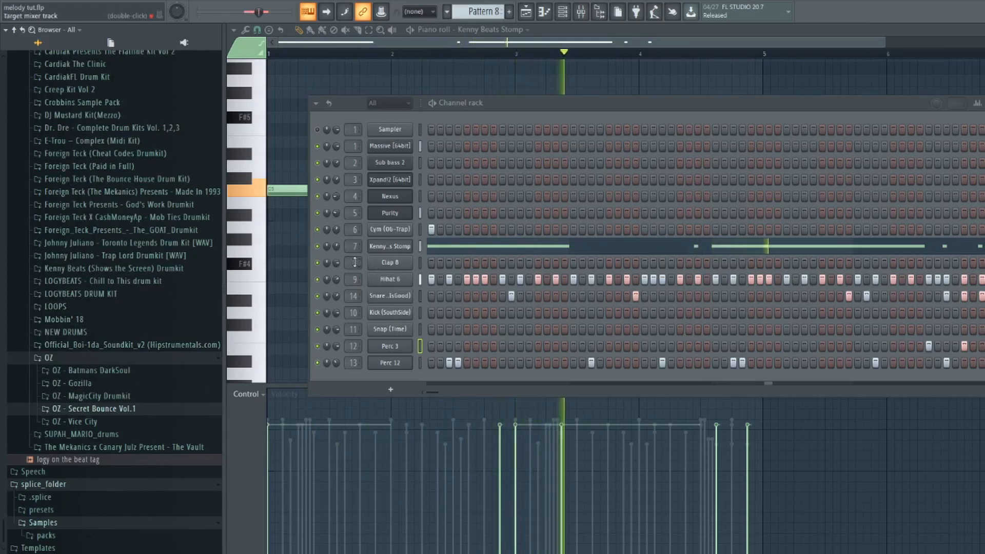
# Open Cym (OG-Trap) in the Piano roll and check the channel's volume envelope settings
pyautogui.click(391, 231)
pyautogui.rightClick(391, 232)
pyautogui.click(421, 240)
pyautogui.press('space')
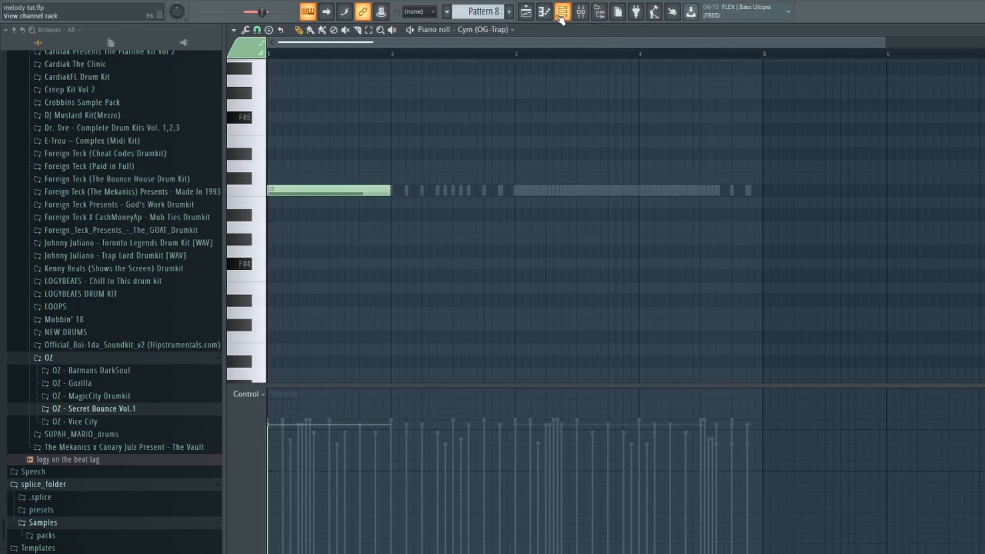
pyautogui.click(560, 16)
pyautogui.click(388, 230)
pyautogui.click(299, 130)
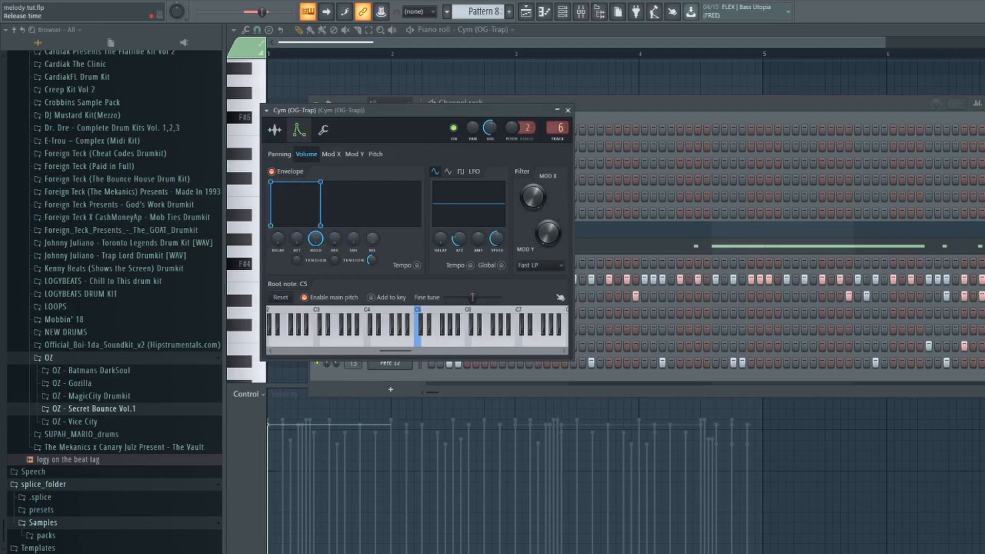
pyautogui.click(351, 87)
# Add a short Cym (OG-Trap) note at step 13 of bar 4 and play back the pattern
pyautogui.press('space')
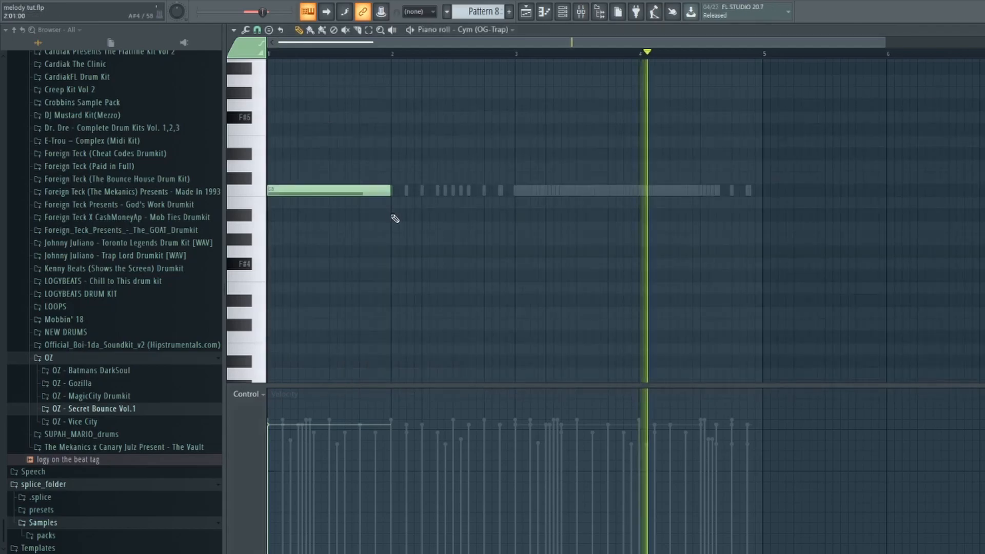
pyautogui.click(736, 194)
pyautogui.press('space')
pyautogui.press('space')
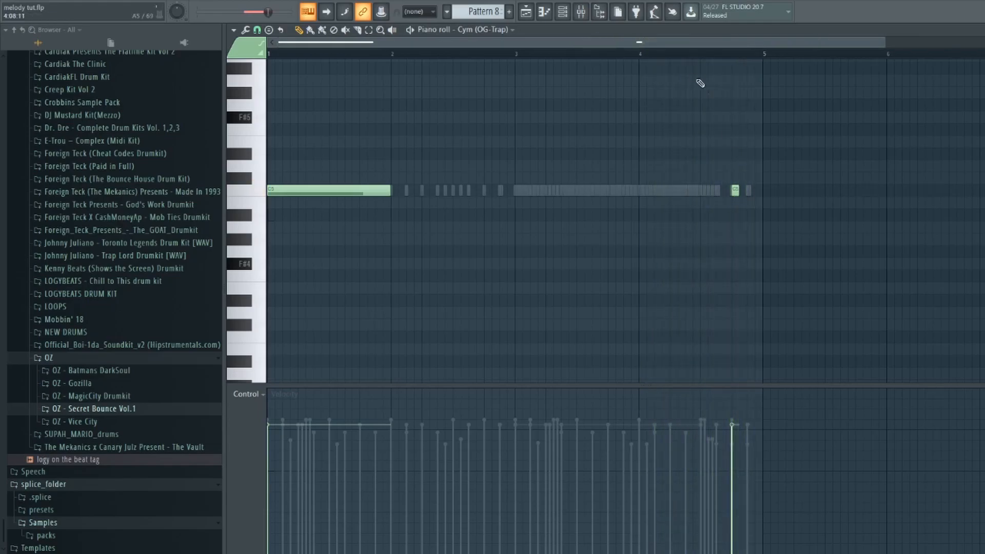
# Add the 808 (Simple) sample from the OZ - Secret Bounce Vol.1 808 folder as a new channel above Clap 8
pyautogui.scroll(-2, 680, 58)
pyautogui.press('space')
pyautogui.press('F6')
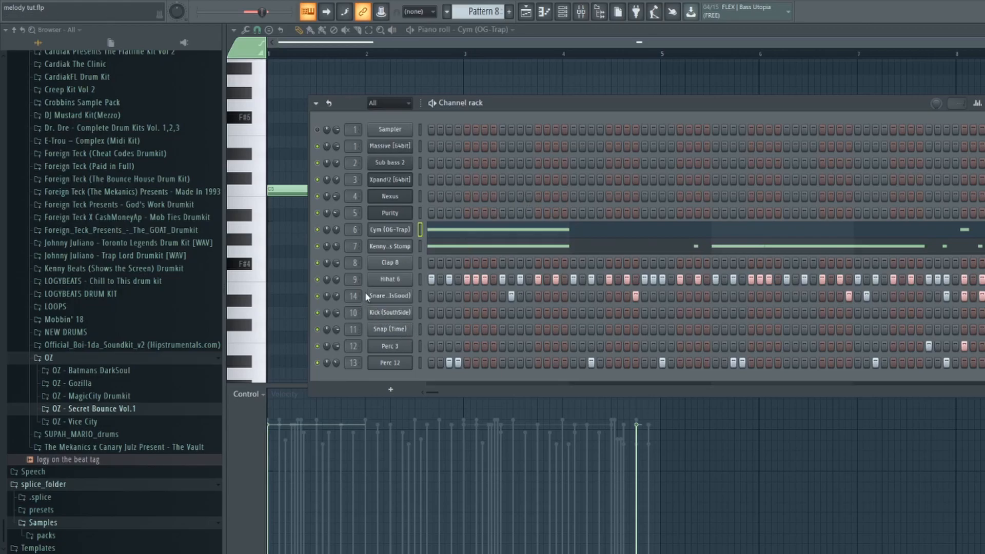
pyautogui.click(85, 412)
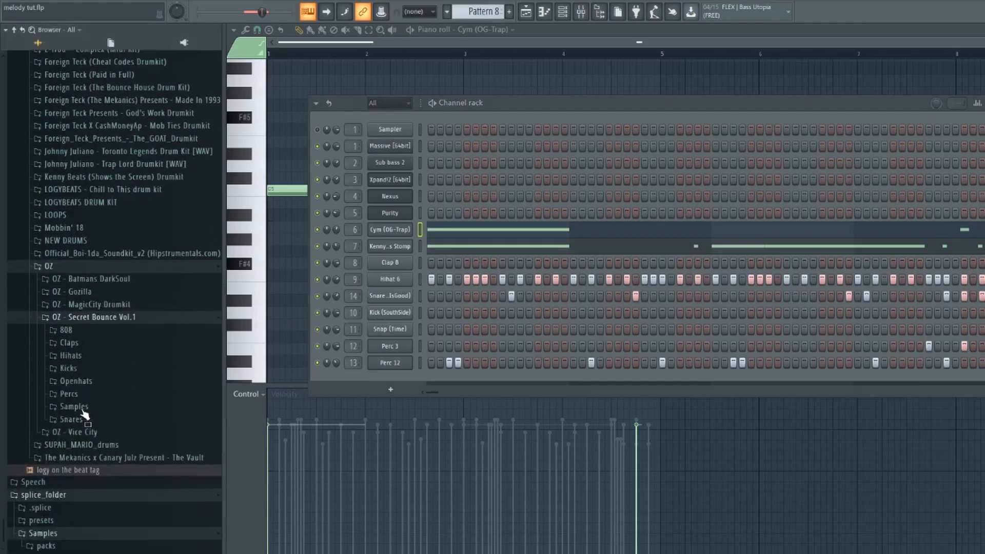
pyautogui.click(88, 310)
pyautogui.click(82, 275)
pyautogui.moveTo(81, 285); pyautogui.dragTo(372, 252)
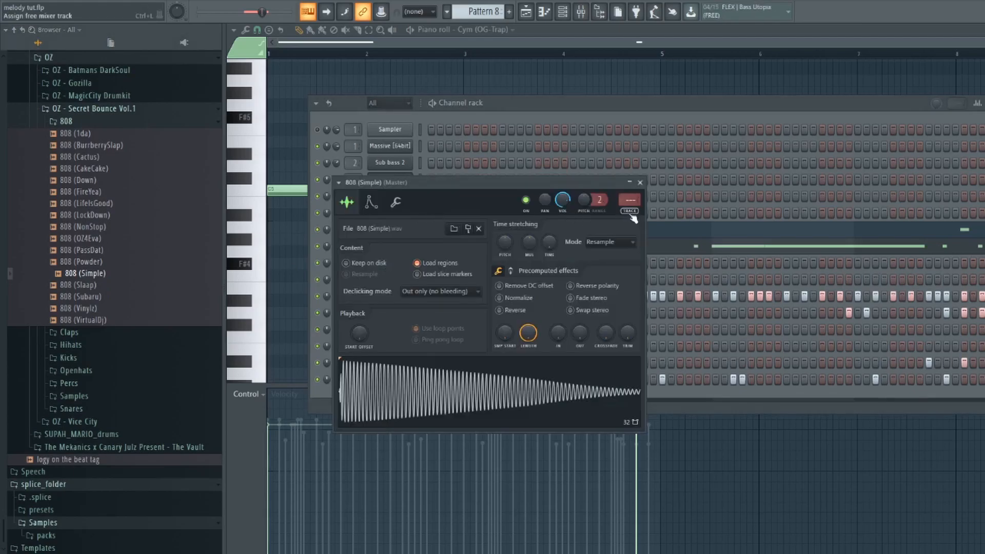
# Assign the 808 (Simple) channel to free mixer track 15 and collapse the 808 folder in the browser
pyautogui.click(630, 201)
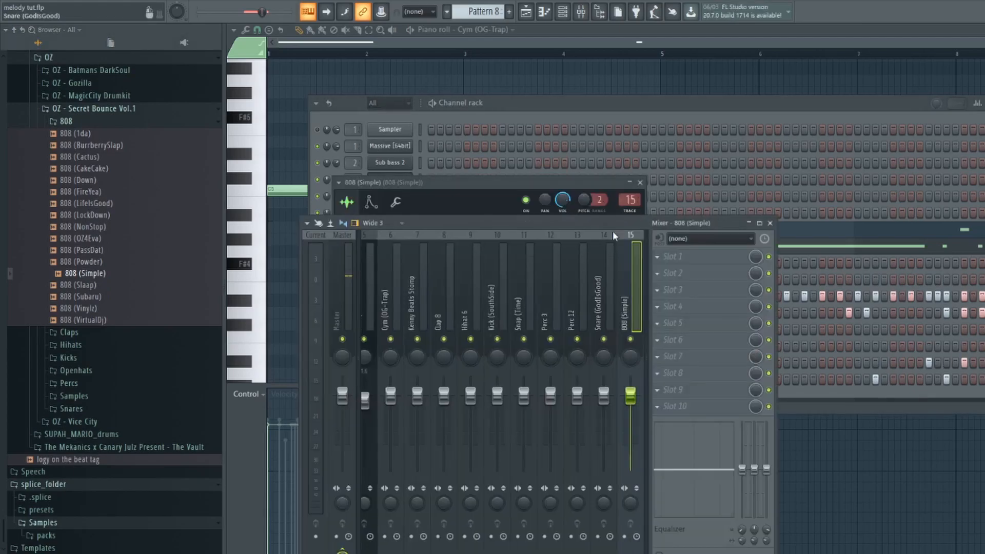
pyautogui.click(419, 104)
pyautogui.click(66, 121)
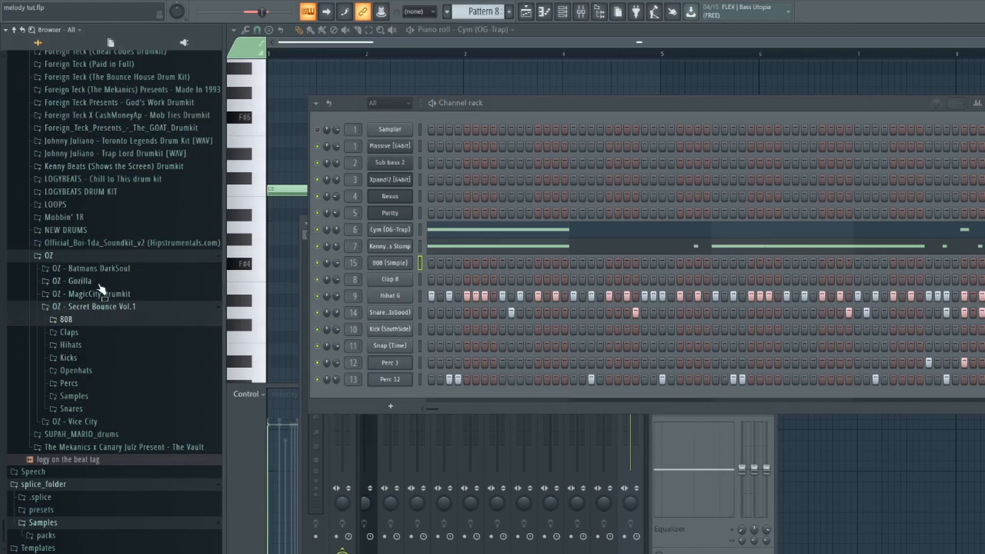
# Enable the volume envelope of the 808 (Simple) channel and return to the Channel rack
pyautogui.click(386, 264)
pyautogui.click(372, 201)
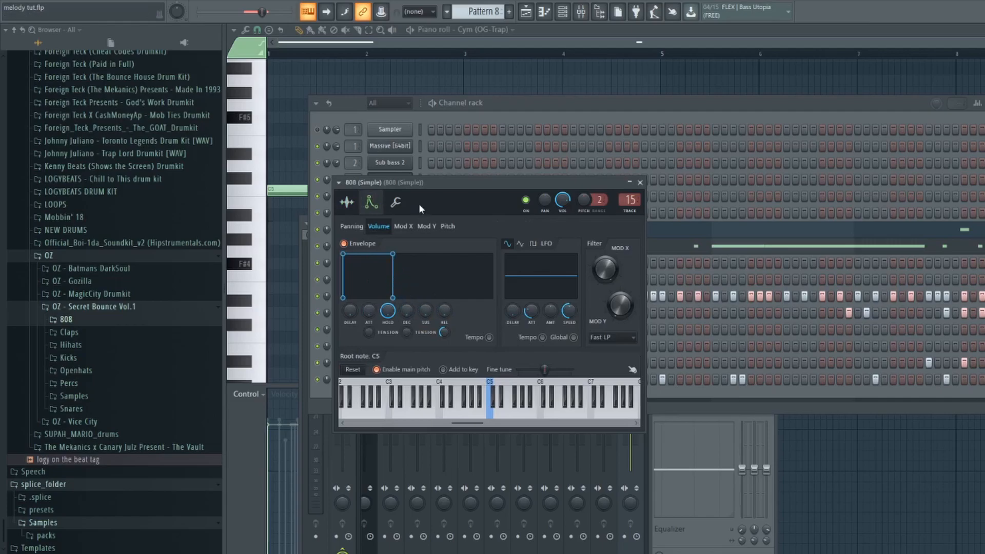
pyautogui.click(406, 119)
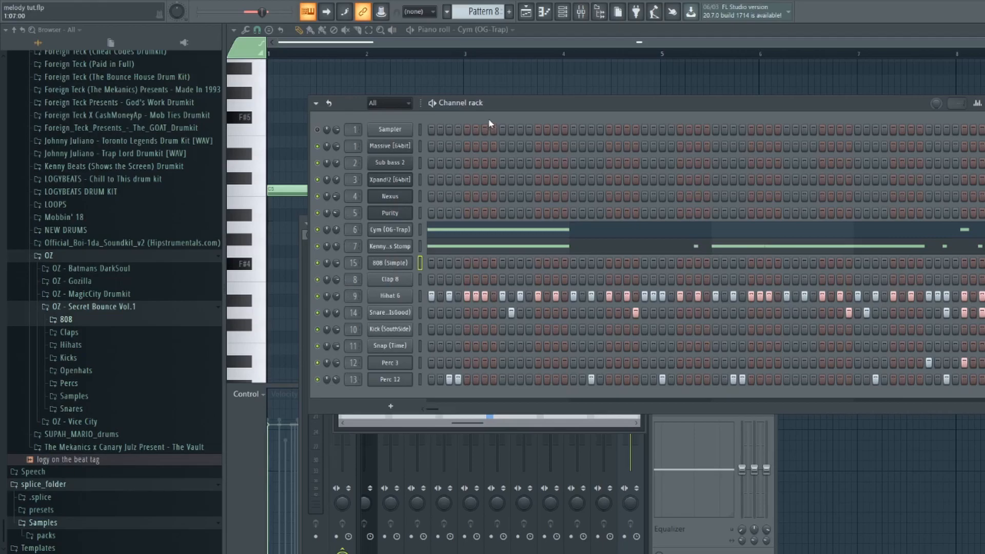
# Copy the Sub bass 2 channel's notes from the Sub bass 2 pattern
pyautogui.click(526, 12)
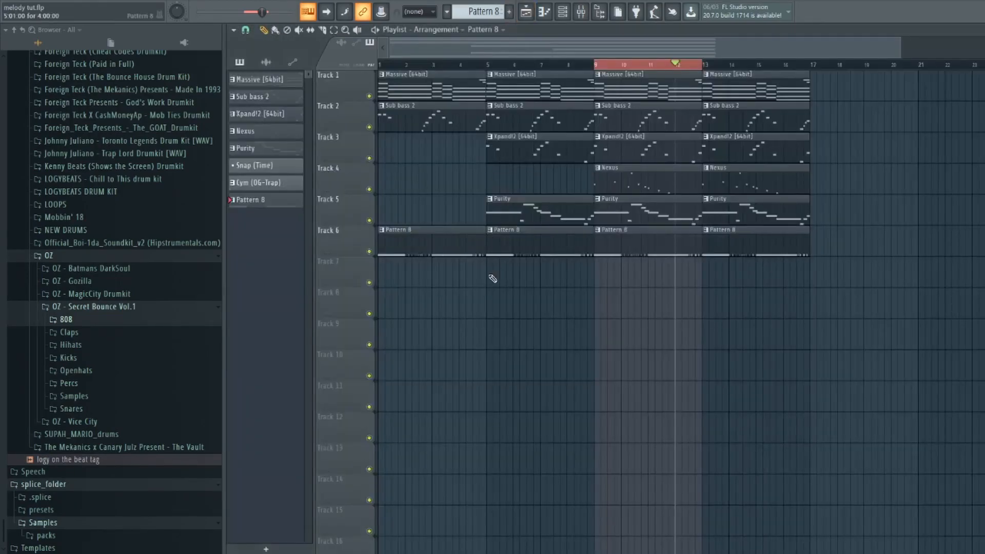
pyautogui.click(617, 124)
pyautogui.click(563, 12)
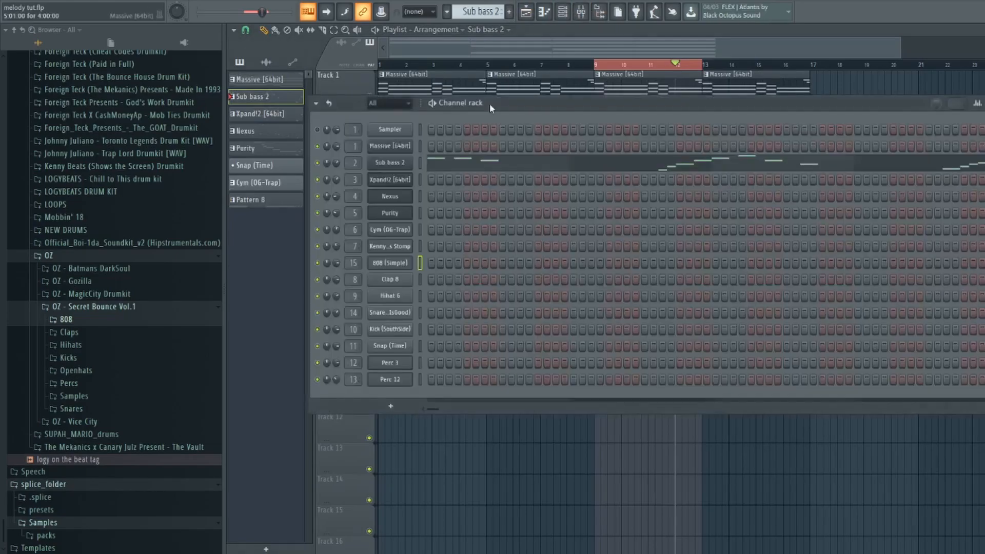
pyautogui.rightClick(374, 165)
pyautogui.click(533, 174)
pyautogui.click(545, 54)
pyautogui.click(542, 62)
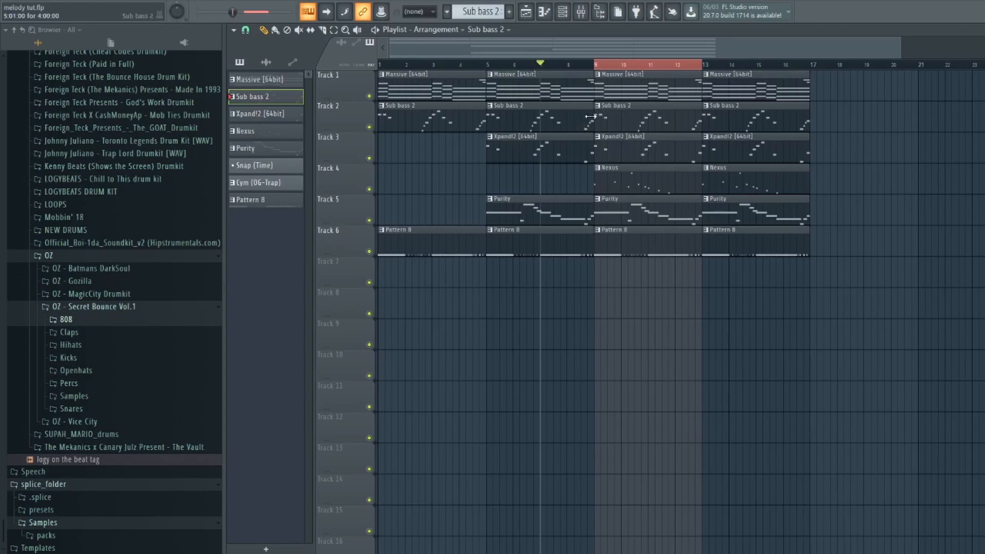
pyautogui.click(564, 13)
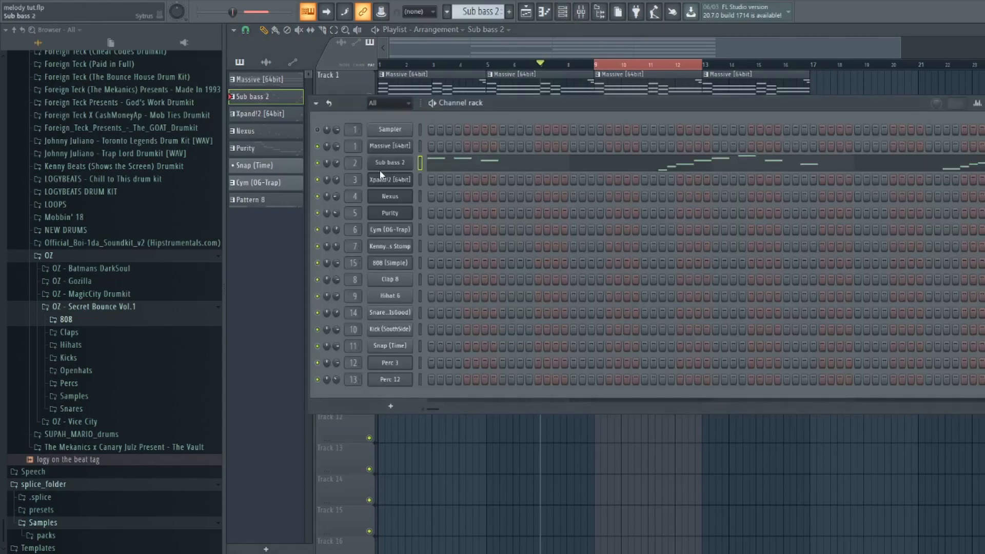
pyautogui.press('F6')
pyautogui.click(562, 12)
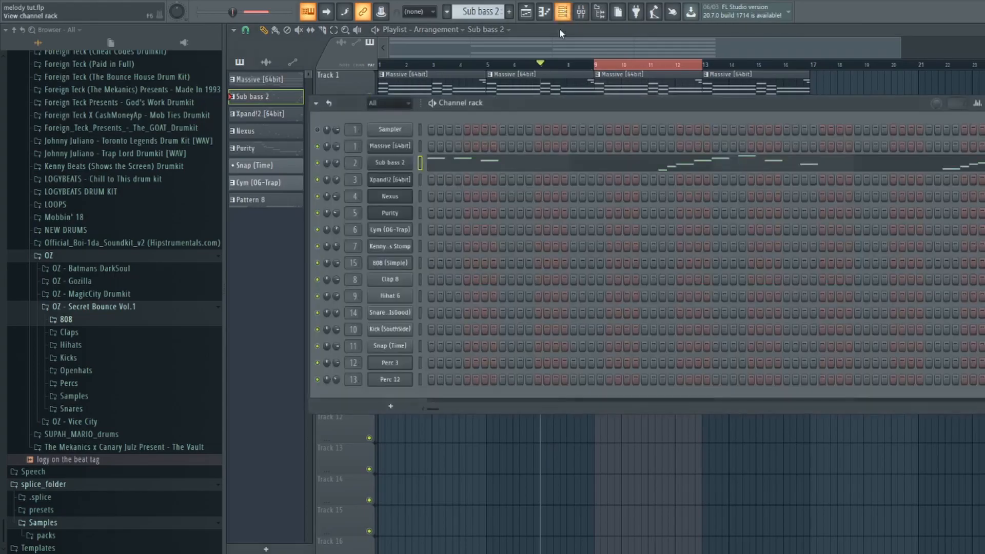
pyautogui.rightClick(393, 166)
pyautogui.click(536, 173)
# Paste the copied bass notes into the 808 (Simple) channel of Pattern 8 and open them in the Piano roll
pyautogui.click(563, 12)
pyautogui.click(621, 241)
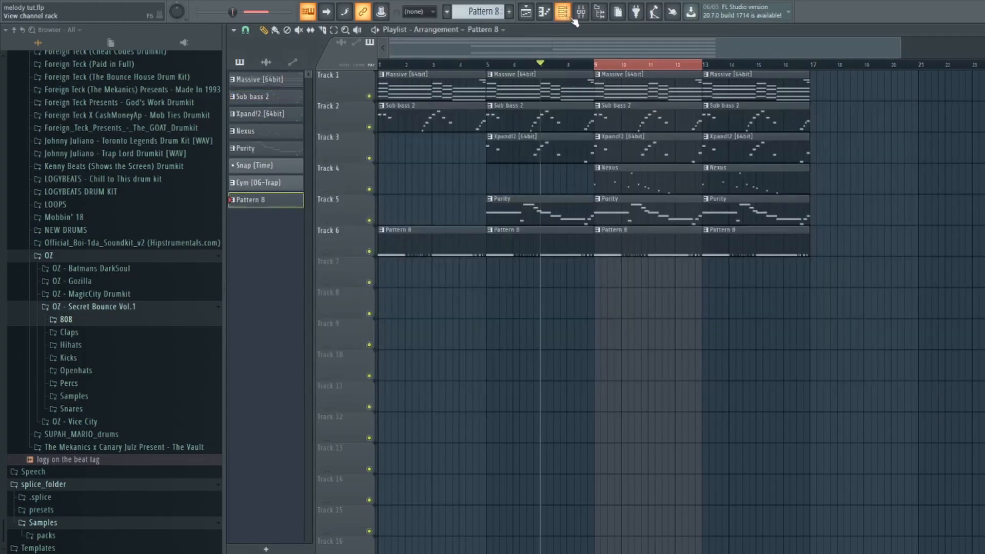
pyautogui.click(562, 12)
pyautogui.rightClick(388, 262)
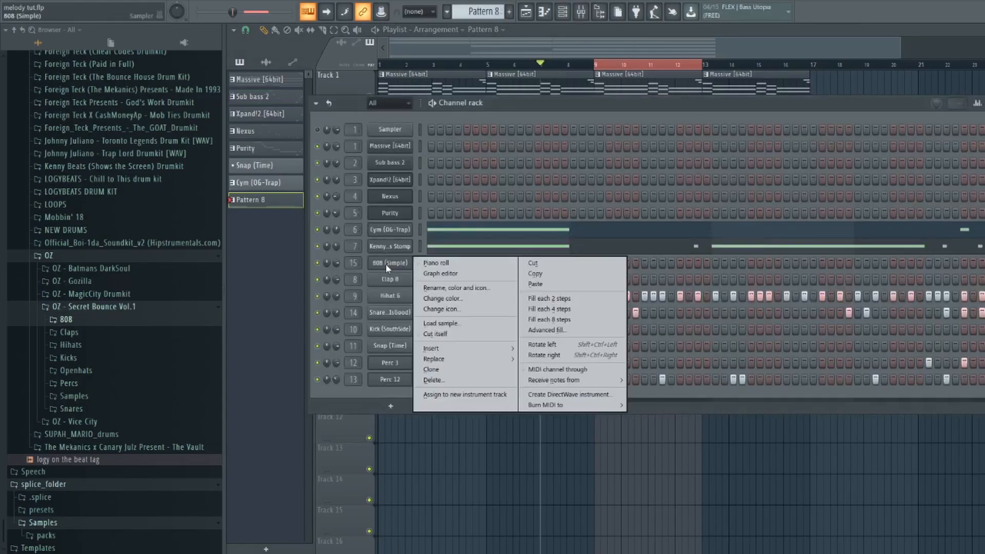
pyautogui.click(535, 285)
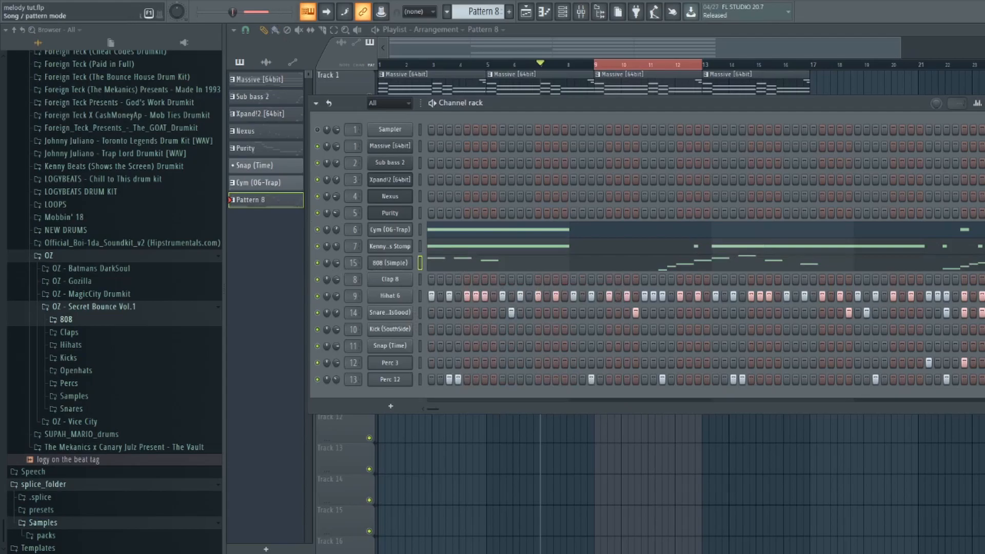
pyautogui.click(440, 267)
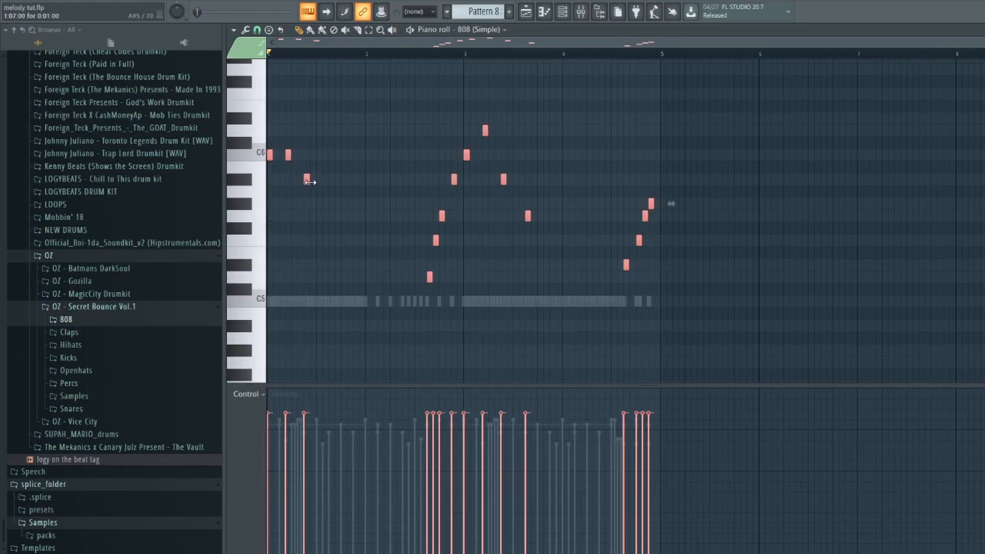
# Shorten all 808 (Simple) notes together to the minimum length
pyautogui.moveTo(310, 183); pyautogui.dragTo(278, 185)
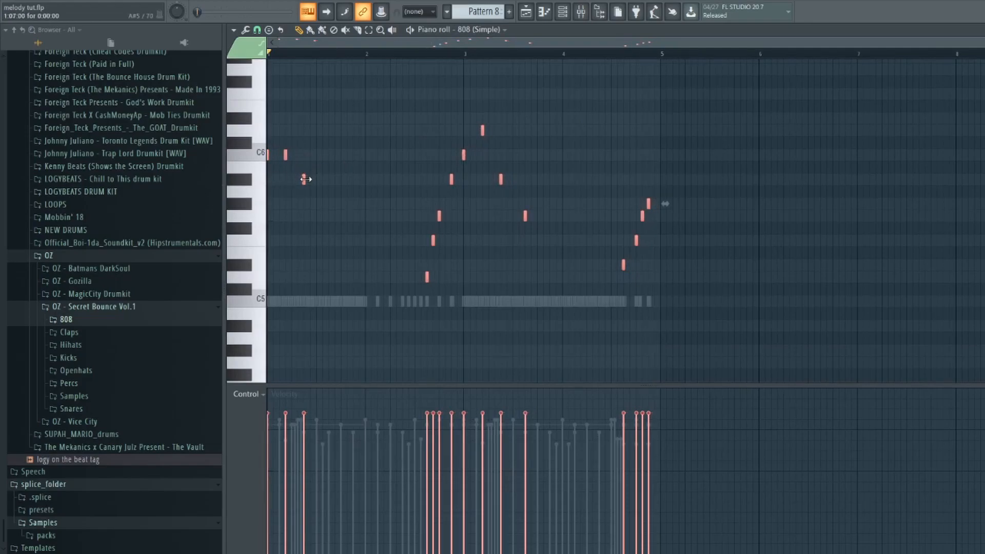
pyautogui.scroll(3, 308, 63)
pyautogui.moveTo(322, 41); pyautogui.dragTo(303, 42)
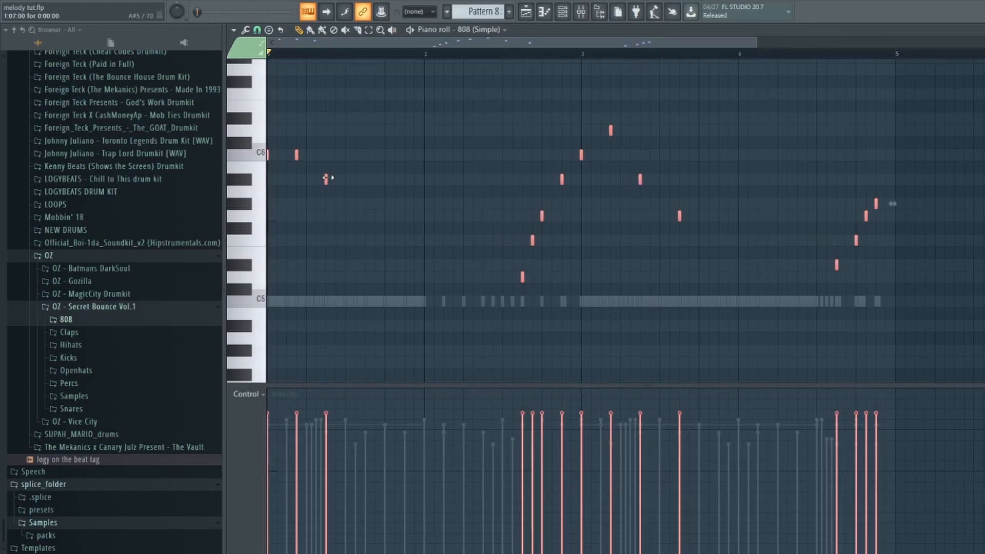
pyautogui.scroll(3, 271, 46)
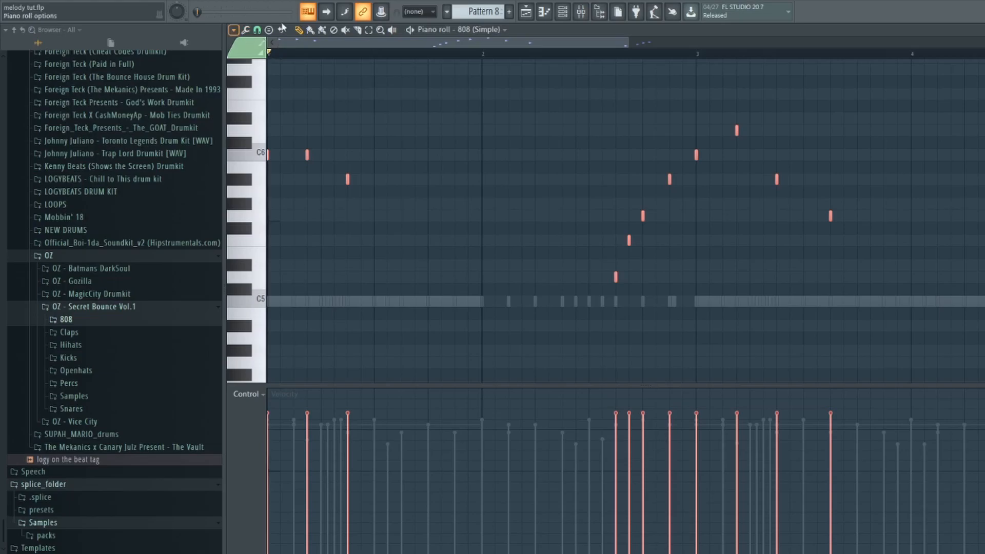
# Turn on Cut itself for the 808 (Simple) channel and play back its notes in the Piano roll
pyautogui.click(562, 12)
pyautogui.rightClick(395, 277)
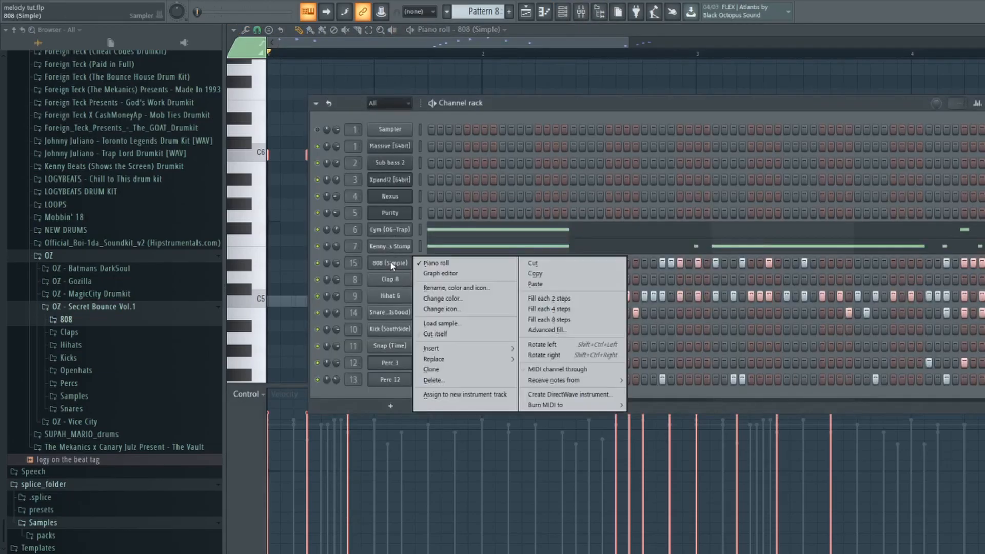
pyautogui.click(432, 342)
pyautogui.click(297, 70)
pyautogui.press('space')
pyautogui.scroll(-3, 402, 59)
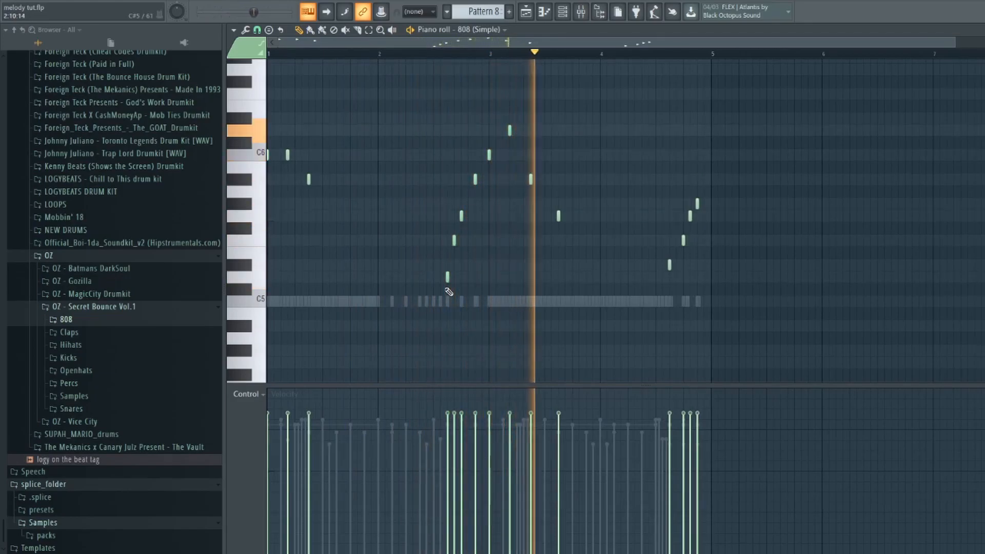
pyautogui.press('space')
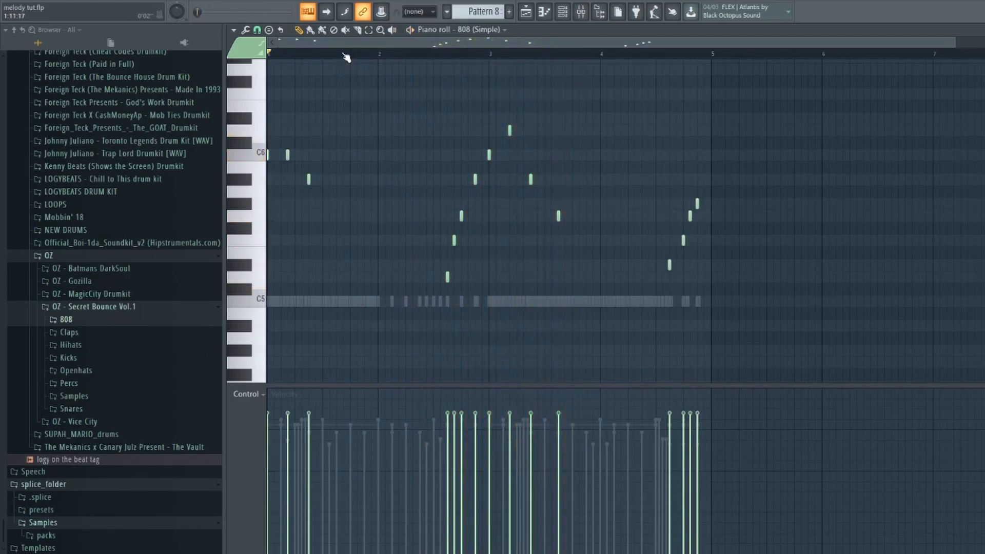
pyautogui.scroll(2, 279, 49)
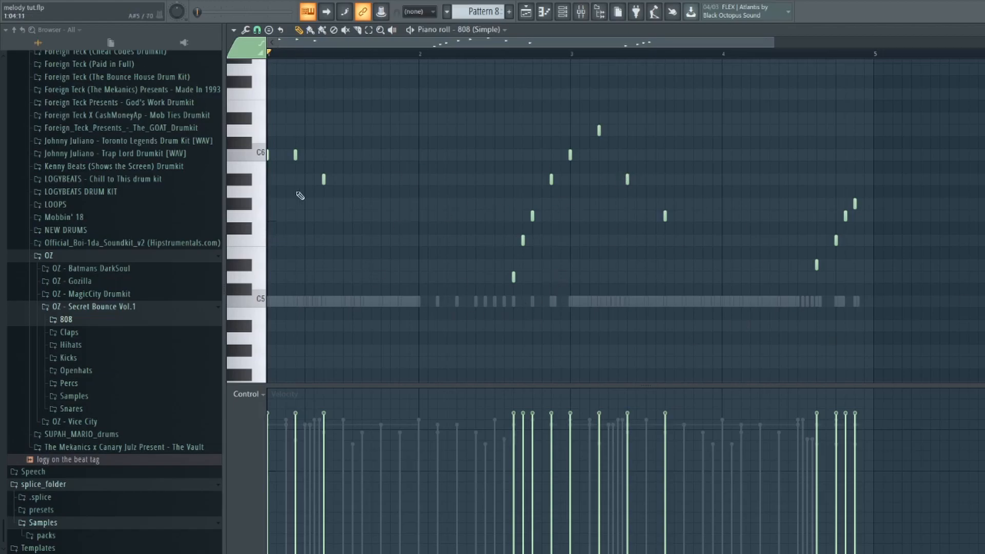
# Mute every playlist track except Track 2 and Track 6 and play the arrangement from bar 9
pyautogui.click(525, 13)
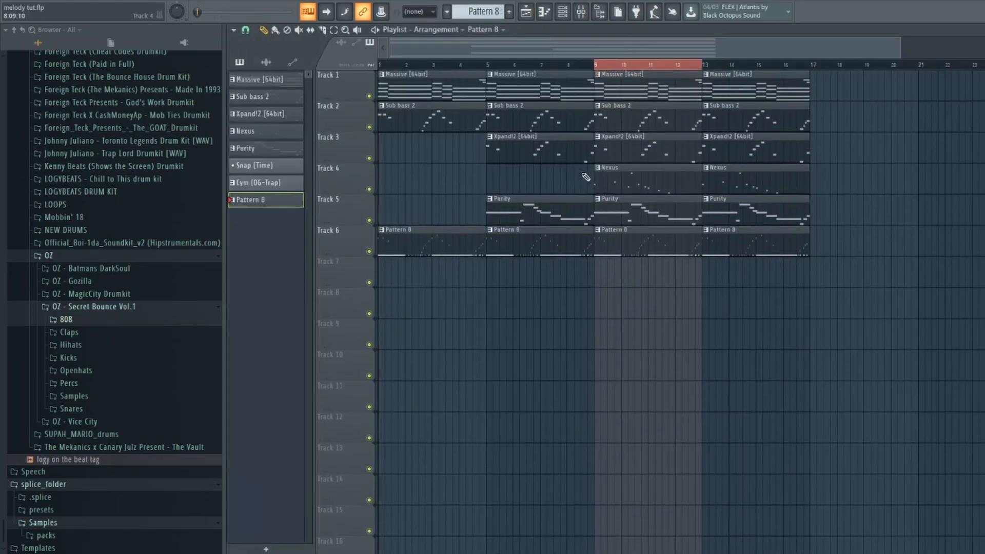
pyautogui.scroll(3, 617, 68)
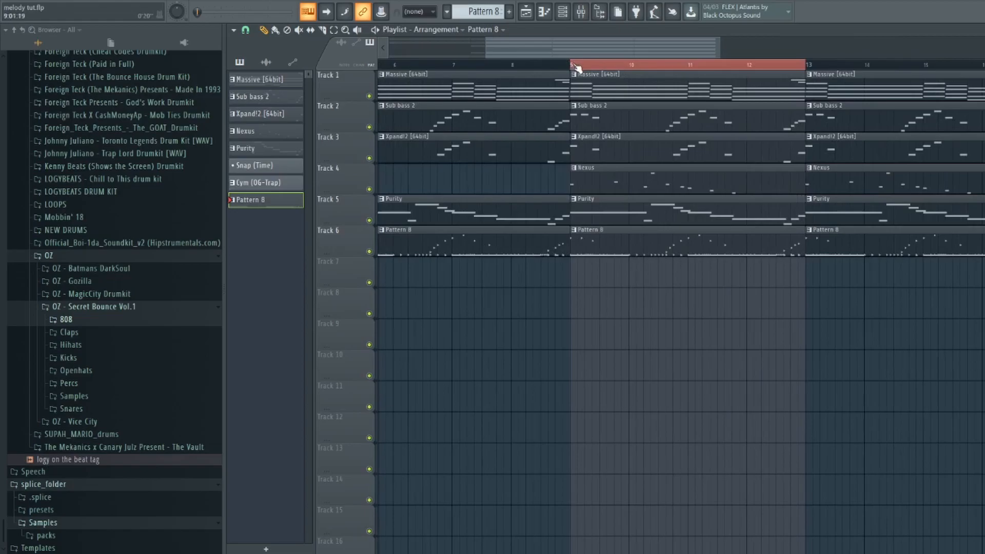
pyautogui.click(573, 64)
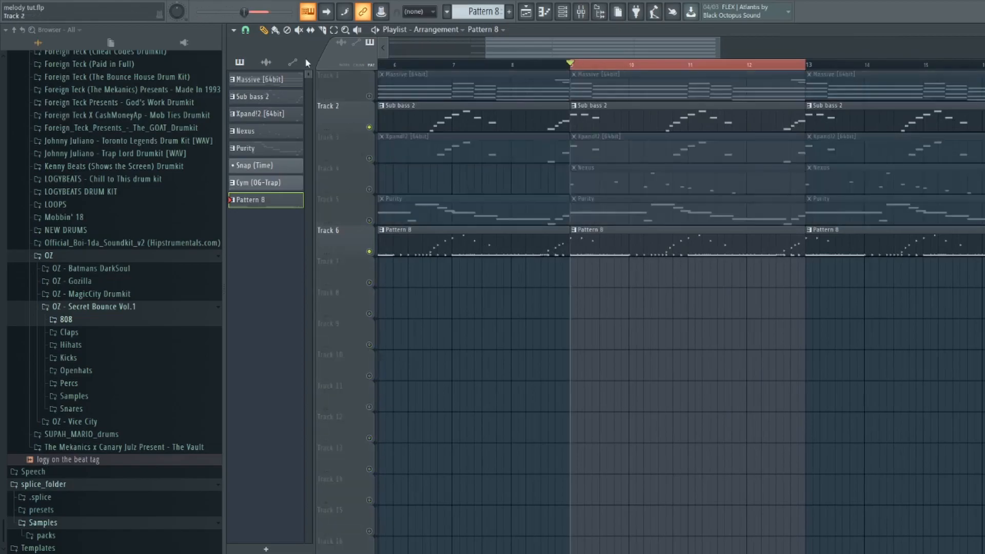
pyautogui.press('space')
# Transpose all 808 (Simple) notes down one octave, delete the one at step 4 of bar 1, and play back the result
pyautogui.click(562, 11)
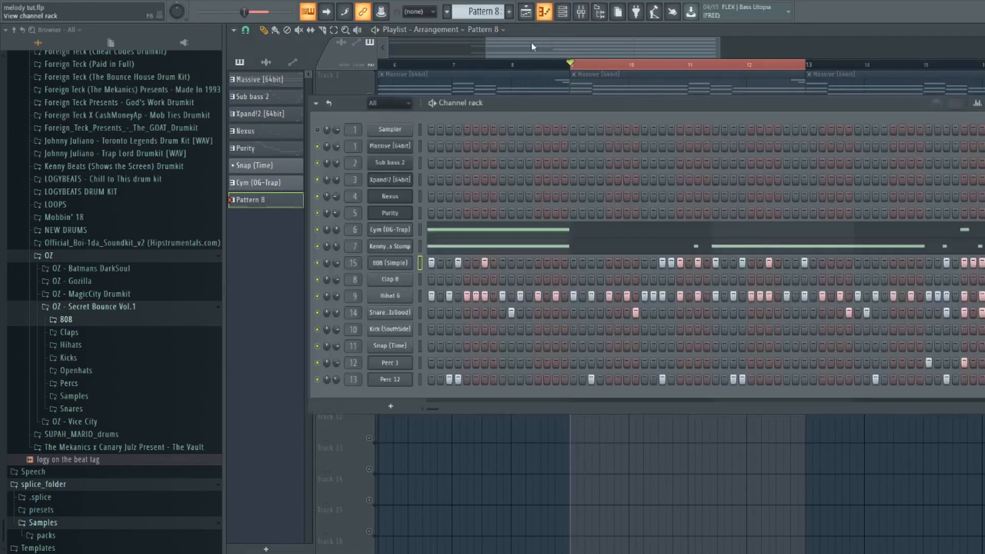
pyautogui.rightClick(390, 263)
pyautogui.rightClick(405, 264)
pyautogui.click(419, 270)
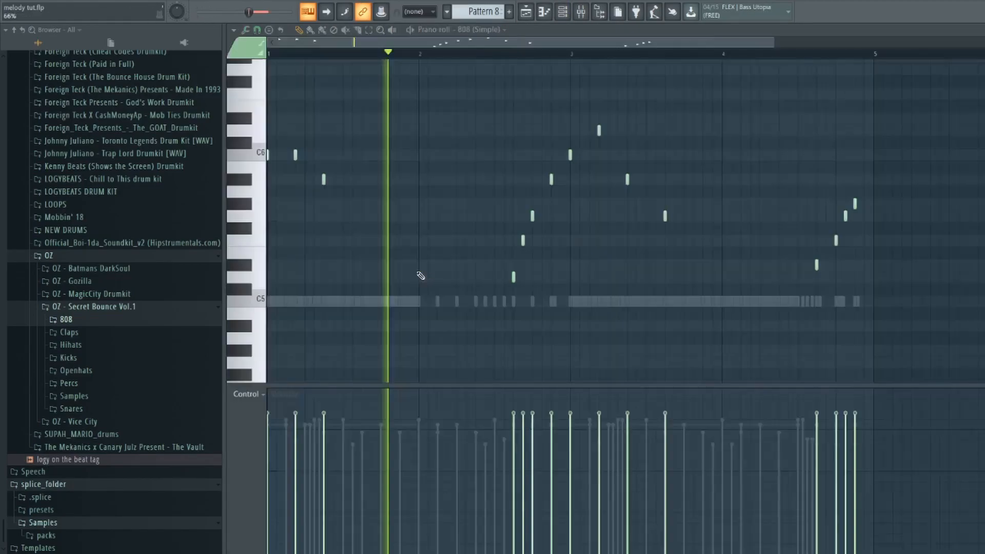
pyautogui.hotkey('ctrl', 'Down')
pyautogui.press('space')
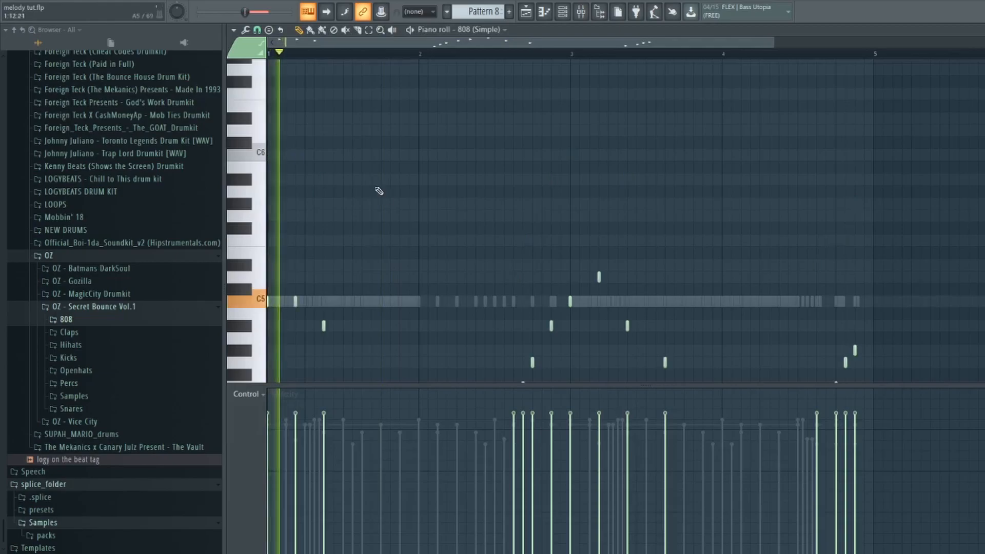
pyautogui.scroll(-3, 378, 188)
pyautogui.press('space')
pyautogui.press('space')
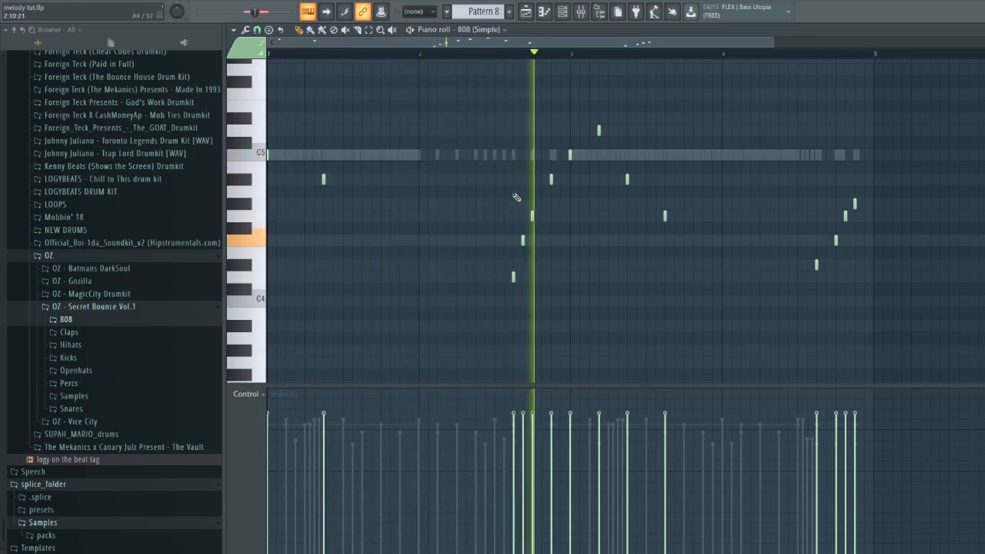
# Delete the 808 notes at steps 11 and 12 of bar 2 and check the channel's Cut itself option
pyautogui.rightClick(523, 240)
pyautogui.rightClick(513, 277)
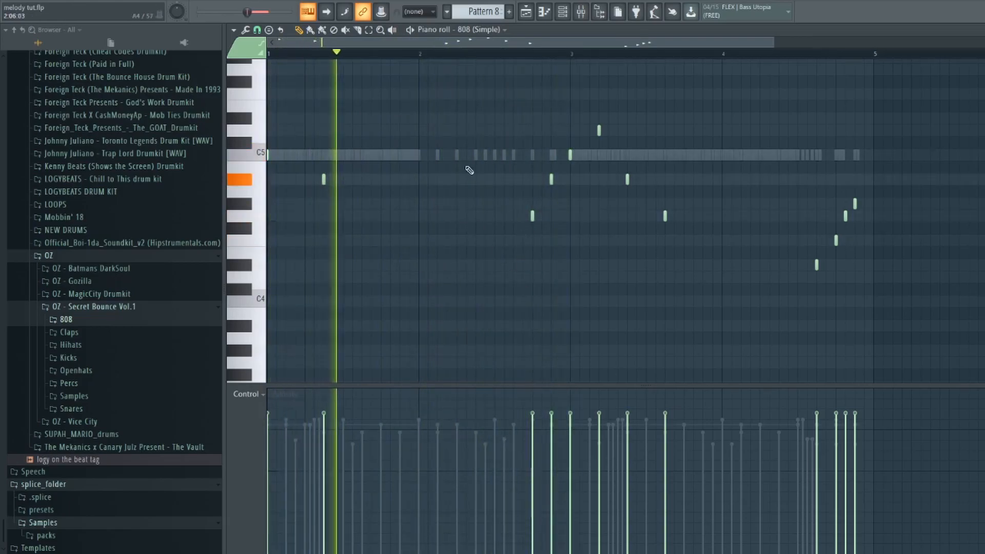
pyautogui.press('F6')
pyautogui.rightClick(380, 263)
pyautogui.click(381, 265)
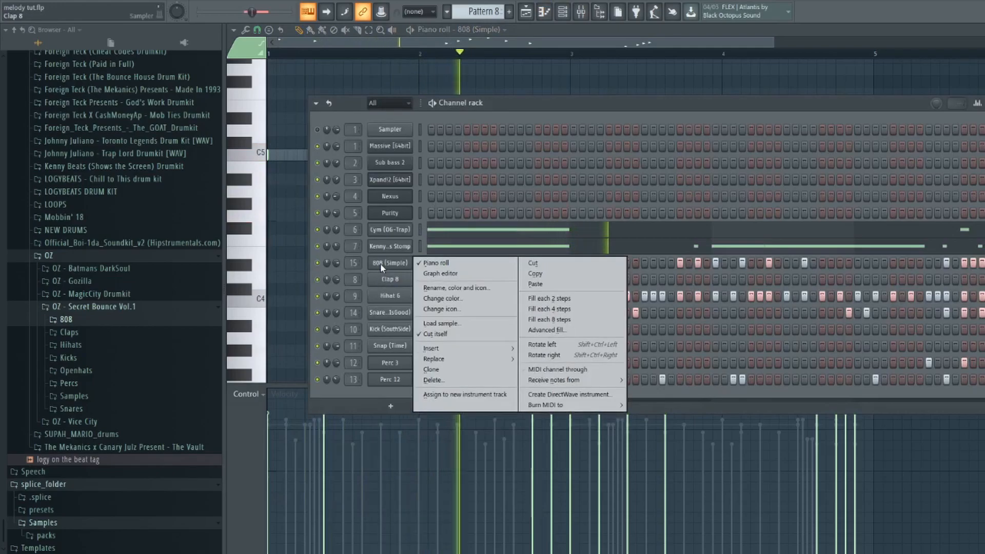
pyautogui.press('F6')
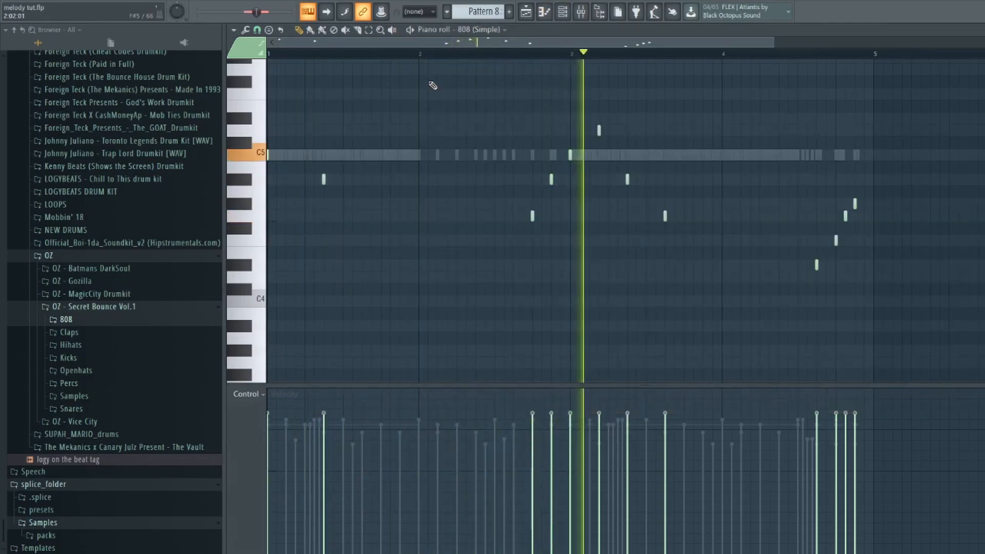
# Delete the 808 notes at step 11 of bar 3 and at steps 11 and 14 of bar 4
pyautogui.rightClick(665, 215)
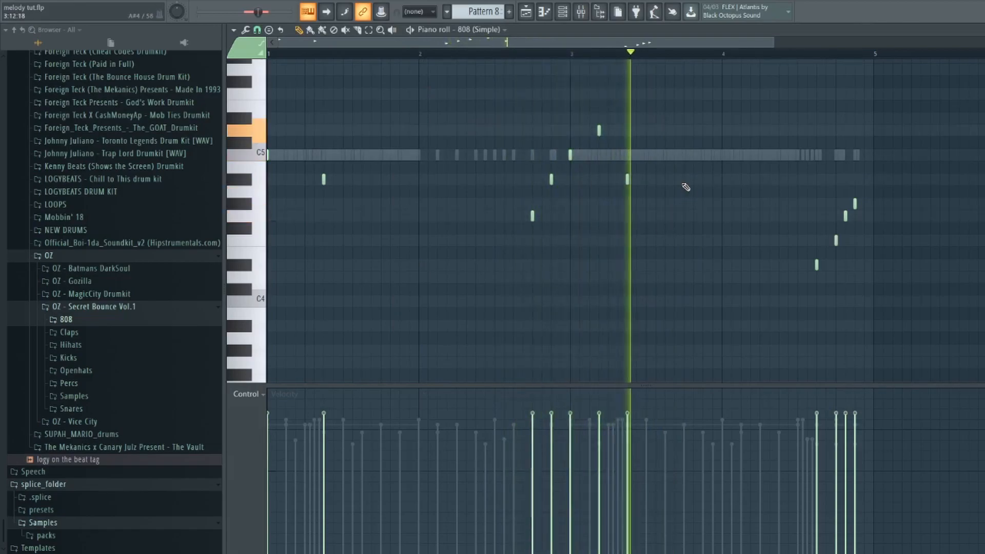
pyautogui.rightClick(816, 264)
pyautogui.rightClick(845, 215)
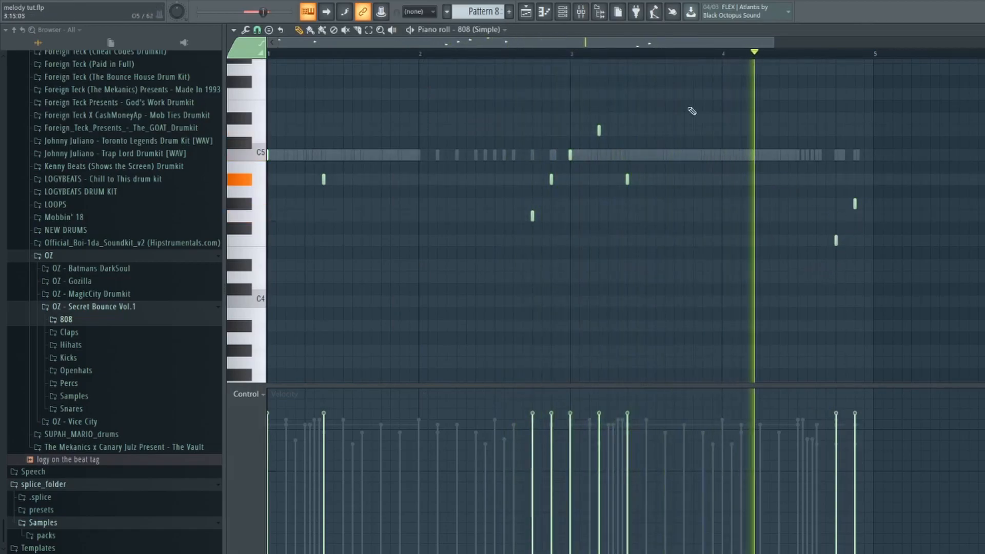
# Play back Pattern 8 and move the Kick (SouthSide) channel up to sit directly below 808 (Simple)
pyautogui.press('F6')
pyautogui.rightClick(382, 261)
pyautogui.click(379, 260)
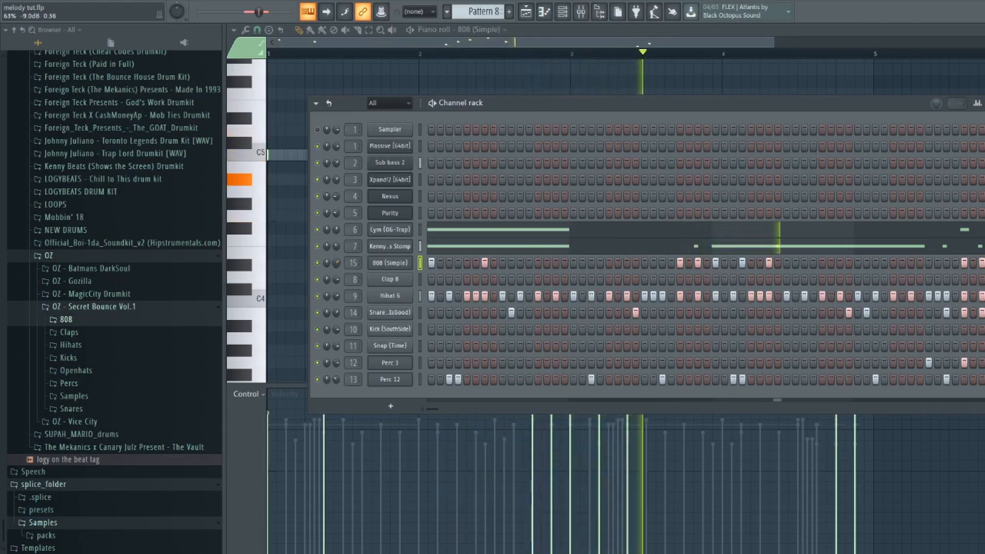
pyautogui.press('space')
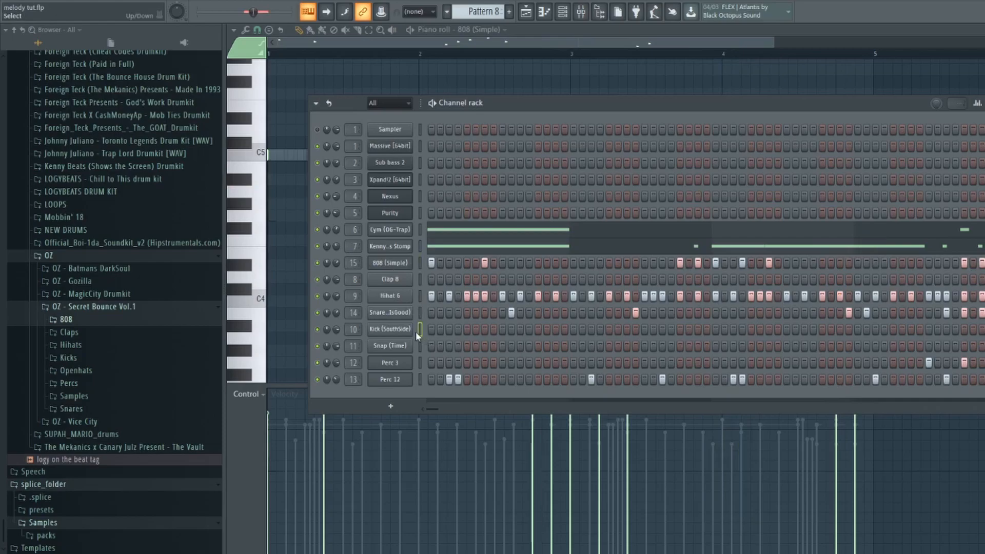
pyautogui.hotkey('alt', 'Up')
pyautogui.hotkey('alt', 'Up')
pyautogui.hotkey('alt', 'Up')
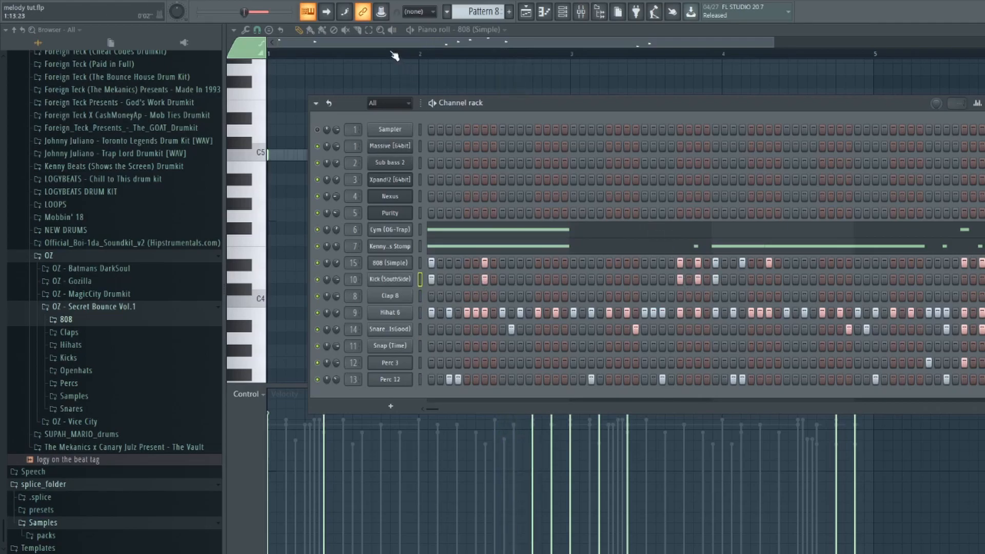
# During playback, toggle Cut itself on the Kick (SouthSide) channel and add kick hits matching the 808 at steps 4 and 7 of bar 3
pyautogui.press('F6')
pyautogui.press('F6')
pyautogui.press('space')
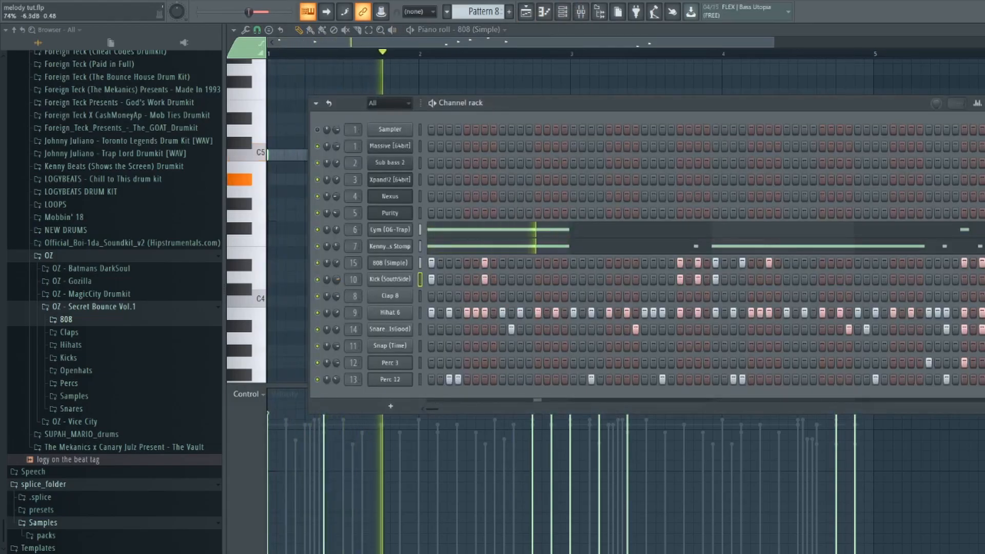
pyautogui.rightClick(410, 279)
pyautogui.click(429, 351)
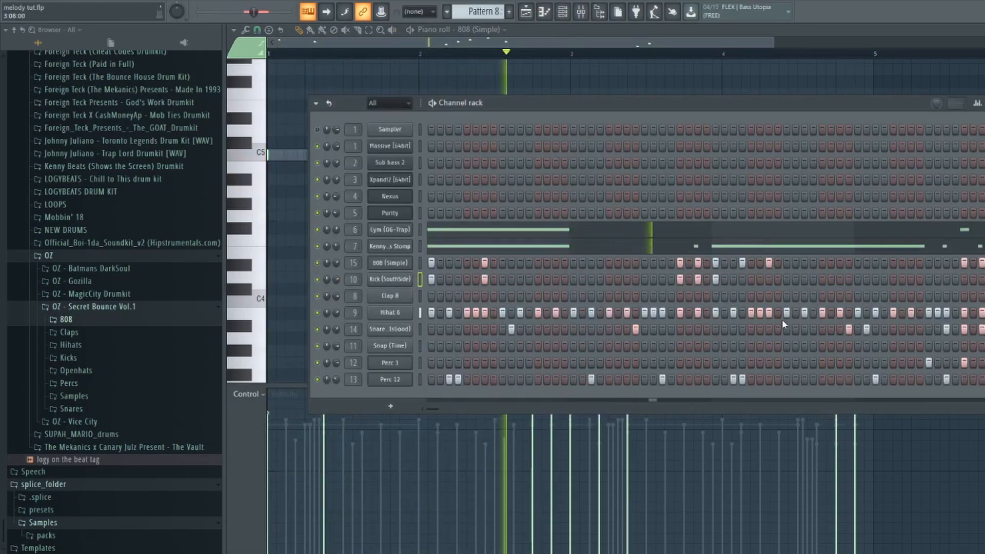
pyautogui.click(742, 280)
pyautogui.click(767, 280)
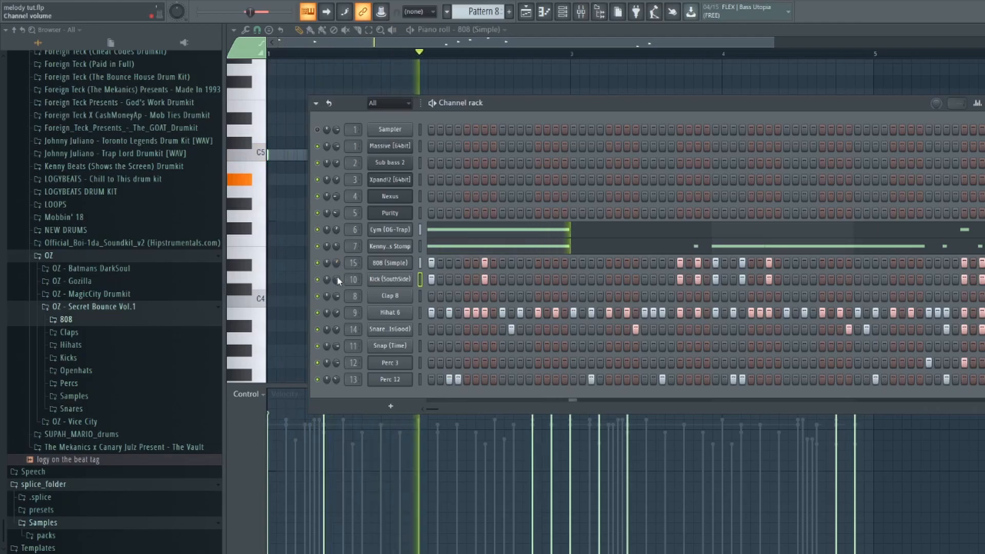
# Add a fade-out to the 808 (Simple) sample with the Out control of the precomputed effects and play the pattern
pyautogui.click(390, 263)
pyautogui.press('space')
pyautogui.moveTo(579, 337); pyautogui.dragTo(579, 326)
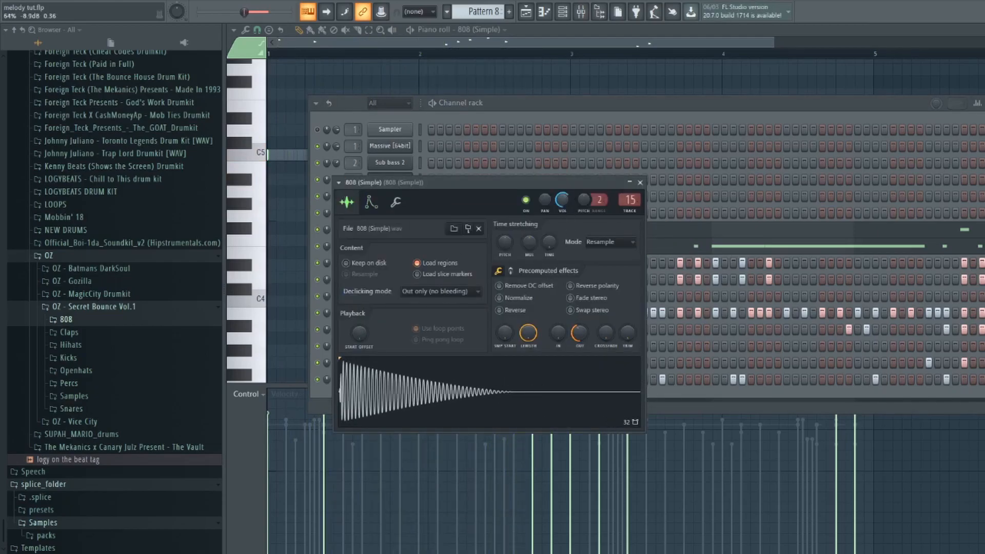
pyautogui.press('space')
pyautogui.click(555, 117)
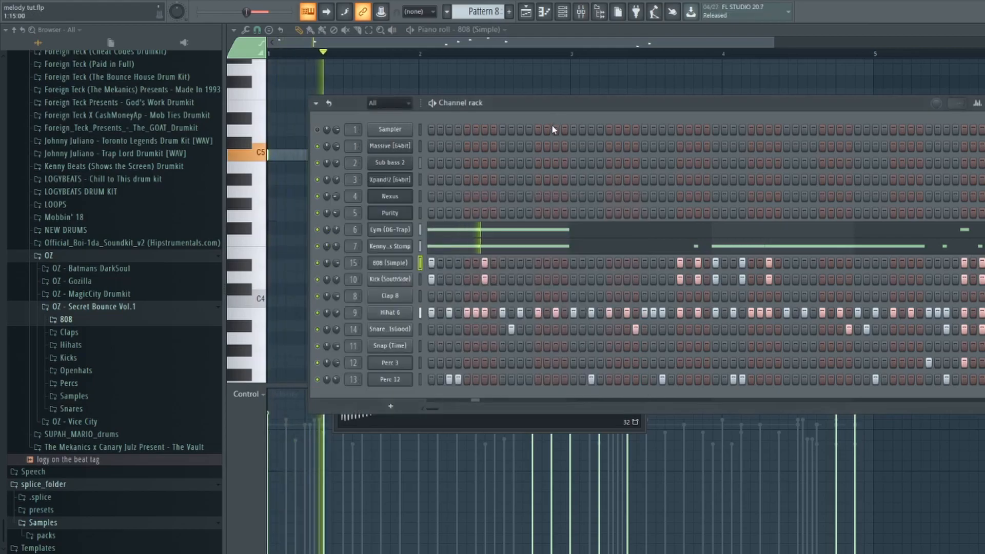
# Apply a slight Boost to the 808 (Simple) sample in its precomputed effects, listen to the pattern and stop playback
pyautogui.click(390, 263)
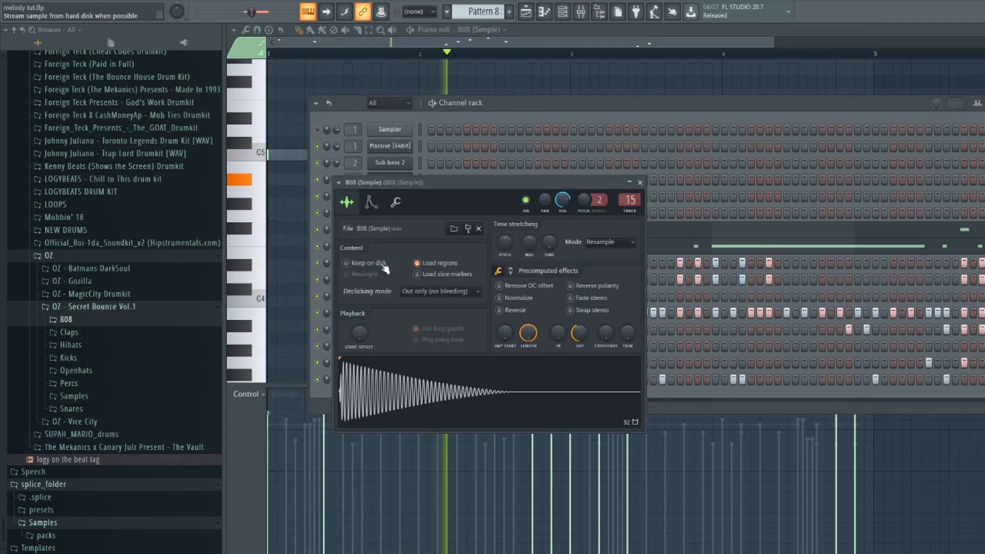
pyautogui.click(510, 270)
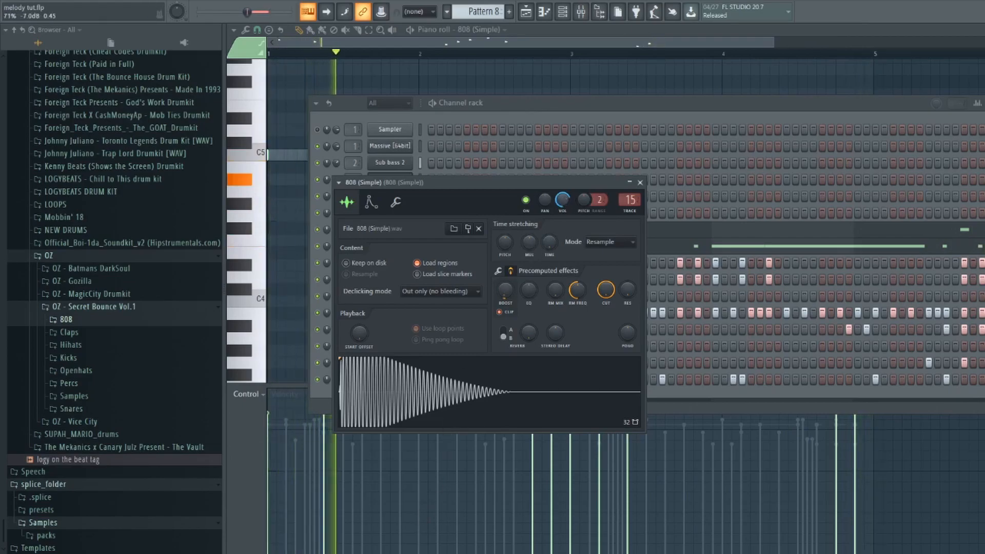
pyautogui.moveTo(505, 291); pyautogui.dragTo(505, 311)
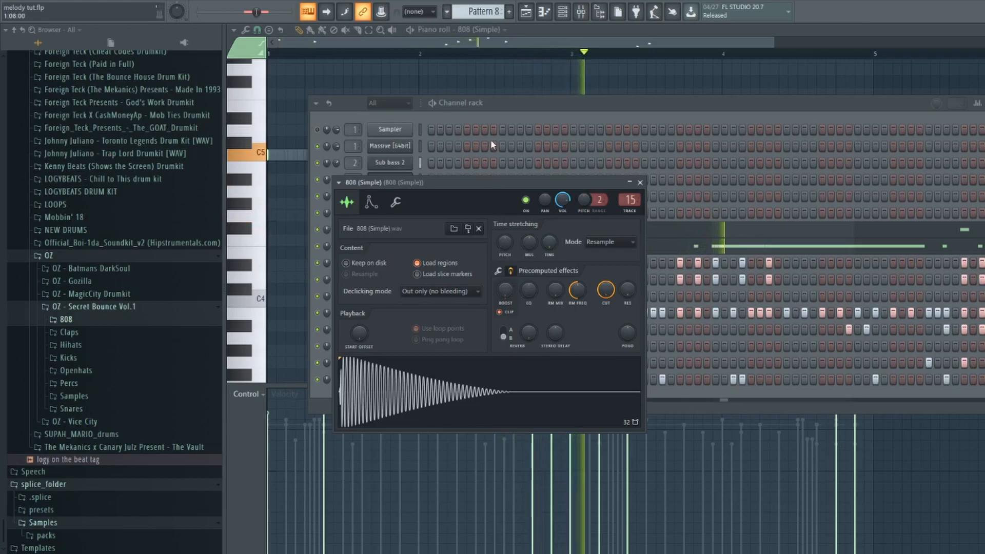
pyautogui.click(466, 119)
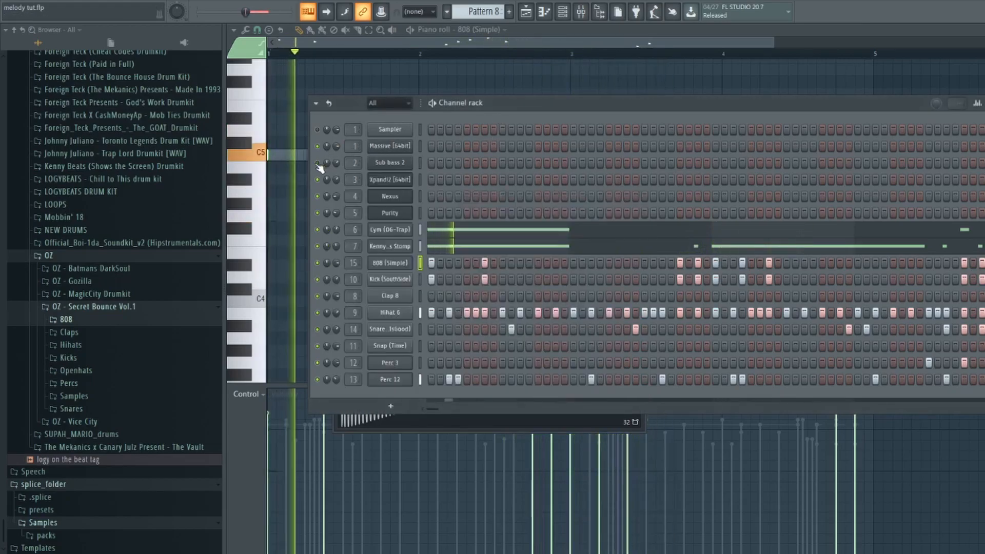
pyautogui.press('space')
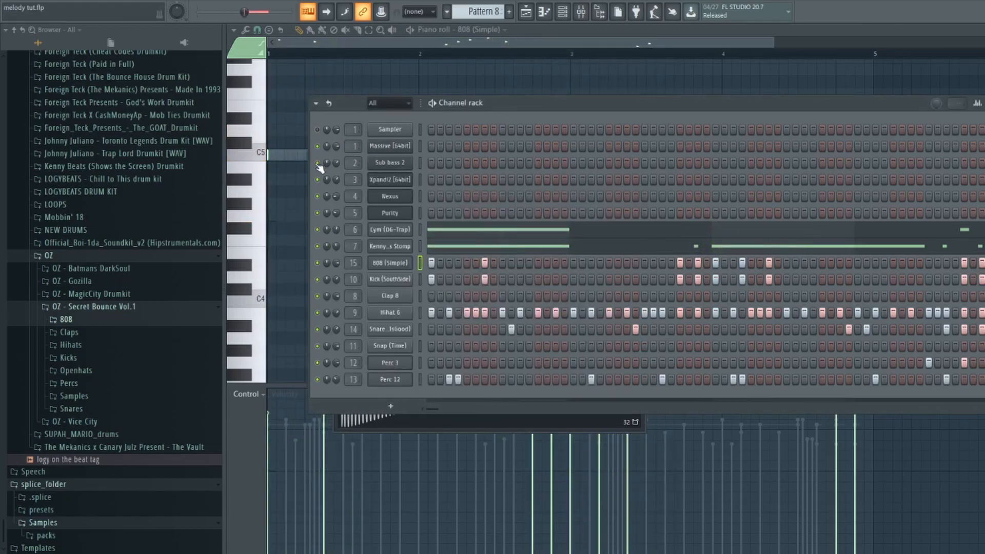
# Unmute playlist Track 3, mute Track 2, and play the arrangement from bar 9
pyautogui.click(526, 12)
pyautogui.scroll(-3, 535, 68)
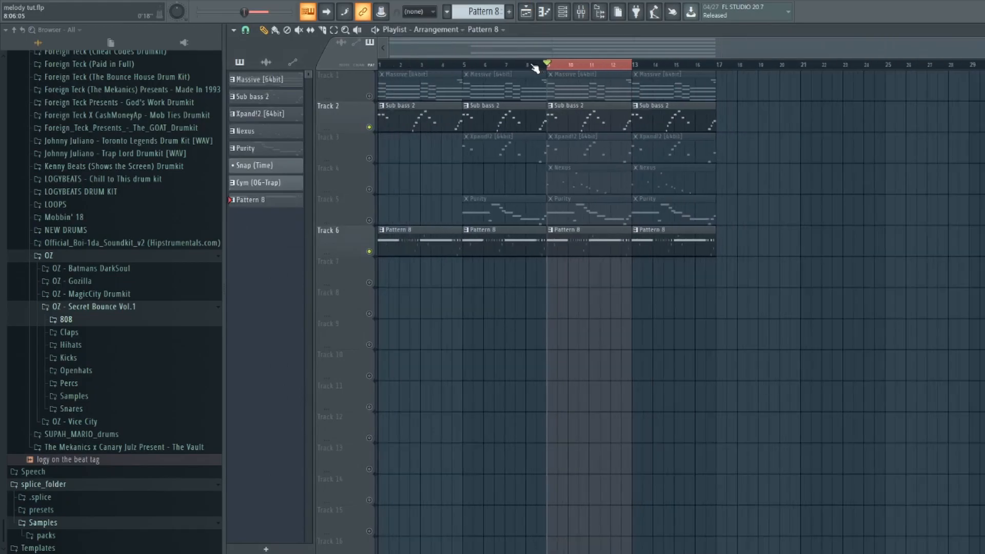
pyautogui.click(369, 158)
pyautogui.click(370, 129)
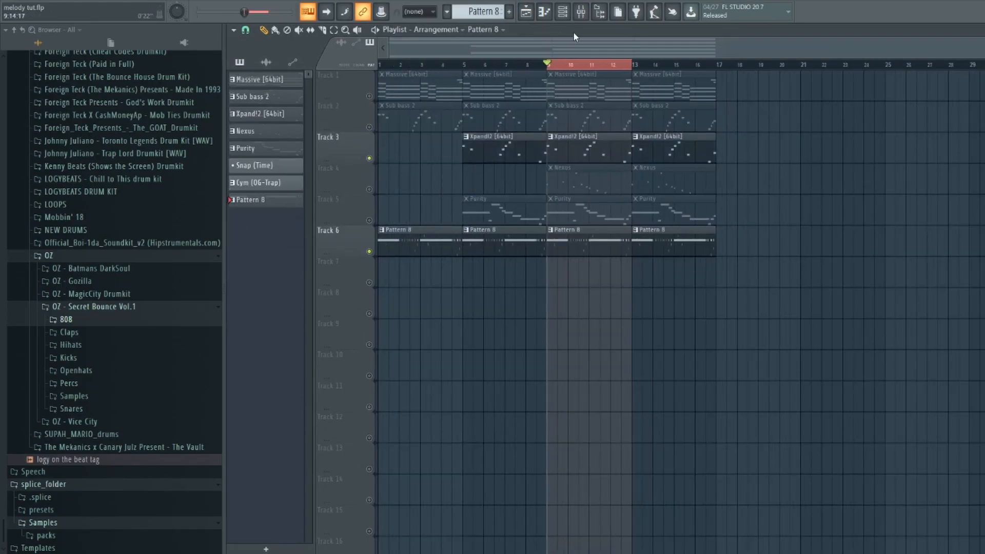
pyautogui.click(562, 12)
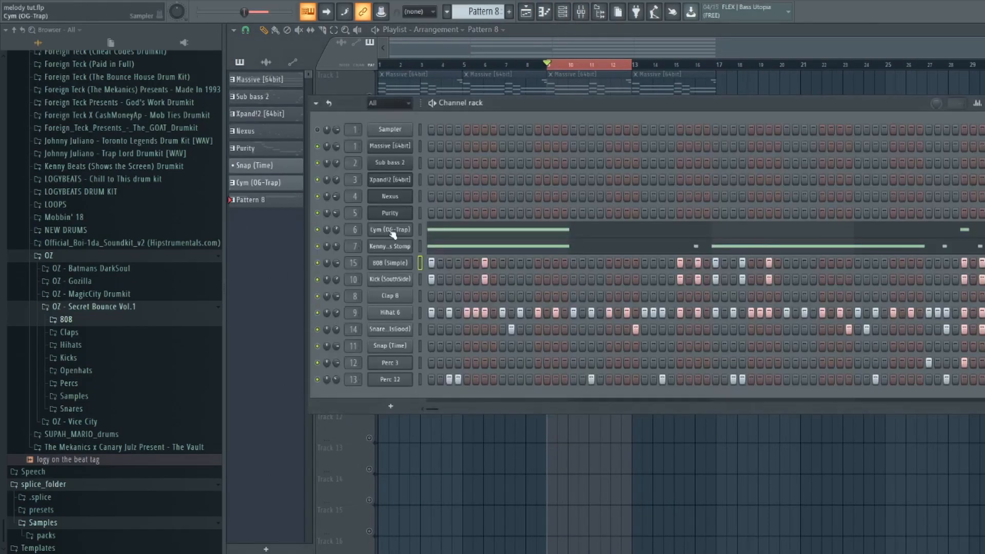
pyautogui.press('space')
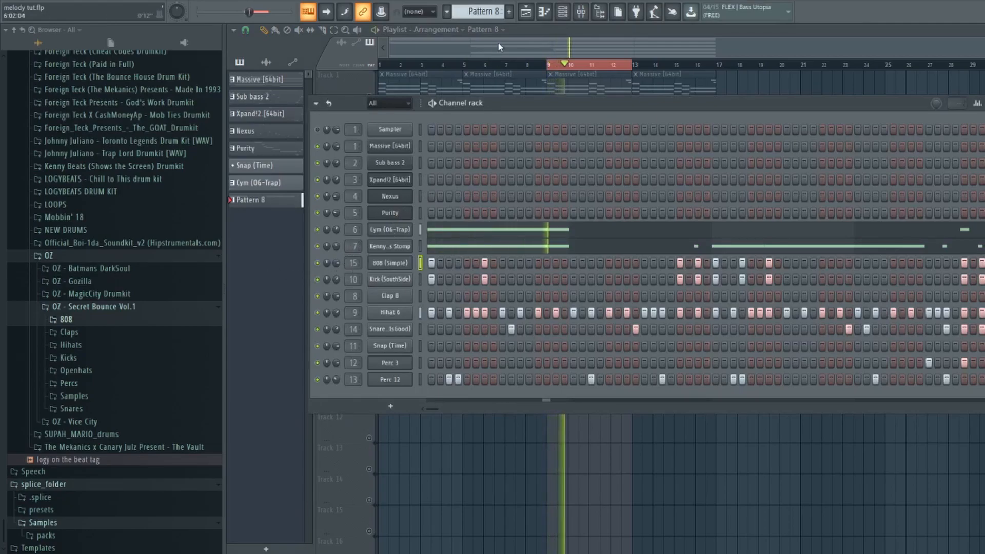
pyautogui.press('space')
# Unmute all playlist tracks and play the full arrangement from bar 9
pyautogui.press('F6')
pyautogui.rightClick(374, 191)
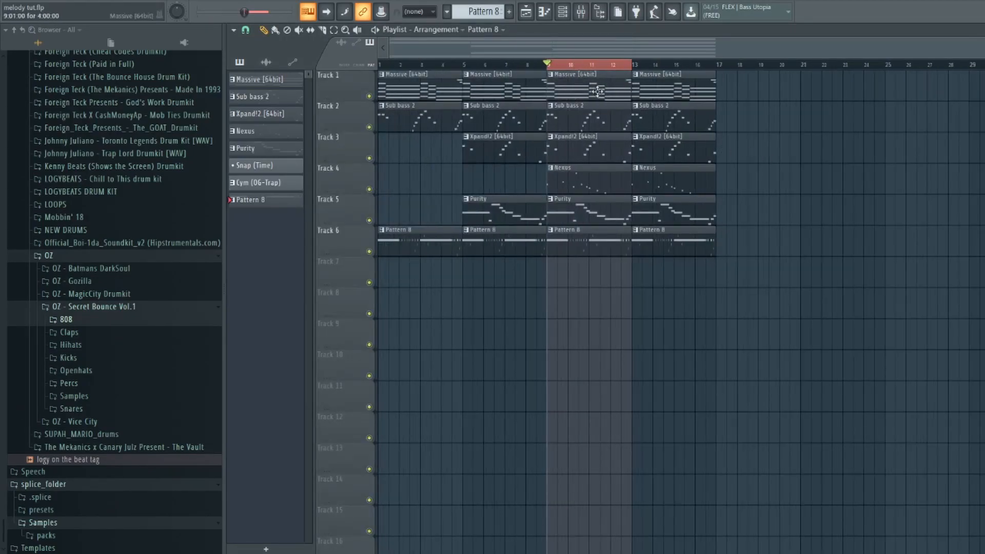
pyautogui.press('space')
pyautogui.click(570, 14)
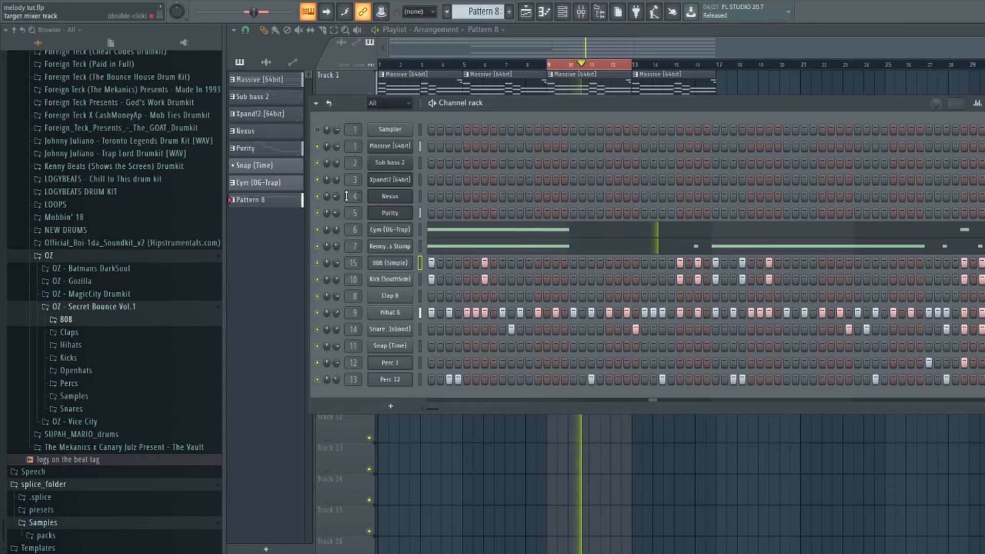
pyautogui.rightClick(743, 93)
pyautogui.scroll(-2, 734, 132)
pyautogui.scroll(2, 735, 133)
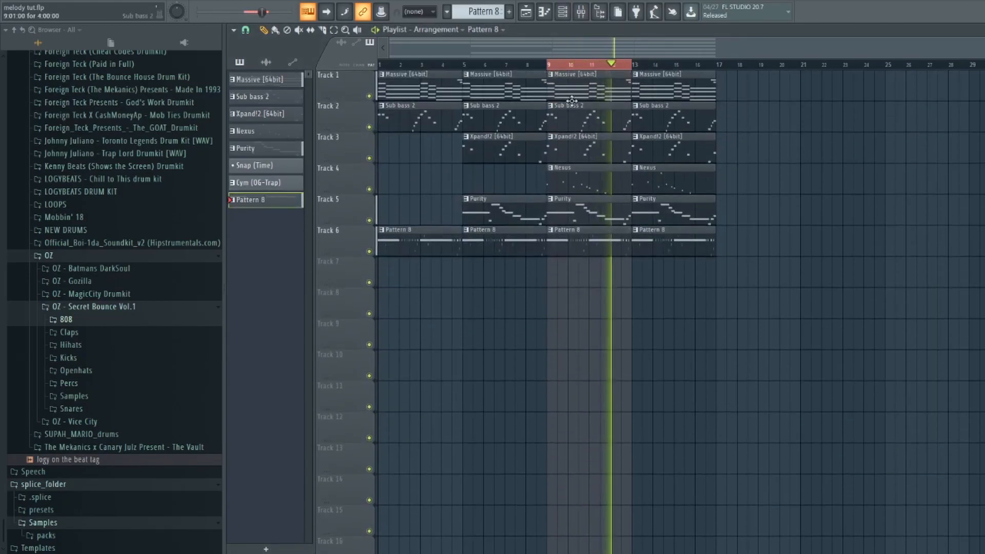
# Fill Snap (Time) and Clap 8 with a hit every 8 steps starting at step 5, and move Snap (Time) directly below Clap 8
pyautogui.click(563, 11)
pyautogui.rightClick(393, 348)
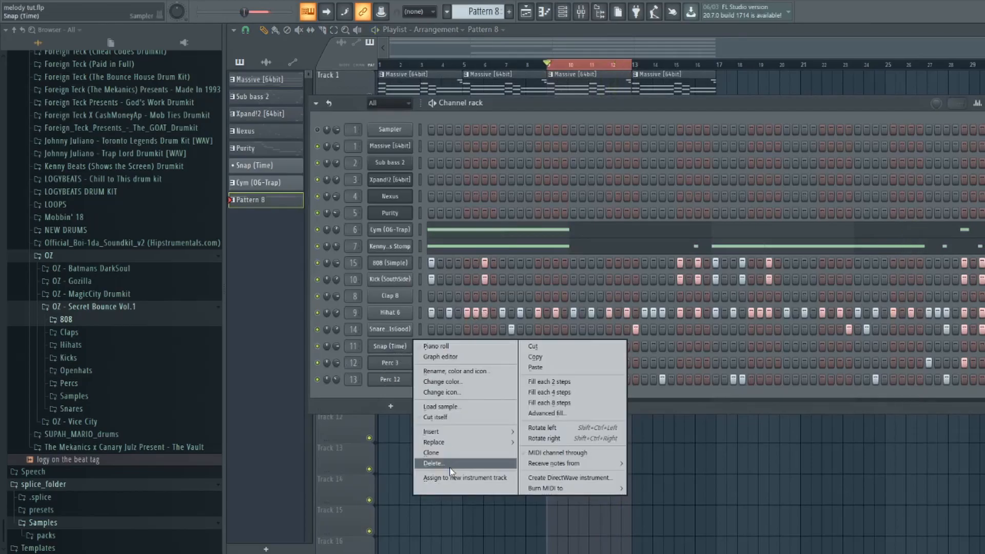
pyautogui.click(543, 413)
pyautogui.moveTo(575, 379); pyautogui.dragTo(576, 374)
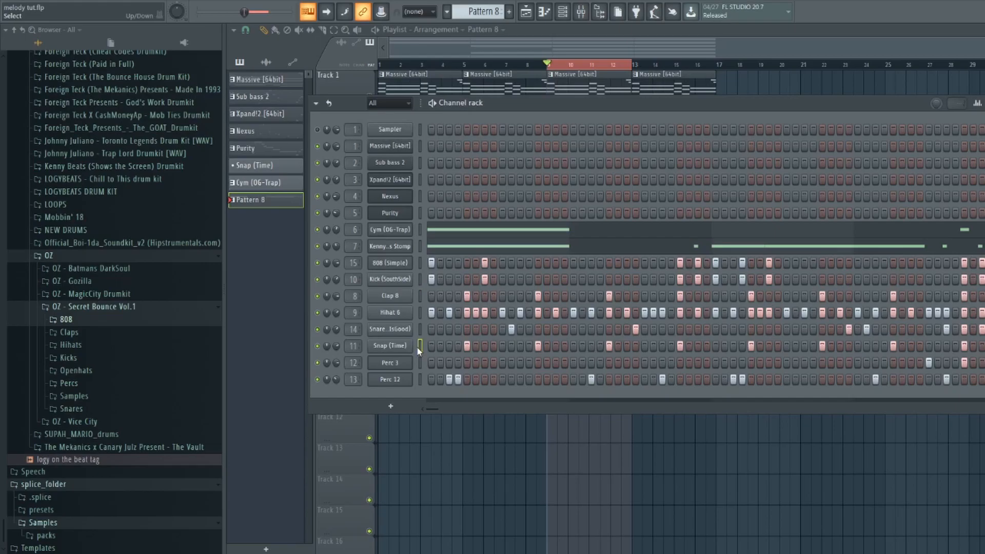
pyautogui.hotkey('alt', 'Up')
pyautogui.hotkey('alt', 'Up')
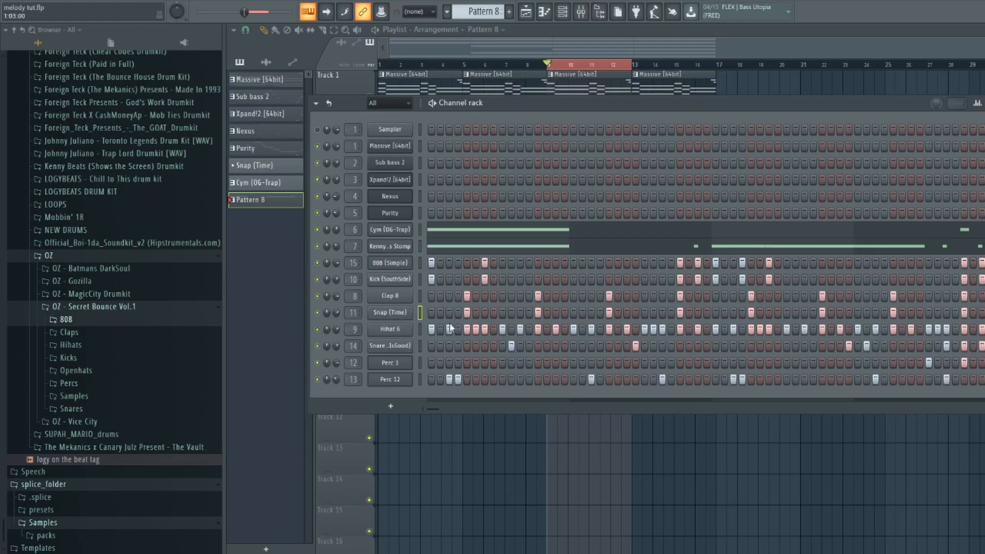
pyautogui.moveTo(557, 108); pyautogui.dragTo(595, 116)
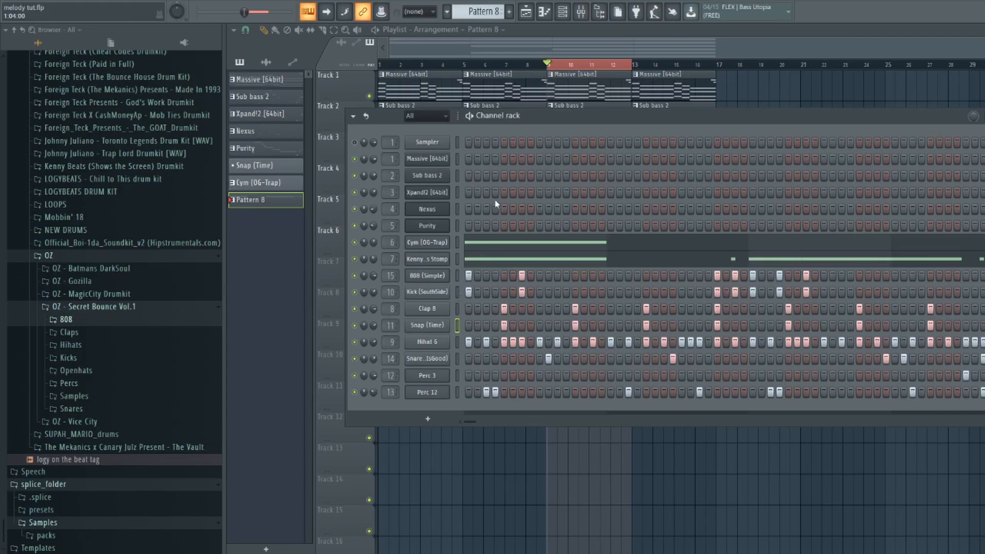
pyautogui.moveTo(507, 50); pyautogui.dragTo(370, 57)
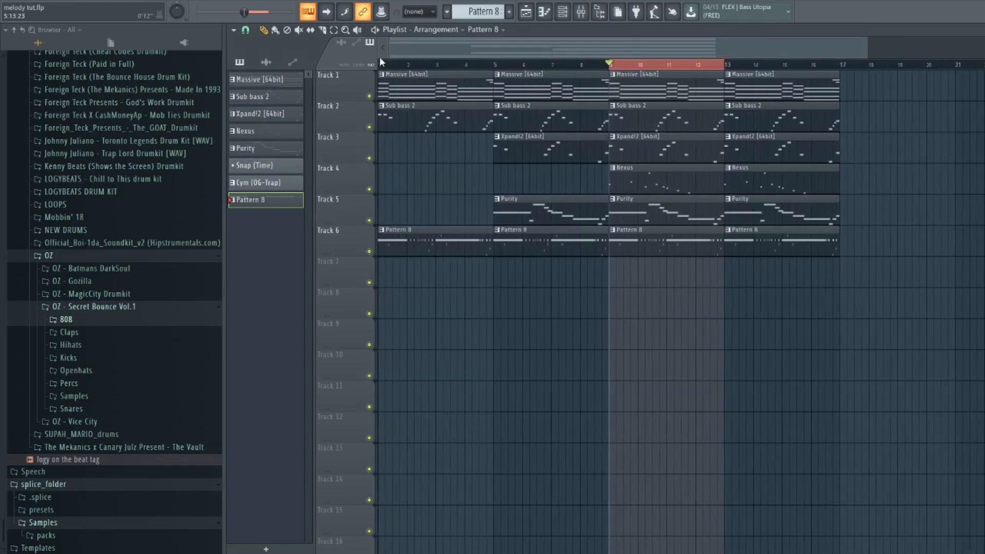
pyautogui.click(574, 13)
pyautogui.click(589, 13)
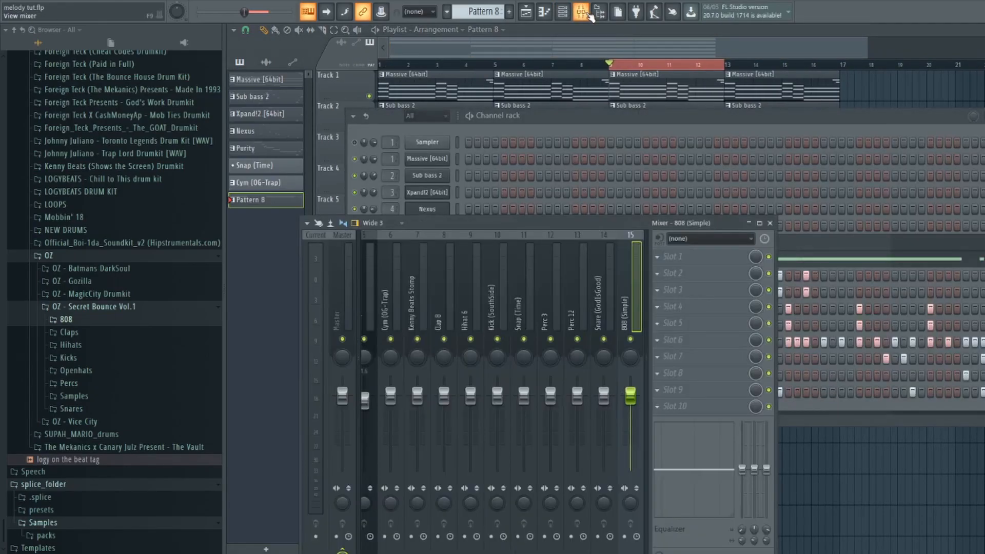
pyautogui.click(605, 110)
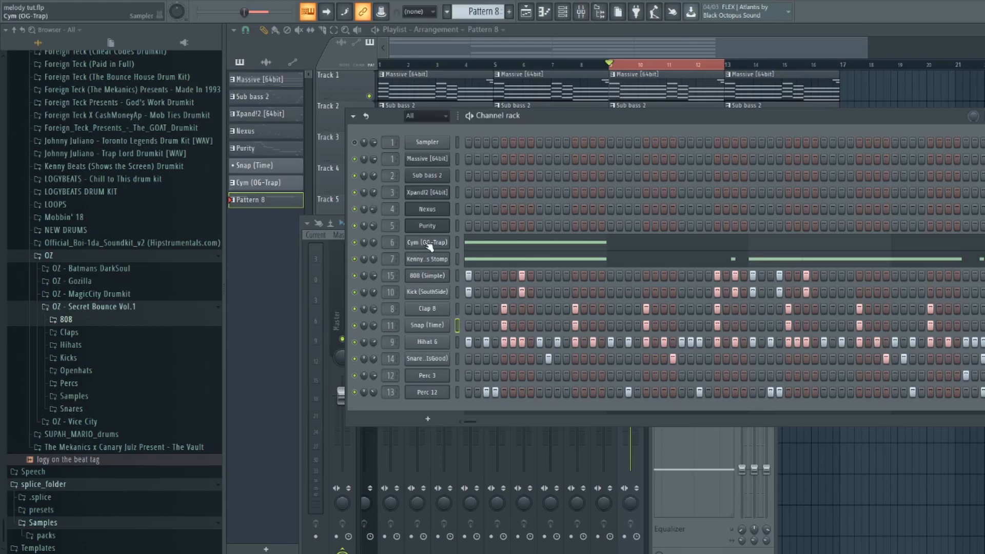
# Clear the playlist's time selection and split Pattern 8 by channel
pyautogui.click(539, 49)
pyautogui.scroll(-1, 539, 50)
pyautogui.doubleClick(530, 64)
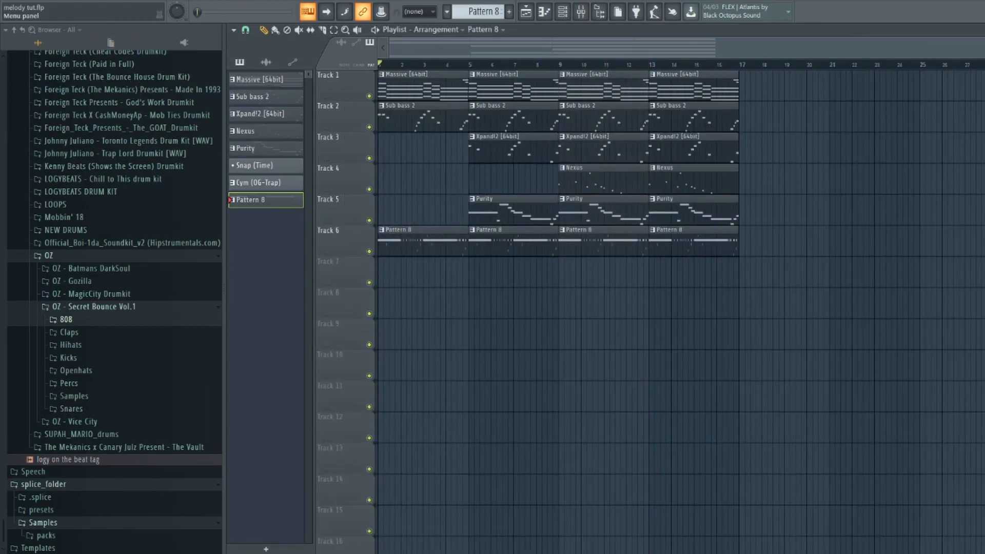
pyautogui.click(62, 2)
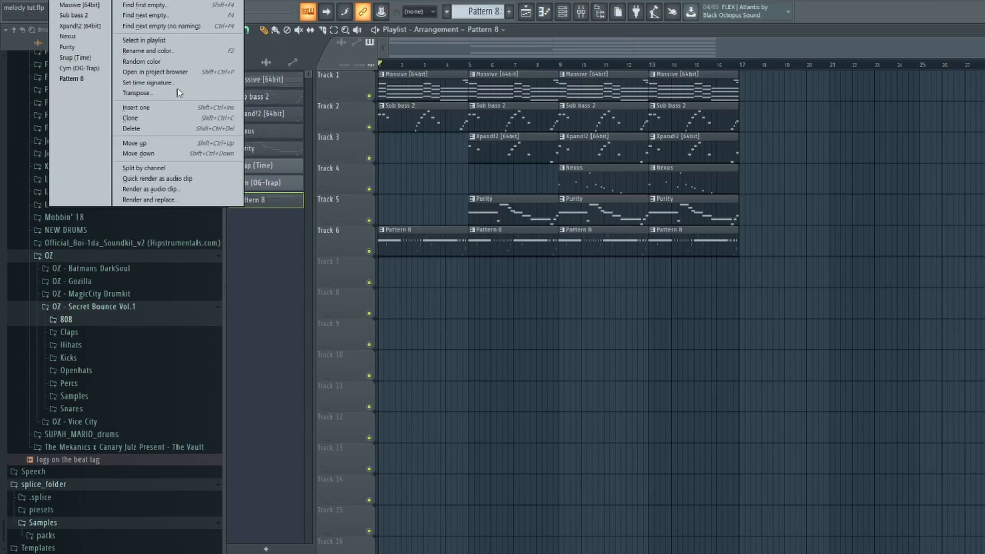
pyautogui.click(191, 169)
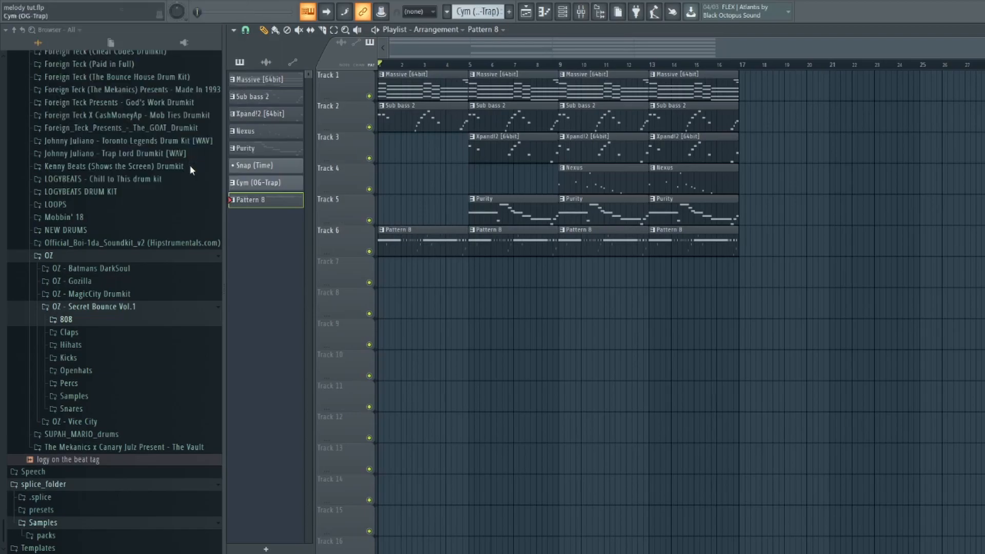
# Place the split patterns from Cym (OG-Trap) to Perc 12 on Tracks 8 to 17 at bar 1 and delete the Pattern 8 clips on Track 6
pyautogui.click(258, 172)
pyautogui.keyDown('shift'); pyautogui.click(252, 340); pyautogui.keyUp('shift')
pyautogui.moveTo(373, 282); pyautogui.dragTo(383, 548)
pyautogui.scroll(-3, 389, 176)
pyautogui.rightClick(390, 175)
pyautogui.rightClick(449, 213)
# Duplicate the drum clips on Tracks 8 to 17 until they fill the arrangement through bar 16
pyautogui.hotkey('ctrl', 'b')
pyautogui.hotkey('ctrl', 'b')
pyautogui.hotkey('ctrl', 'b')
pyautogui.hotkey('ctrl', 'b')
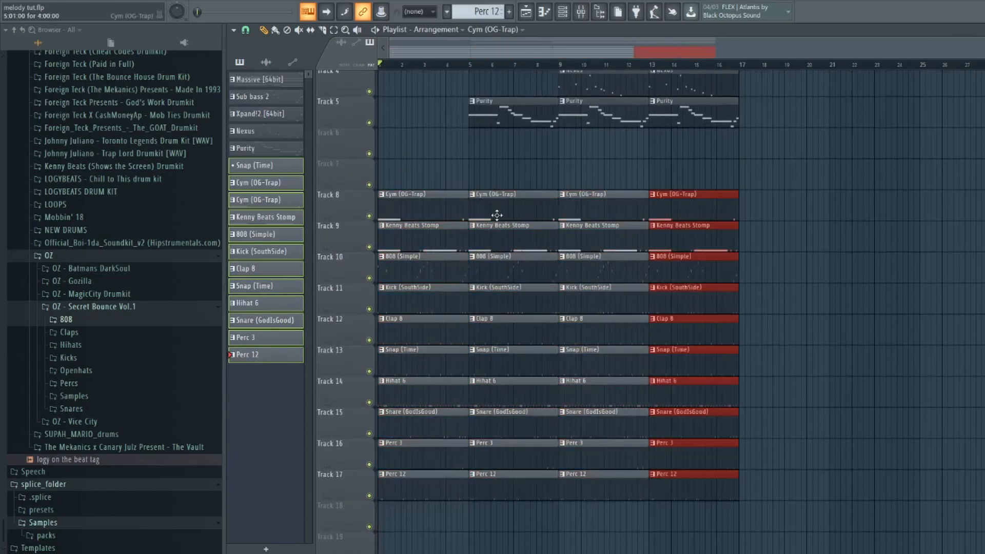
pyautogui.rightClick(814, 207)
pyautogui.scroll(4, 853, 317)
pyautogui.scroll(-2, 432, 232)
pyautogui.scroll(-1, 447, 242)
pyautogui.scroll(3, 587, 102)
# Set the playlist's time selection to bars 5 through 8
pyautogui.moveTo(559, 63); pyautogui.dragTo(729, 66)
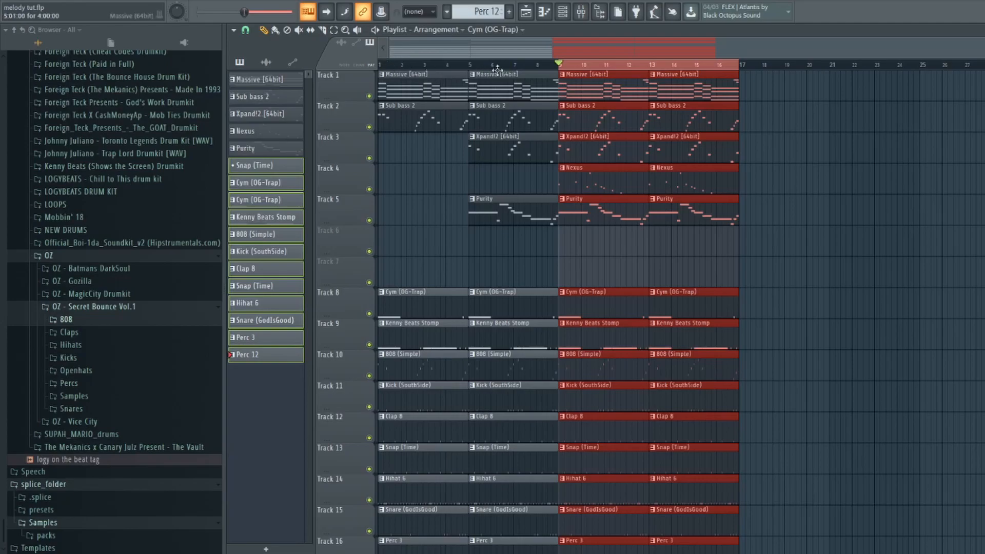
pyautogui.moveTo(560, 66); pyautogui.dragTo(336, 94)
pyautogui.moveTo(476, 66); pyautogui.dragTo(1, 119)
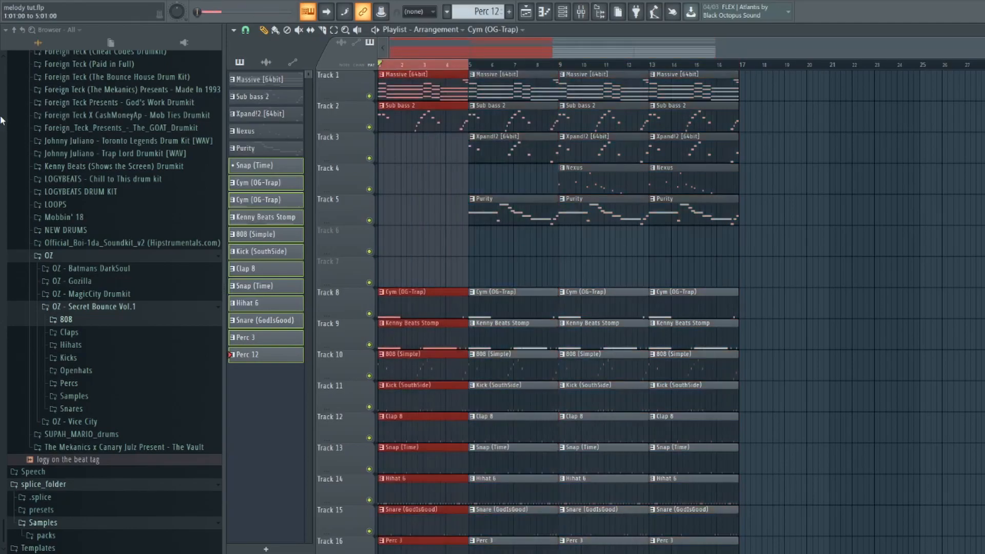
pyautogui.moveTo(469, 65); pyautogui.dragTo(533, 71)
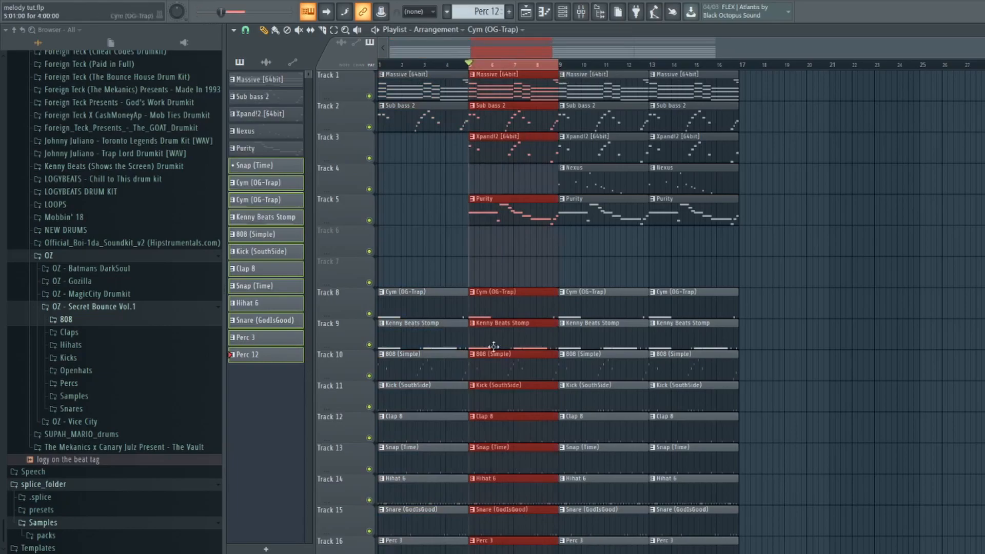
pyautogui.rightClick(432, 213)
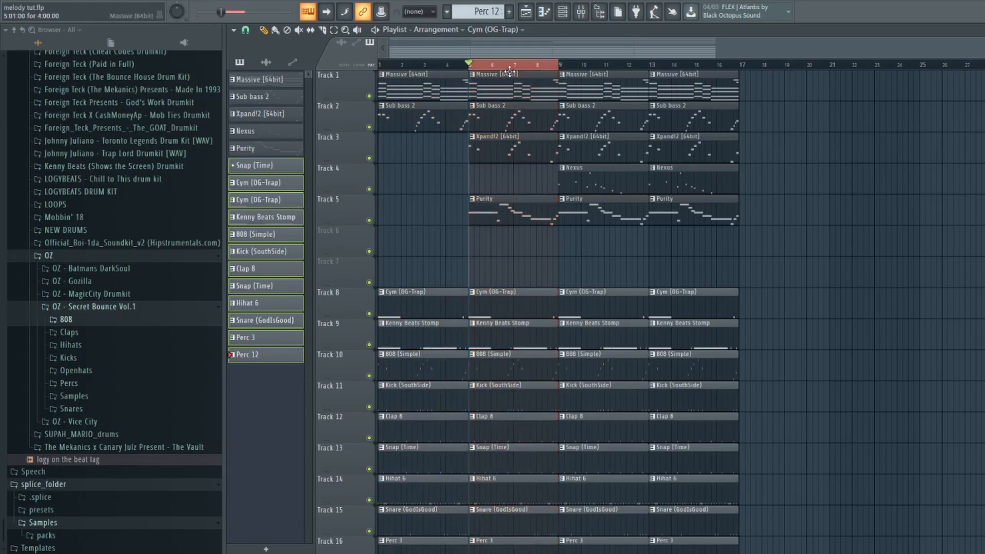
# Clear the playlist's time selection and delete the clips on Tracks 10 to 17 in bars 1 to 4
pyautogui.scroll(-3, 522, 205)
pyautogui.scroll(3, 517, 254)
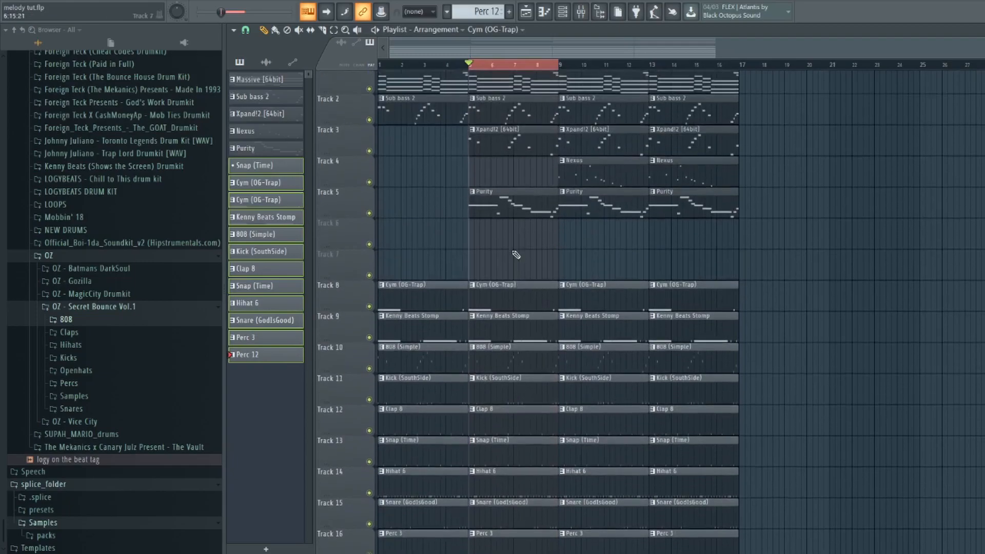
pyautogui.click(471, 66)
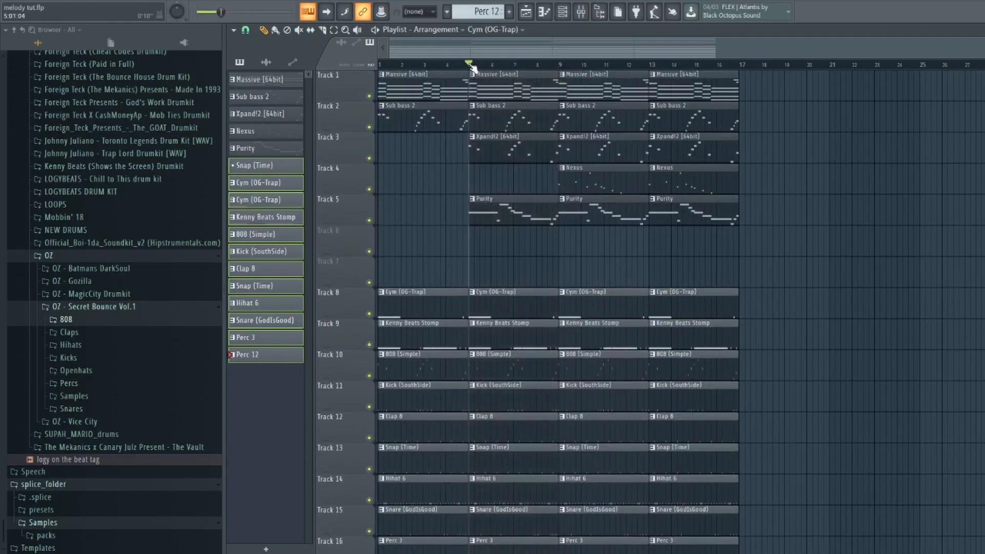
pyautogui.scroll(-2, 421, 270)
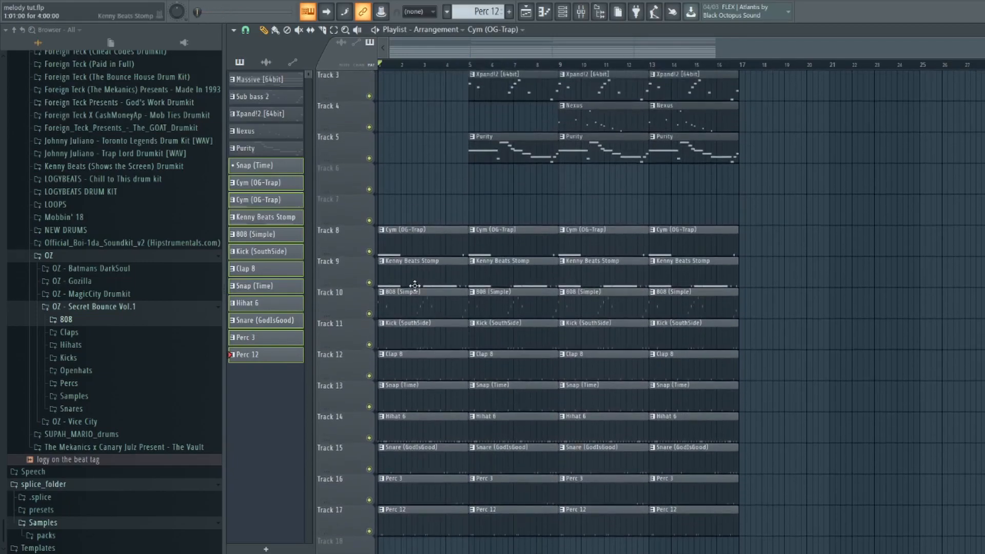
pyautogui.scroll(-2, 432, 164)
pyautogui.moveTo(415, 227); pyautogui.dragTo(416, 505)
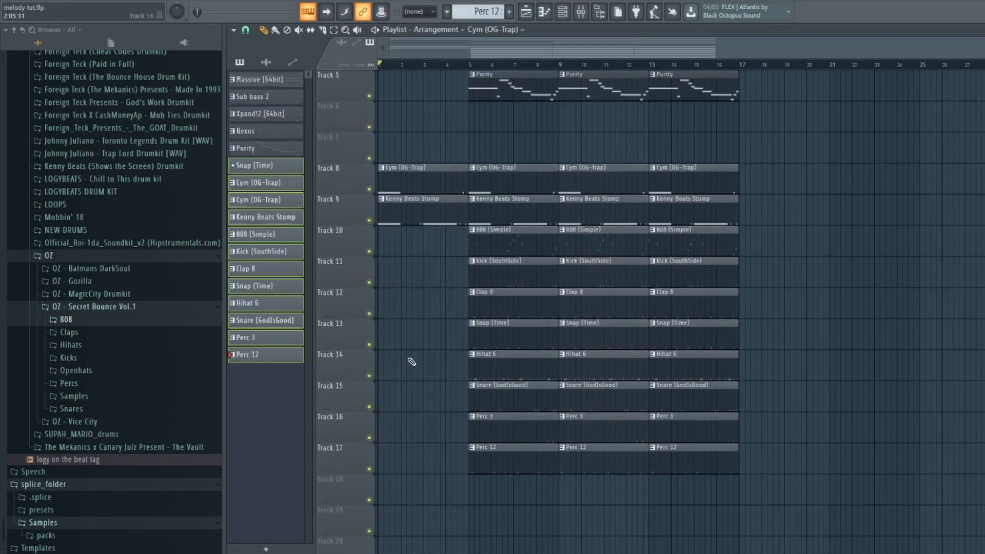
# Delete the 808, kick, clap and snap clips on Tracks 10 to 13 in bars 5 to 8
pyautogui.scroll(3, 411, 352)
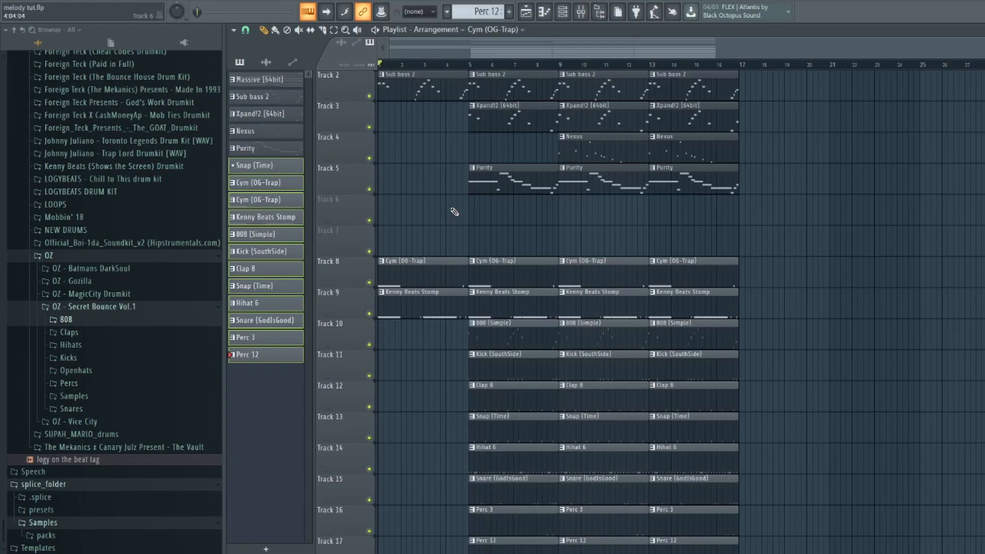
pyautogui.scroll(-1, 454, 212)
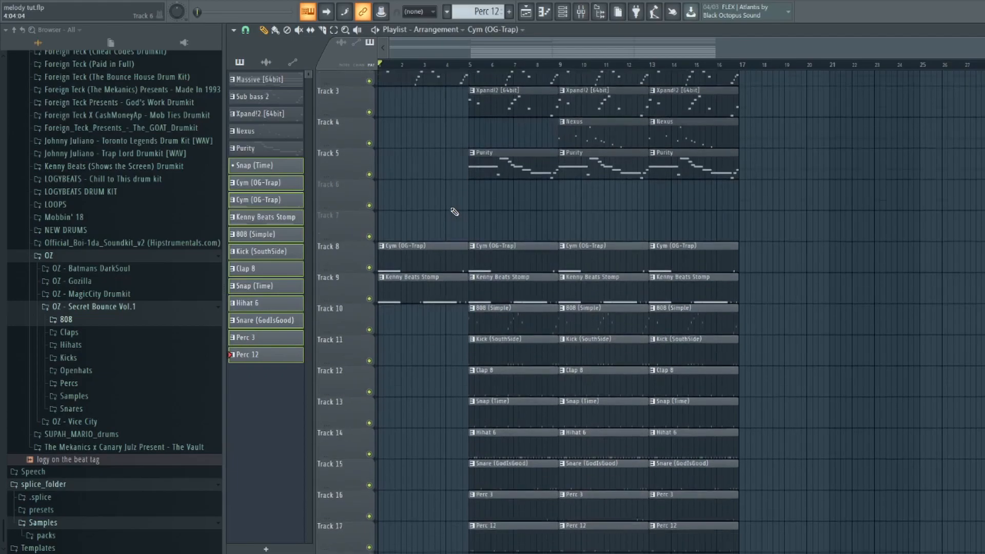
pyautogui.rightClick(478, 308)
pyautogui.scroll(2, 428, 226)
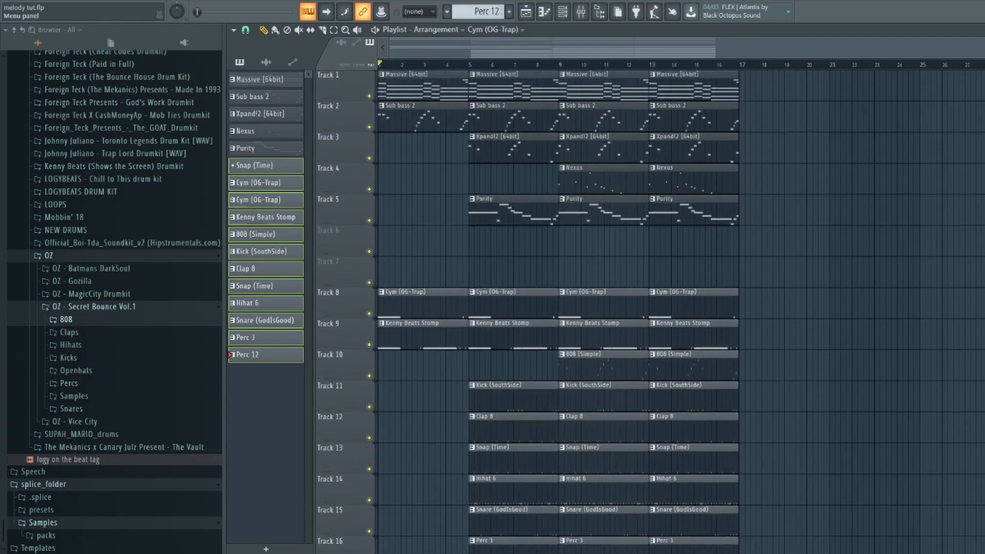
pyautogui.press('space')
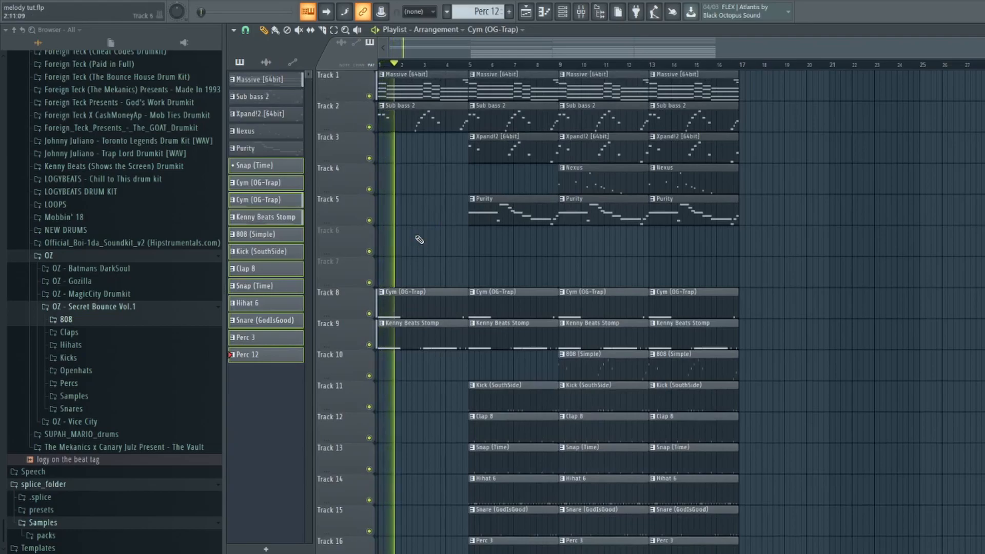
pyautogui.scroll(-5, 436, 251)
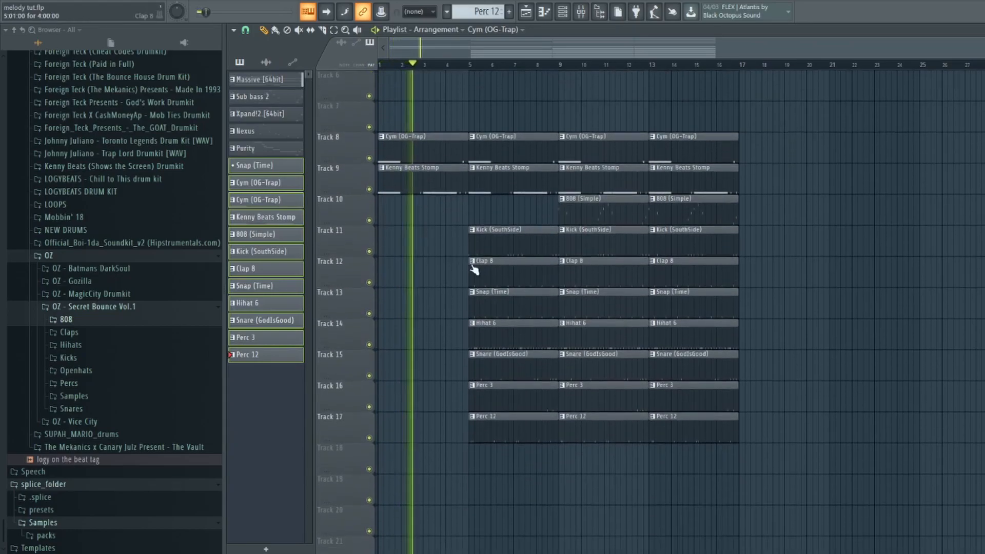
pyautogui.rightClick(521, 242)
pyautogui.scroll(-1, 437, 262)
pyautogui.rightClick(474, 270)
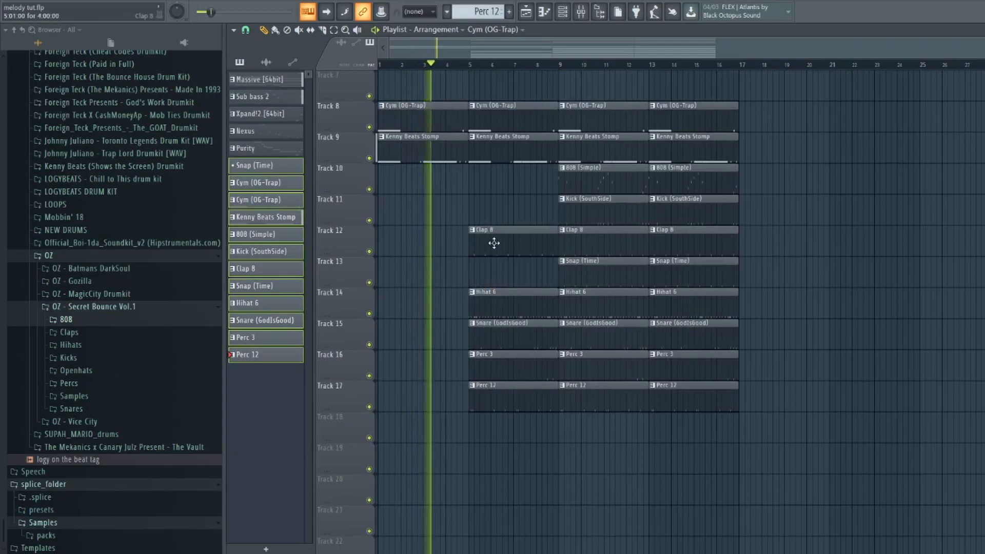
pyautogui.rightClick(492, 246)
pyautogui.scroll(4, 437, 272)
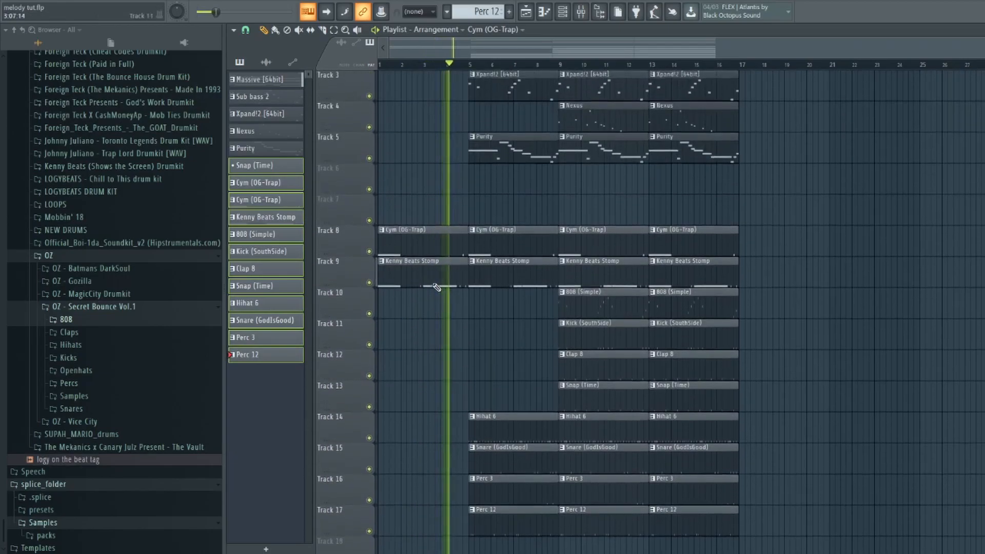
# Delete the Sub bass 2 and Xpand!2 clips on Tracks 2 and 3 in bars 9 to 16
pyautogui.scroll(2, 585, 305)
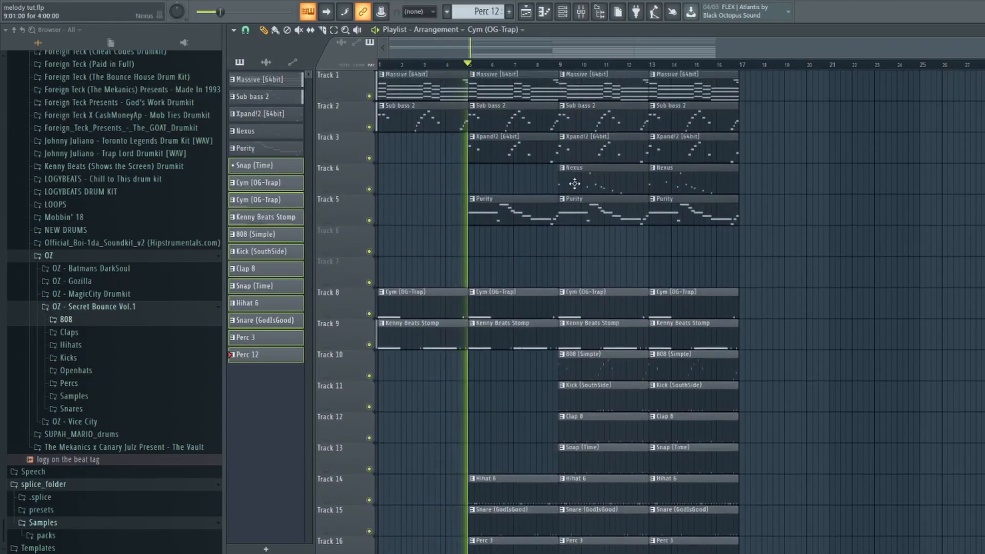
pyautogui.rightClick(595, 149)
pyautogui.rightClick(605, 120)
pyautogui.rightClick(650, 126)
pyautogui.rightClick(663, 144)
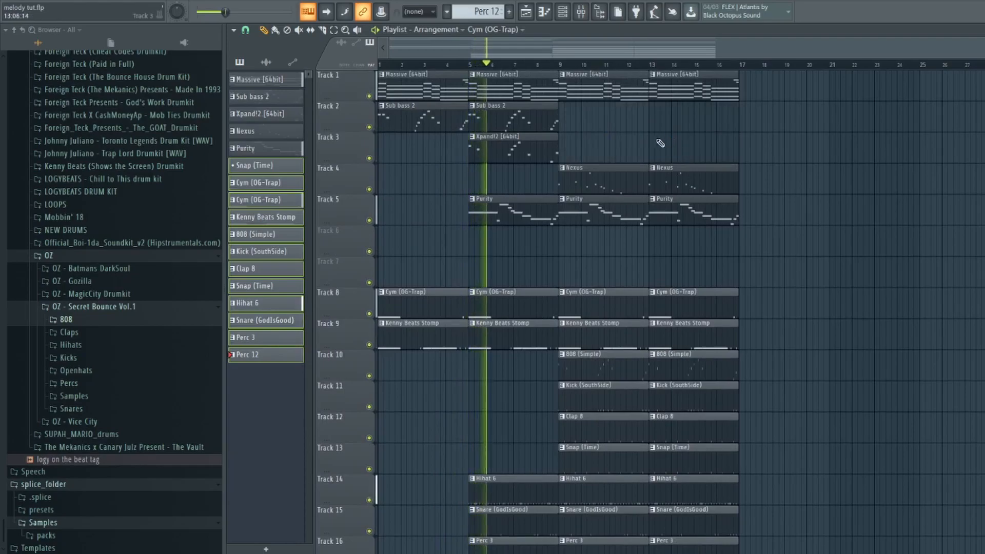
# Make the Hihat 6 clip at bar 5 on Track 14 unique and open its notes in the piano roll
pyautogui.scroll(-4, 595, 148)
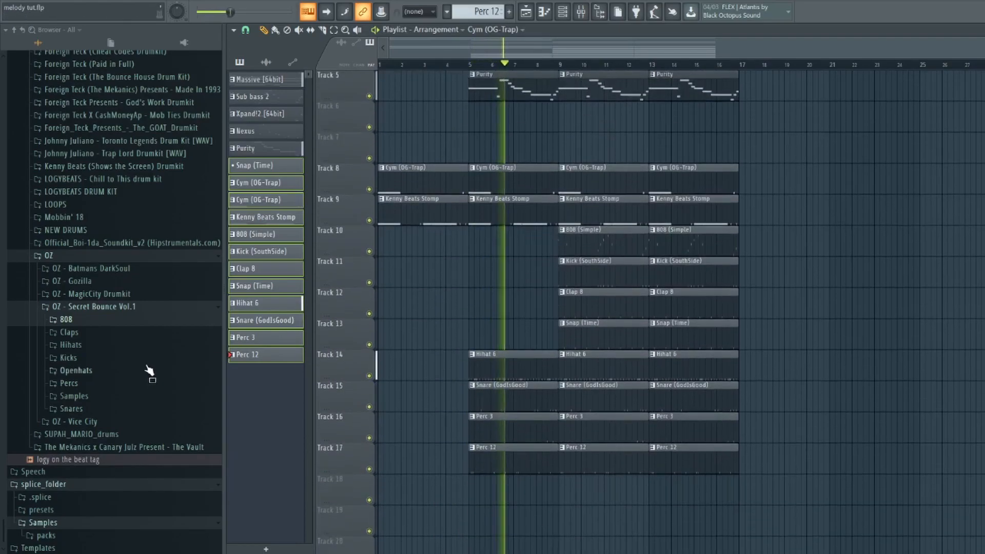
pyautogui.click(175, 306)
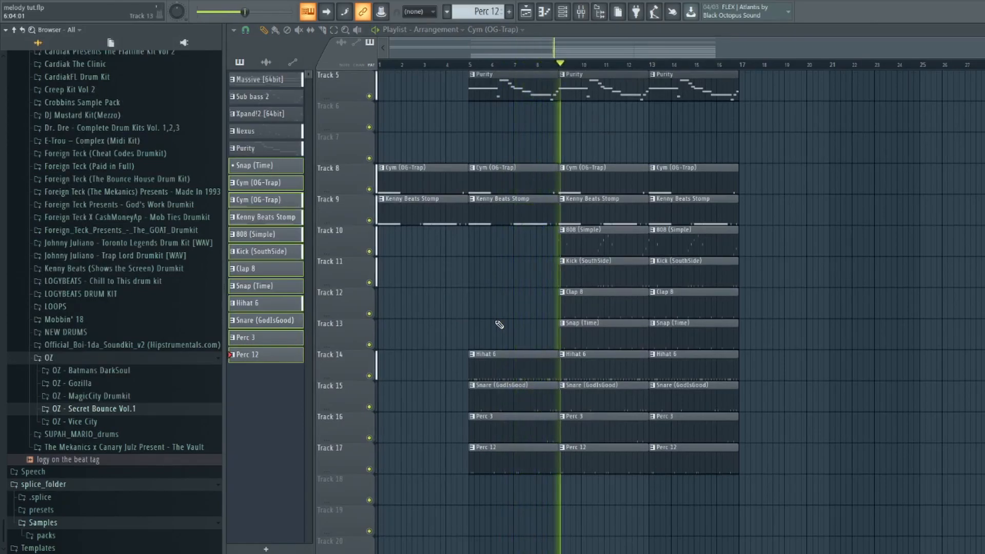
pyautogui.scroll(2, 499, 324)
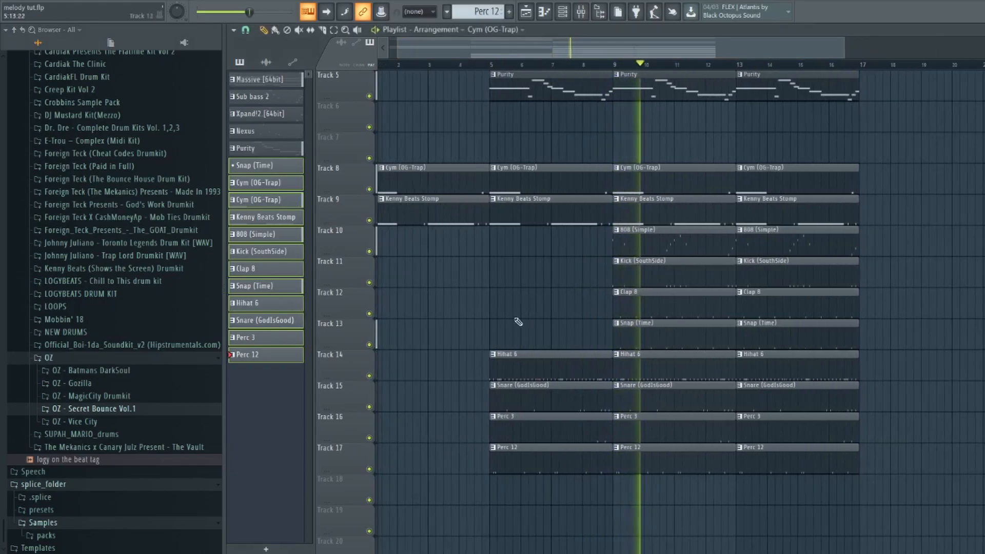
pyautogui.click(492, 354)
pyautogui.click(514, 416)
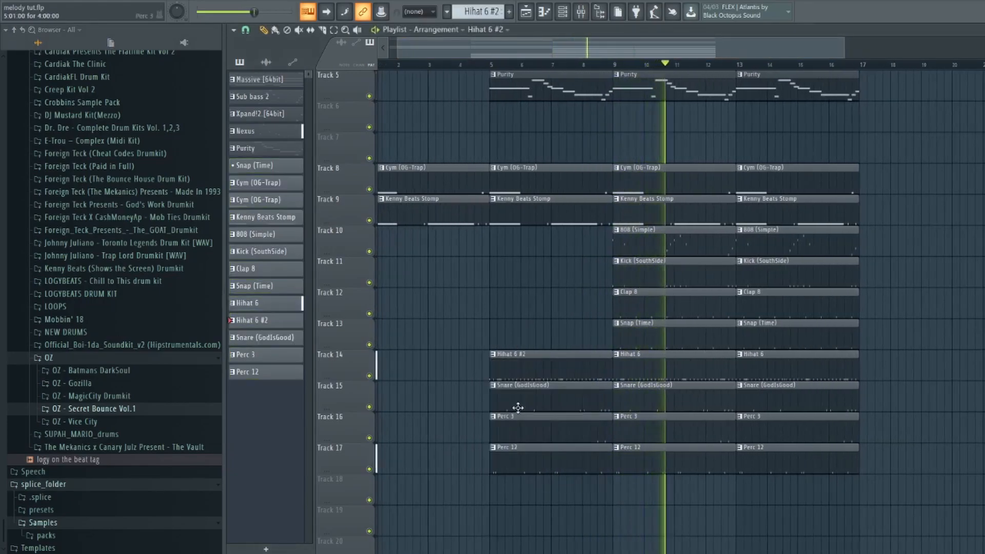
pyautogui.doubleClick(540, 367)
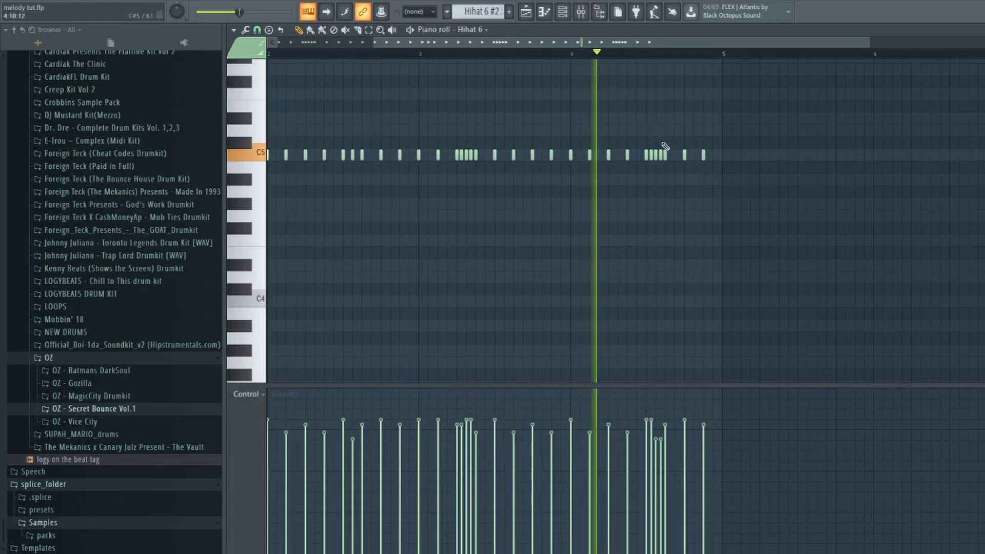
pyautogui.scroll(2, 751, 56)
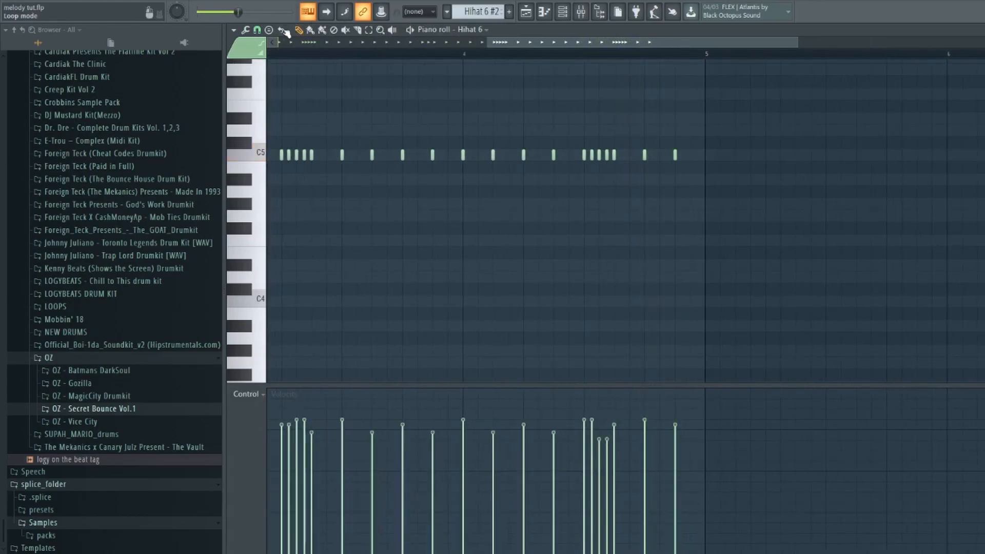
# Switch to a finer snap grid, add three C5 notes between the last two hi-hats in bar 4, and lower their velocities
pyautogui.click(257, 30)
pyautogui.click(264, 113)
pyautogui.scroll(2, 654, 138)
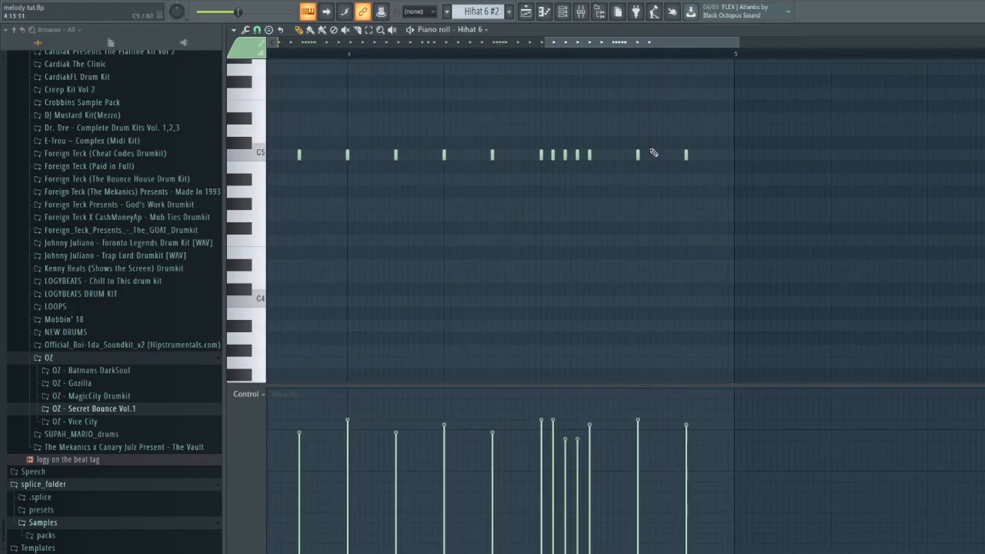
pyautogui.scroll(-1, 656, 59)
pyautogui.click(649, 154)
pyautogui.click(659, 154)
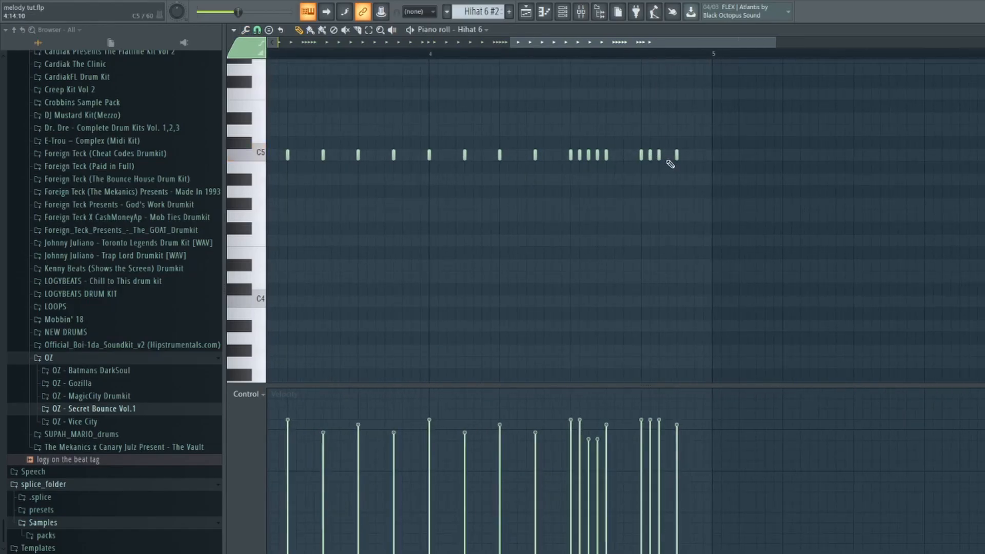
pyautogui.moveTo(669, 150); pyautogui.dragTo(657, 159)
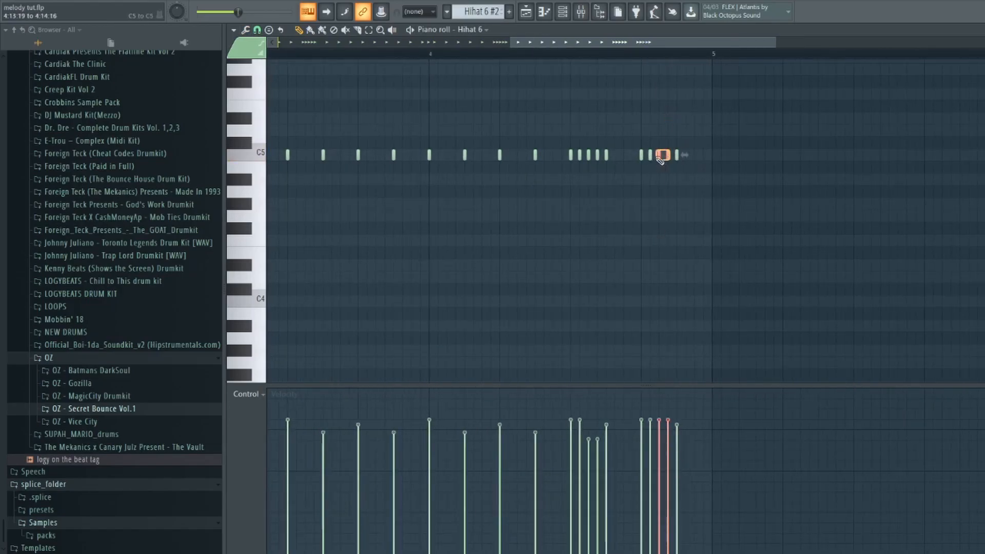
pyautogui.click(649, 155)
pyautogui.click(677, 157)
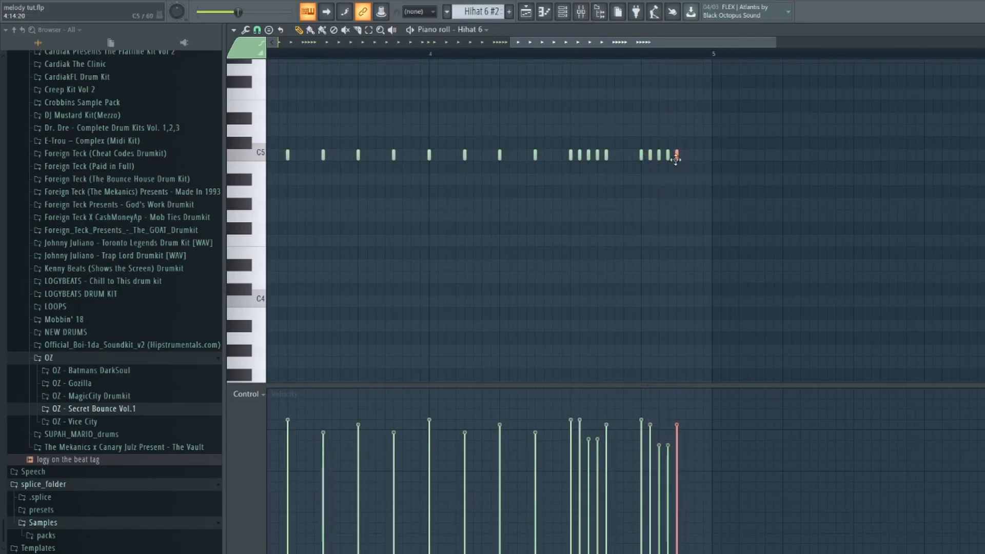
# Return to the playlist, play the arrangement from bar 5, and save the project
pyautogui.click(526, 11)
pyautogui.click(493, 66)
pyautogui.press('space')
pyautogui.scroll(1, 556, 166)
pyautogui.hotkey('ctrl', 's')
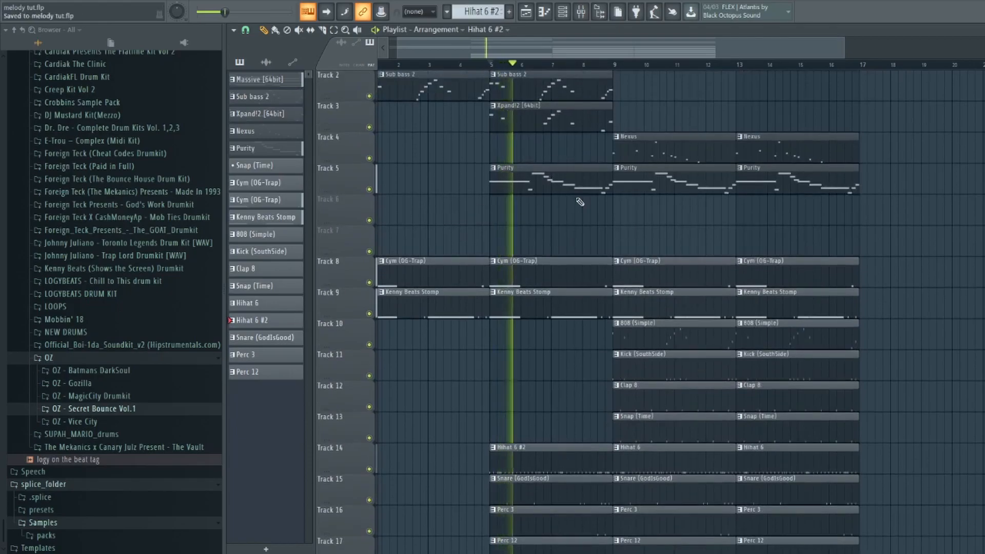
# Place TransFx (Sizzle) from the Trap Lord Drumkit's Transition Fx folder on Track 18 at bar 8
pyautogui.click(135, 357)
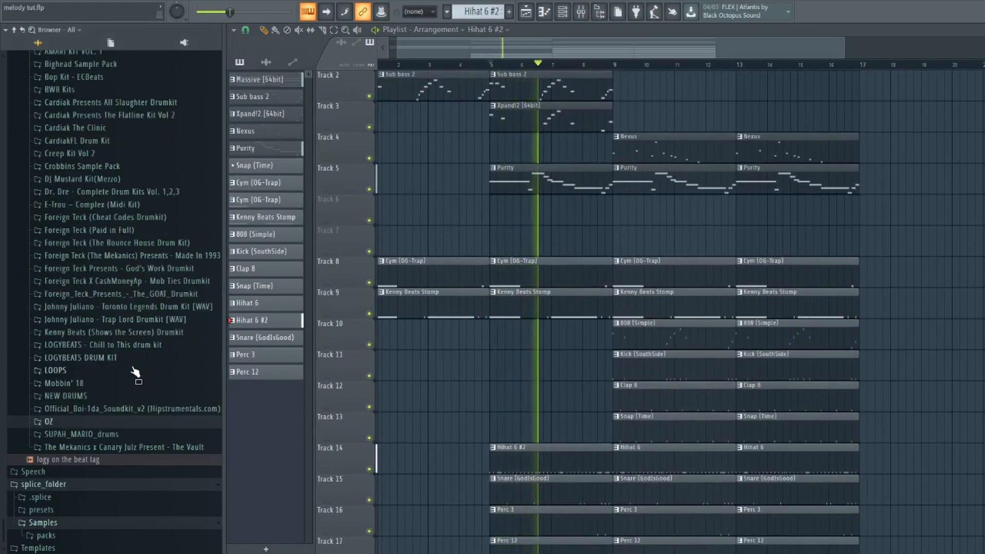
pyautogui.click(122, 319)
pyautogui.scroll(-3, 709, 378)
pyautogui.press('space')
pyautogui.click(97, 498)
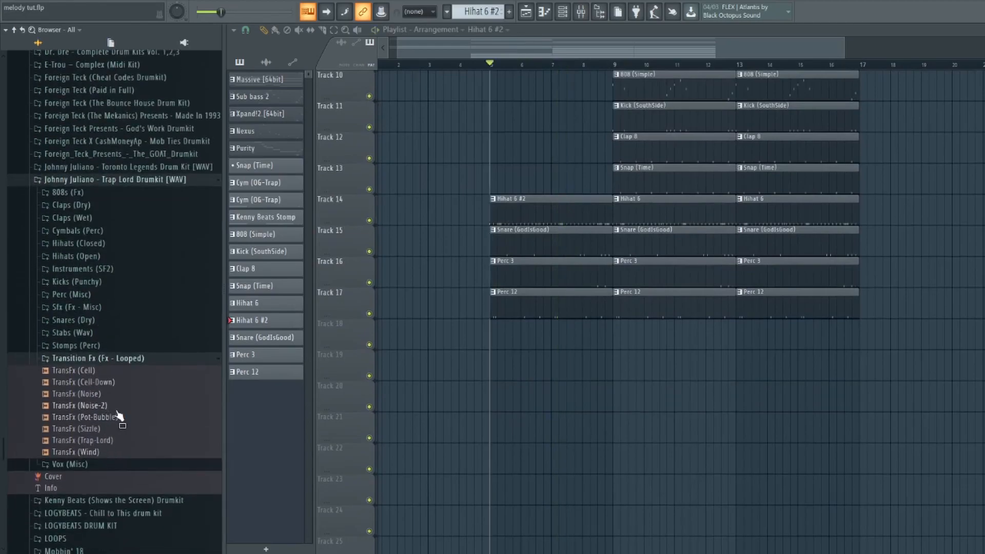
pyautogui.moveTo(113, 430); pyautogui.dragTo(594, 338)
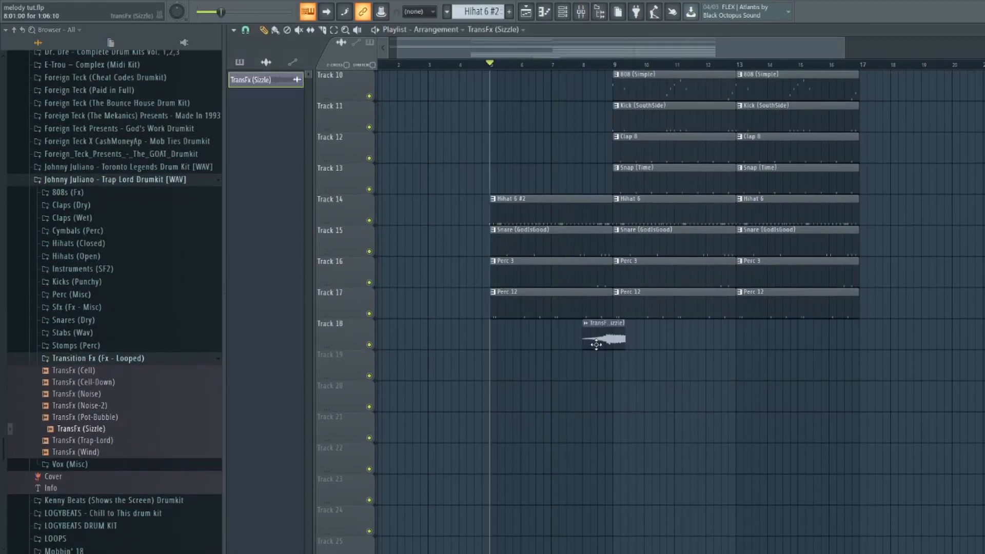
# Time-stretch the TransFx (Sizzle) sample so its clip spans one bar
pyautogui.click(597, 323)
pyautogui.rightClick(454, 147)
pyautogui.click(472, 194)
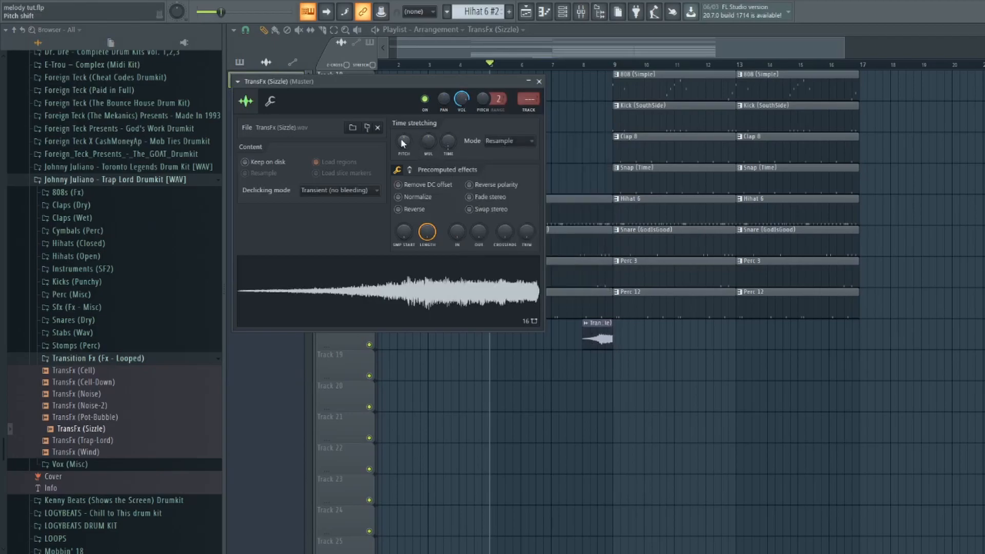
# Route TransFx (Sizzle) to mixer track 16, lower its volume, and slightly adjust its stereo separation
pyautogui.hotkey('ctrl', 'l')
pyautogui.moveTo(625, 406); pyautogui.dragTo(631, 436)
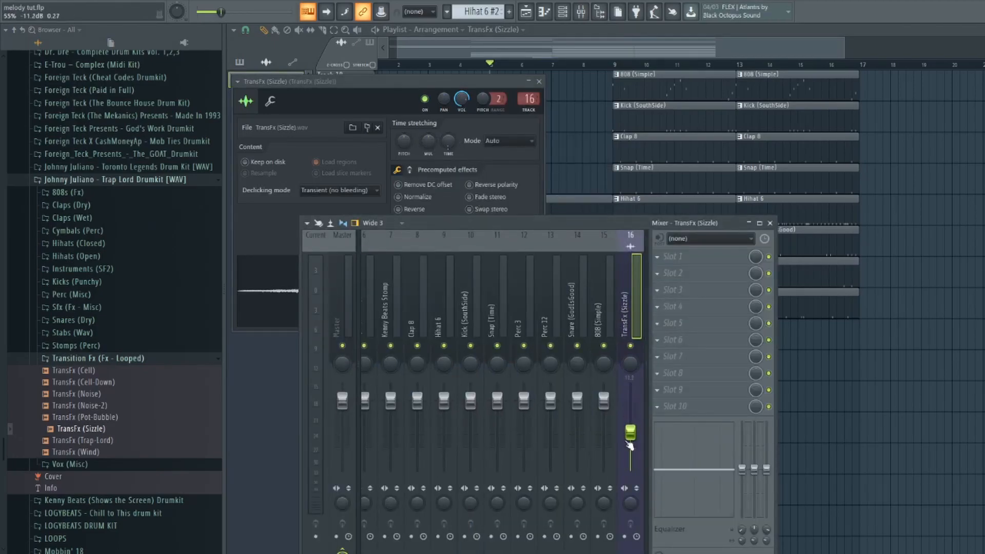
pyautogui.moveTo(630, 503); pyautogui.dragTo(629, 508)
pyautogui.moveTo(630, 435); pyautogui.dragTo(636, 453)
pyautogui.press('F5')
# Play the arrangement and trim the Kenny Beats Stomp clip at bar 9 to end about halfway through bar 12
pyautogui.press('space')
pyautogui.scroll(6, 687, 354)
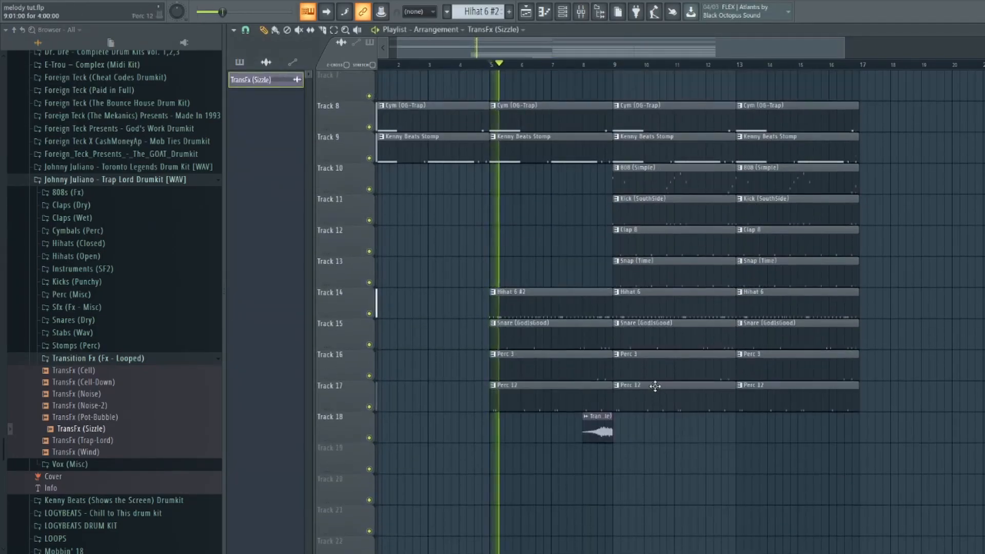
pyautogui.scroll(-2, 570, 67)
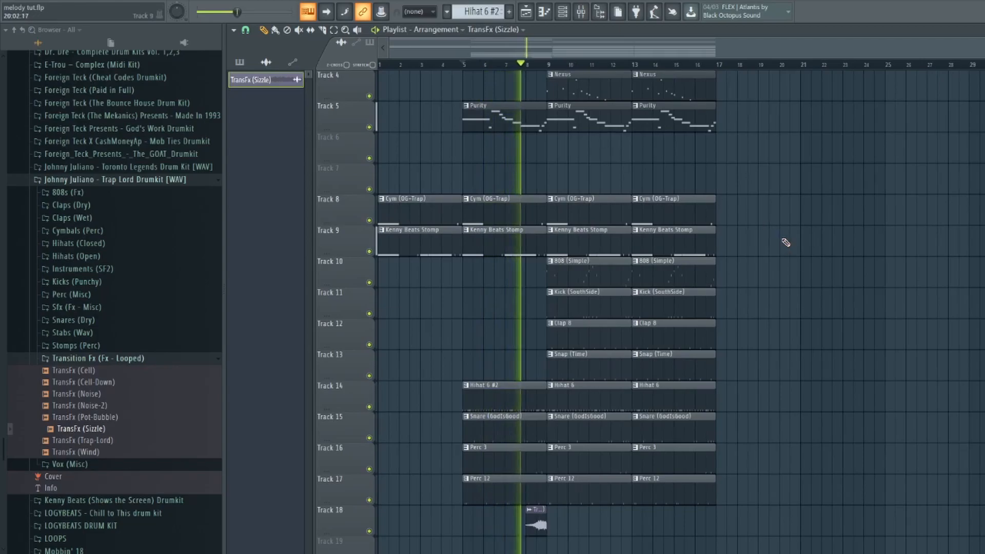
pyautogui.scroll(-2, 624, 194)
pyautogui.moveTo(629, 190); pyautogui.dragTo(618, 189)
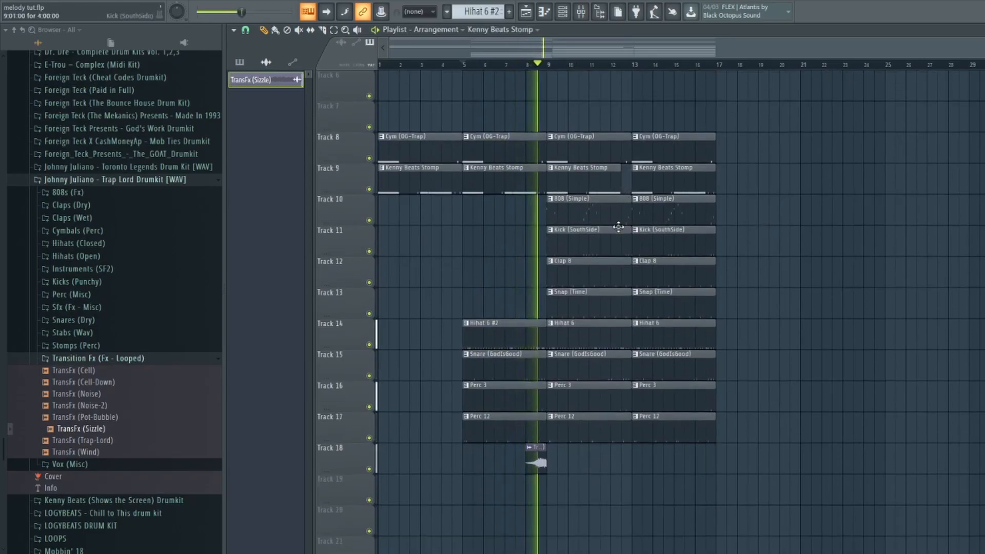
# Delete the Perc 3 clip on Track 16 in bars 9 to 12
pyautogui.scroll(-1, 621, 261)
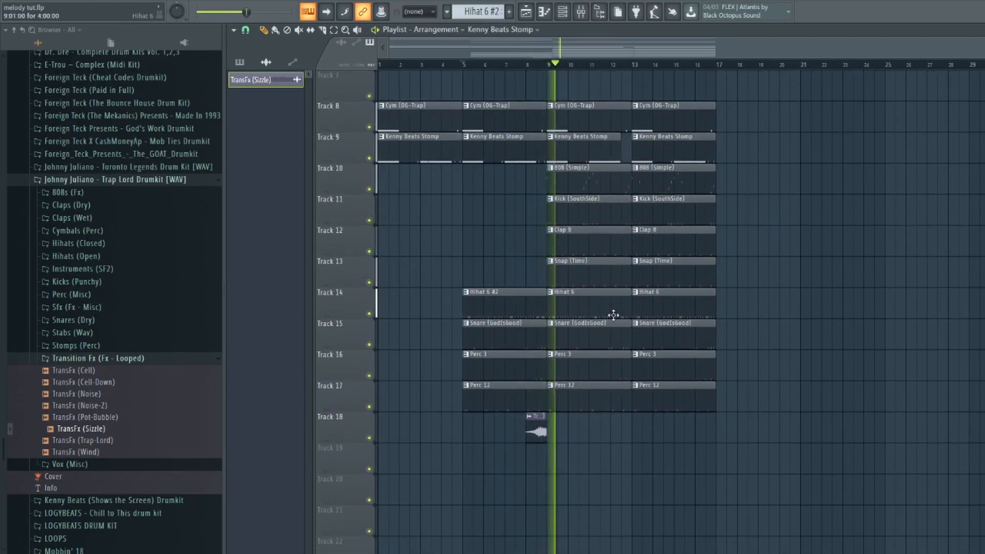
pyautogui.rightClick(578, 365)
pyautogui.scroll(1, 773, 261)
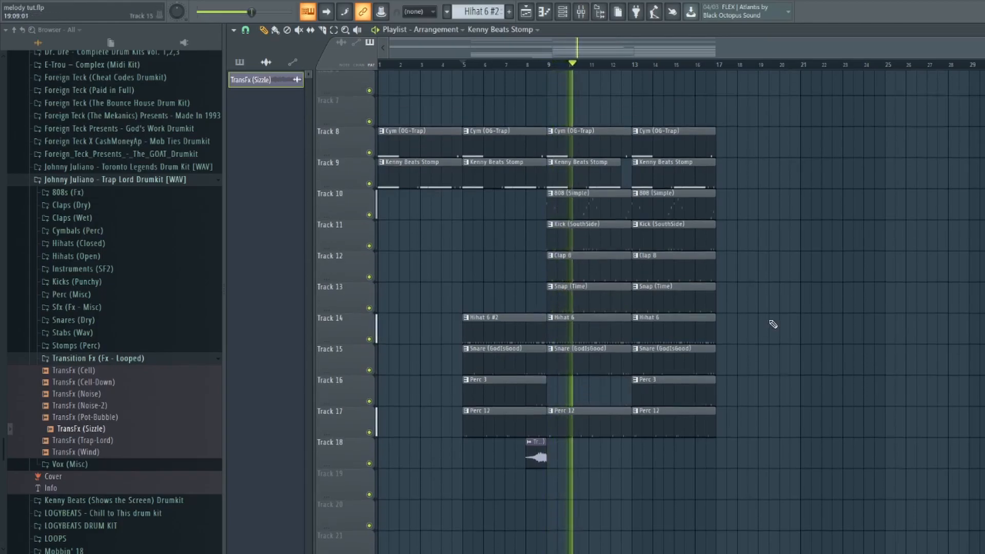
pyautogui.scroll(3, 733, 215)
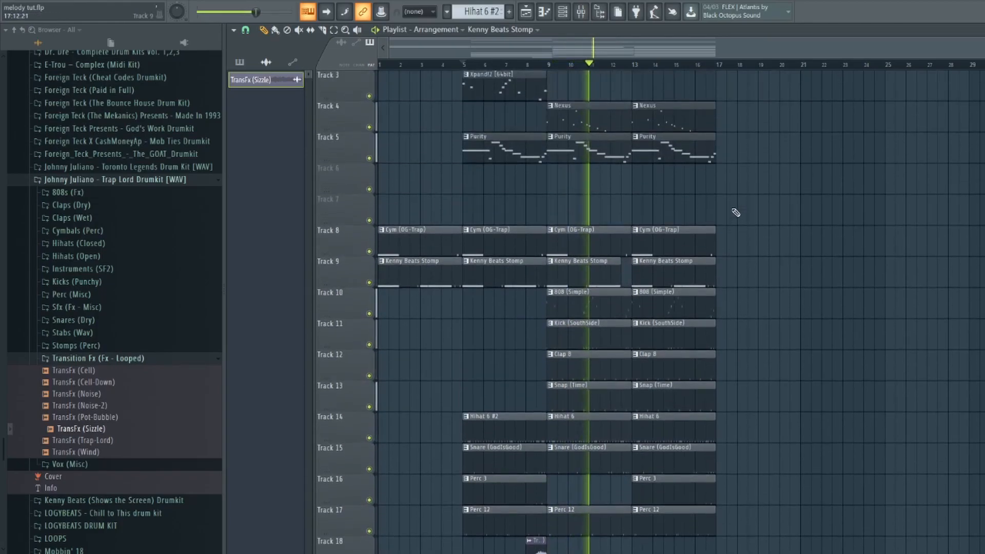
# Compare the arrangement's playback with the Nexus melody on Track 4 muted and unmuted, replaying from around bar 8
pyautogui.click(370, 128)
pyautogui.scroll(2, 434, 153)
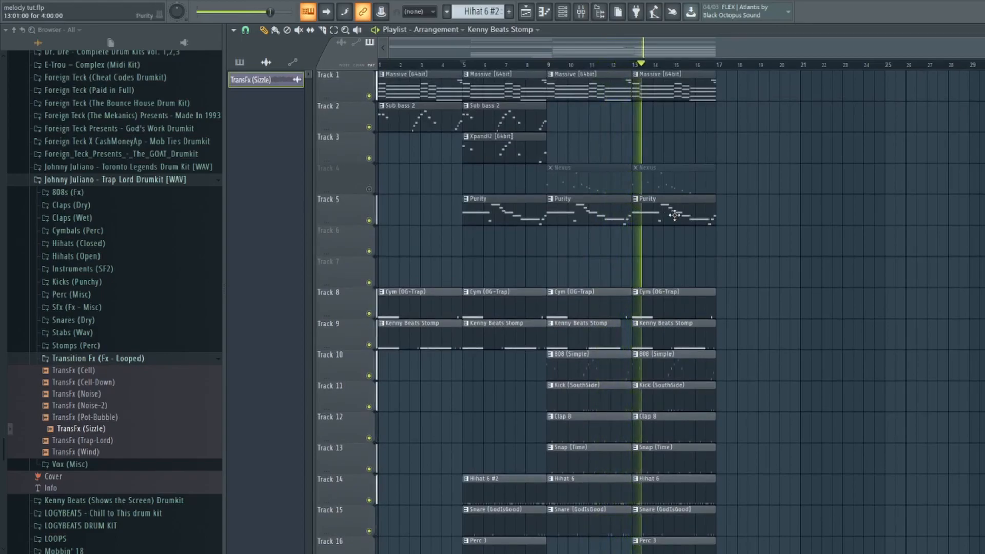
pyautogui.scroll(-1, 674, 215)
pyautogui.scroll(1, 673, 214)
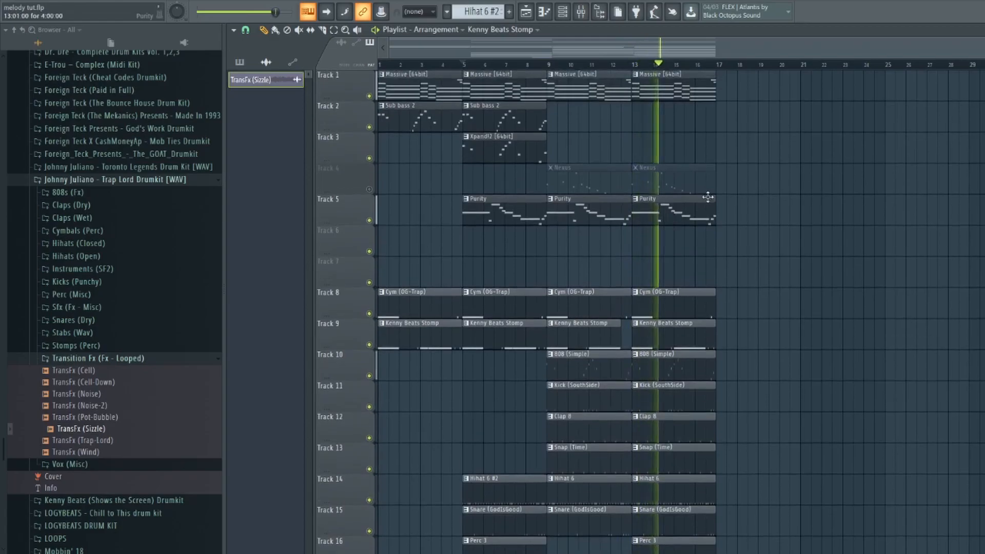
pyautogui.click(369, 190)
pyautogui.press('space')
pyautogui.press('space')
pyautogui.moveTo(515, 65); pyautogui.dragTo(530, 64)
pyautogui.scroll(1, 532, 66)
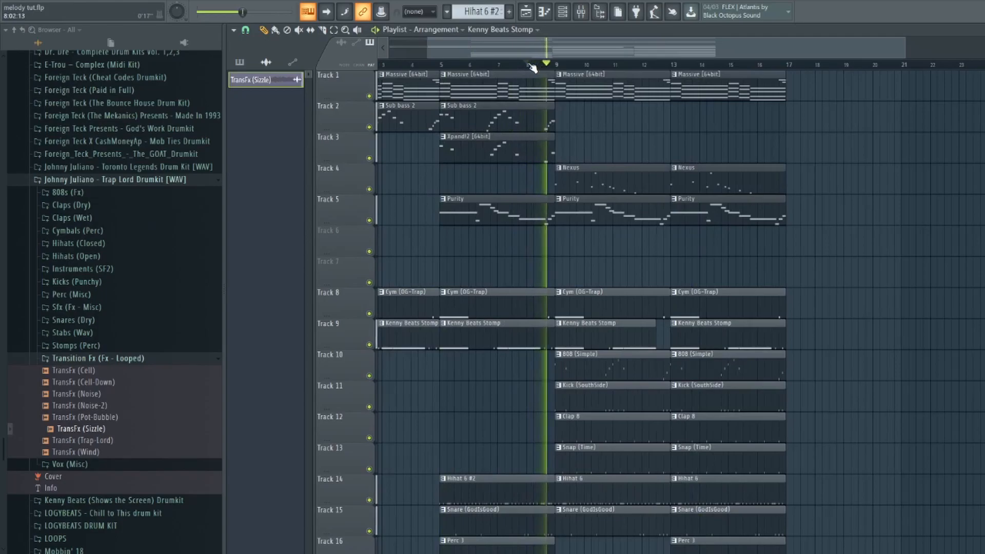
# Review the Nexus pattern in the piano roll and listen to its melody against the arrangement
pyautogui.doubleClick(595, 181)
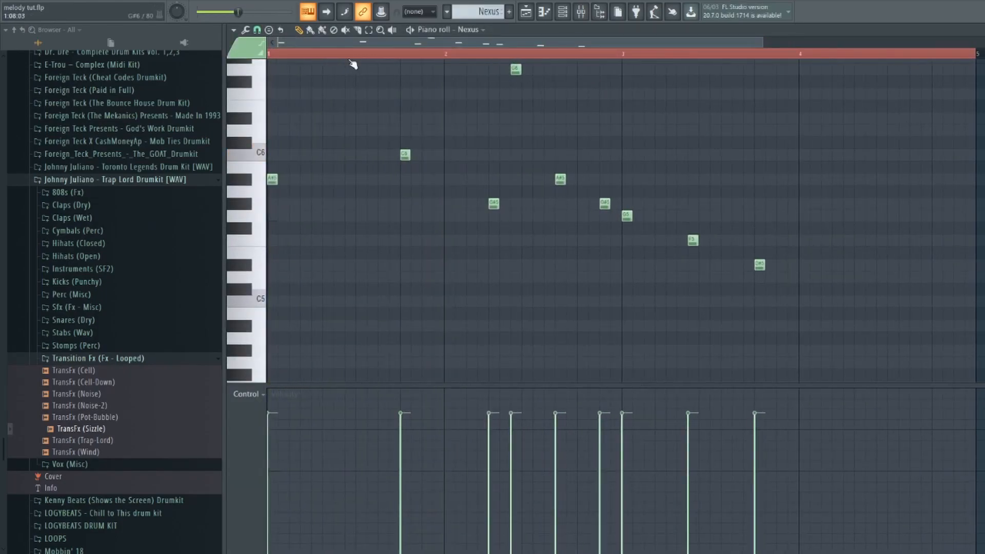
pyautogui.click(525, 11)
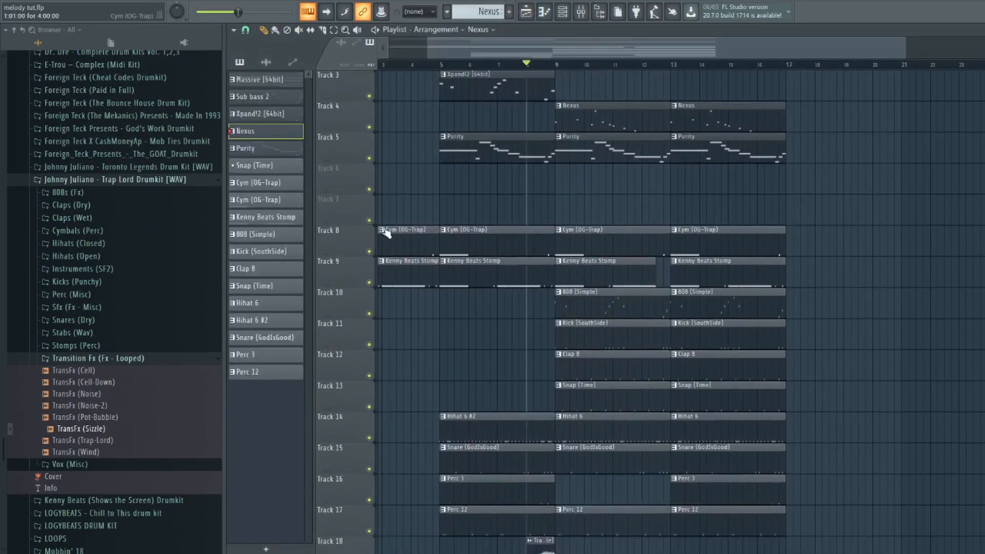
pyautogui.scroll(-2, 520, 259)
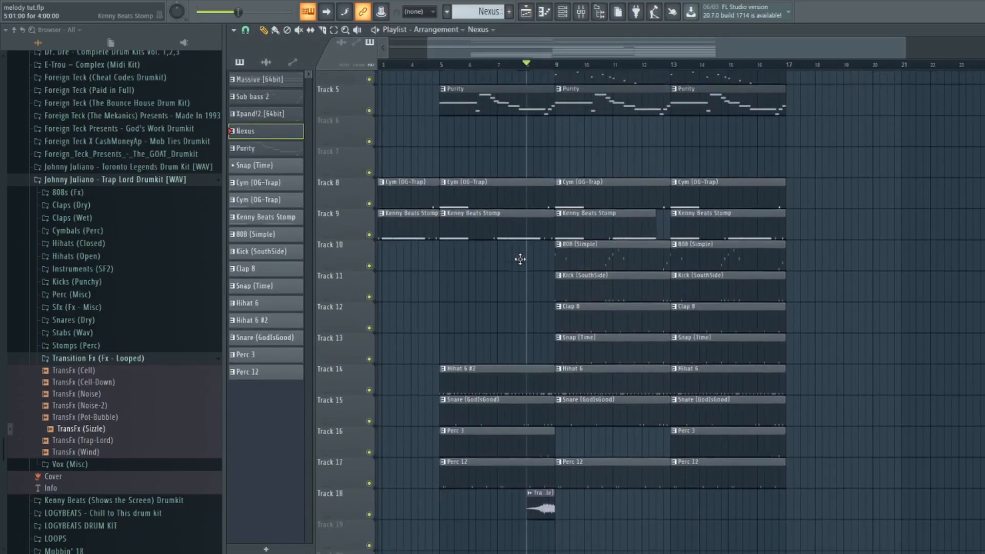
pyautogui.scroll(4, 541, 364)
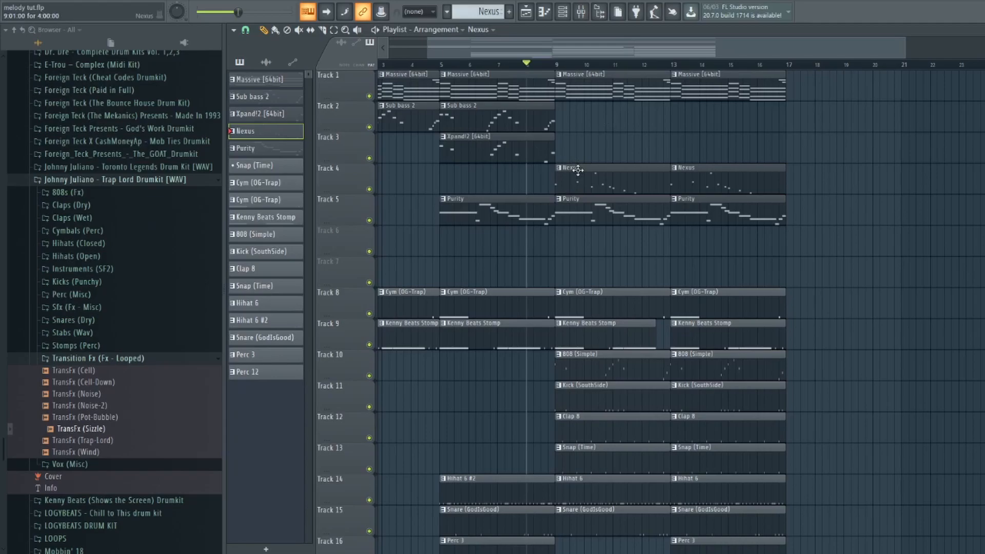
pyautogui.doubleClick(577, 191)
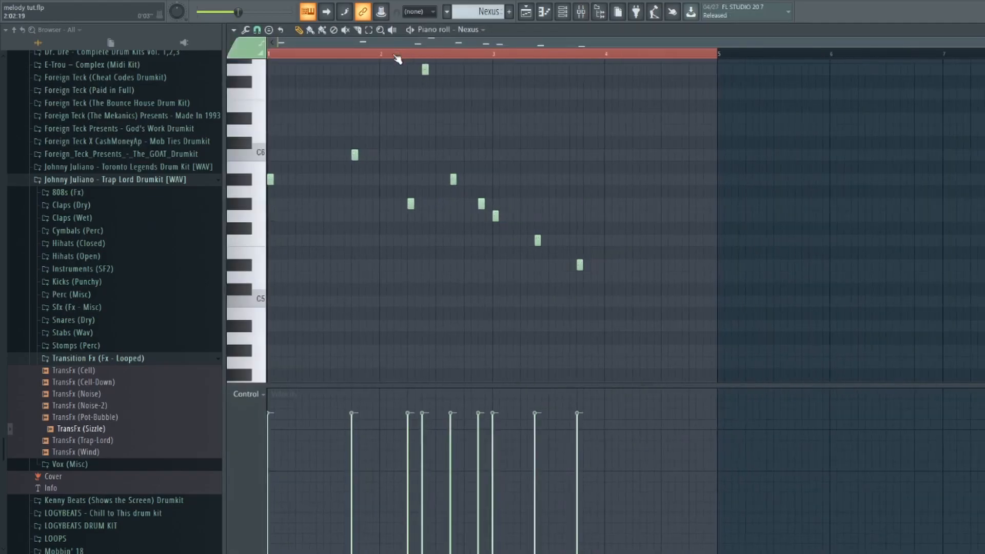
pyautogui.press('space')
pyautogui.scroll(1, 395, 212)
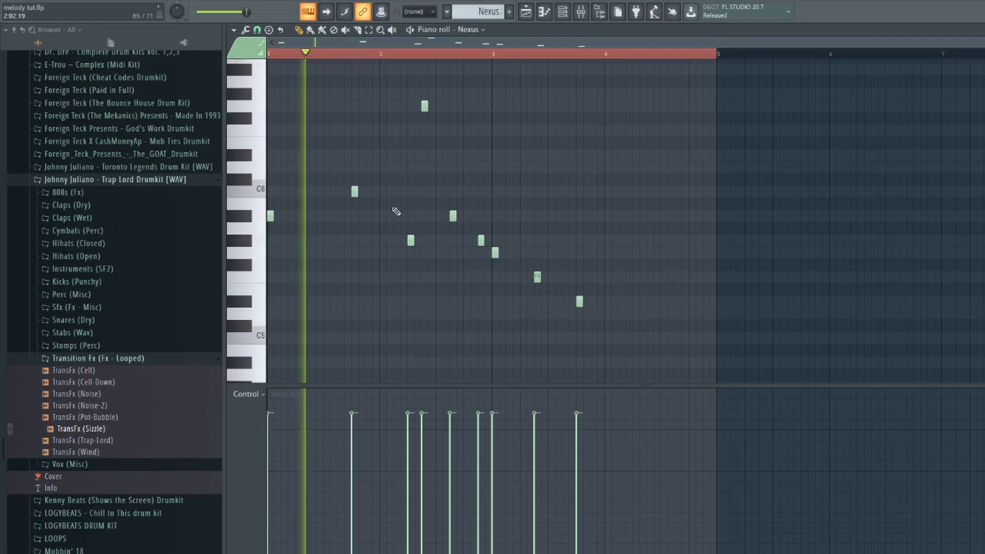
pyautogui.press('space')
# Try replacing the C6 note late in bar 1 of the Nexus melody with higher notes
pyautogui.rightClick(355, 191)
pyautogui.click(354, 104)
pyautogui.moveTo(353, 104); pyautogui.dragTo(357, 130)
pyautogui.click(257, 29)
pyautogui.click(271, 104)
pyautogui.click(380, 157)
pyautogui.rightClick(381, 155)
pyautogui.rightClick(354, 131)
pyautogui.click(354, 192)
# Remove the G#5 and G6 notes early in bar 2 of the Nexus melody and place an A#5 at the start of bar 2
pyautogui.rightClick(410, 240)
pyautogui.click(395, 240)
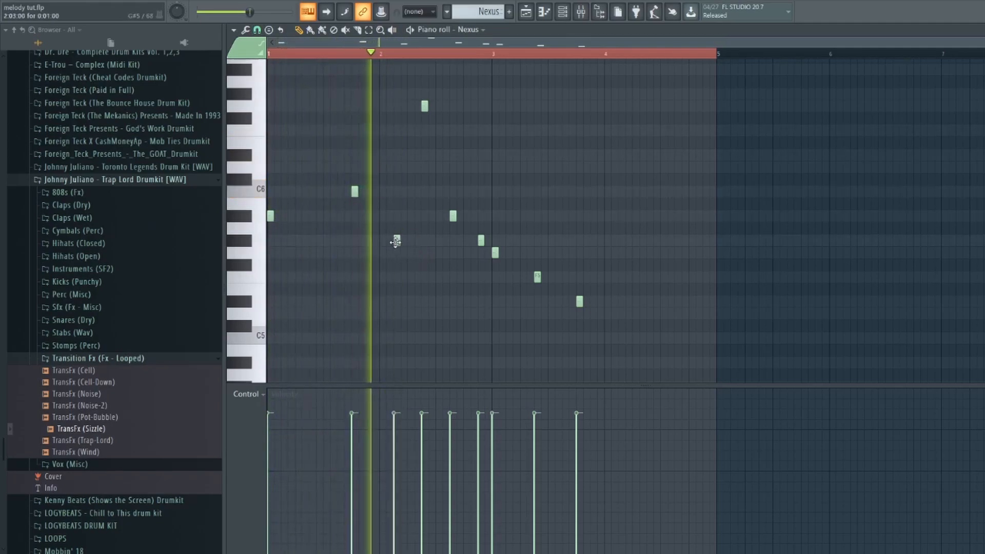
pyautogui.moveTo(396, 240); pyautogui.dragTo(383, 240)
pyautogui.rightClick(424, 106)
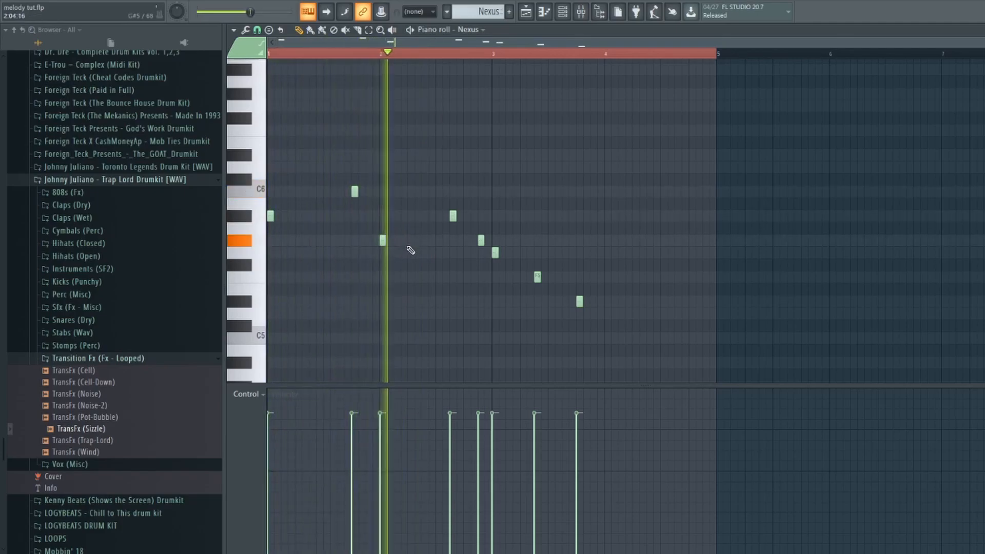
pyautogui.rightClick(384, 238)
pyautogui.click(382, 216)
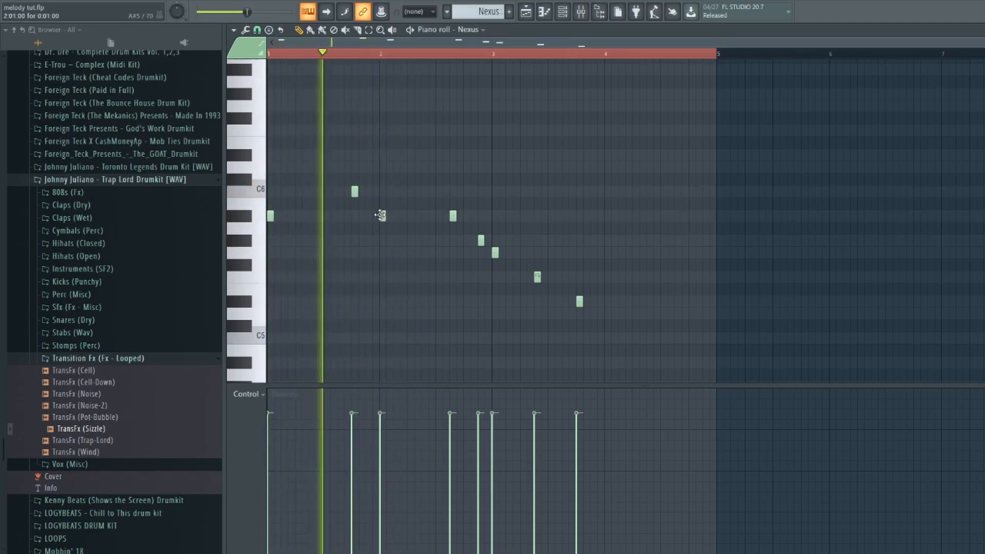
# Replace the remaining A#5 and G#5 notes late in bar 2 with a G#5 before mid-bar and a G5 near its end
pyautogui.click(424, 240)
pyautogui.rightClick(452, 216)
pyautogui.click(467, 252)
pyautogui.rightClick(481, 240)
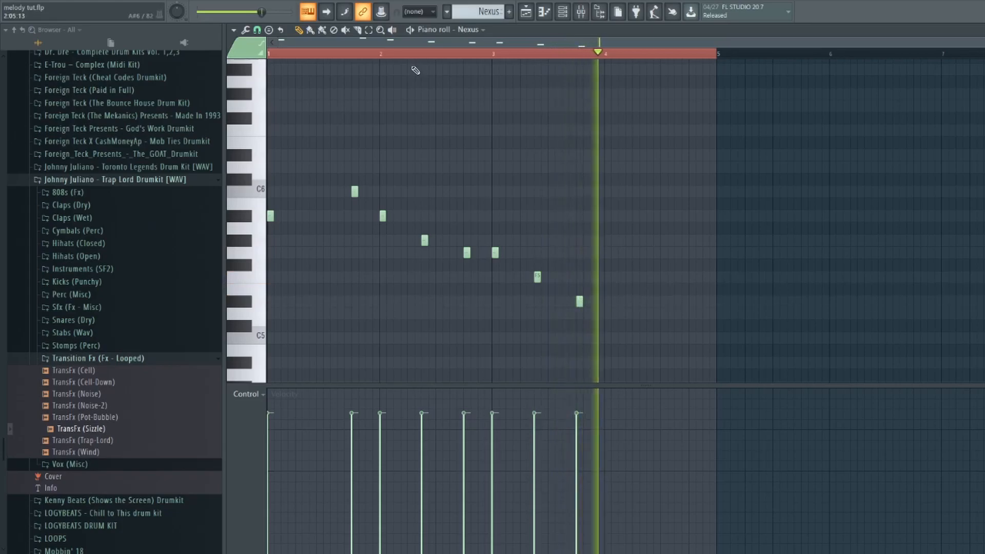
pyautogui.click(531, 15)
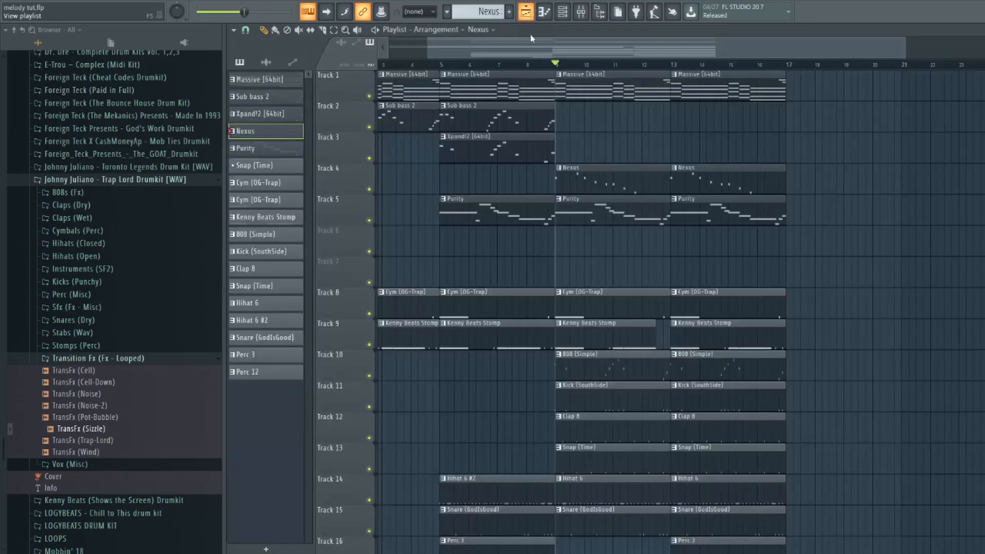
# Solo Track 5 and re-enable Tracks 1 to 4 and 8 to 10 to hear the melodies without the main drums
pyautogui.rightClick(369, 221)
pyautogui.click(369, 190)
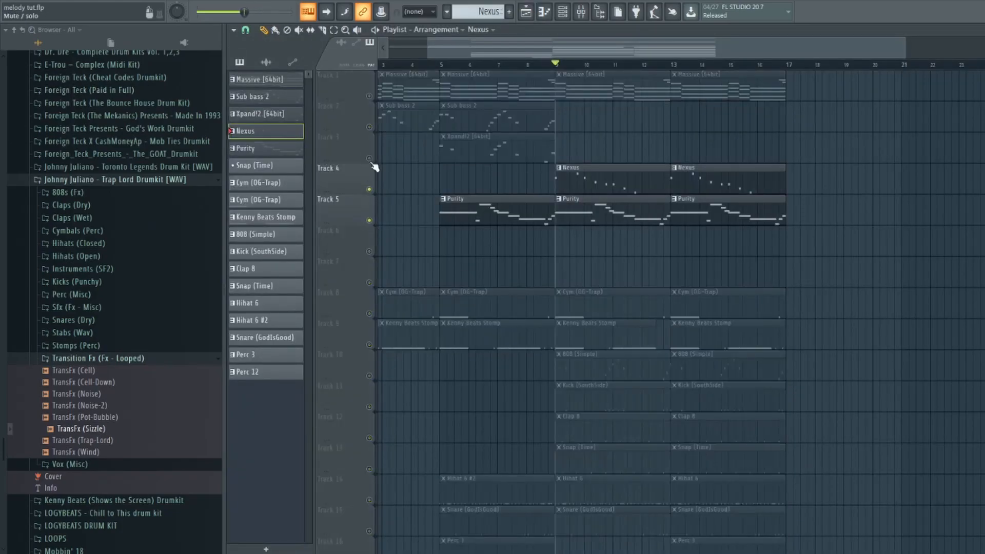
pyautogui.click(370, 159)
pyautogui.click(369, 127)
pyautogui.click(369, 97)
pyautogui.scroll(-1, 425, 315)
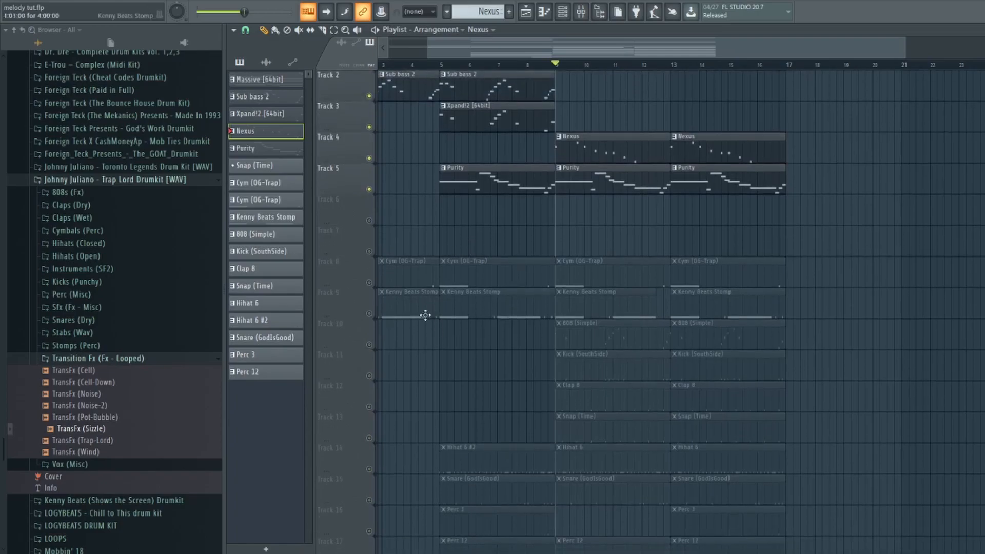
pyautogui.click(370, 344)
pyautogui.click(369, 313)
pyautogui.click(369, 282)
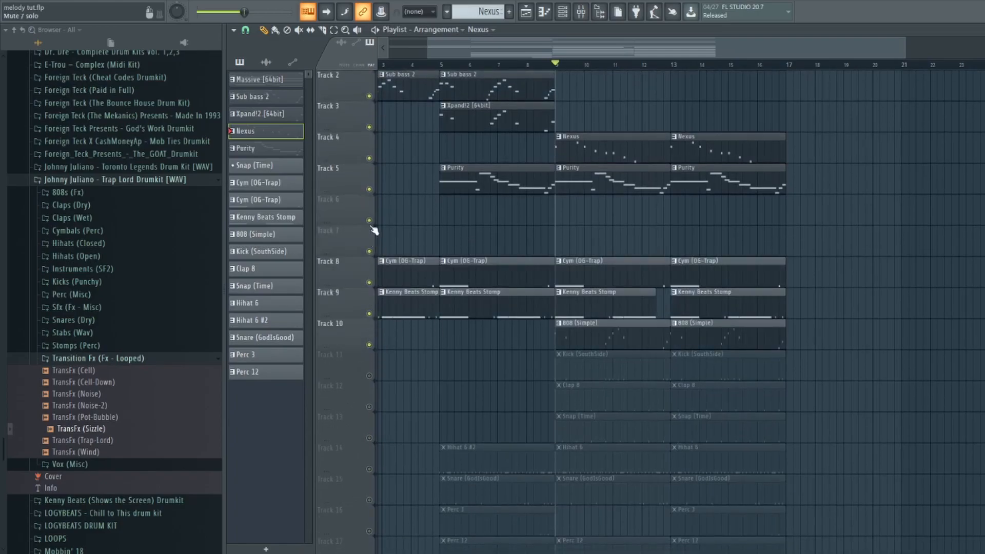
pyautogui.scroll(1, 512, 247)
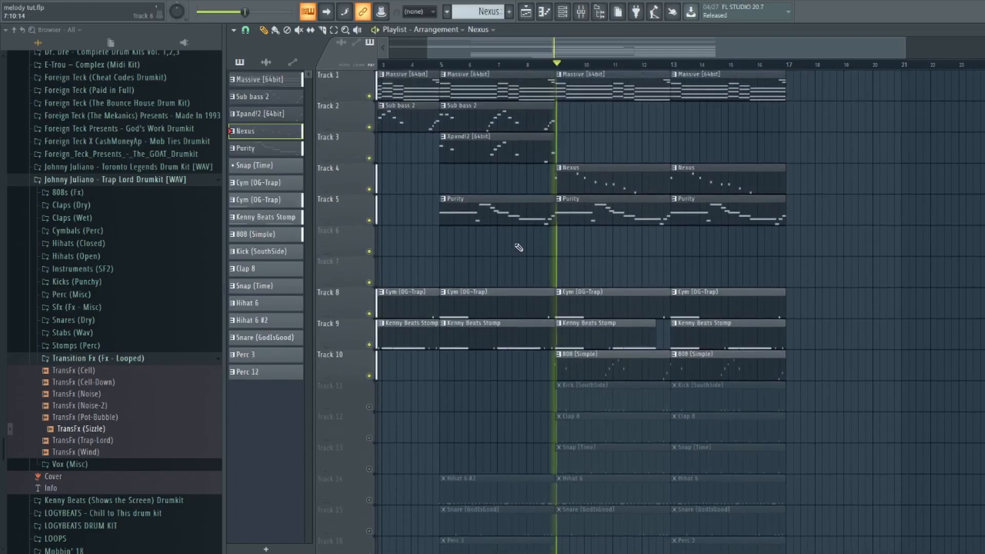
# Clear the Nexus notes around the start of bar 2 and place an A#5 on its first beat and a G#5 before mid-bar
pyautogui.doubleClick(588, 176)
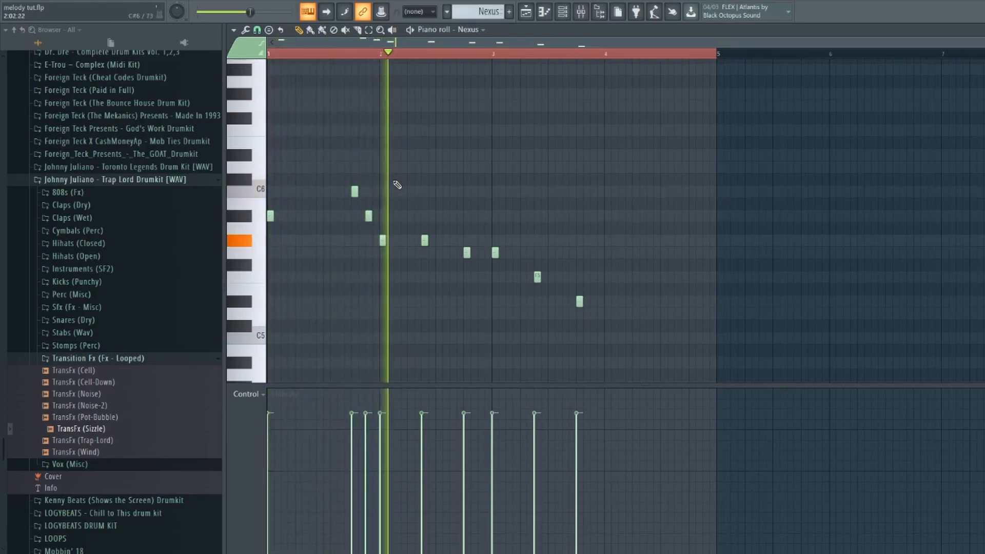
pyautogui.rightClick(425, 240)
pyautogui.rightClick(382, 240)
pyautogui.rightClick(368, 216)
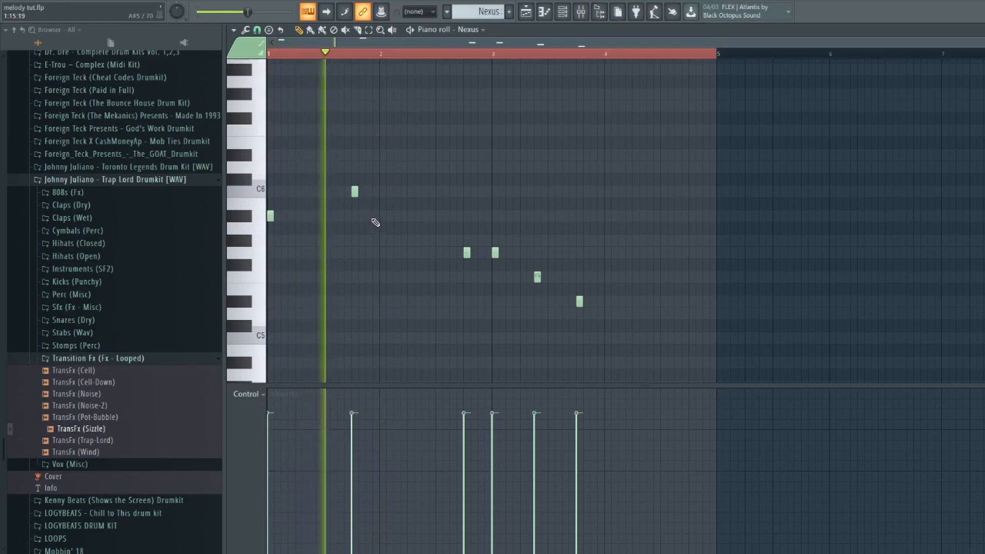
pyautogui.click(382, 216)
pyautogui.click(424, 240)
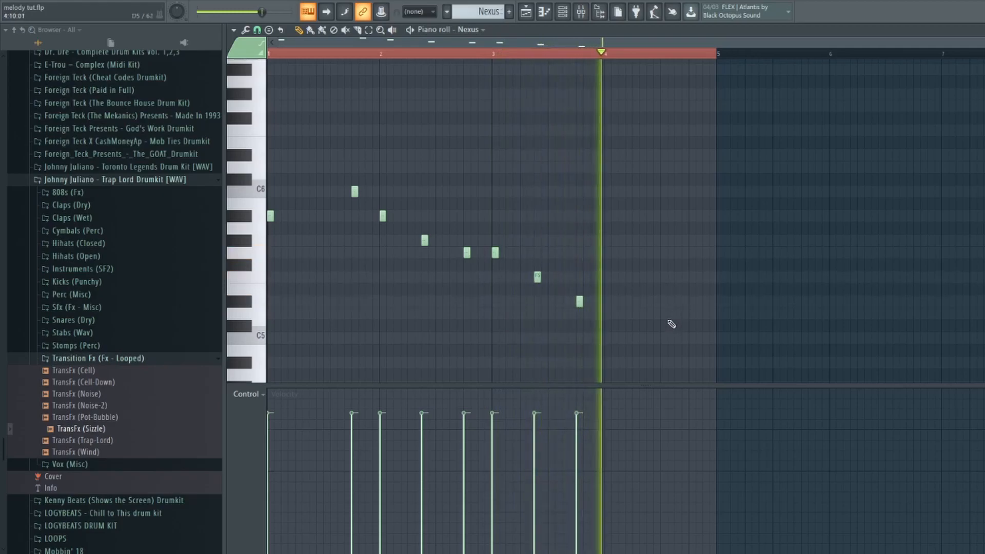
# Add a rising C5, D#5, F5 run near the end of bar 4 of the Nexus melody and play it in the arrangement
pyautogui.click(663, 338)
pyautogui.click(678, 301)
pyautogui.click(691, 277)
pyautogui.click(705, 252)
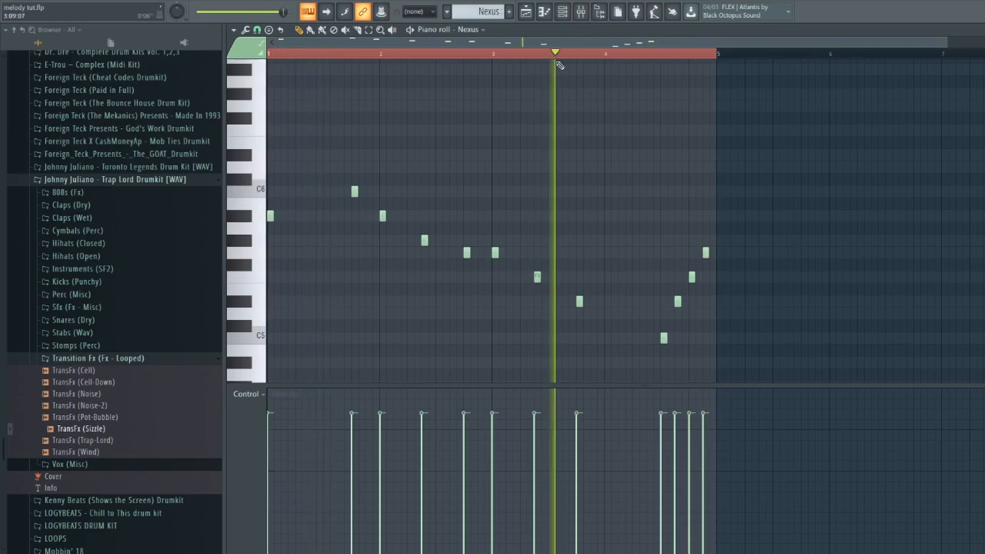
pyautogui.rightClick(706, 252)
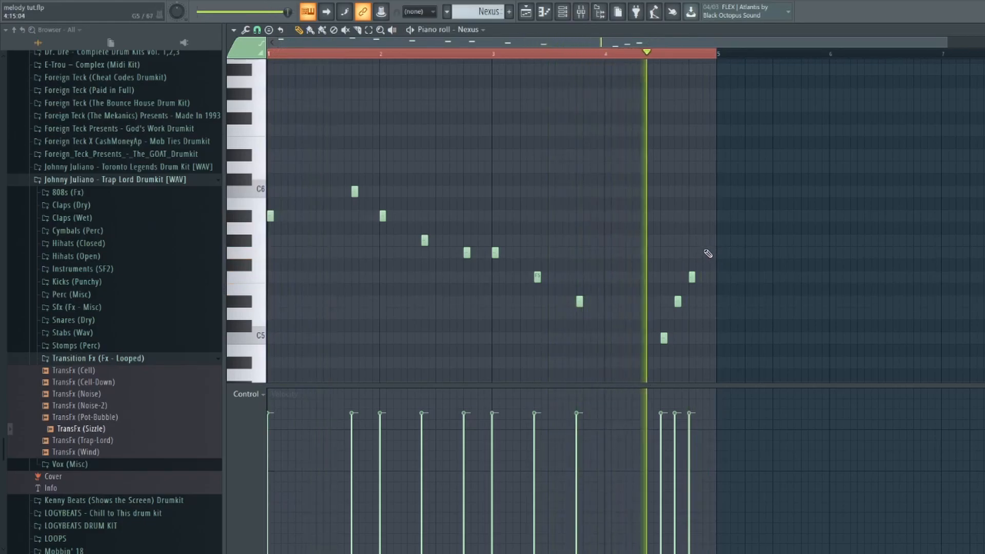
pyautogui.press('space')
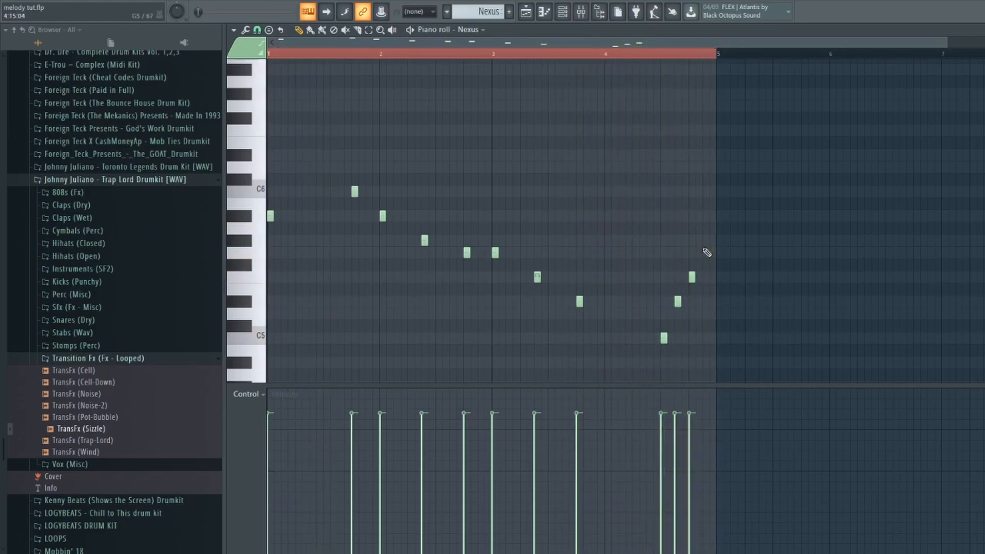
pyautogui.click(525, 13)
pyautogui.press('space')
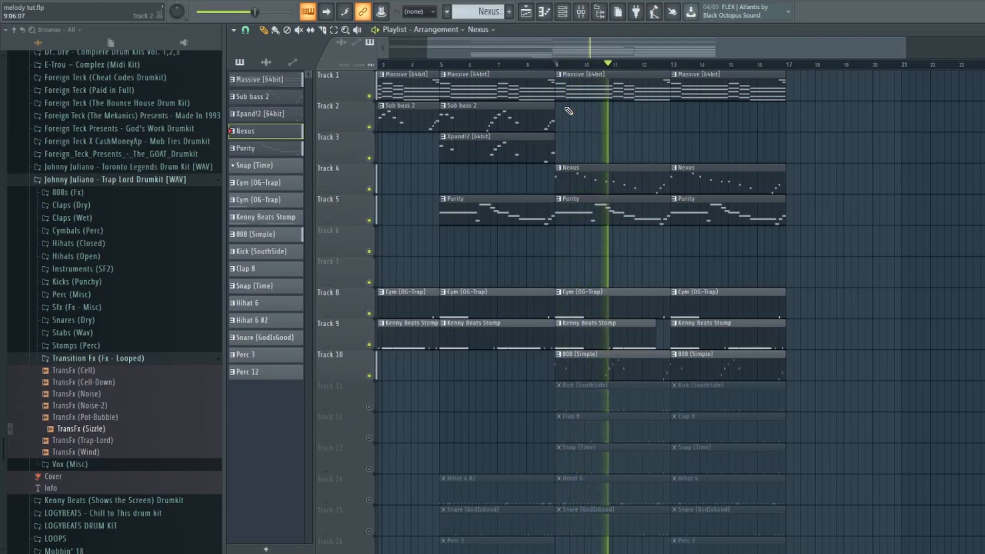
# Shift the three rising notes at the end of the Nexus melody an eighth note later
pyautogui.doubleClick(620, 187)
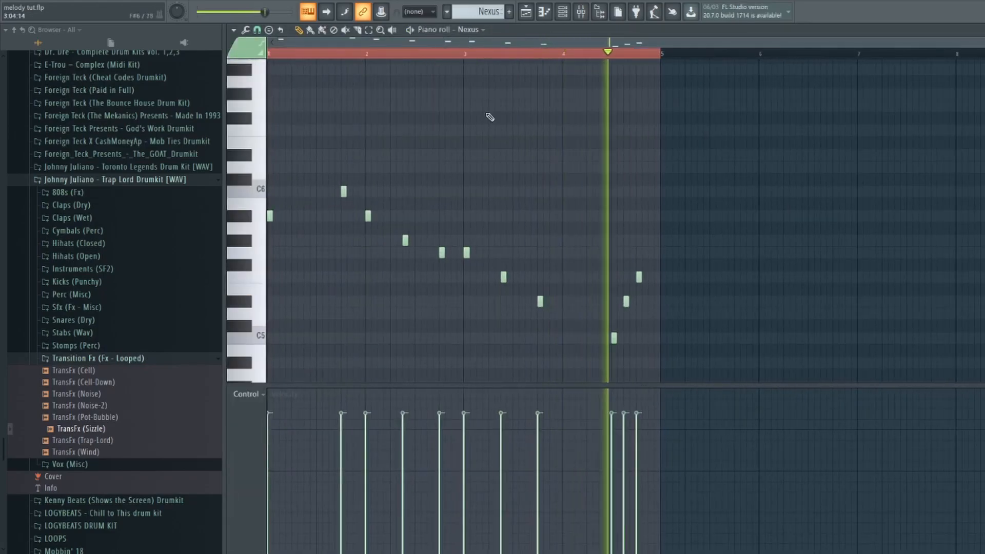
pyautogui.scroll(-3, 504, 141)
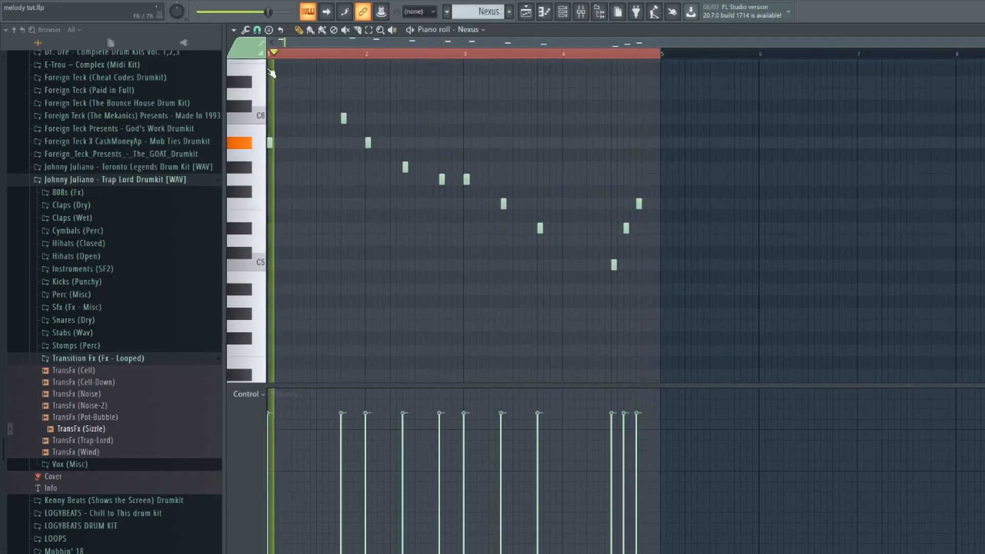
pyautogui.moveTo(657, 199); pyautogui.dragTo(589, 299)
pyautogui.moveTo(612, 266); pyautogui.dragTo(624, 267)
pyautogui.keyDown('ctrl'); pyautogui.click(659, 306); pyautogui.keyUp('ctrl')
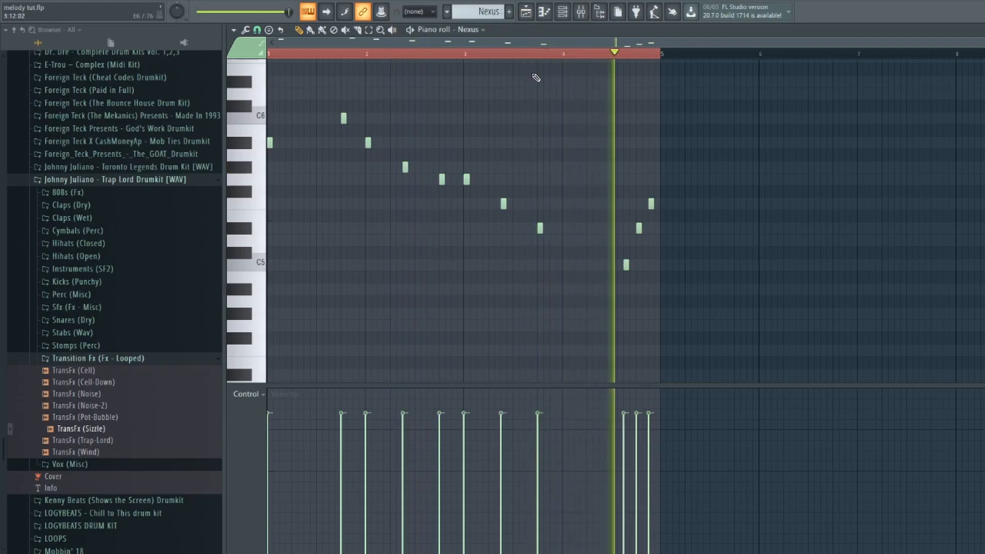
pyautogui.click(527, 13)
# Unmute all the tracks in the playlist and save the project
pyautogui.scroll(-2, 827, 187)
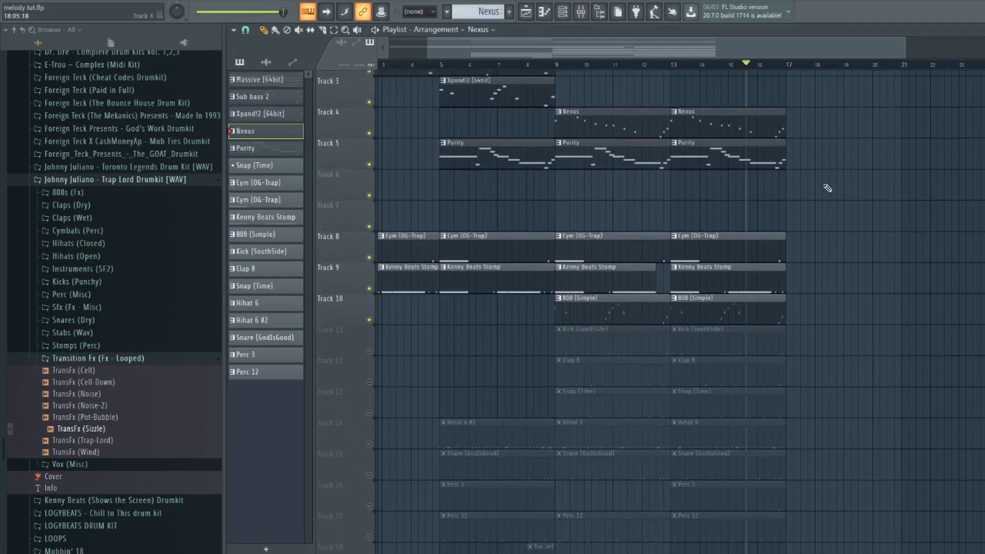
pyautogui.scroll(-2, 590, 272)
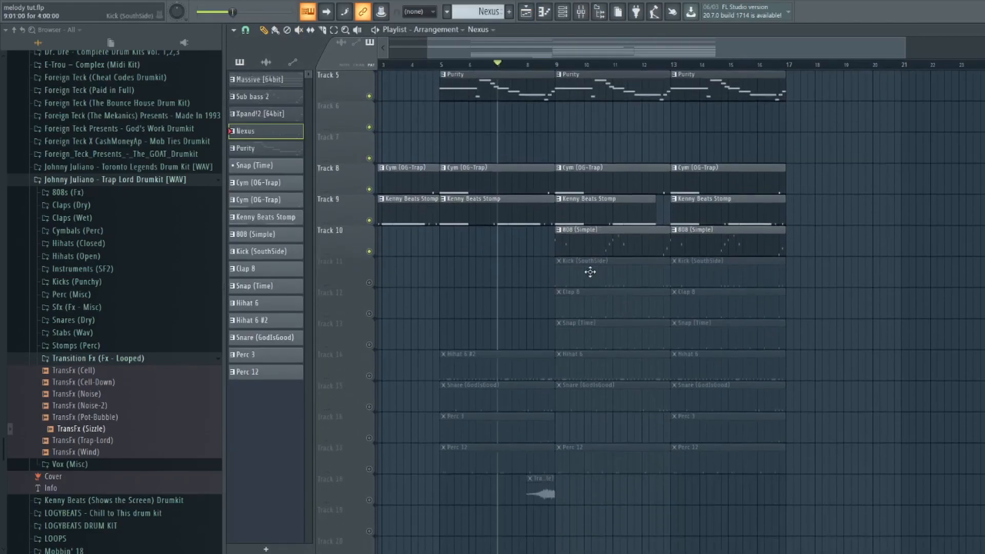
pyautogui.rightClick(370, 282)
pyautogui.rightClick(370, 282)
pyautogui.press('space')
pyautogui.scroll(4, 528, 317)
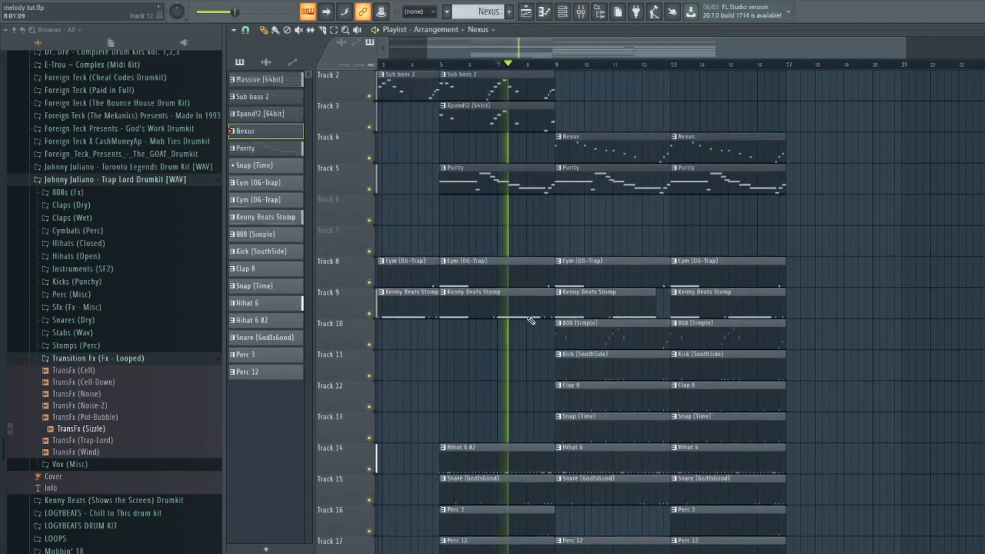
pyautogui.hotkey('ctrl', 's')
# Place a copy of the Sub bass 2 clip on Track 2 at bar 17
pyautogui.scroll(-1, 531, 308)
pyautogui.click(495, 134)
pyautogui.click(495, 130)
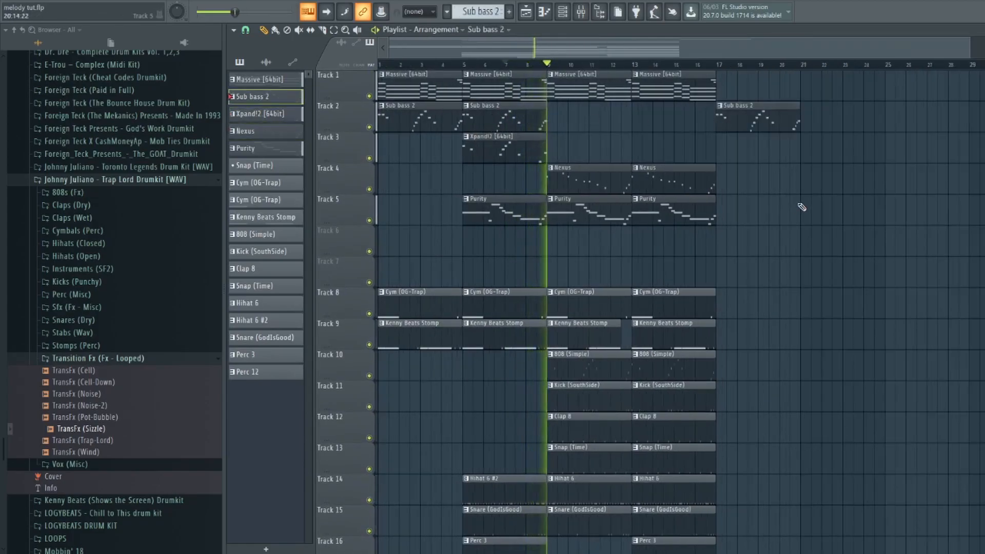
# Inspect the notes of the 808 (Simple) pattern from Track 10 in the piano roll while the arrangement plays
pyautogui.scroll(-3, 666, 294)
pyautogui.doubleClick(669, 280)
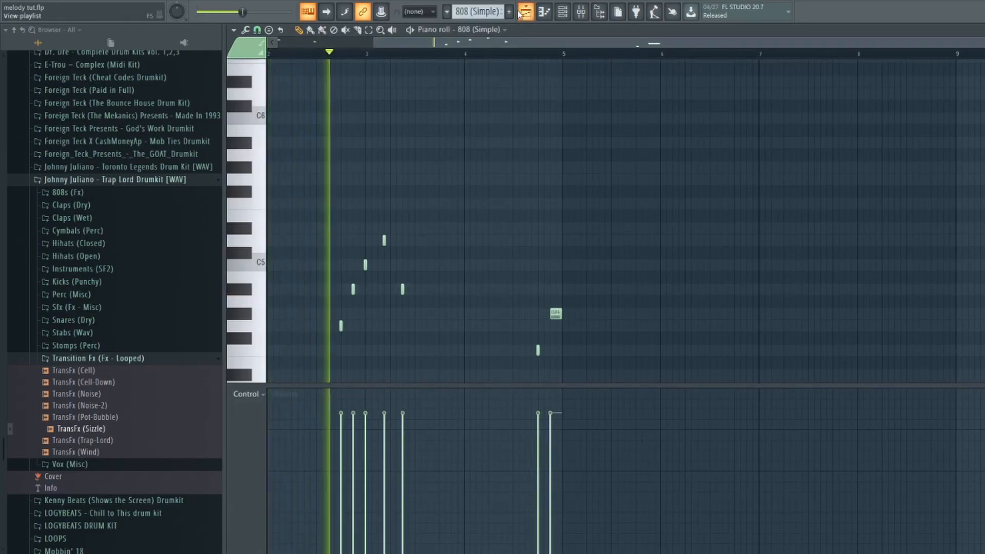
pyautogui.click(528, 14)
pyautogui.scroll(3, 794, 245)
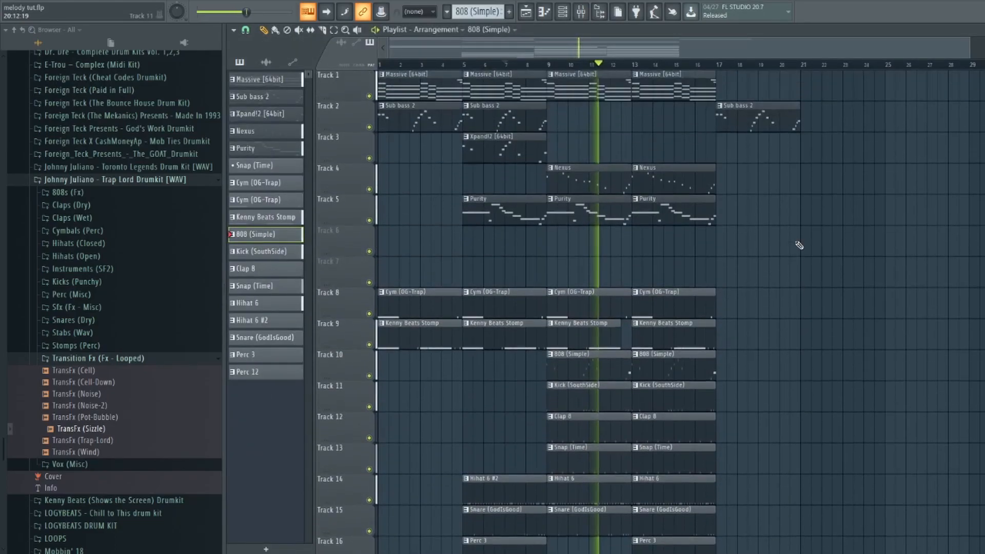
pyautogui.press('space')
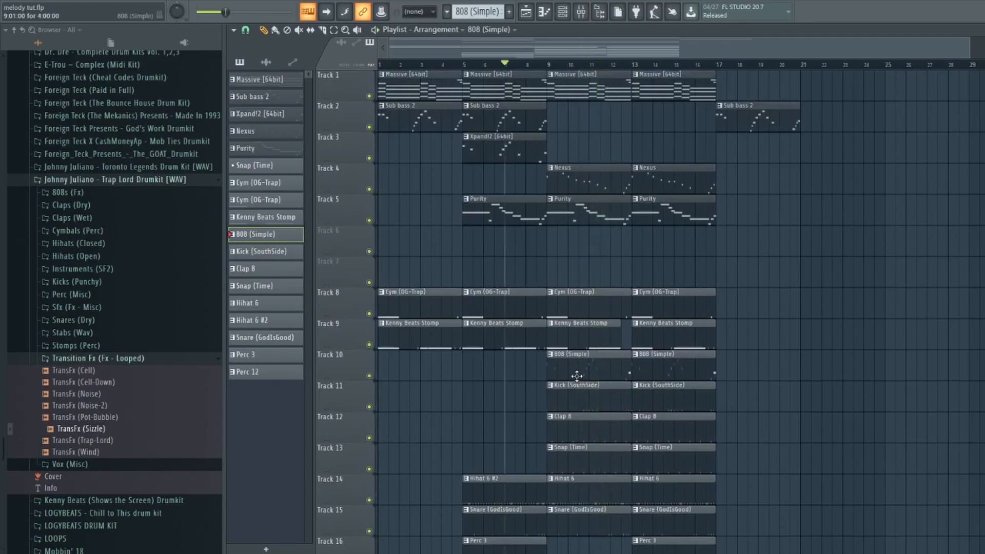
# Lengthen the final G#4 note of the 808 (Simple) pattern to the end of bar 4 and cue playback at bar 17
pyautogui.doubleClick(576, 376)
pyautogui.scroll(-3, 438, 351)
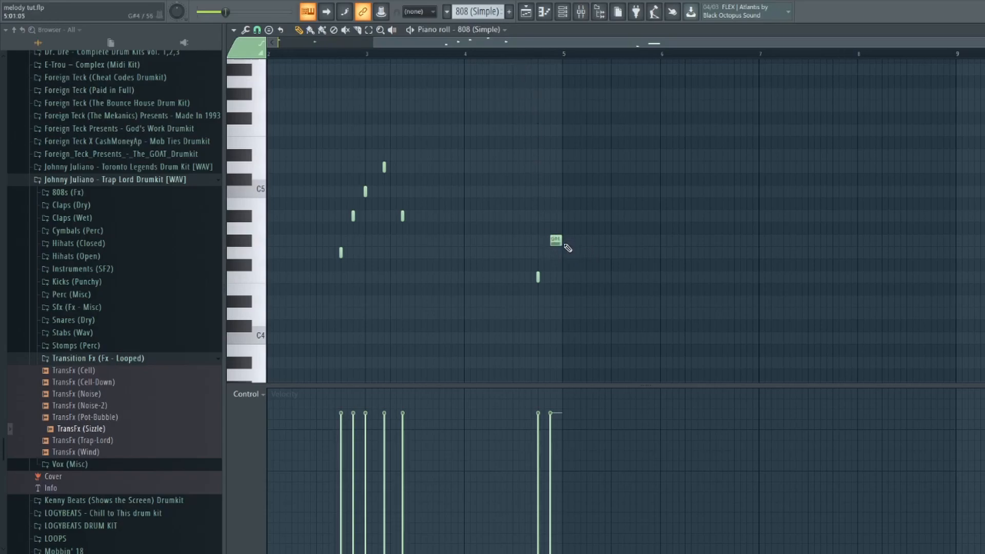
pyautogui.click(526, 14)
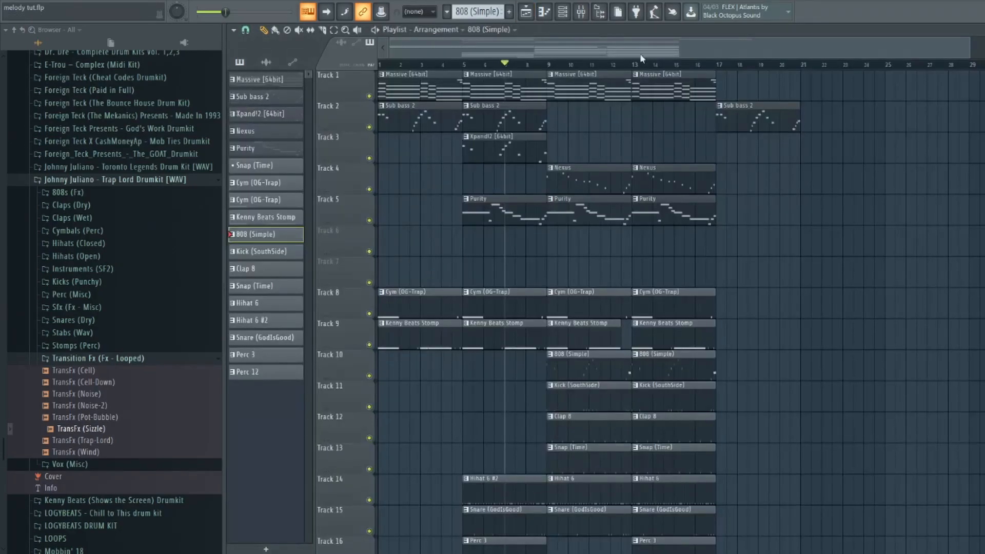
pyautogui.click(719, 66)
pyautogui.scroll(4, 719, 70)
pyautogui.scroll(-3, 735, 331)
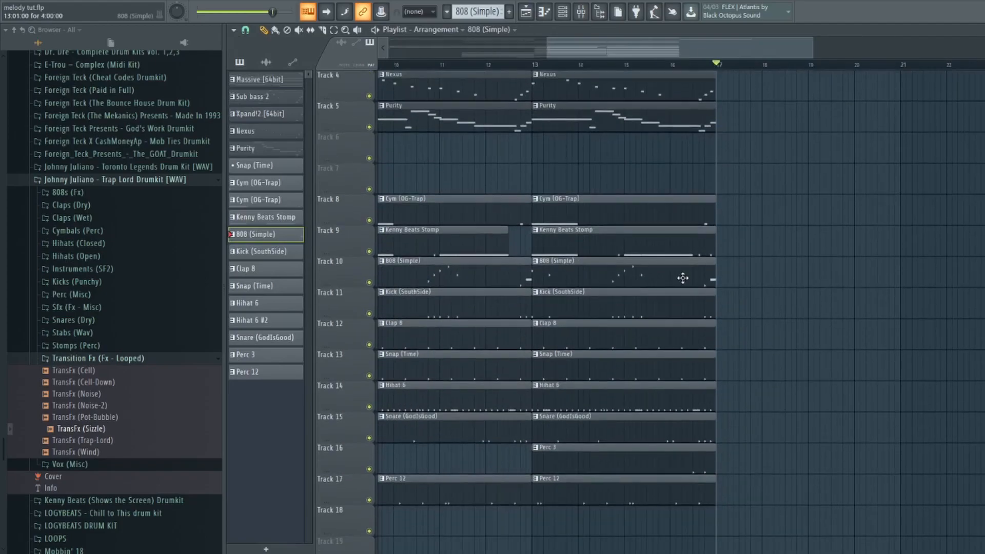
# Shorten the final G#4 note of the 808 (Simple) pattern again and listen to the end of bar 16
pyautogui.doubleClick(682, 279)
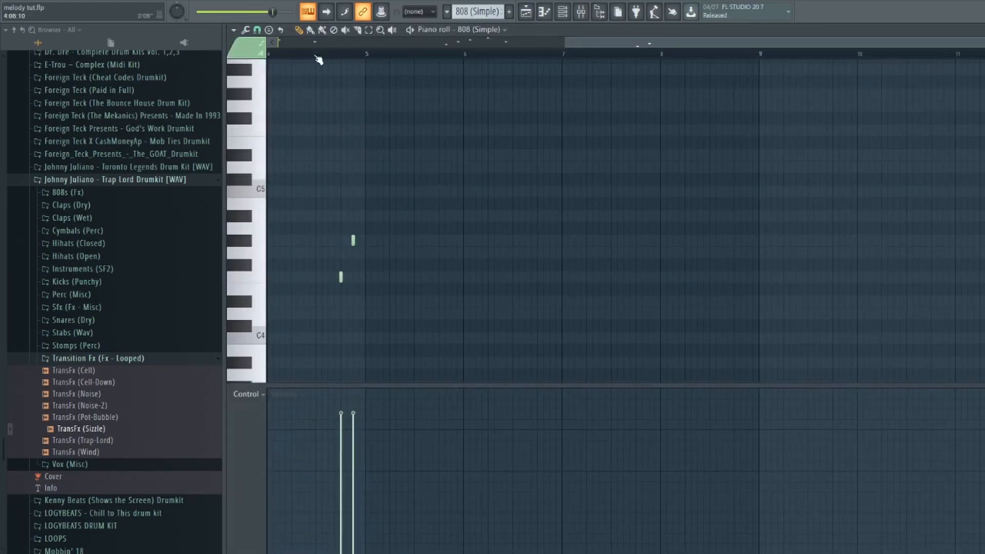
pyautogui.click(526, 12)
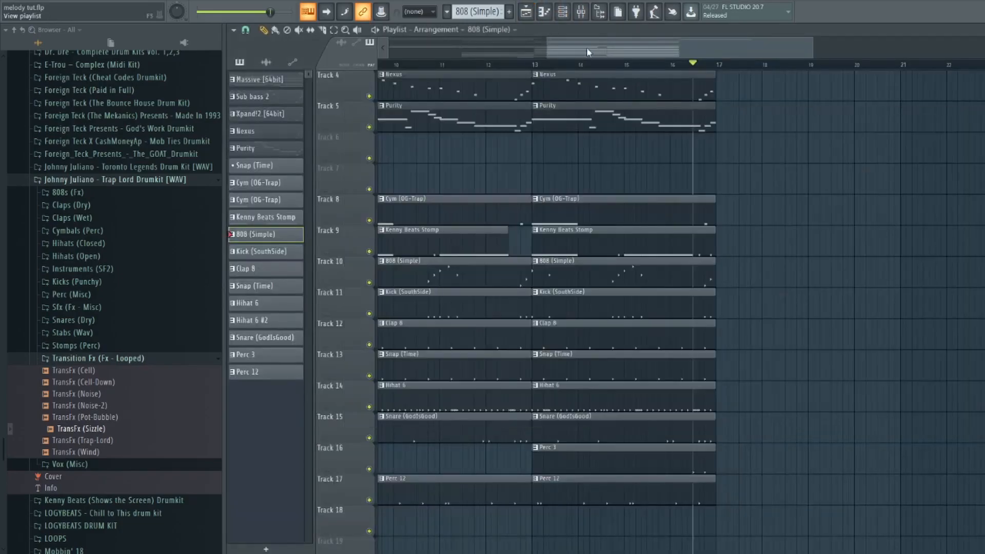
pyautogui.scroll(3, 787, 208)
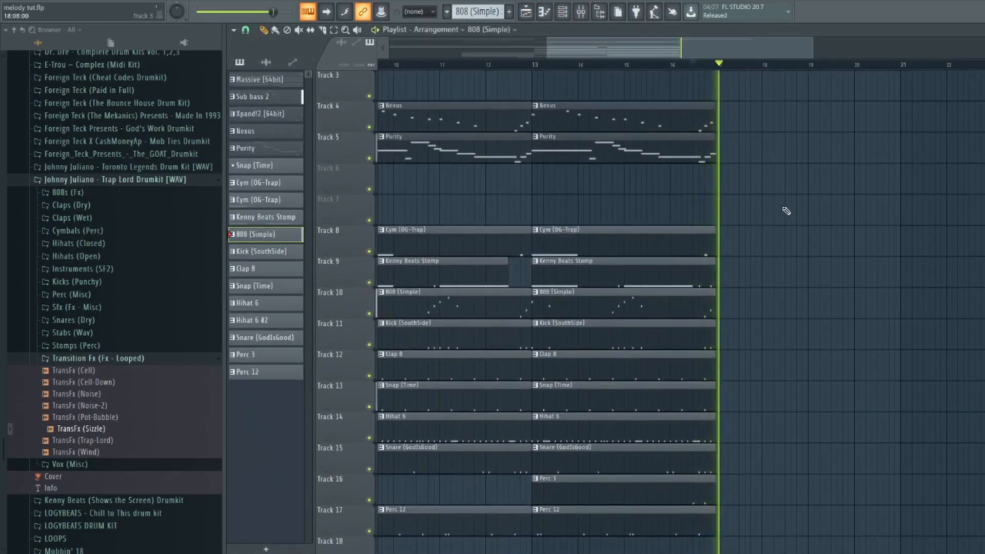
pyautogui.press('space')
# Extend the final G#4 note of the 808 (Simple) pattern to 0:02:00 and check the 808 channel's volume envelope settings
pyautogui.doubleClick(696, 374)
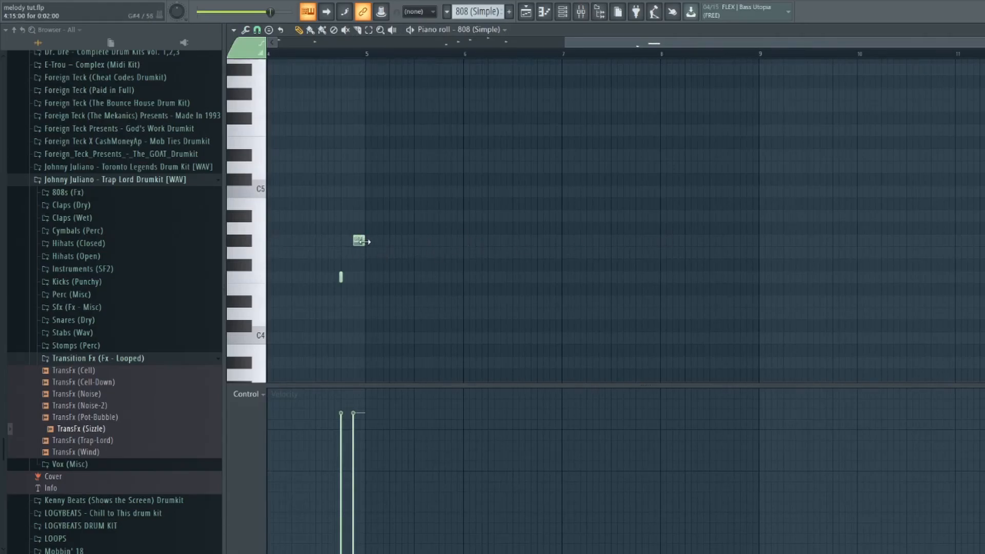
pyautogui.press('F6')
pyautogui.click(417, 270)
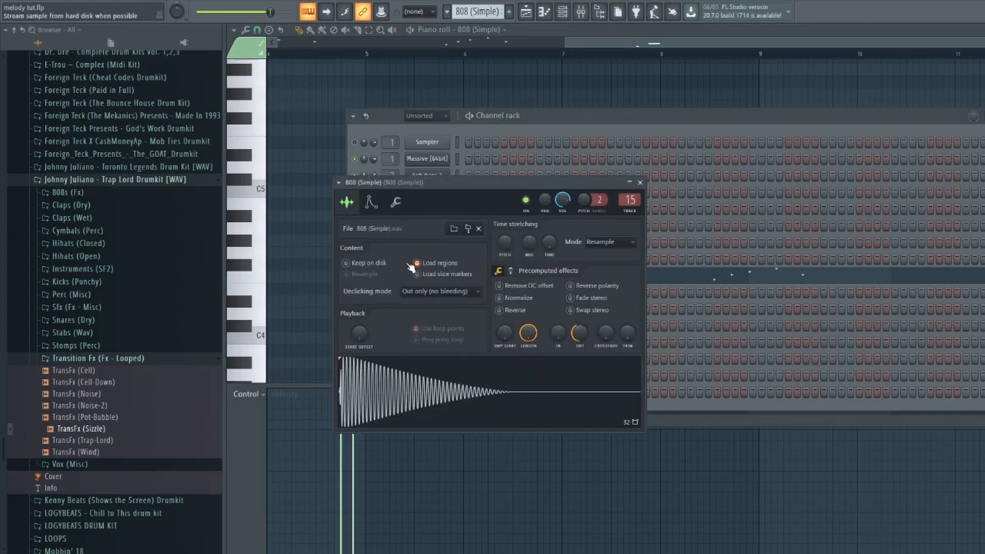
pyautogui.click(376, 202)
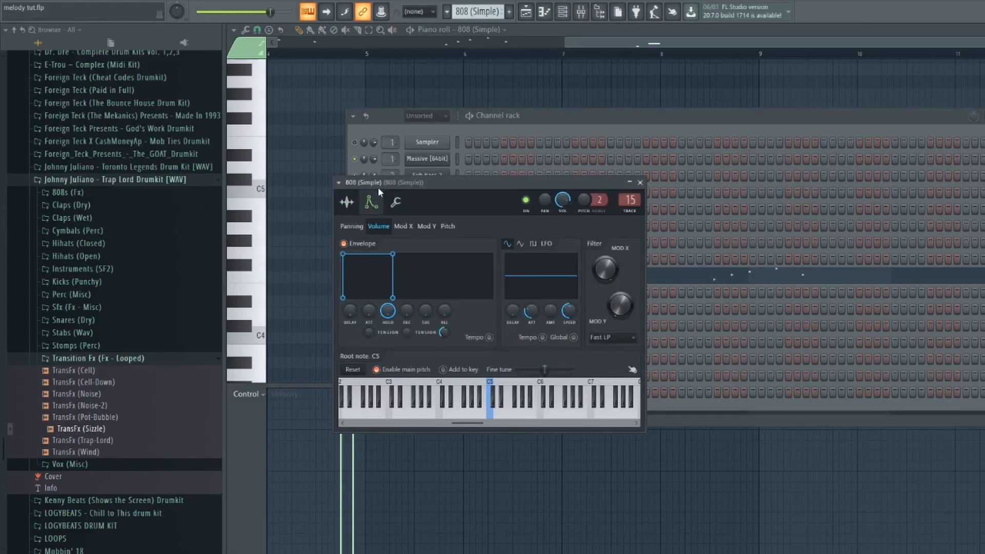
pyautogui.moveTo(385, 184); pyautogui.dragTo(415, 191)
pyautogui.click(396, 123)
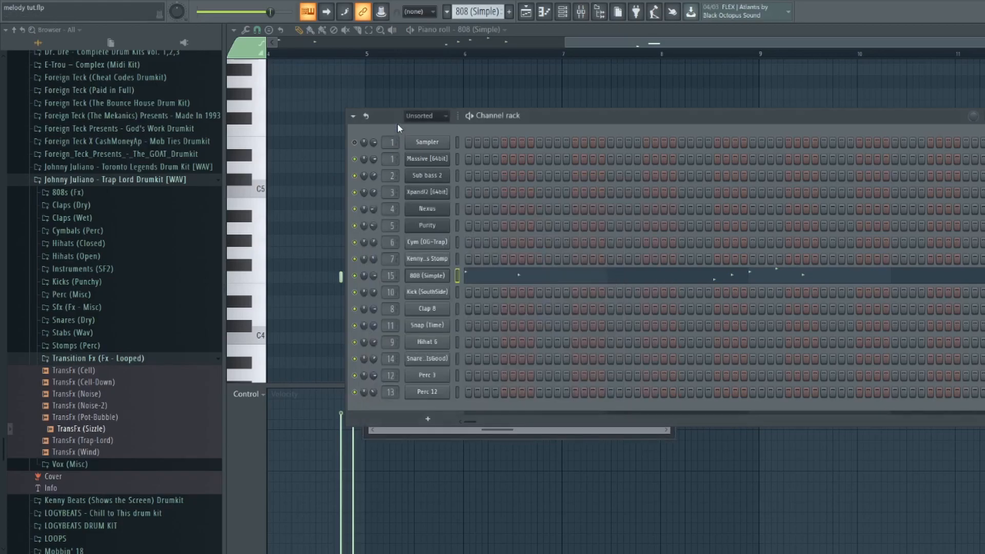
pyautogui.click(393, 82)
pyautogui.moveTo(606, 49); pyautogui.dragTo(507, 49)
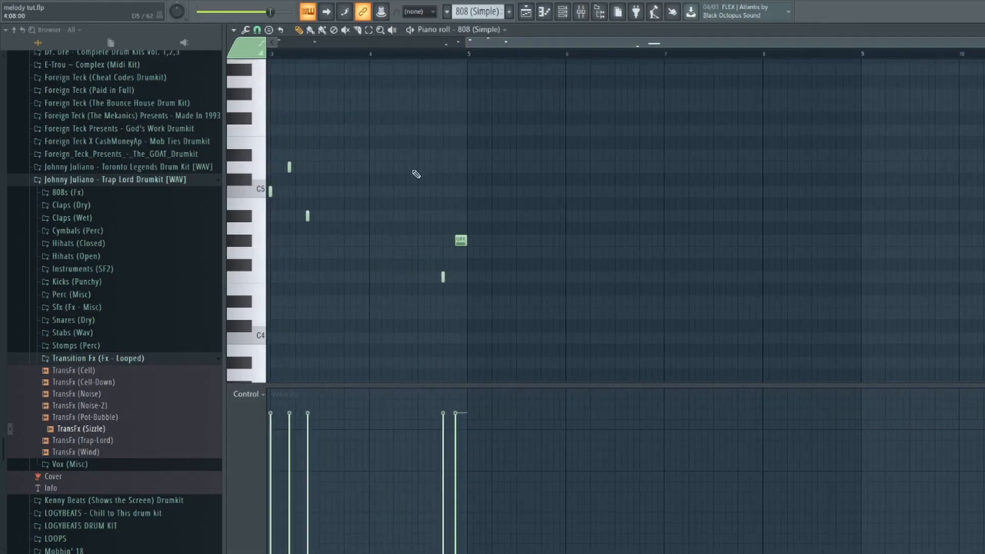
pyautogui.scroll(4, 440, 56)
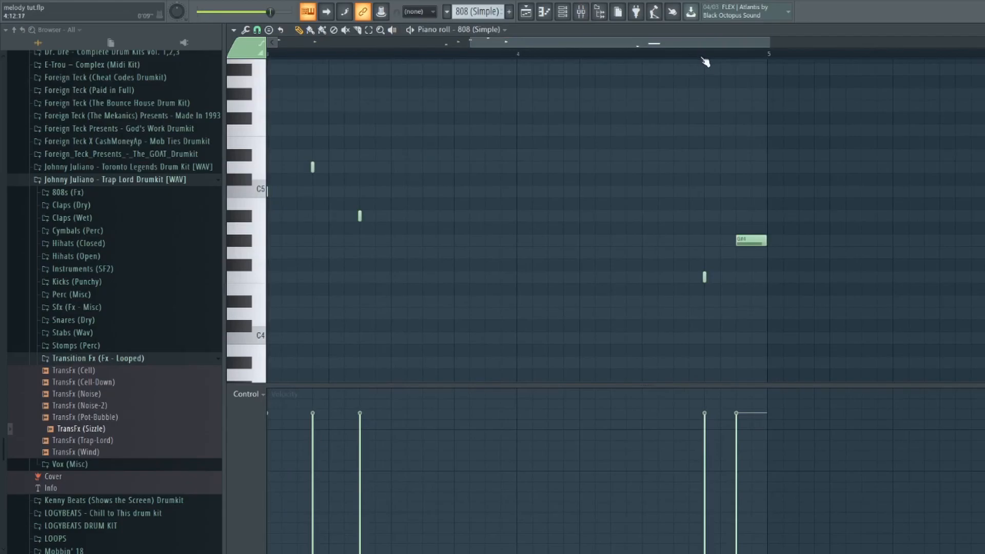
pyautogui.click(542, 17)
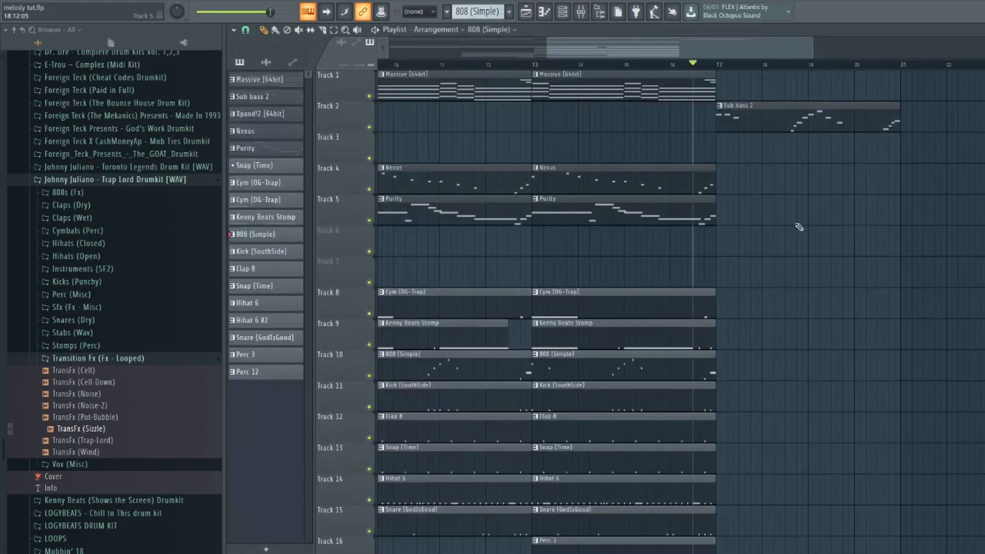
# Place a copy of the Massive clip on Track 1 at bar 17
pyautogui.press('space')
pyautogui.moveTo(681, 85); pyautogui.dragTo(866, 86)
pyautogui.scroll(-3, 798, 76)
# Duplicate the Massive and Sub bass 2 clips from bar 17 to bar 21 and add an Xpand!2 clip there on Track 3
pyautogui.moveTo(794, 194); pyautogui.dragTo(730, 85)
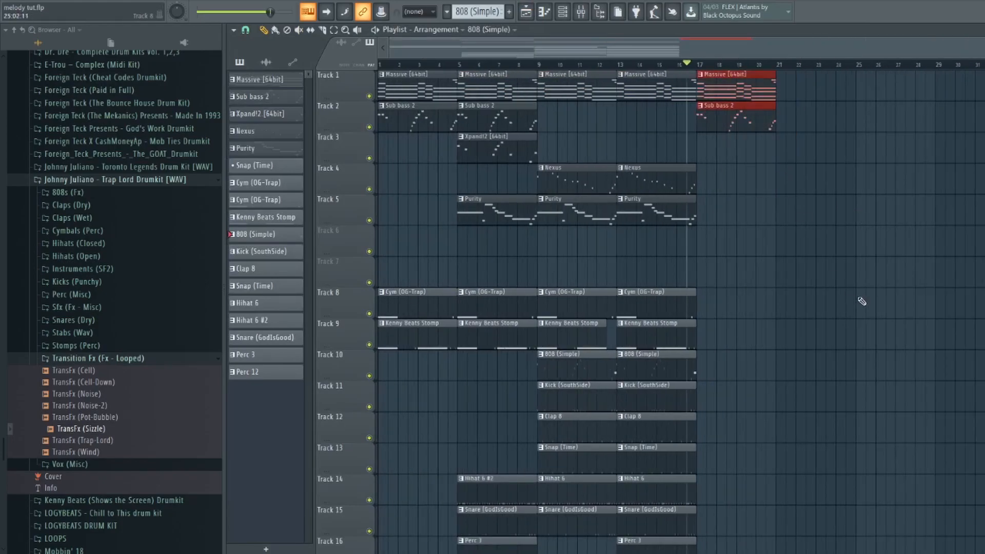
pyautogui.hotkey('ctrl', 'b')
pyautogui.press('space')
pyautogui.scroll(-3, 798, 248)
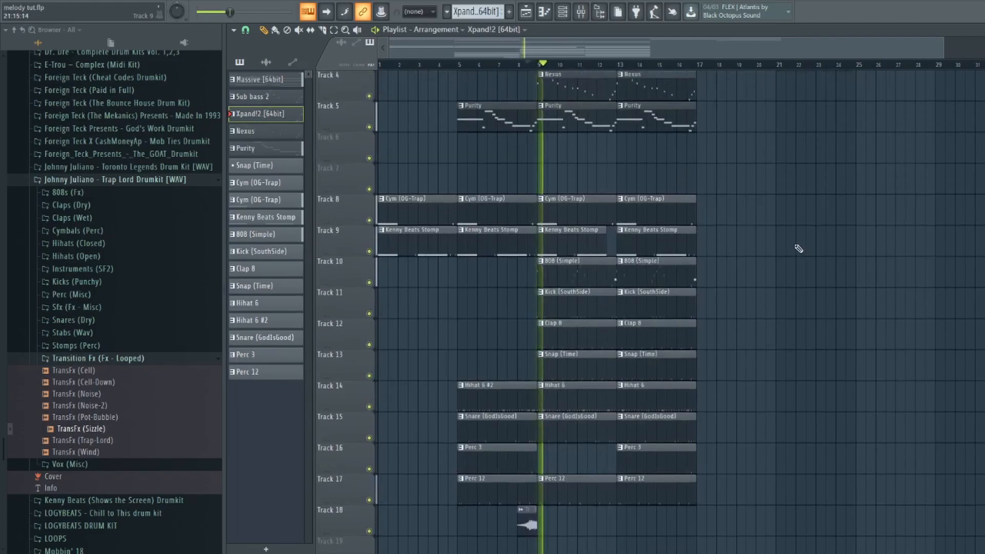
# Place a copy of the TransFx (Sizzle) clip on Track 18 at bar 16
pyautogui.scroll(-4, 729, 418)
pyautogui.click(527, 395)
pyautogui.click(677, 405)
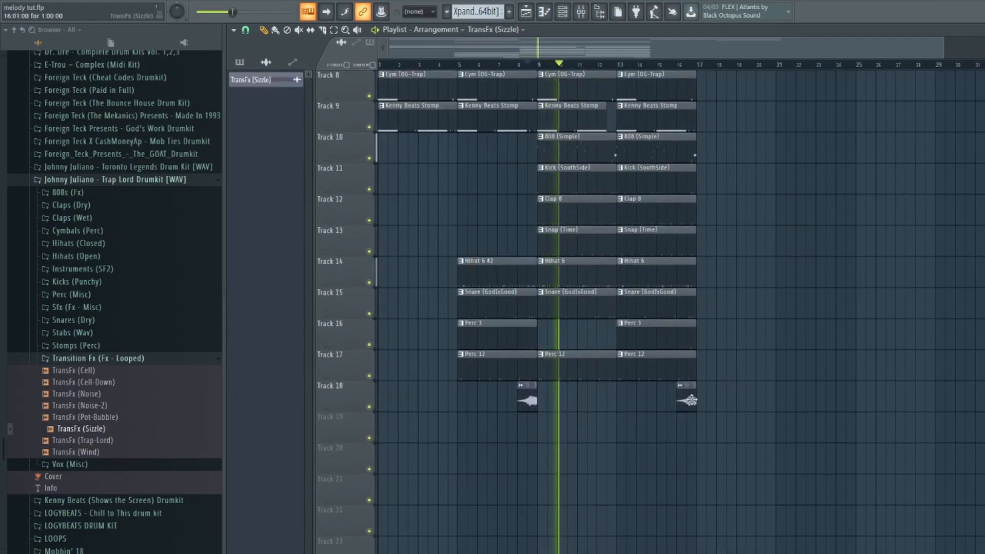
# Duplicate the Perc 3, Cym (OG-Trap) and Kenny Beats Stomp clips from bar 13 to bar 17
pyautogui.moveTo(692, 342); pyautogui.dragTo(670, 336)
pyautogui.hotkey('ctrl', 'b')
pyautogui.scroll(2, 752, 261)
pyautogui.moveTo(692, 157); pyautogui.dragTo(670, 154)
pyautogui.hotkey('ctrl', 'b')
pyautogui.moveTo(713, 194); pyautogui.dragTo(617, 163)
pyautogui.hotkey('ctrl', 'b')
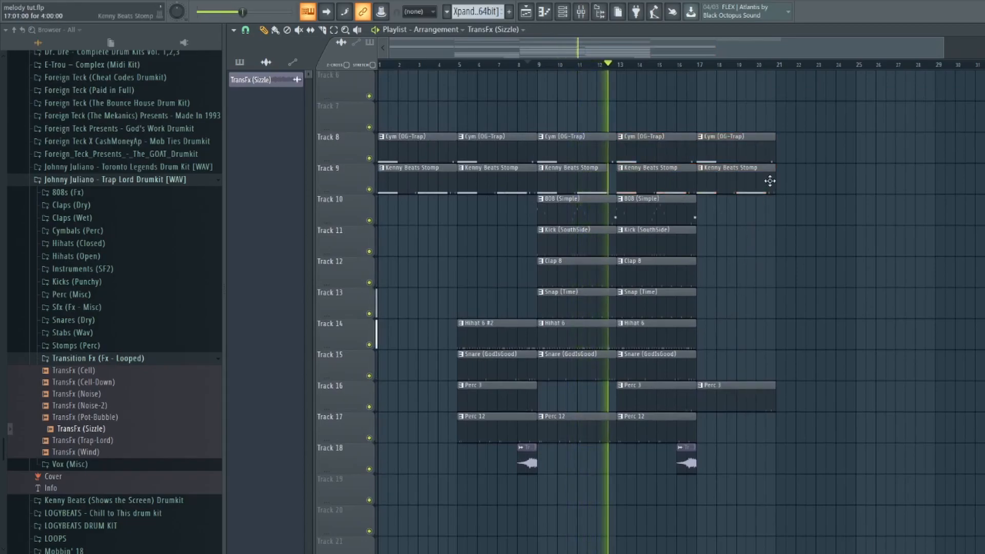
# Trim the Kenny Beats Stomp clip at bar 17 to one bar and place a half-bar piece at the end of bar 20
pyautogui.moveTo(776, 185); pyautogui.dragTo(718, 185)
pyautogui.click(666, 186)
pyautogui.click(699, 124)
pyautogui.moveTo(698, 123); pyautogui.dragTo(765, 192)
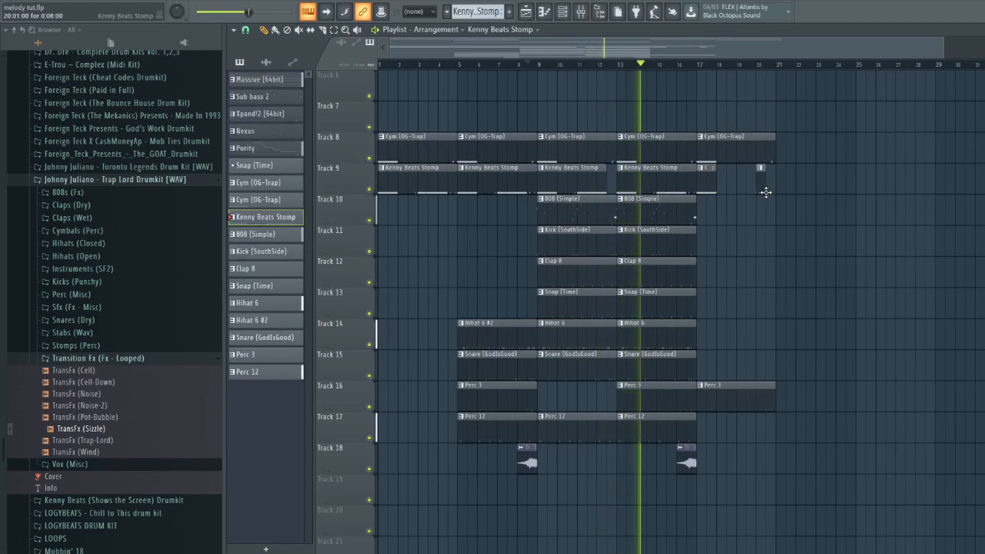
pyautogui.scroll(5, 812, 192)
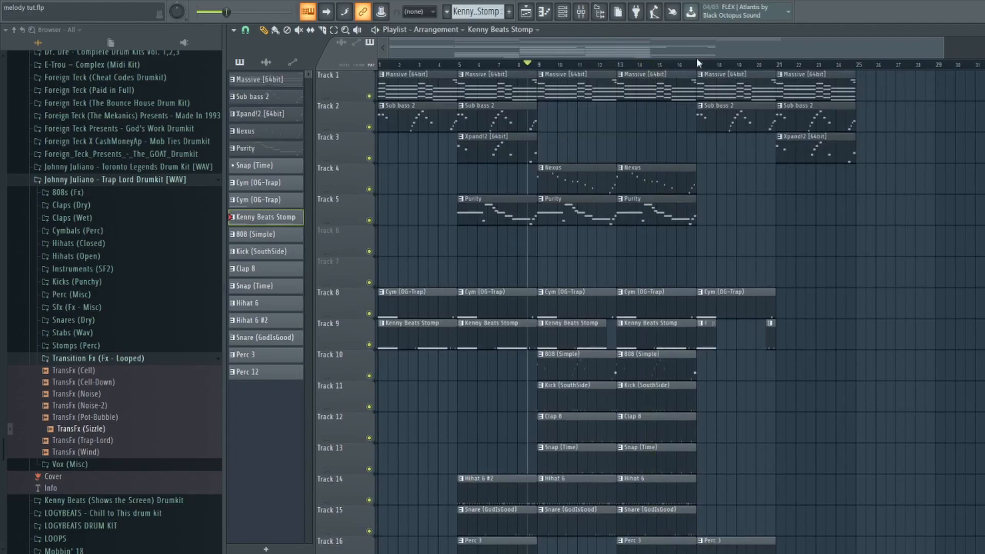
# Select bars 17 to 20 and add Snap (Time) and Snare (GodIsGood) clips there on Tracks 13 and 15
pyautogui.moveTo(698, 65); pyautogui.dragTo(776, 68)
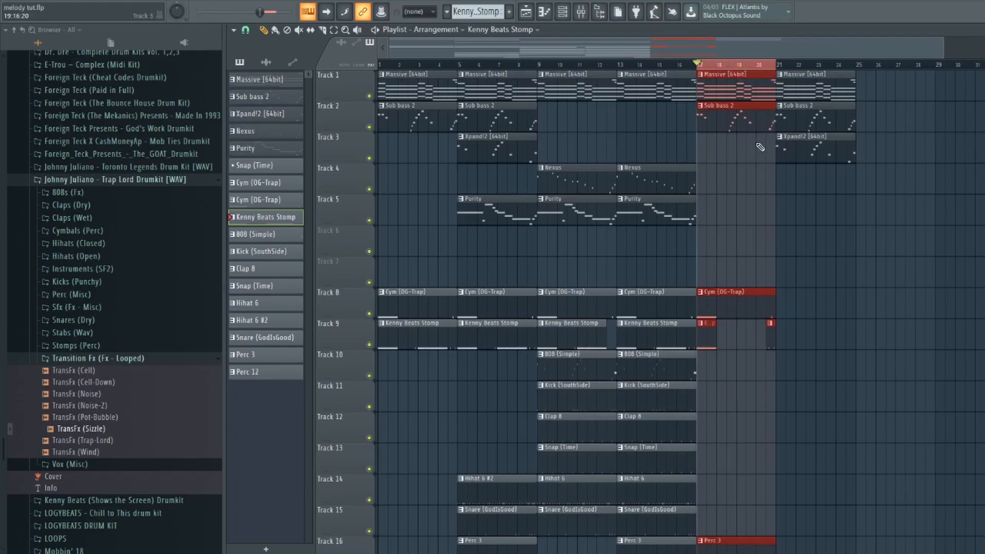
pyautogui.scroll(-3, 693, 216)
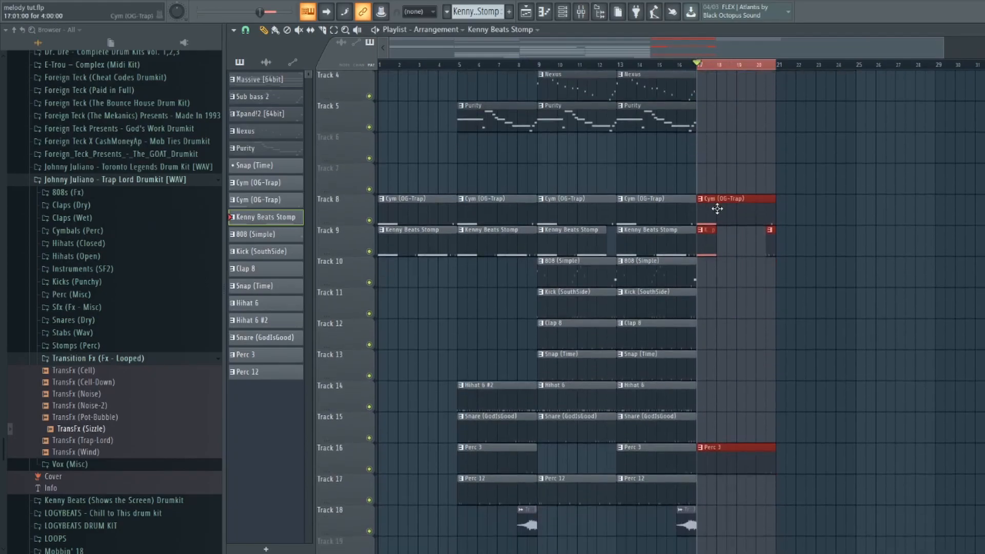
pyautogui.scroll(-2, 717, 208)
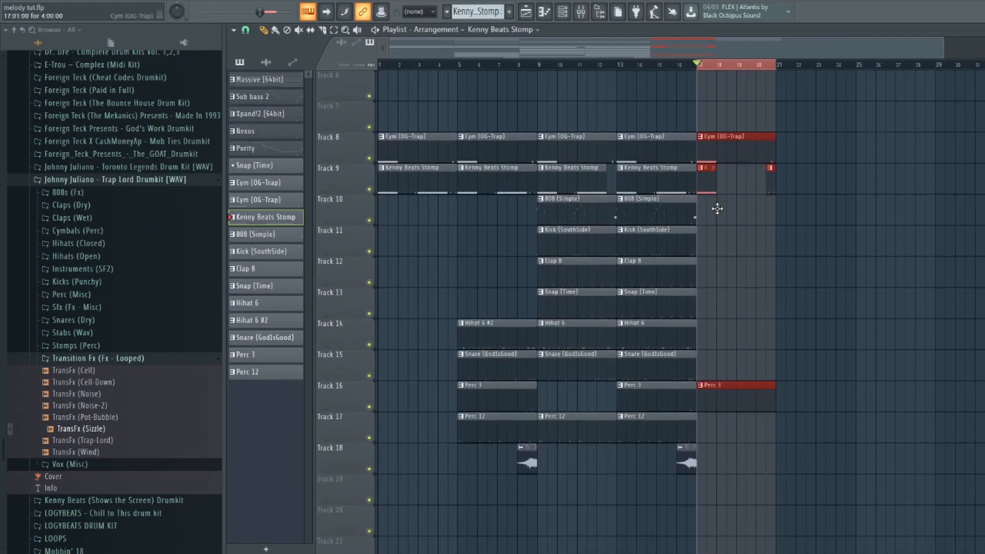
pyautogui.click(644, 310)
pyautogui.scroll(-1, 713, 303)
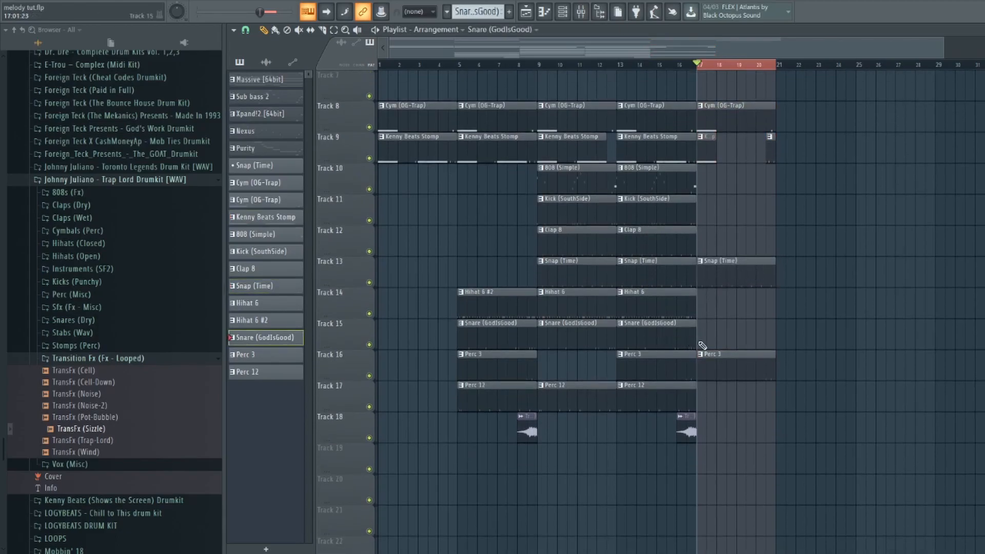
pyautogui.scroll(-2, 917, 322)
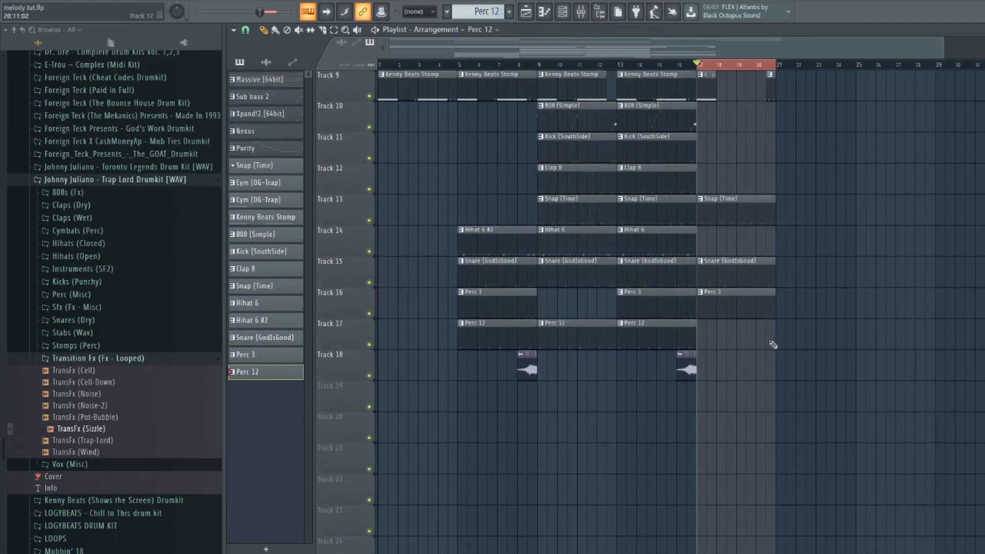
# Play the arrangement from bar 15 into the new section at bar 17 and review its tracks
pyautogui.scroll(8, 773, 344)
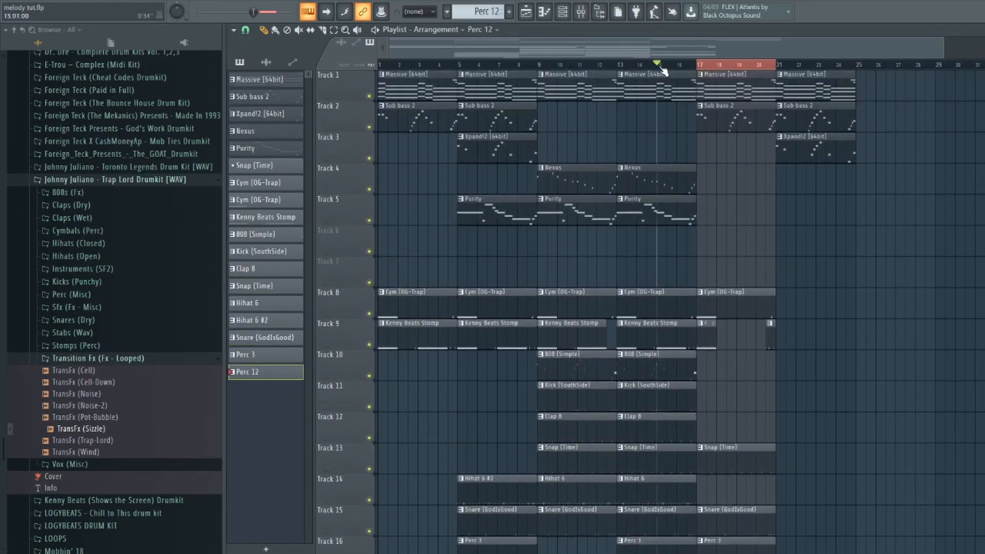
pyautogui.scroll(-3, 772, 241)
pyautogui.scroll(3, 767, 237)
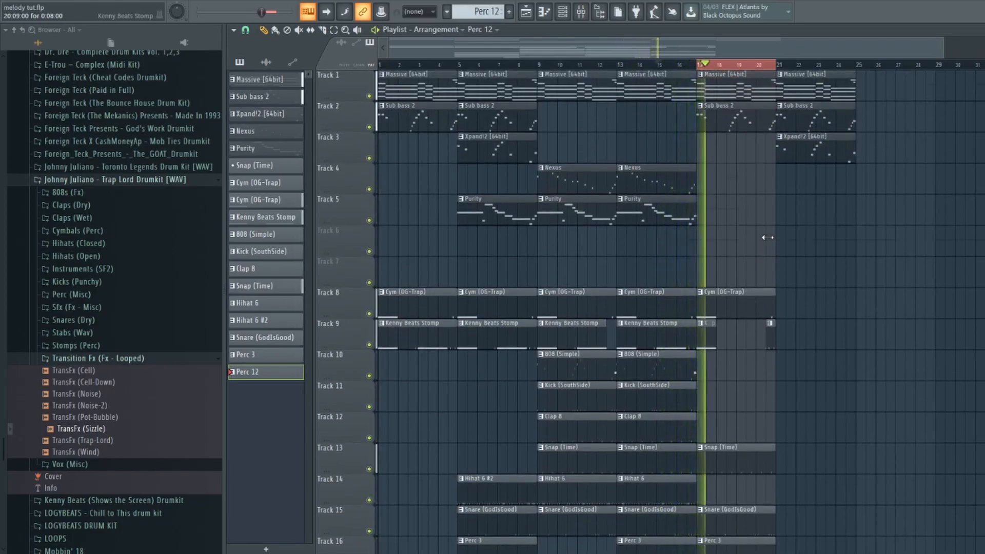
pyautogui.scroll(-2, 767, 237)
pyautogui.scroll(-3, 767, 237)
pyautogui.scroll(3, 767, 237)
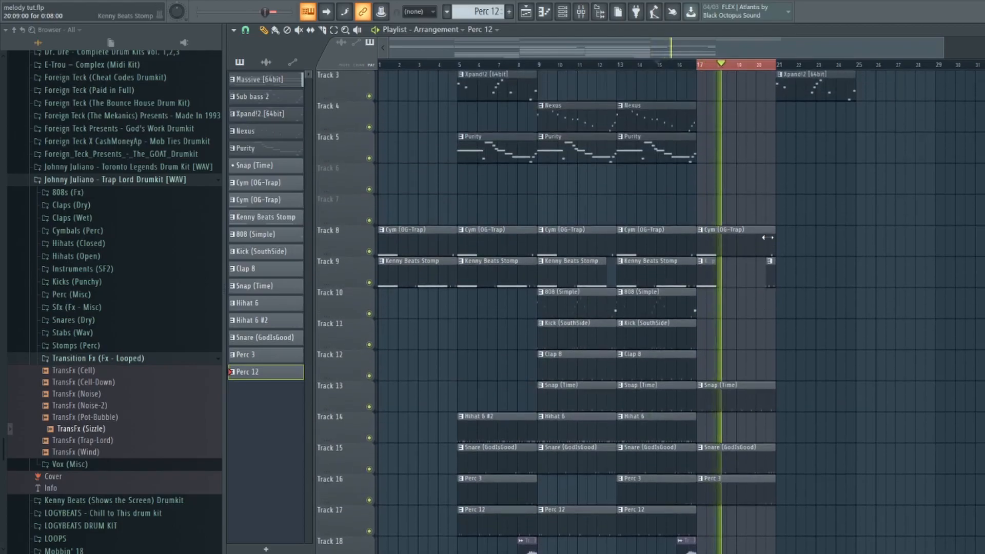
pyautogui.scroll(2, 819, 157)
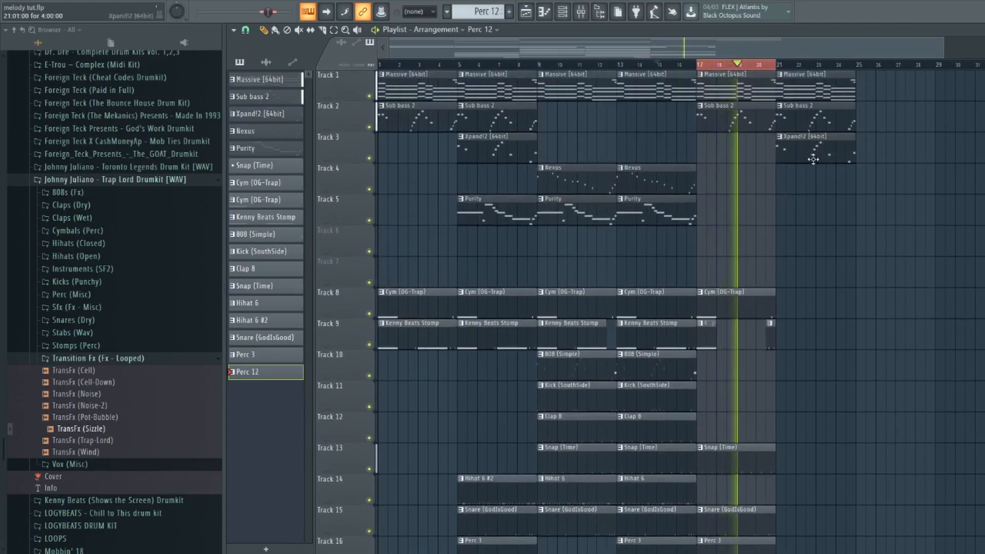
# Delete the Massive and Sub bass 2 clips at bar 21 and duplicate the whole bar 17 to 20 section there
pyautogui.rightClick(800, 116)
pyautogui.rightClick(803, 86)
pyautogui.hotkey('ctrl', 'b')
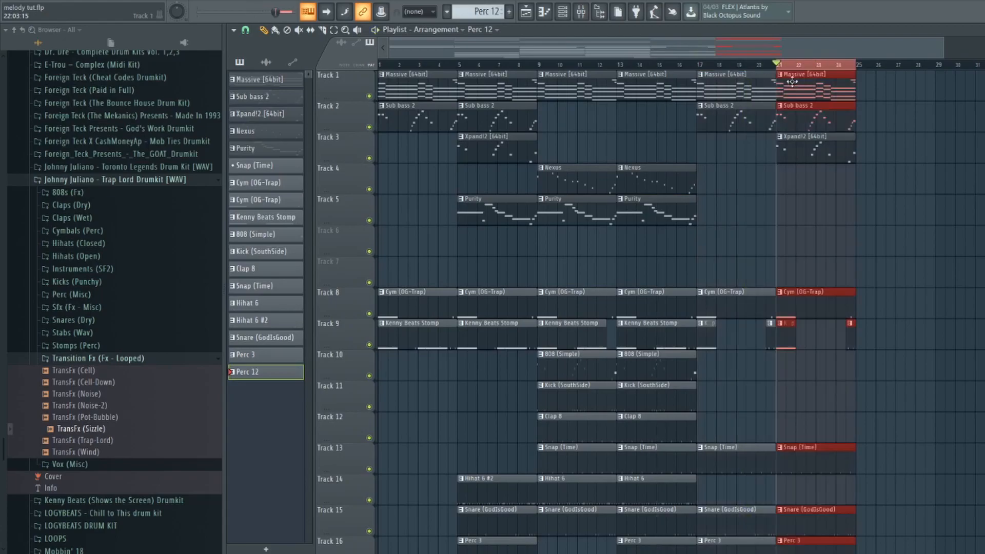
# Play from bar 17 and trim the Snap (Time) clip there to a length of 3:08:00
pyautogui.click(697, 66)
pyautogui.scroll(-3, 733, 252)
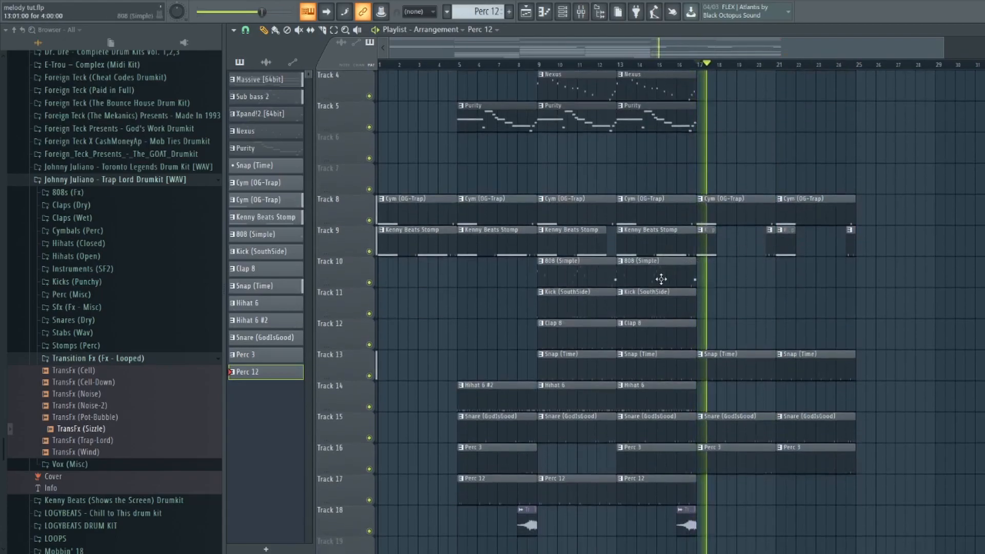
pyautogui.moveTo(773, 376); pyautogui.dragTo(764, 373)
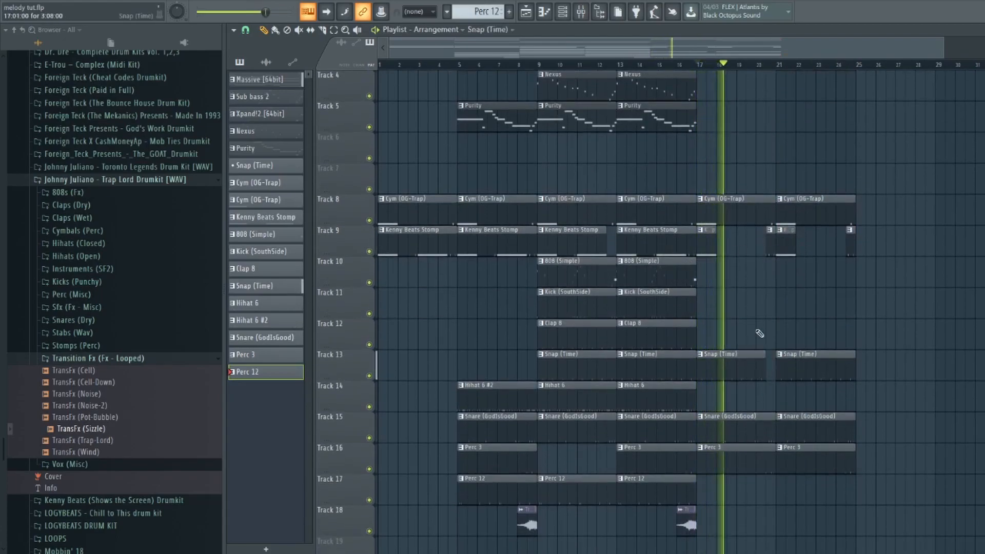
# Place copies of the Clap 8, Hihat 6 and Kick (SouthSide) clips at bar 21 on Tracks 12, 14 and 11
pyautogui.scroll(-2, 738, 336)
pyautogui.click(685, 275)
pyautogui.click(782, 270)
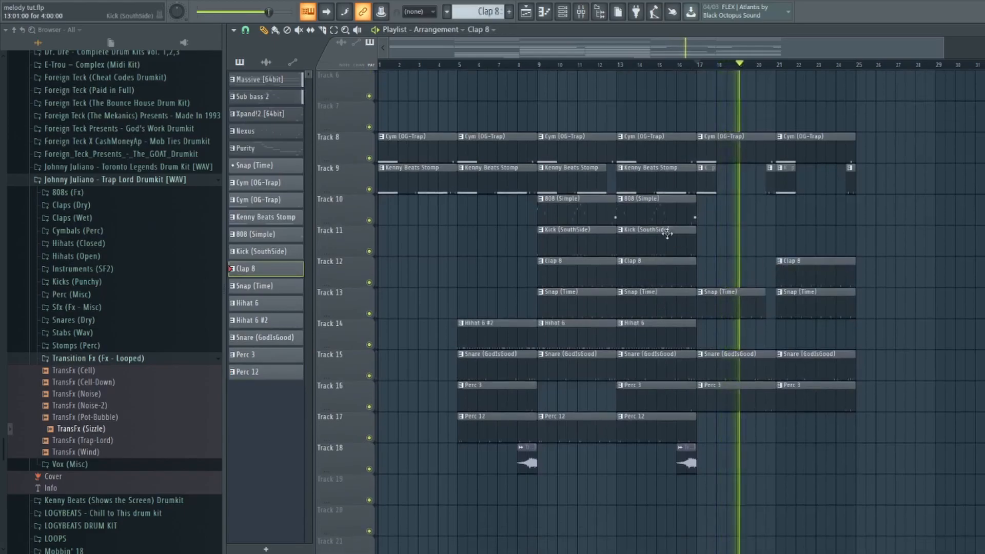
pyautogui.click(671, 334)
pyautogui.click(783, 333)
pyautogui.click(670, 238)
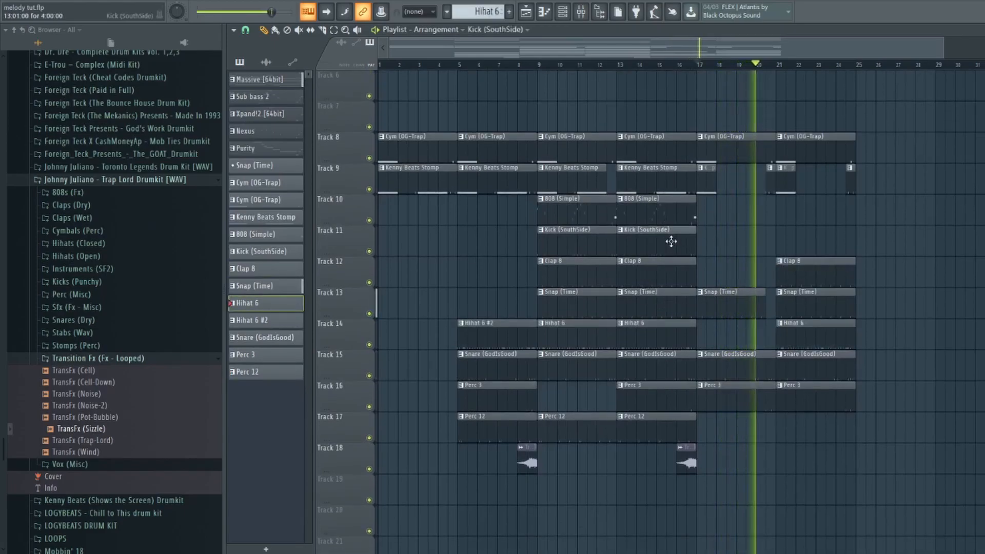
pyautogui.click(782, 242)
# Play the bar 21 section, select its Xpand!2 clip on Track 3, and return the playhead to bar 21
pyautogui.scroll(3, 821, 273)
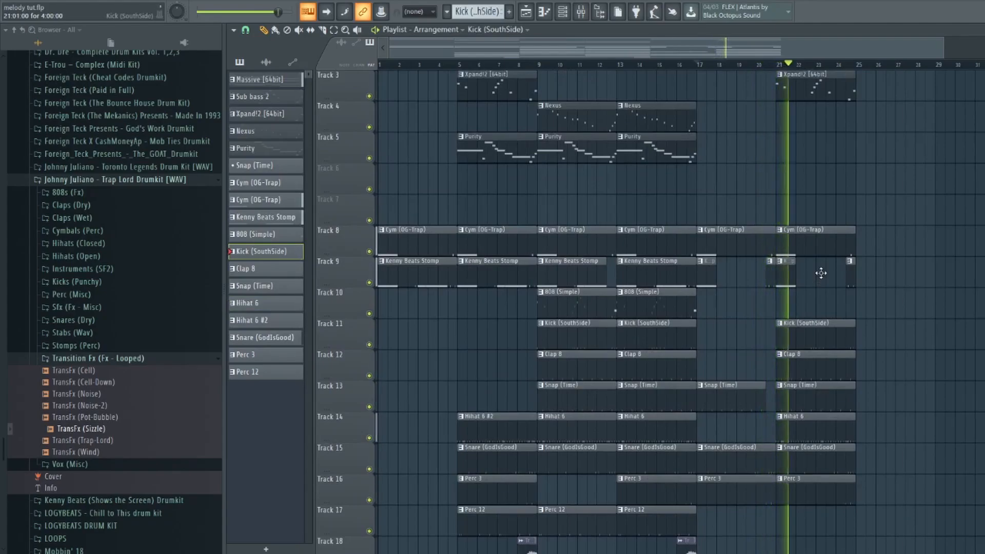
pyautogui.click(568, 17)
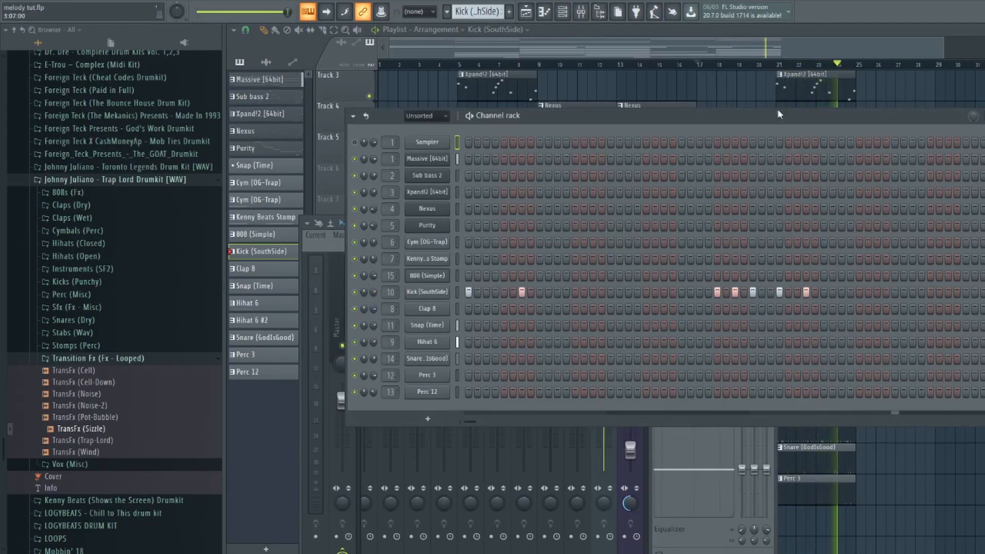
pyautogui.click(804, 93)
pyautogui.press('space')
pyautogui.scroll(2, 800, 97)
pyautogui.click(779, 65)
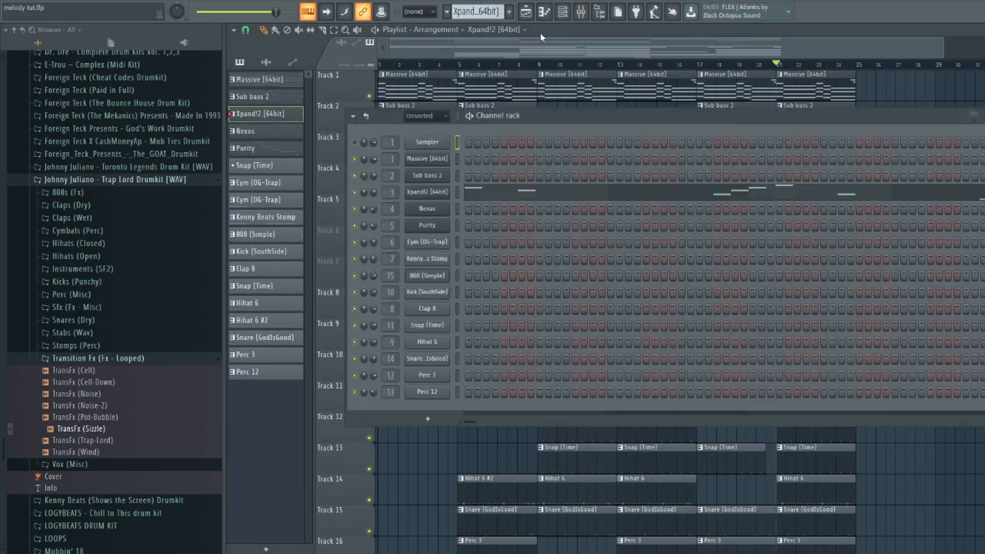
# Load Fruity Parametric EQ 2 into slot 3 of the Xpand!2 mixer track
pyautogui.click(566, 15)
pyautogui.click(424, 191)
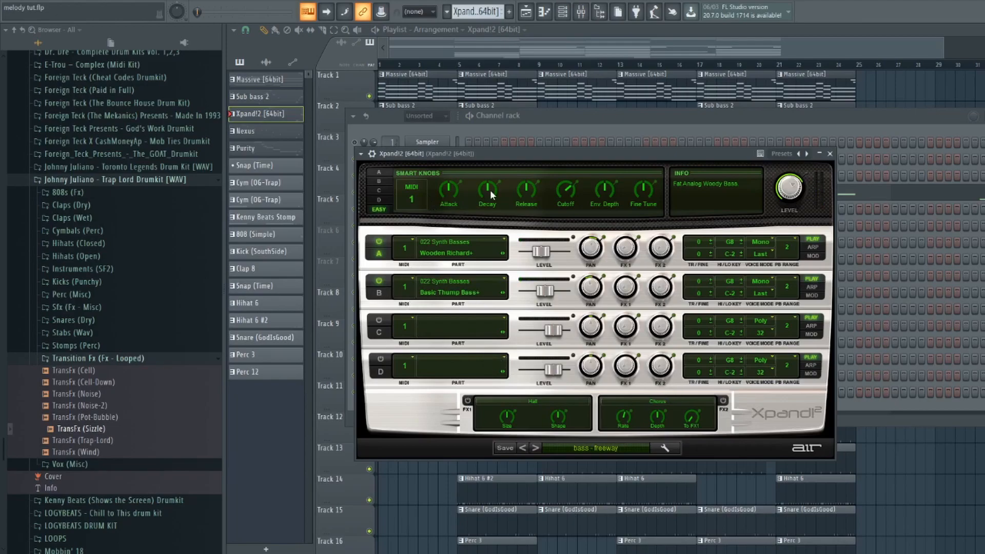
pyautogui.click(561, 121)
pyautogui.click(580, 11)
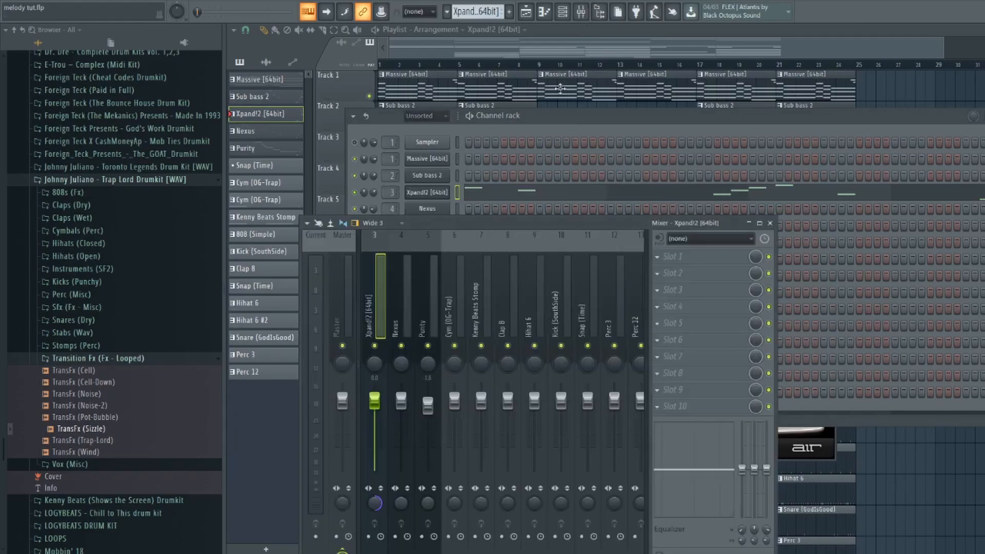
pyautogui.click(672, 290)
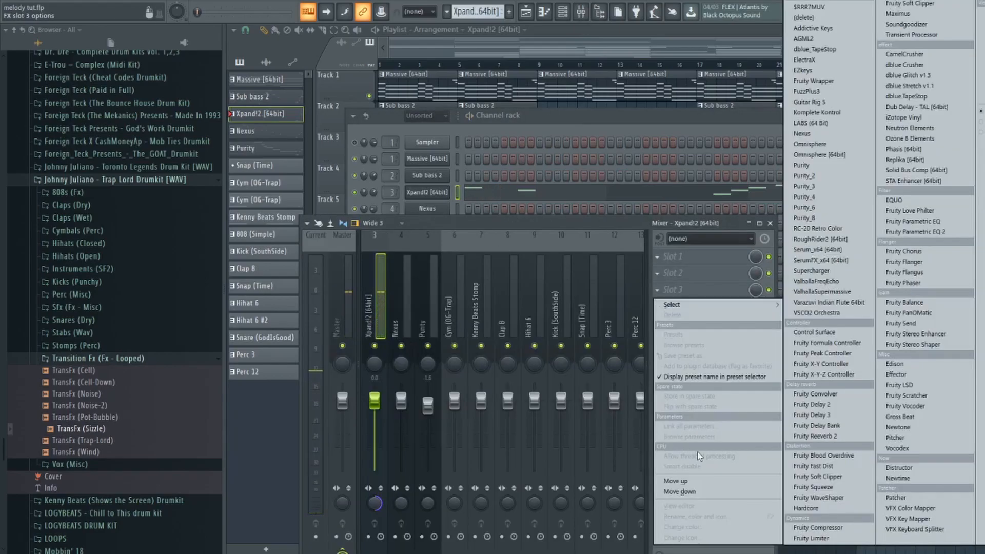
pyautogui.click(881, 233)
# Roll off the lows and highs of the Xpand!2 sound and cut a deep, narrow notch with EQ band 3
pyautogui.moveTo(328, 276); pyautogui.dragTo(317, 275)
pyautogui.moveTo(367, 229); pyautogui.dragTo(339, 225)
pyautogui.moveTo(490, 229); pyautogui.dragTo(465, 277)
pyautogui.moveTo(392, 229); pyautogui.dragTo(376, 180)
pyautogui.moveTo(577, 306); pyautogui.dragTo(577, 319)
pyautogui.moveTo(377, 181); pyautogui.dragTo(377, 259)
pyautogui.moveTo(338, 226); pyautogui.dragTo(344, 227)
# Cut a narrow notch with EQ band 4, lower band 2 to -2.4 dB at 63 Hz, and refine the low cut
pyautogui.moveTo(416, 229); pyautogui.dragTo(407, 181)
pyautogui.moveTo(588, 178); pyautogui.dragTo(591, 267)
pyautogui.moveTo(342, 229); pyautogui.dragTo(342, 236)
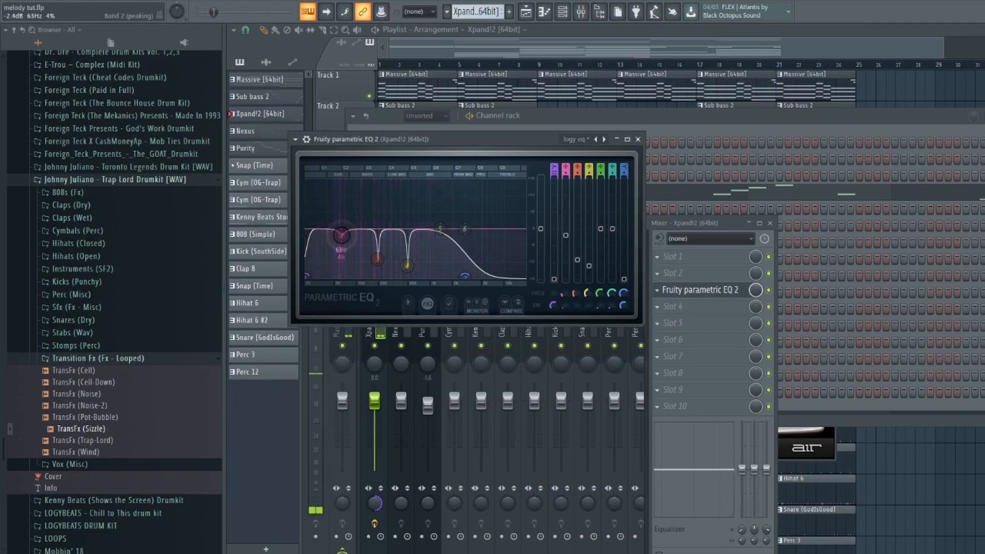
pyautogui.moveTo(312, 272); pyautogui.dragTo(317, 272)
pyautogui.click(638, 139)
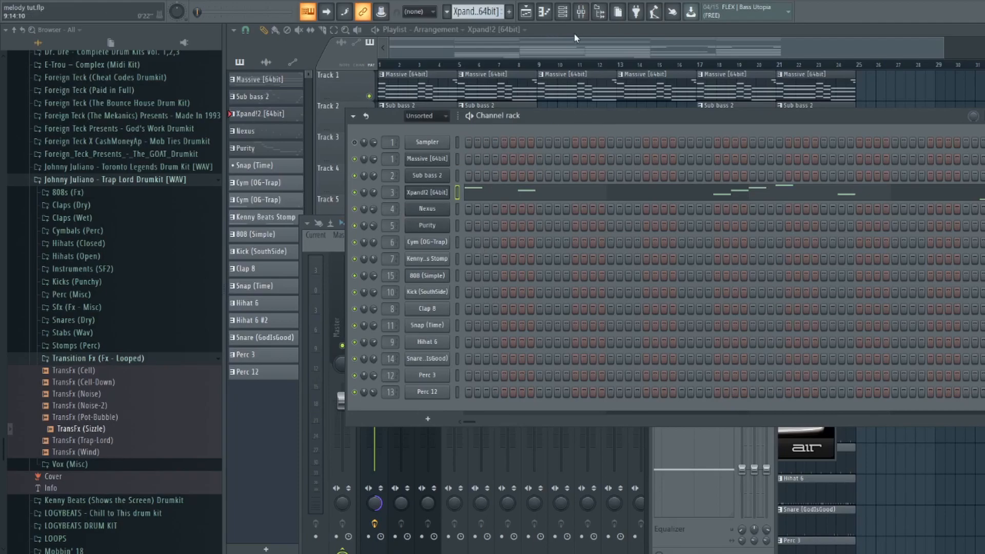
# Play the arrangement from bar 7 to hear the equalised Xpand!2 in context
pyautogui.click(593, 41)
pyautogui.scroll(-1, 601, 64)
pyautogui.click(504, 72)
pyautogui.click(491, 65)
pyautogui.click(484, 65)
pyautogui.press('space')
pyautogui.scroll(-5, 714, 228)
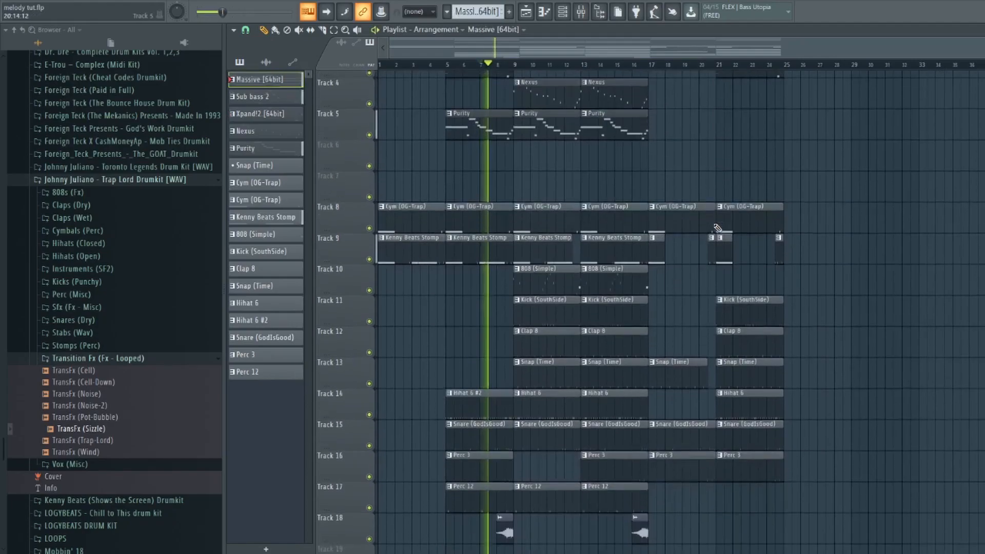
# Place a copy of the TransFx (Sizzle) clip at bar 24 on Track 18 and stop playback
pyautogui.click(643, 442)
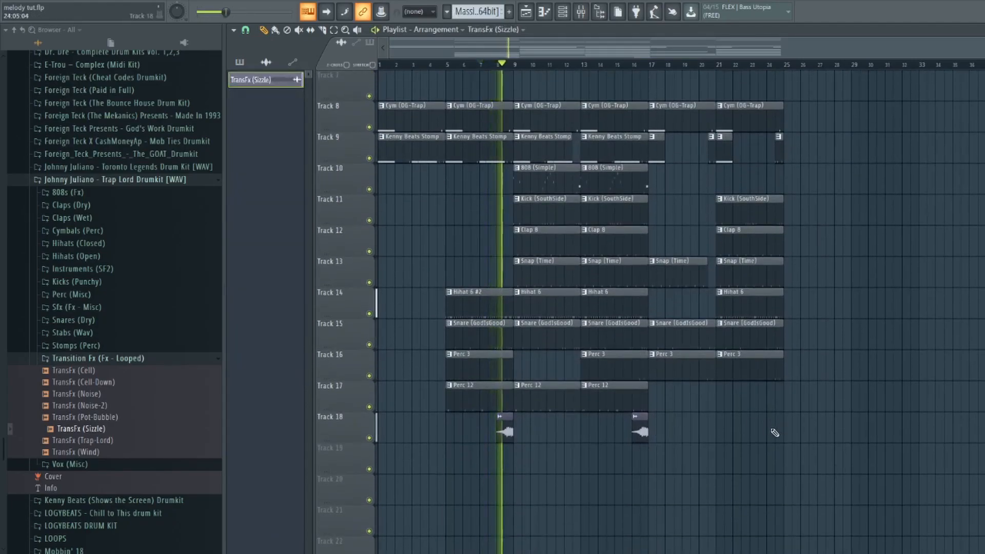
pyautogui.scroll(5, 821, 379)
pyautogui.press('space')
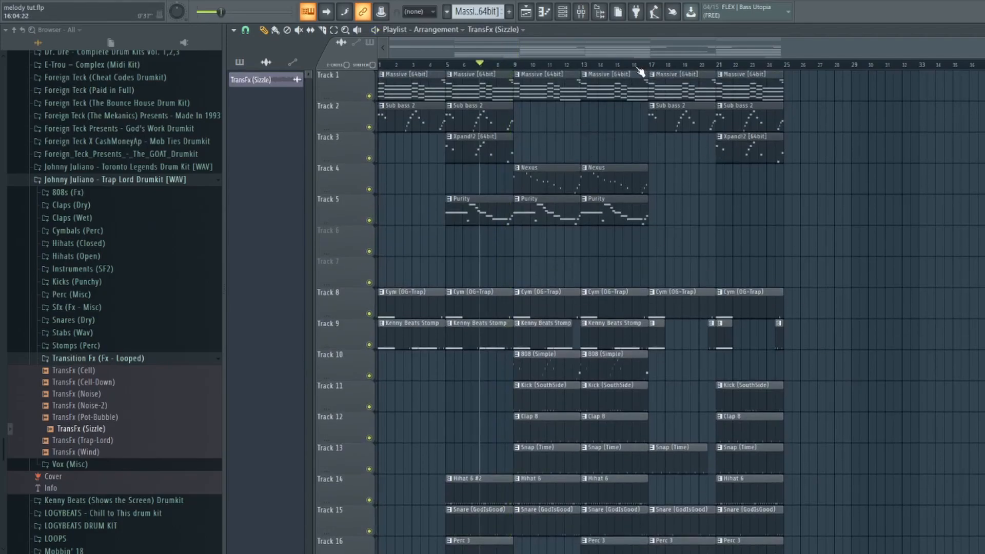
# Review the sections from bar 17 to 24 by selecting their clips, and clear the selection
pyautogui.moveTo(655, 69); pyautogui.dragTo(779, 70)
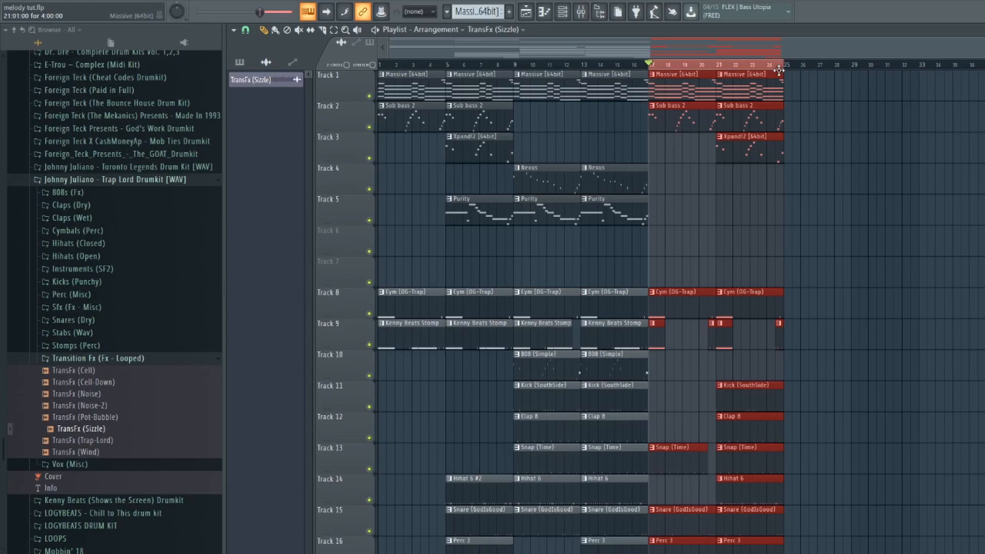
pyautogui.scroll(-3, 714, 461)
pyautogui.scroll(3, 721, 287)
pyautogui.scroll(-2, 478, 226)
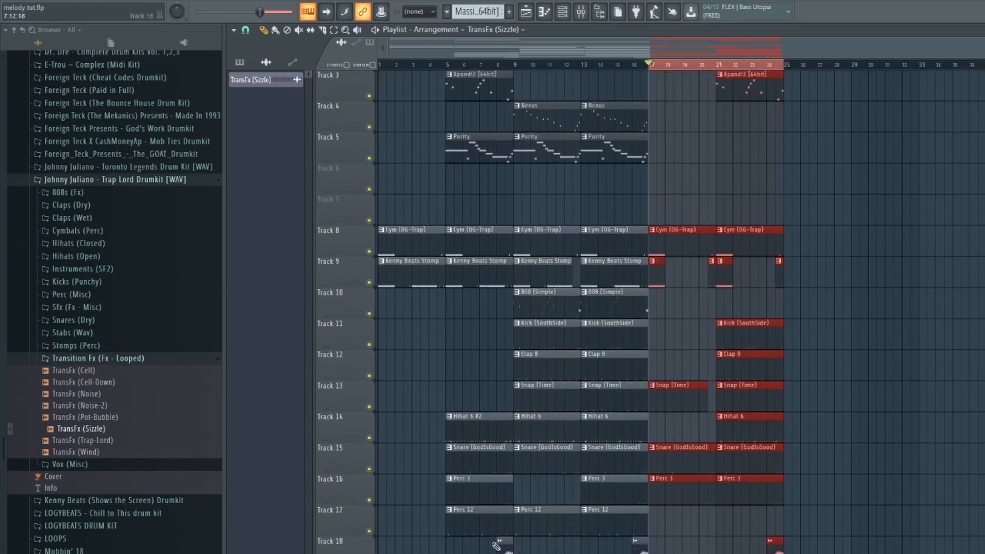
pyautogui.scroll(2, 470, 202)
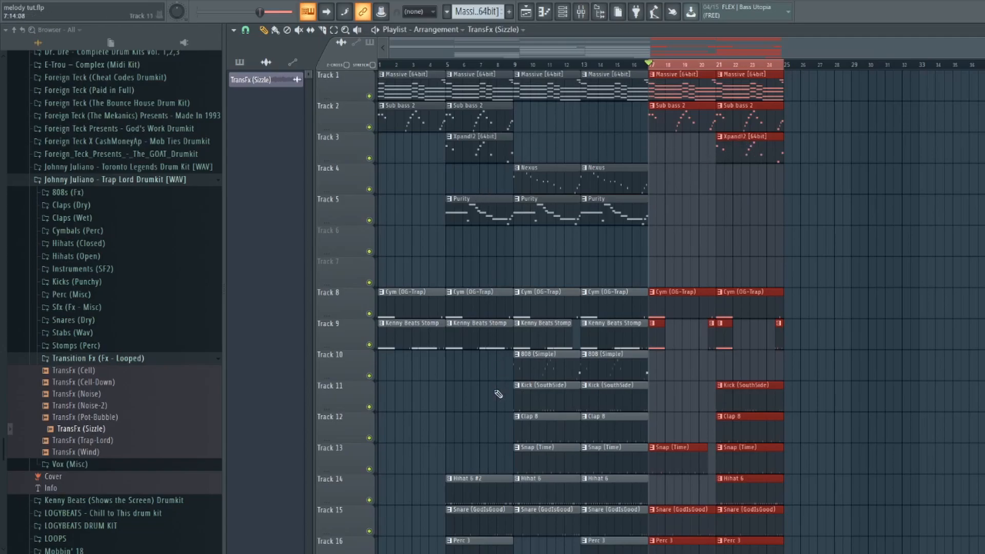
pyautogui.click(719, 66)
pyautogui.moveTo(766, 77); pyautogui.dragTo(730, 549)
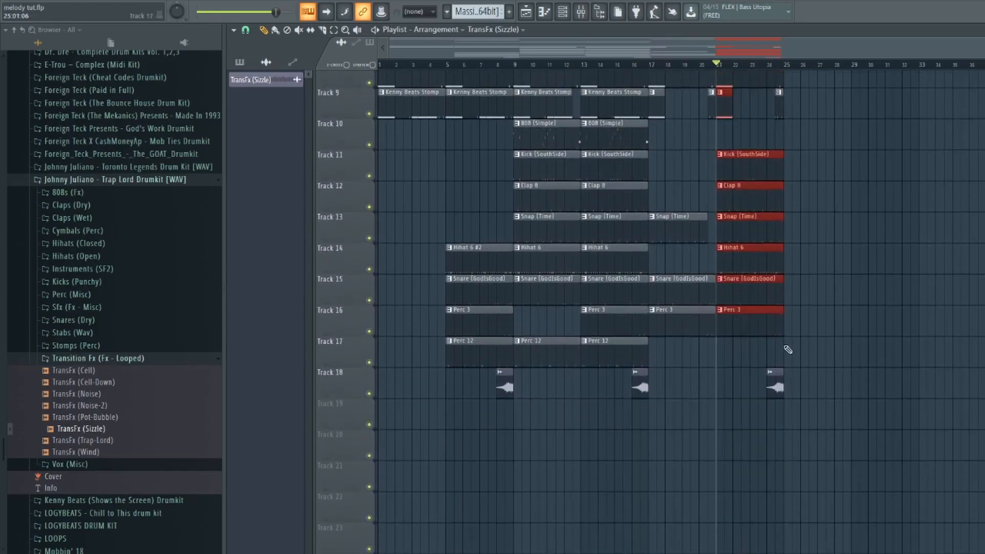
pyautogui.scroll(2, 786, 352)
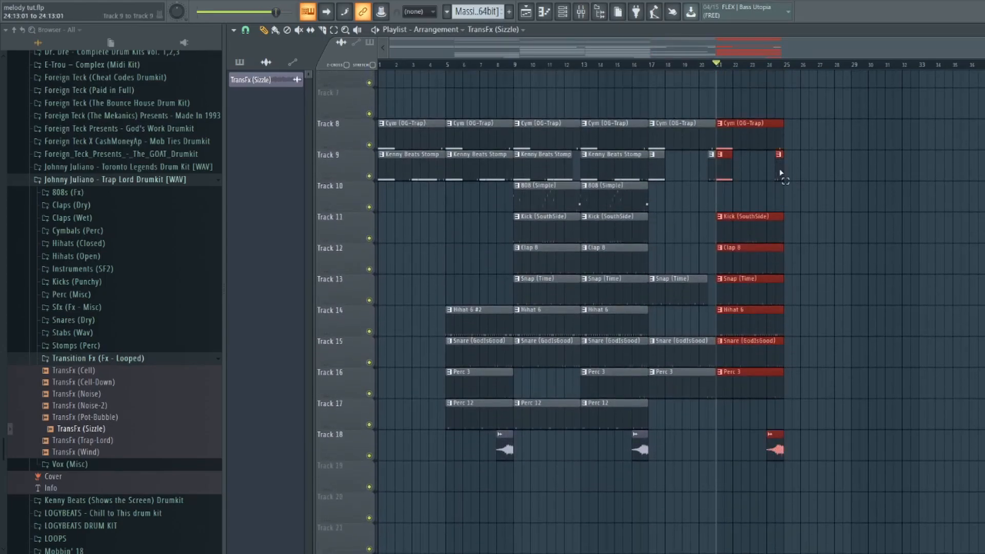
pyautogui.scroll(6, 827, 107)
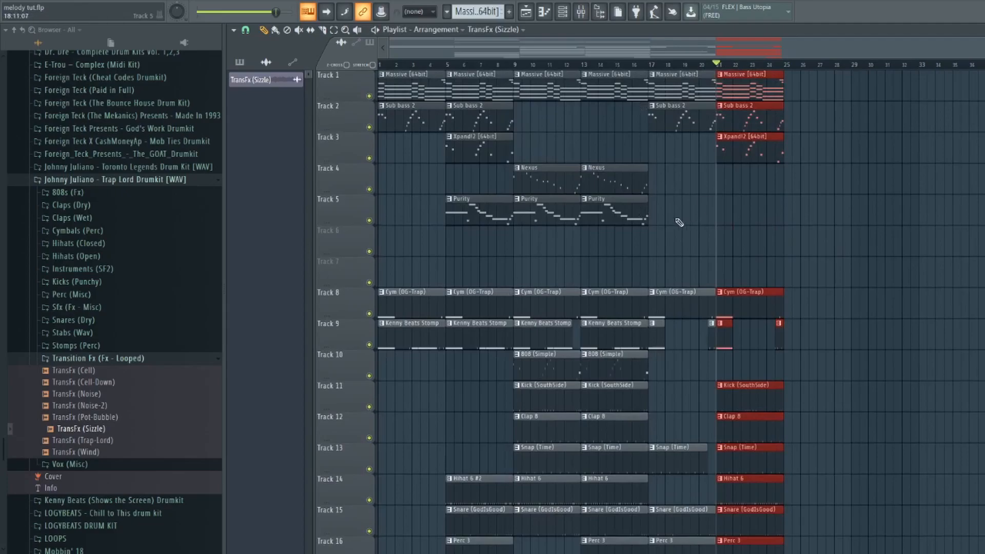
pyautogui.click(706, 229)
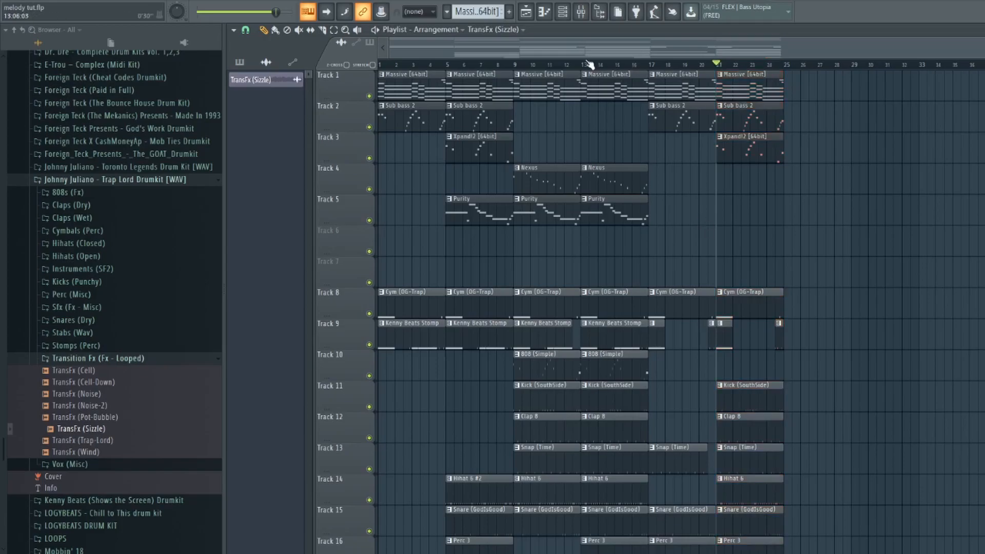
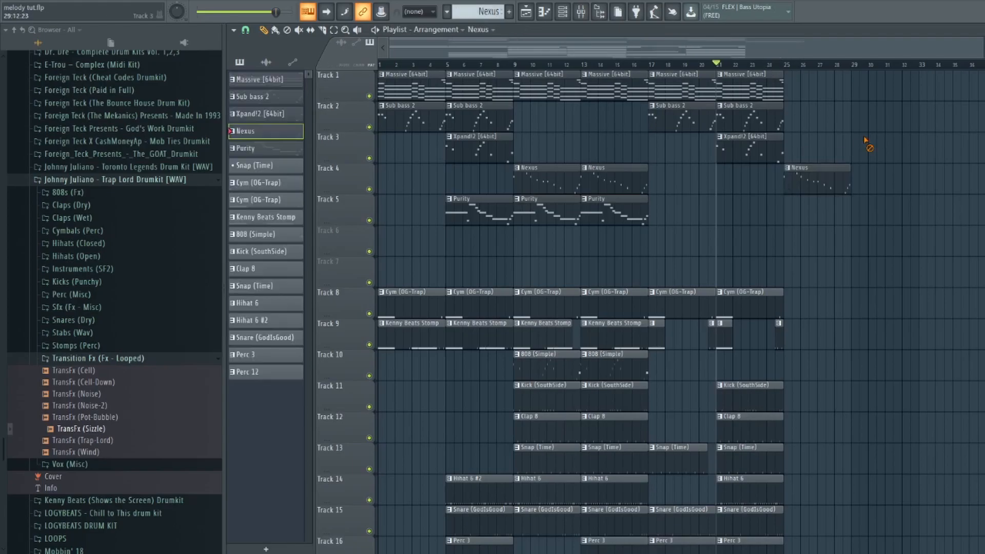
# Delete the Nexus clip at bar 25 and place a copy of the Purity clip there on Track 5
pyautogui.rightClick(801, 179)
pyautogui.click(605, 214)
pyautogui.click(793, 217)
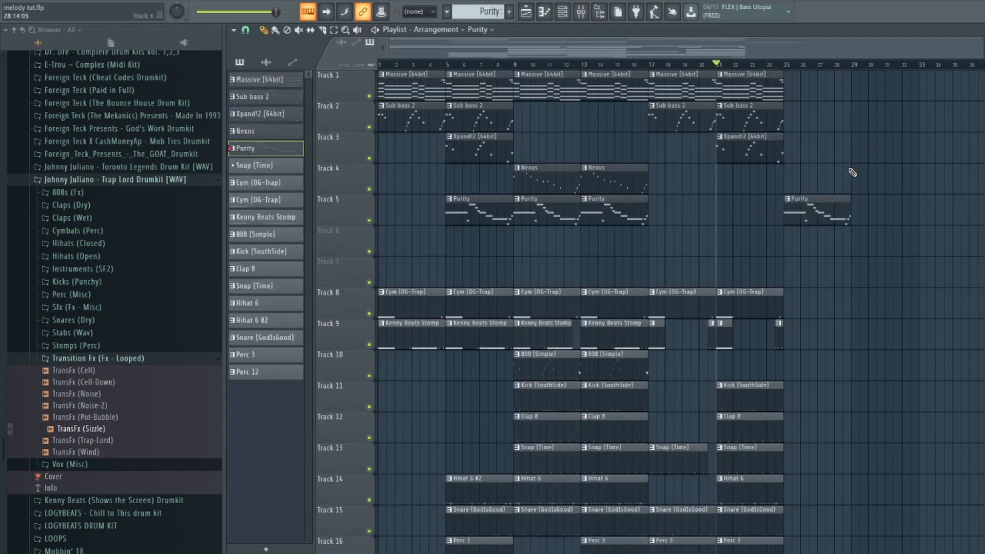
# Duplicate the Massive, Sub bass 2 and Xpand!2 clips from bar 21 to bar 25
pyautogui.moveTo(754, 183); pyautogui.dragTo(743, 78)
pyautogui.hotkey('ctrl', 'b')
pyautogui.hotkey('ctrl', 'd')
pyautogui.click(660, 67)
pyautogui.scroll(-2, 752, 220)
pyautogui.scroll(2, 753, 221)
pyautogui.rightClick(809, 163)
pyautogui.click(766, 158)
pyautogui.hotkey('ctrl', 'b')
# Place copies of the Kick (SouthSide) and Cym (OG-Trap) clips at bar 25 on Tracks 11 and 8
pyautogui.scroll(-2, 548, 336)
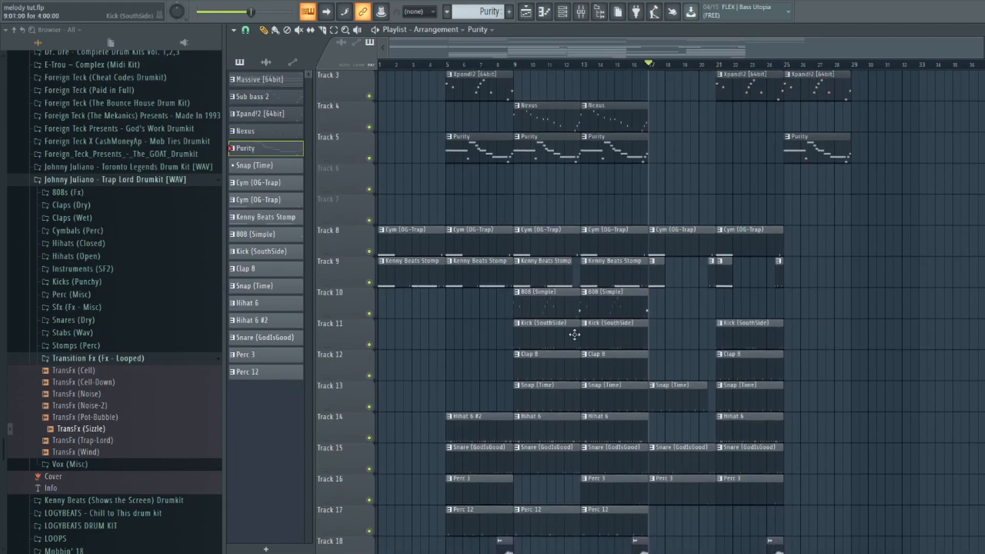
pyautogui.scroll(-1, 676, 322)
pyautogui.click(555, 301)
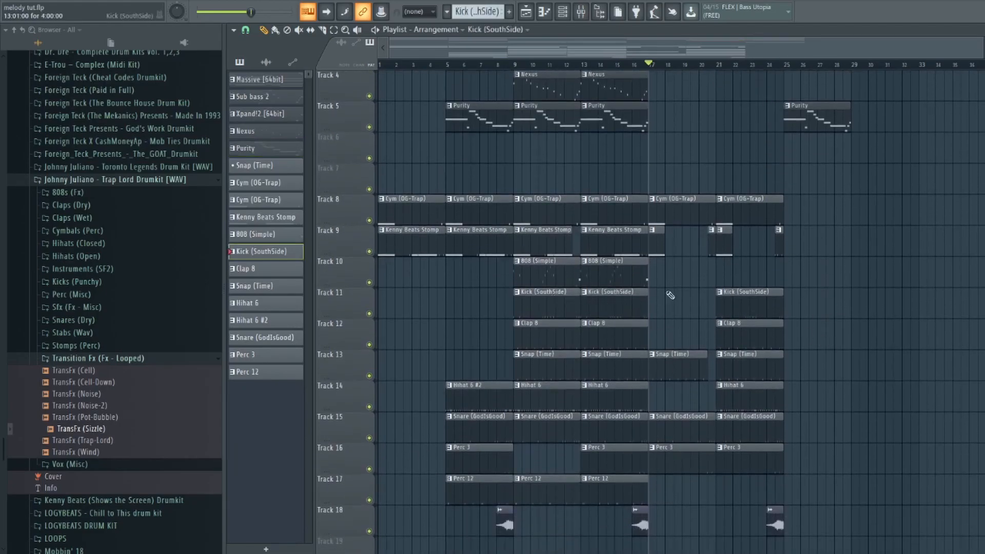
pyautogui.click(789, 314)
pyautogui.scroll(1, 815, 277)
pyautogui.press('space')
pyautogui.click(739, 251)
pyautogui.click(791, 246)
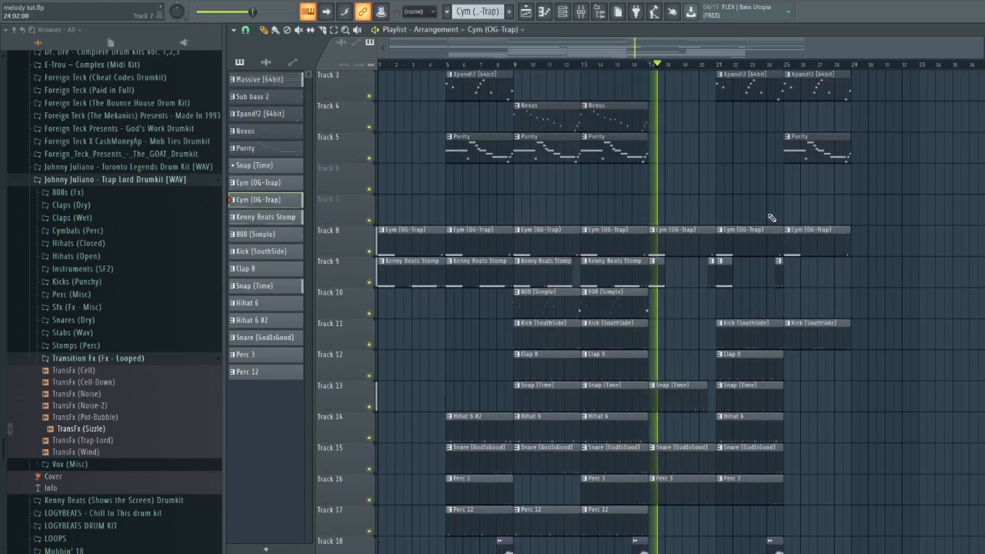
# Place a Kenny Beats Stomp clip extended to four bars and a Perc 3 clip at bar 25 on Tracks 9 and 16
pyautogui.click(730, 280)
pyautogui.click(791, 279)
pyautogui.moveTo(799, 279); pyautogui.dragTo(838, 279)
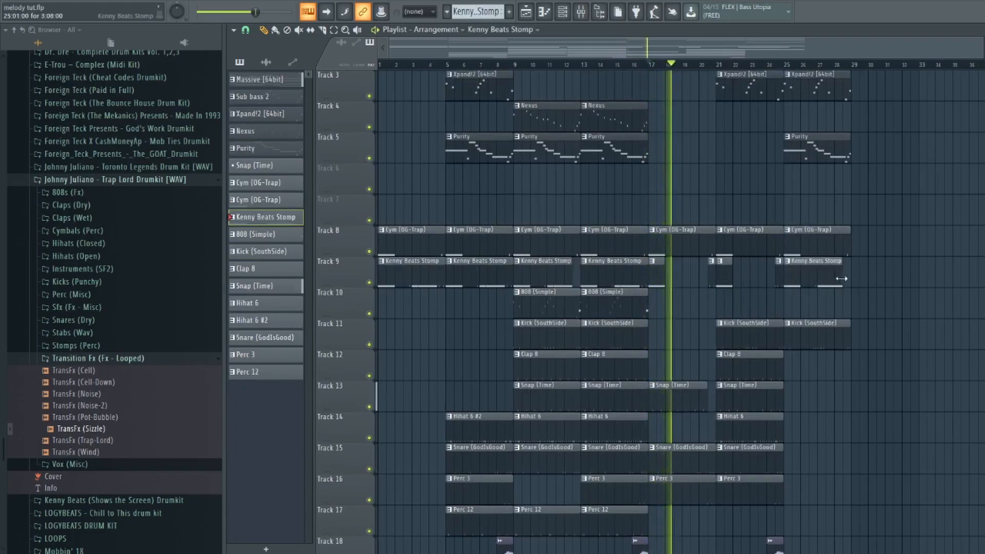
pyautogui.scroll(-2, 790, 377)
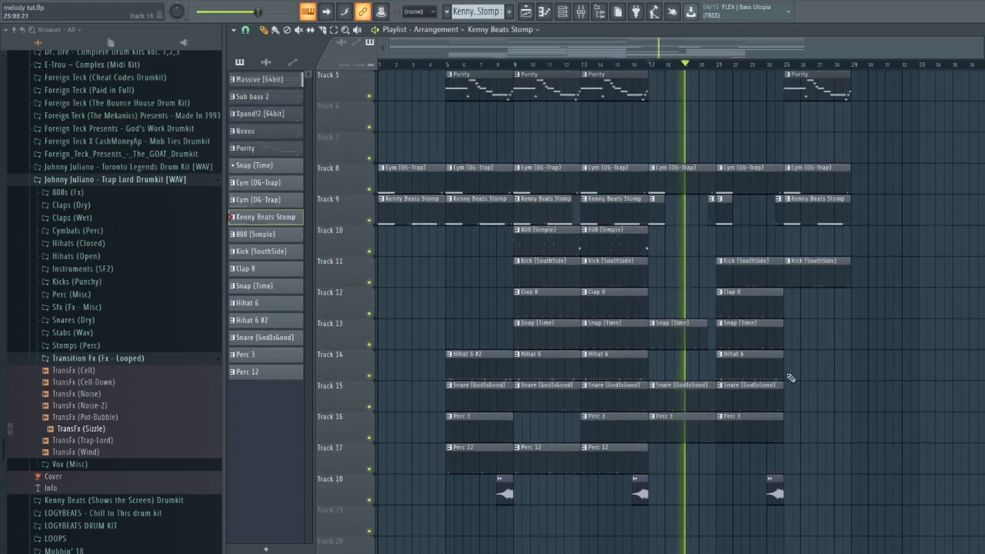
pyautogui.scroll(-2, 790, 378)
pyautogui.click(739, 354)
pyautogui.click(791, 353)
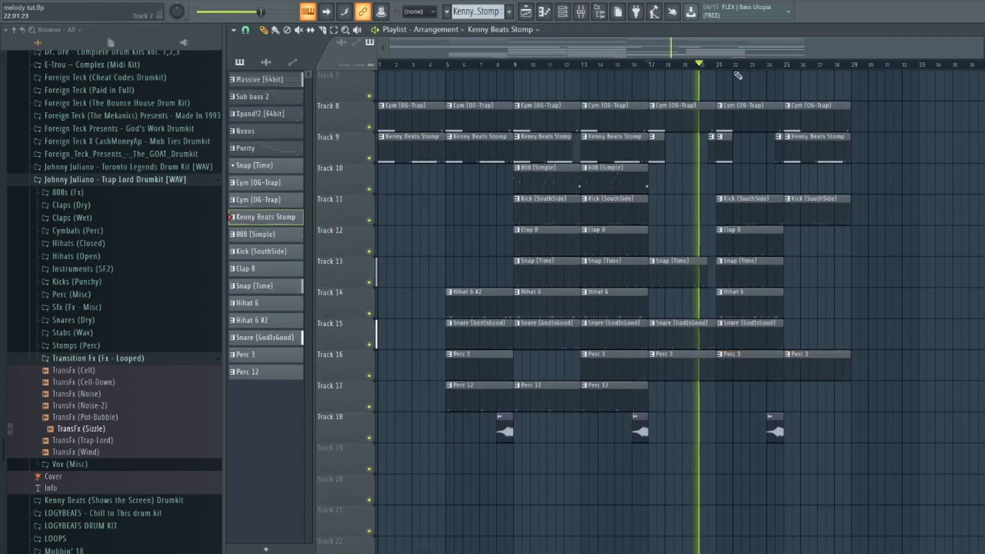
# Select all clips from bar 9 to 28, duplicate them from bar 29, and clear the selection
pyautogui.scroll(3, 878, 360)
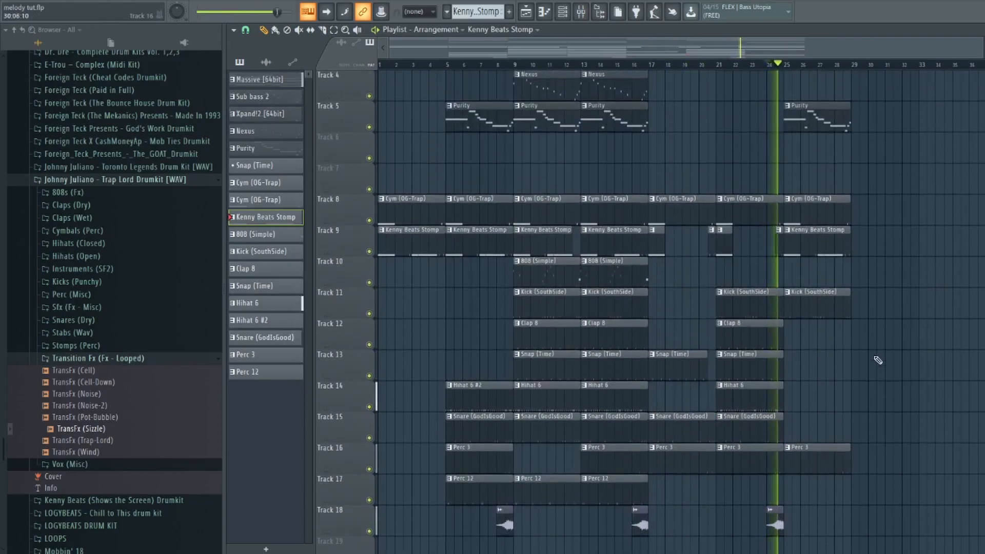
pyautogui.scroll(3, 877, 360)
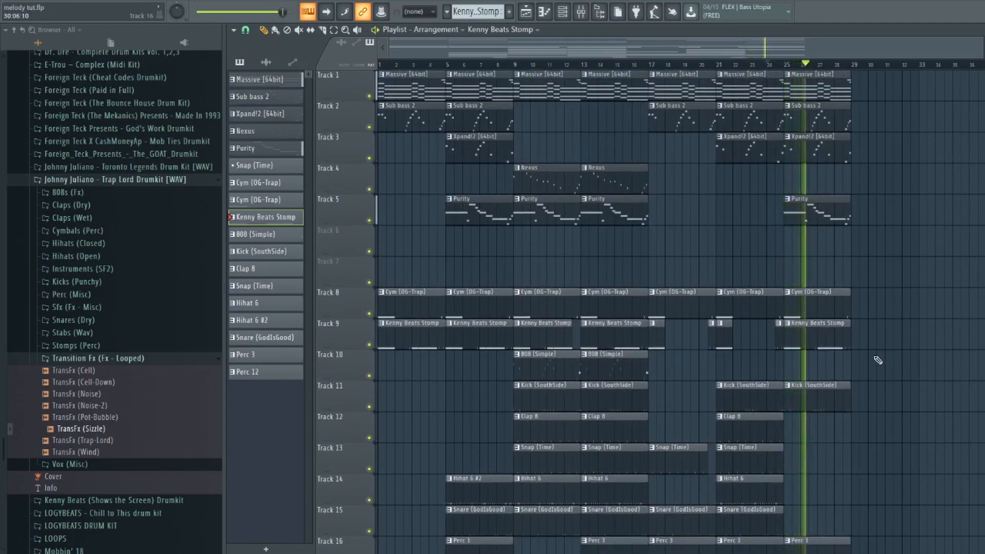
pyautogui.moveTo(873, 74); pyautogui.dragTo(526, 538)
pyautogui.hotkey('ctrl', 'b')
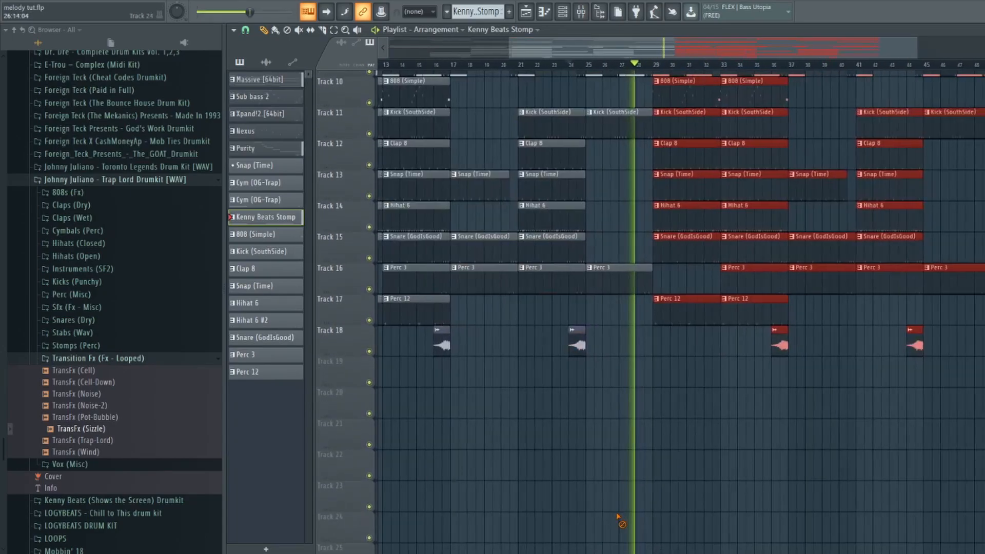
pyautogui.keyDown('ctrl'); pyautogui.click(618, 517); pyautogui.keyUp('ctrl')
pyautogui.press('space')
# Place a copy of the TransFx (Sizzle) clip at bar 28 on Track 18 and play the transition
pyautogui.click(578, 341)
pyautogui.click(642, 343)
pyautogui.press('space')
pyautogui.click(635, 66)
pyautogui.scroll(3, 645, 235)
pyautogui.press('space')
# Add a Hihat 6 #2 clip on Track 14, trimmed to the last half bar before bar 29
pyautogui.moveTo(633, 55); pyautogui.dragTo(602, 51)
pyautogui.click(482, 296)
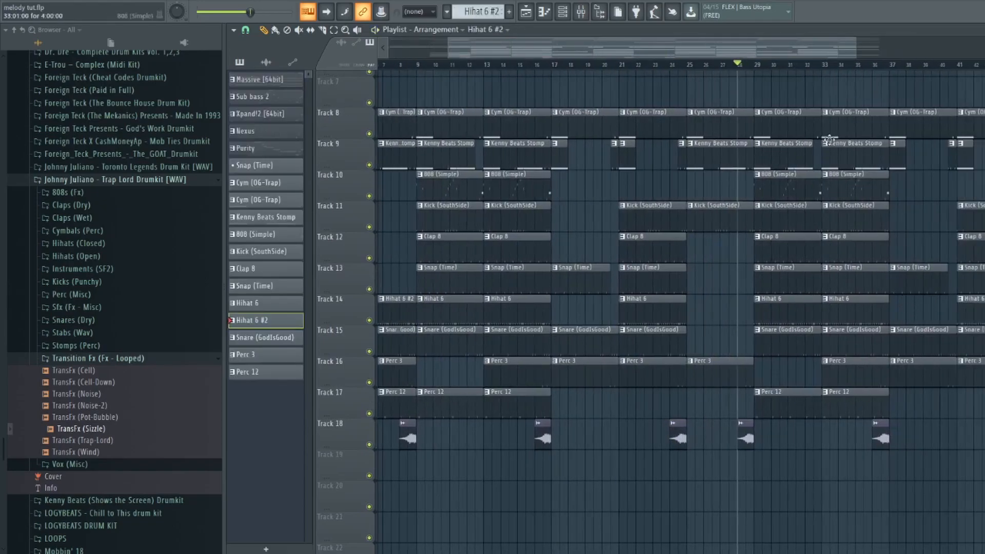
pyautogui.moveTo(675, 45); pyautogui.dragTo(687, 45)
pyautogui.click(697, 307)
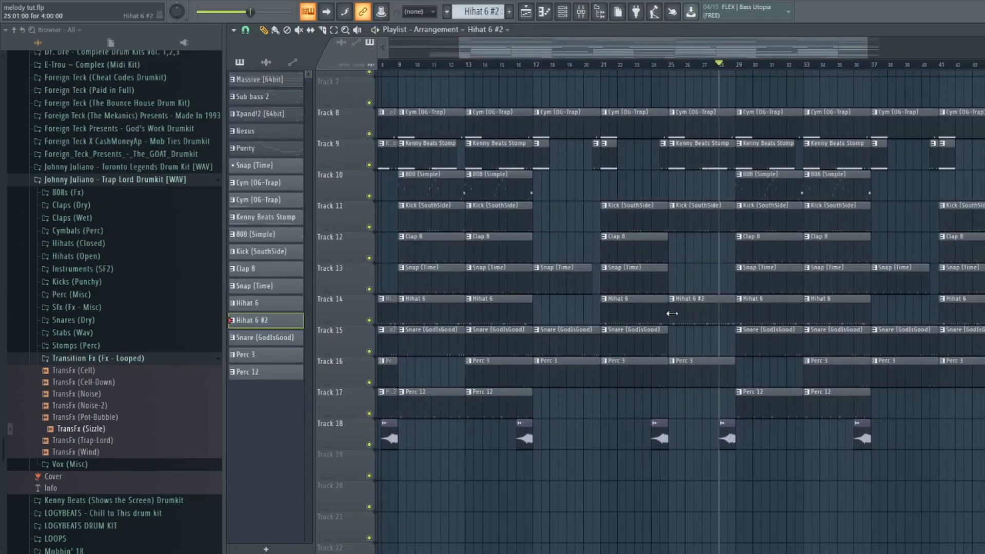
pyautogui.moveTo(710, 313); pyautogui.dragTo(735, 313)
pyautogui.scroll(8, 721, 66)
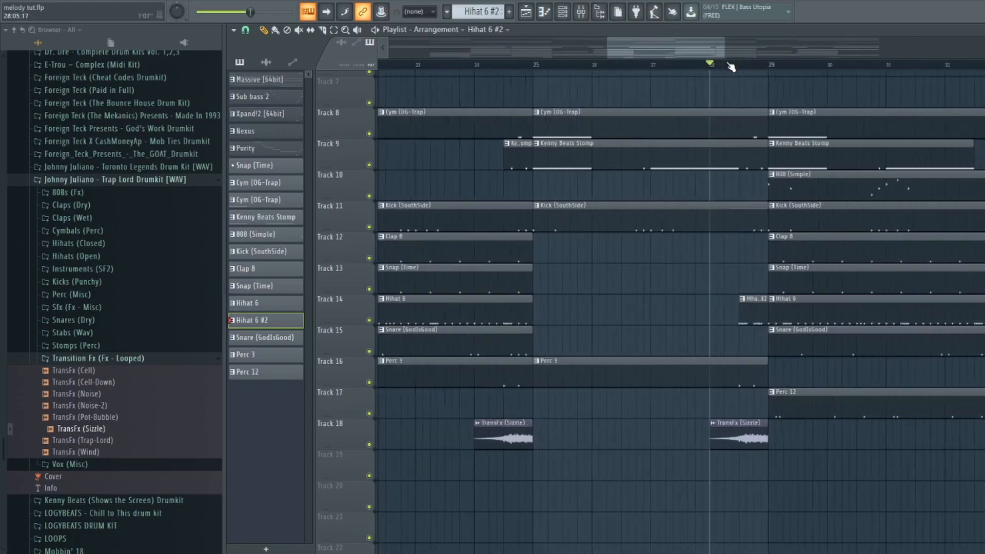
# Play the arrangement from bar 25 into the duplicated section at bar 29 and review its tracks
pyautogui.scroll(-5, 731, 67)
pyautogui.click(587, 65)
pyautogui.scroll(-5, 587, 65)
pyautogui.press('space')
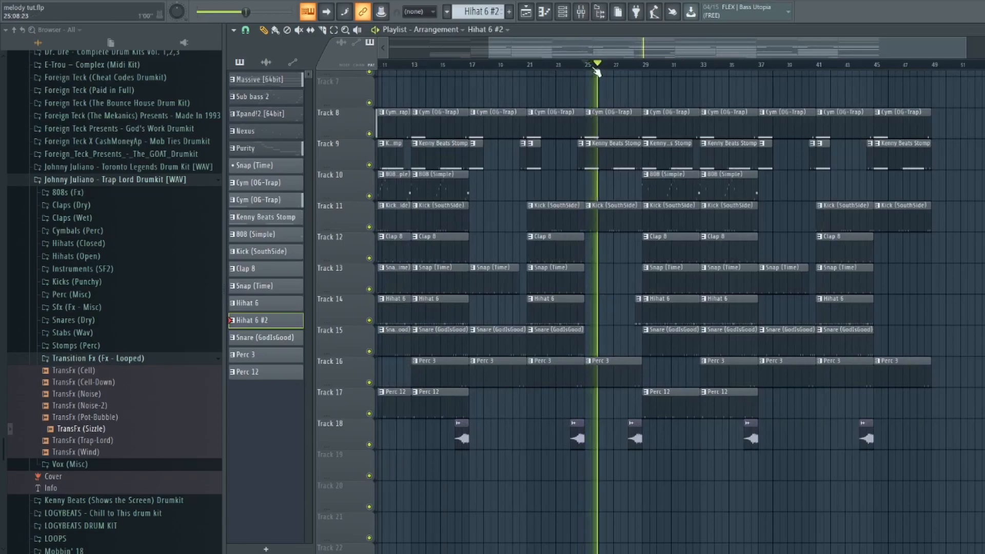
pyautogui.scroll(-2, 588, 103)
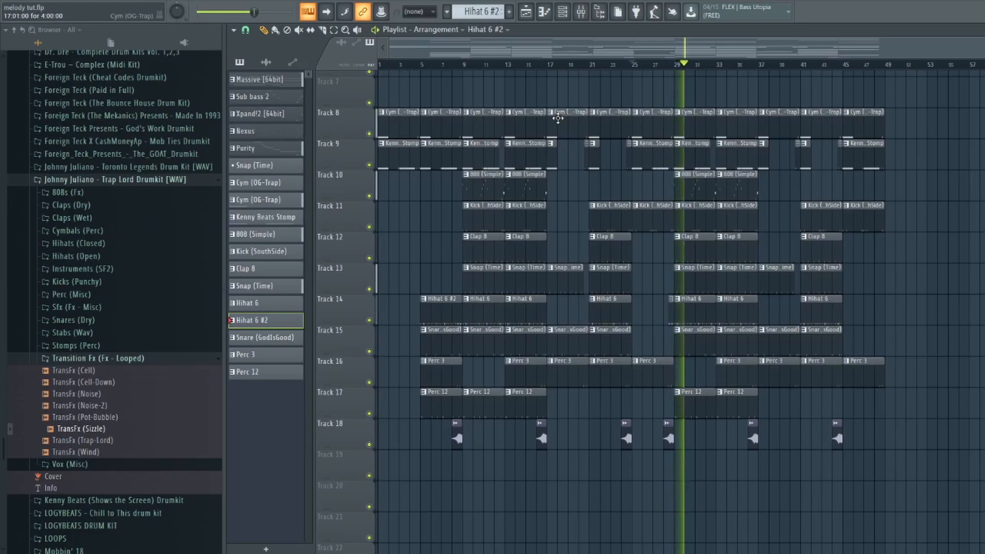
pyautogui.scroll(2, 558, 119)
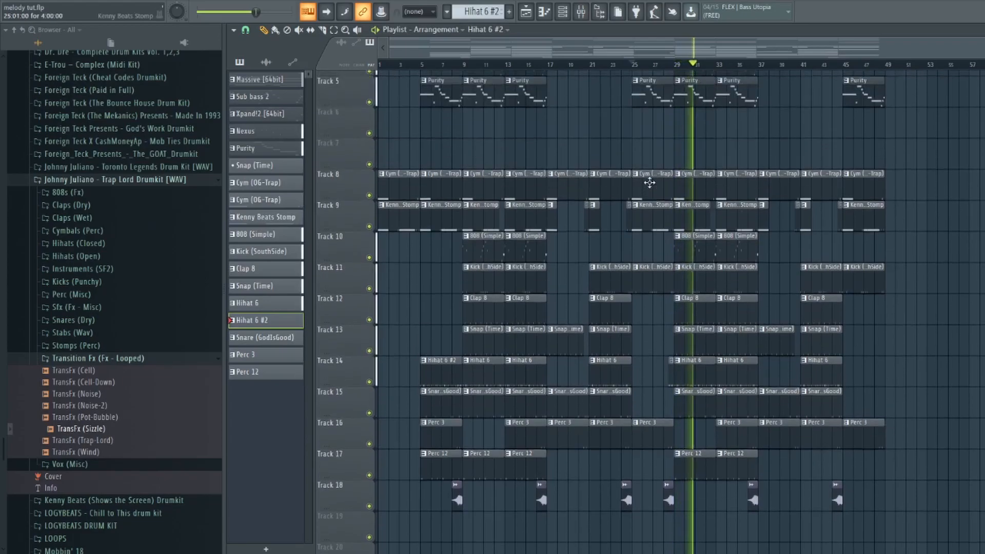
# Save the project, stop playback, and delete all clips from bar 37 to the end of the arrangement
pyautogui.hotkey('ctrl', 's')
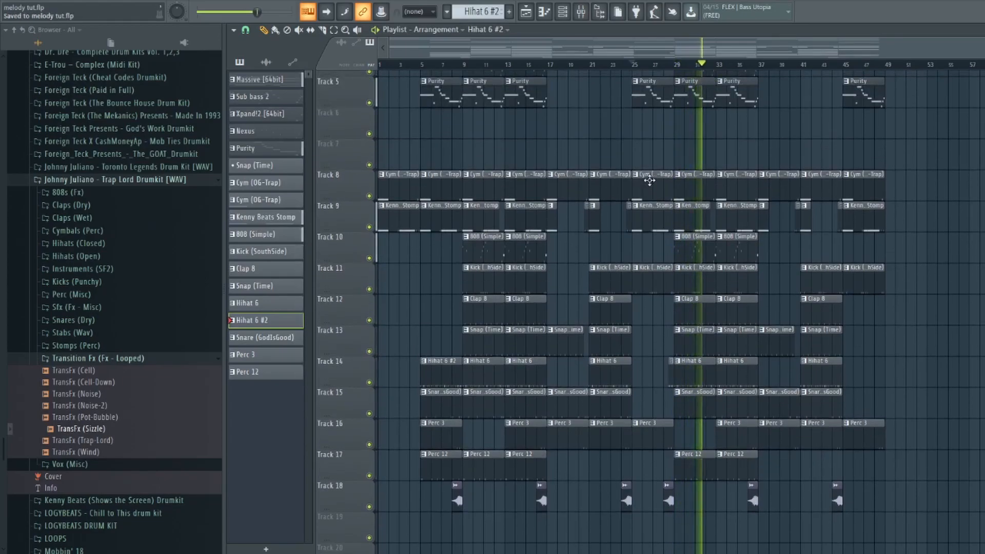
pyautogui.scroll(4, 650, 182)
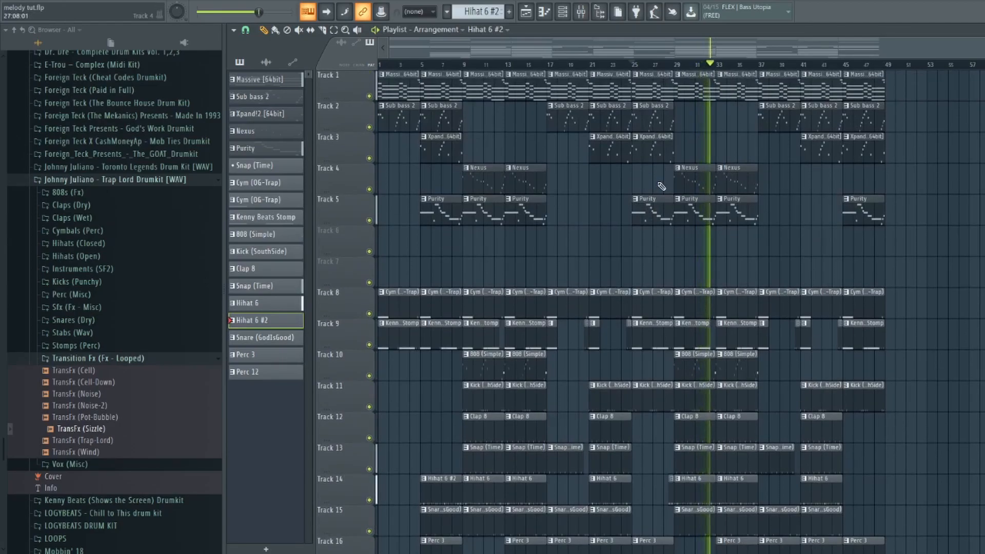
pyautogui.scroll(-4, 677, 189)
pyautogui.press('space')
pyautogui.moveTo(903, 512); pyautogui.dragTo(761, 72)
pyautogui.press('Delete')
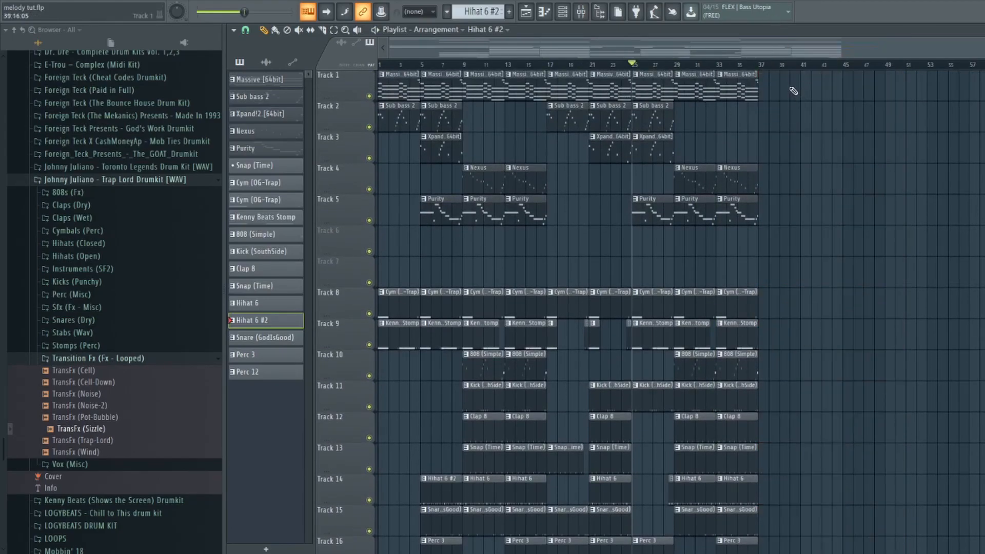
# Duplicate all clips from bars 17 to 36 so the copy starts at bar 37, and clear the selection
pyautogui.moveTo(869, 104); pyautogui.dragTo(595, 552)
pyautogui.scroll(2, 637, 486)
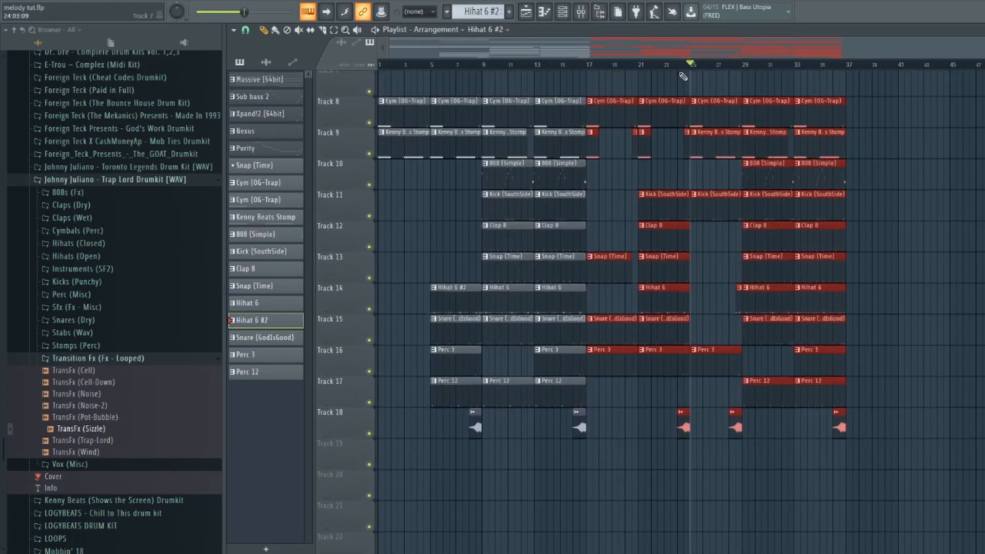
pyautogui.hotkey('ctrl', 'b')
pyautogui.scroll(-2, 683, 66)
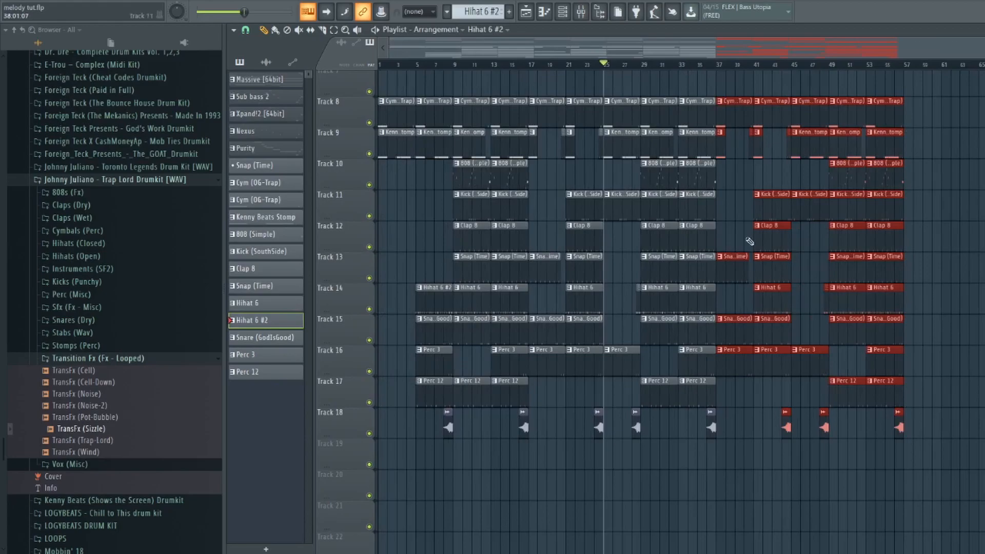
pyautogui.scroll(6, 733, 213)
pyautogui.click(768, 250)
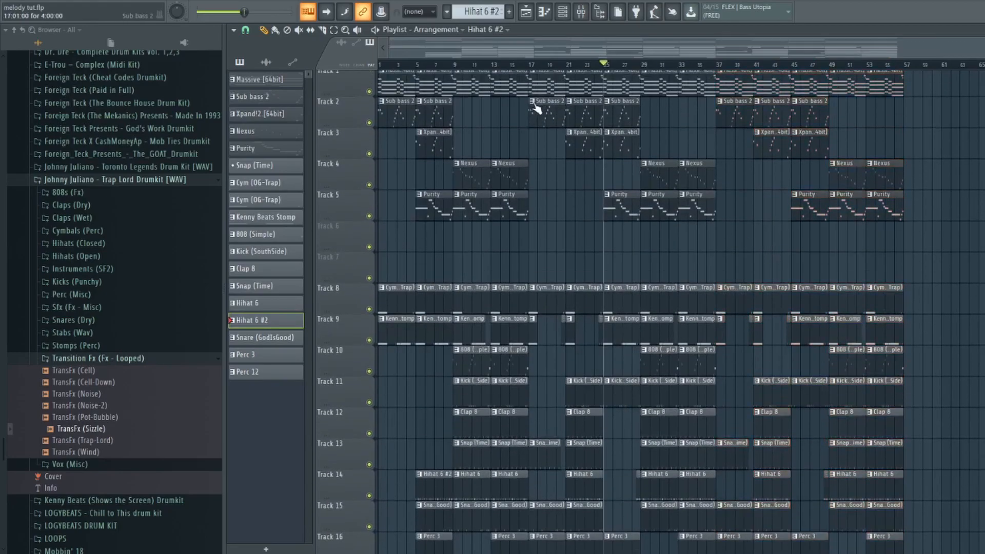
# Review the song structure by selecting bars 17–56, 9–16, 29–36, 37–48, 17–28 and the final section from bar 49 individually
pyautogui.moveTo(531, 65); pyautogui.dragTo(906, 96)
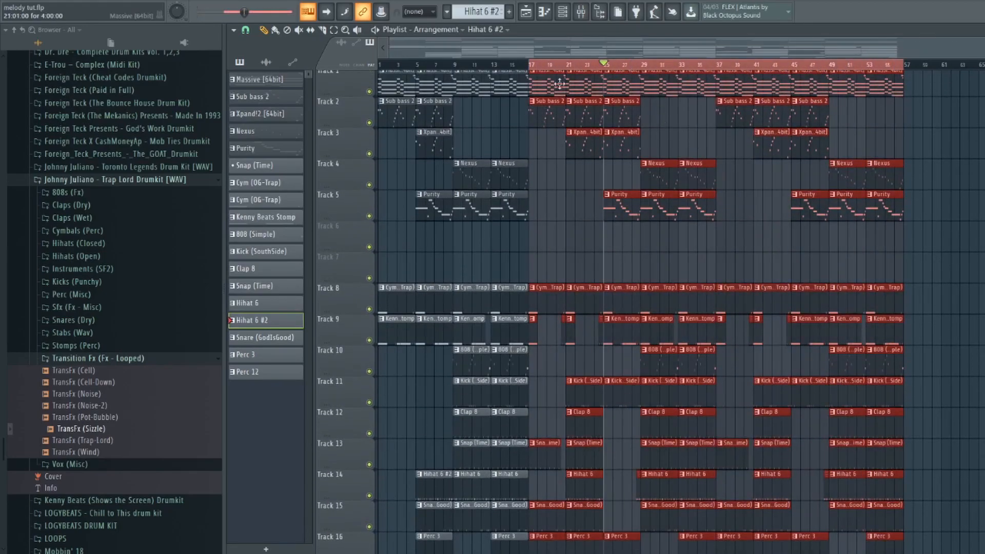
pyautogui.click(456, 65)
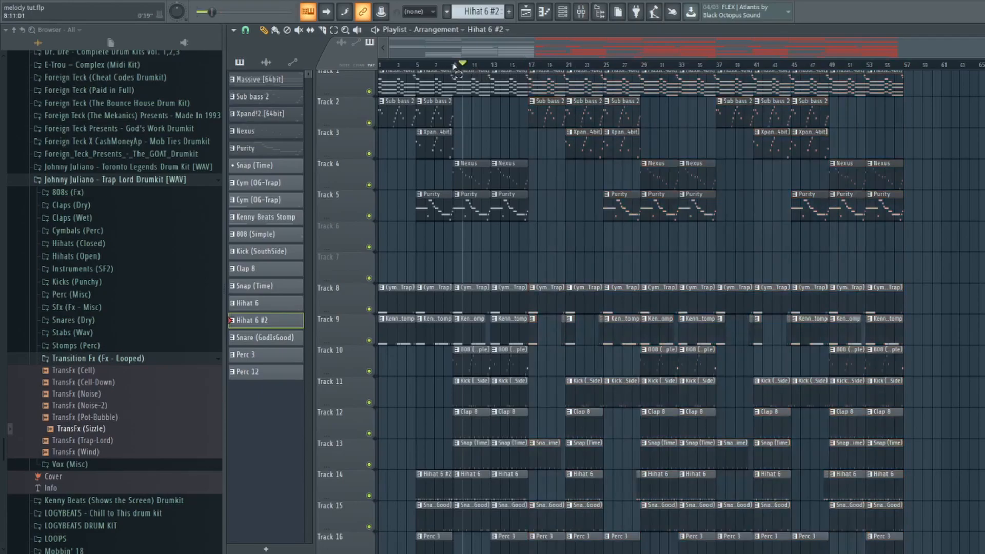
pyautogui.moveTo(453, 65); pyautogui.dragTo(520, 66)
pyautogui.moveTo(647, 67); pyautogui.dragTo(716, 67)
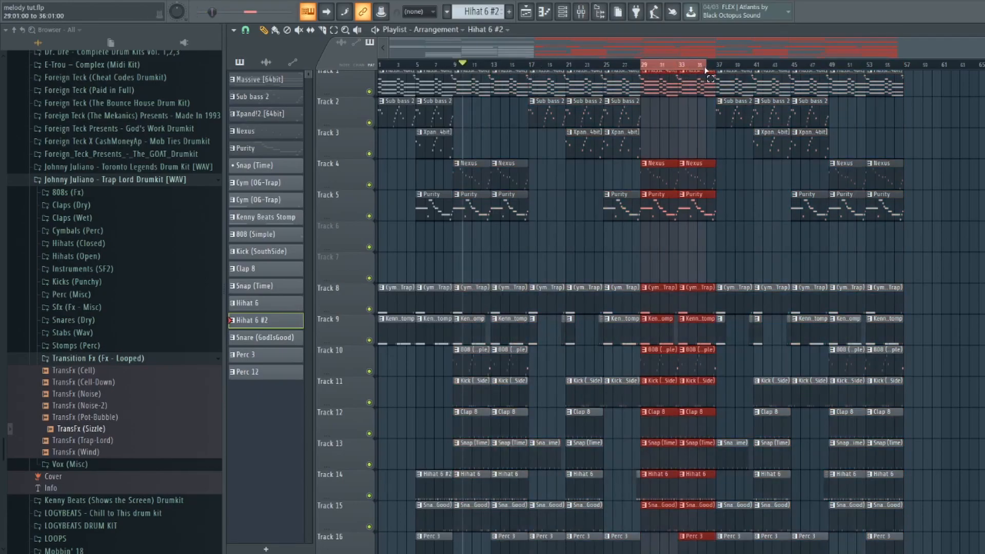
pyautogui.moveTo(829, 66); pyautogui.dragTo(904, 67)
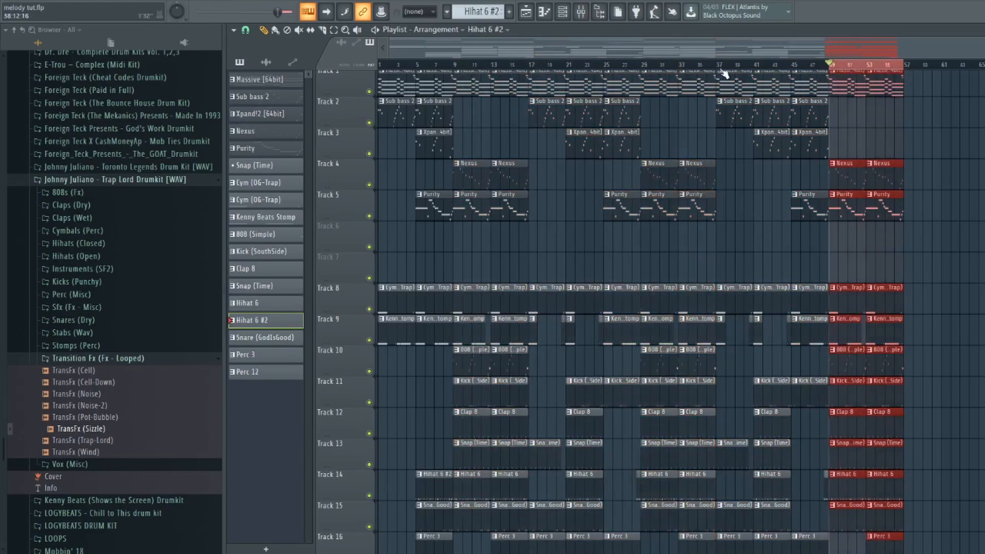
pyautogui.moveTo(720, 67); pyautogui.dragTo(829, 67)
pyautogui.moveTo(531, 67); pyautogui.dragTo(640, 71)
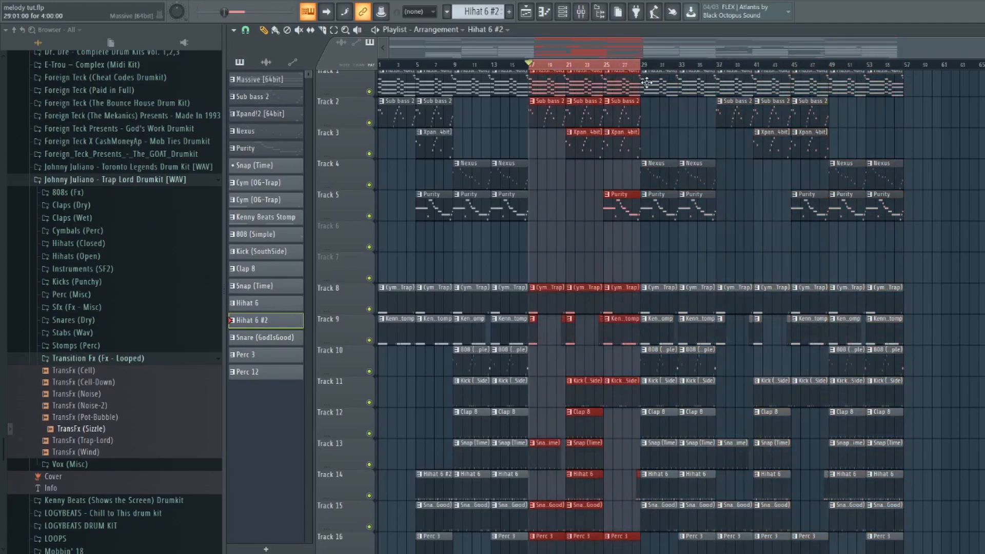
pyautogui.click(623, 66)
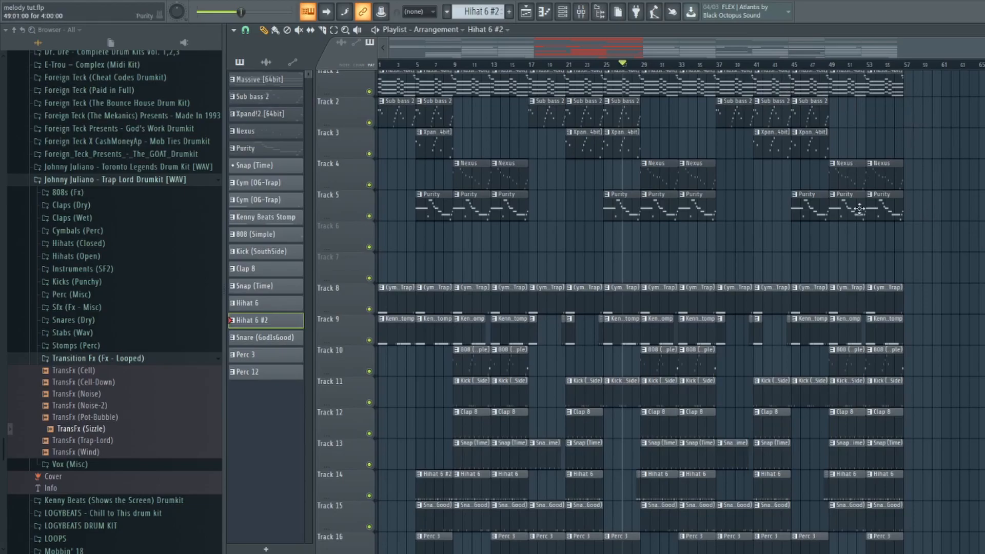
pyautogui.moveTo(834, 86); pyautogui.dragTo(902, 552)
pyautogui.scroll(2, 919, 402)
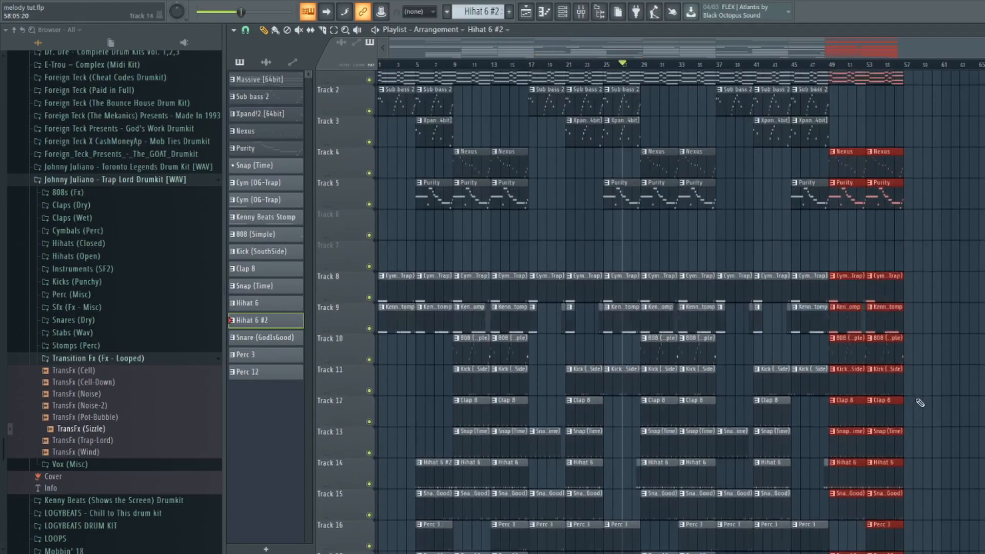
pyautogui.keyDown('ctrl'); pyautogui.click(956, 347); pyautogui.keyUp('ctrl')
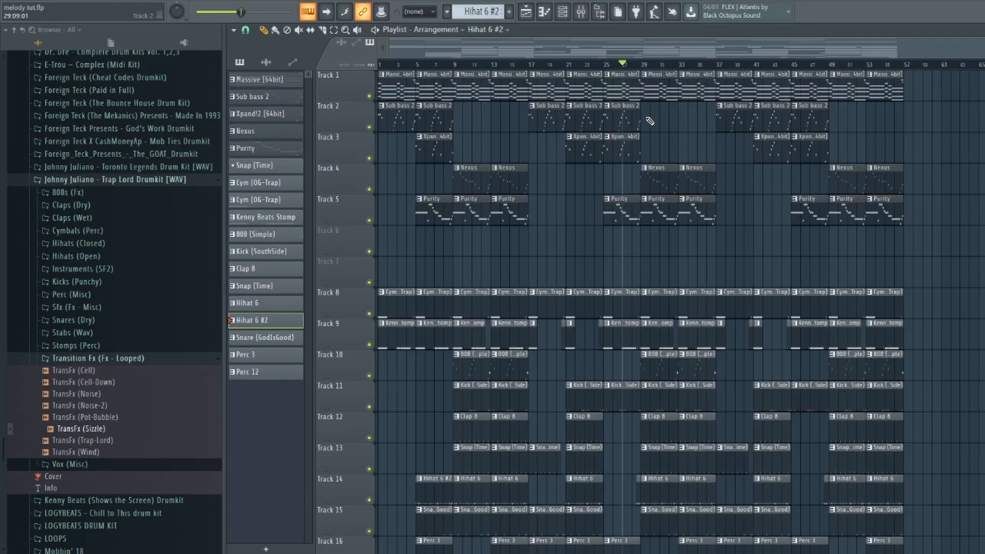
# Delete the Kick (SouthSide), Sub bass 2 and Xpand!2 clips that start at bar 45
pyautogui.scroll(-3, 650, 121)
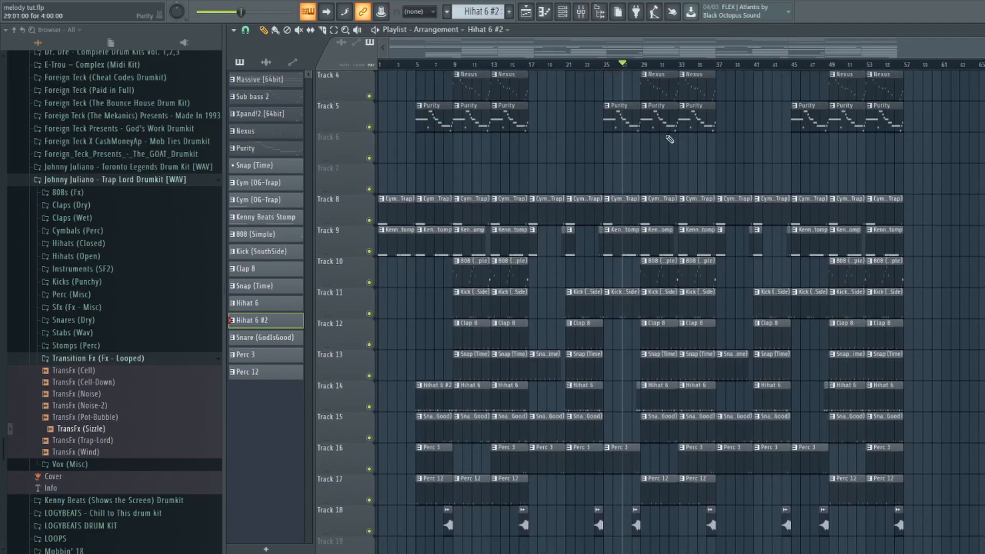
pyautogui.click(793, 65)
pyautogui.scroll(3, 795, 68)
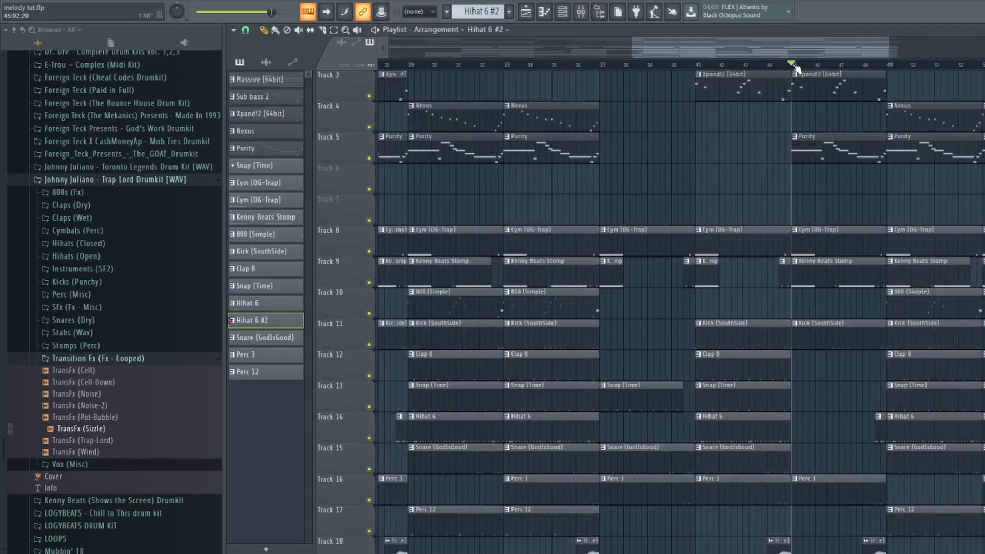
pyautogui.scroll(-2, 811, 386)
pyautogui.scroll(5, 820, 308)
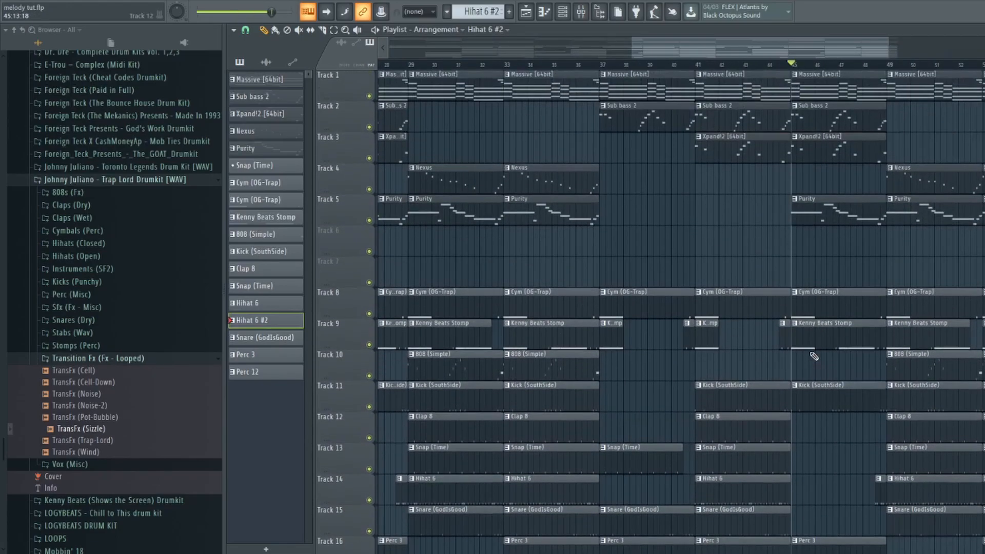
pyautogui.rightClick(808, 398)
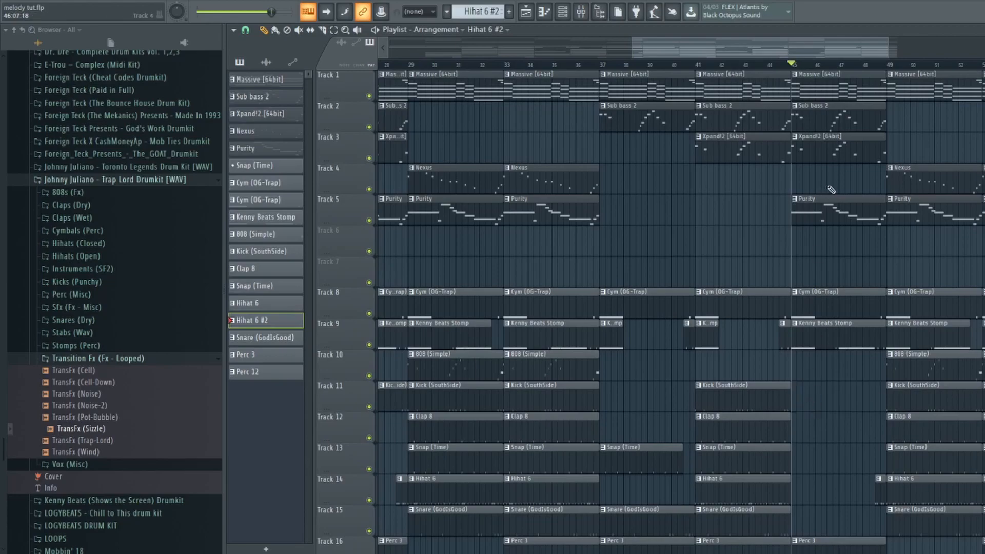
pyautogui.rightClick(834, 120)
pyautogui.rightClick(835, 134)
# Add a Snap (Time) clip on Track 13 and an 808 (Simple) clip on Track 10 at bar 45
pyautogui.scroll(-3, 834, 154)
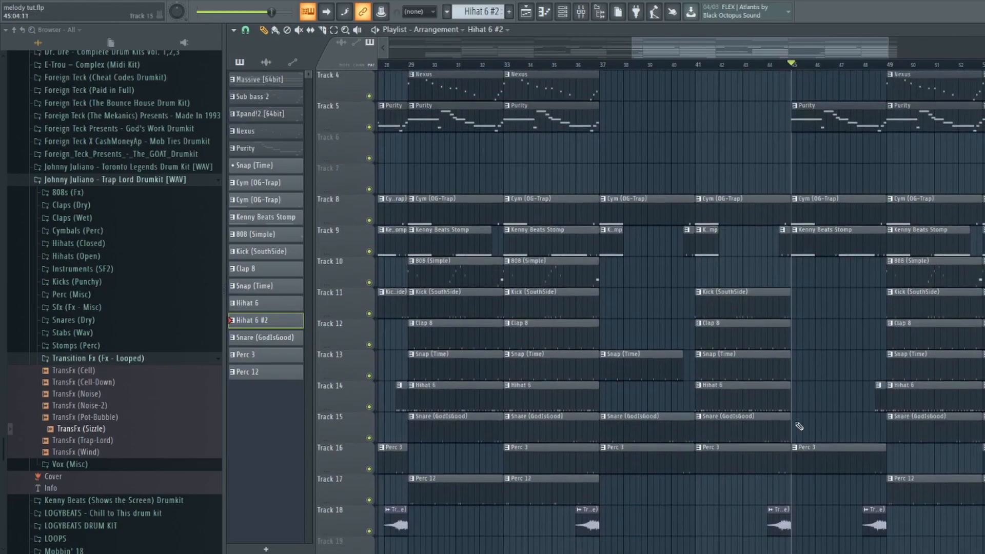
pyautogui.click(774, 366)
pyautogui.click(811, 363)
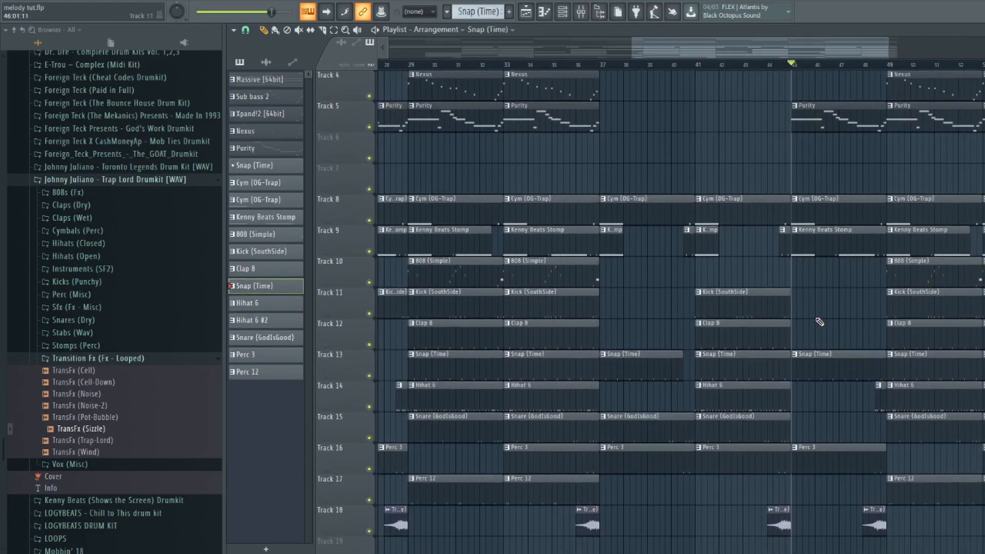
pyautogui.click(901, 277)
pyautogui.click(807, 272)
# Play the reworked section from just before bar 45, check its tracks, and stop playback
pyautogui.scroll(1, 822, 288)
pyautogui.click(787, 65)
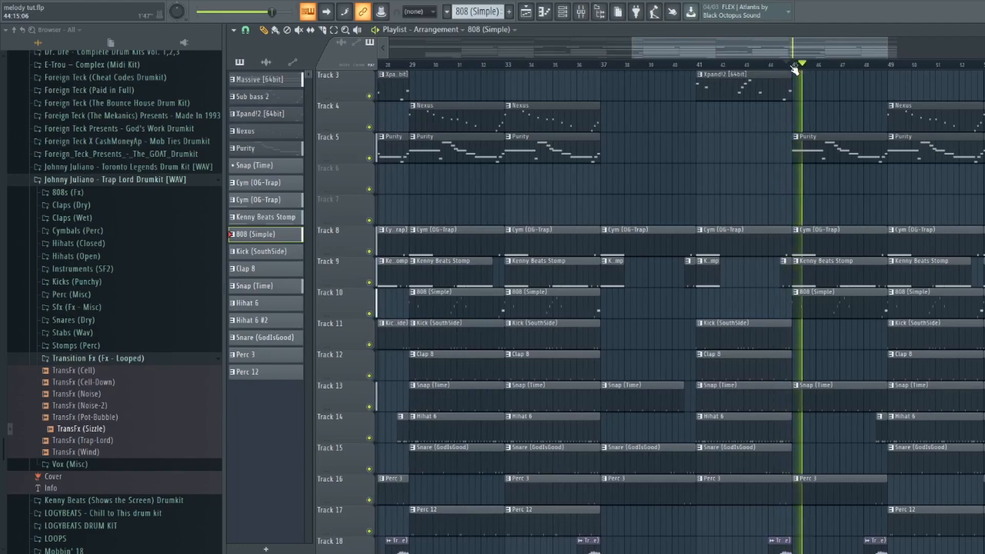
pyautogui.scroll(-1, 794, 66)
pyautogui.scroll(-1, 793, 67)
pyautogui.scroll(2, 808, 154)
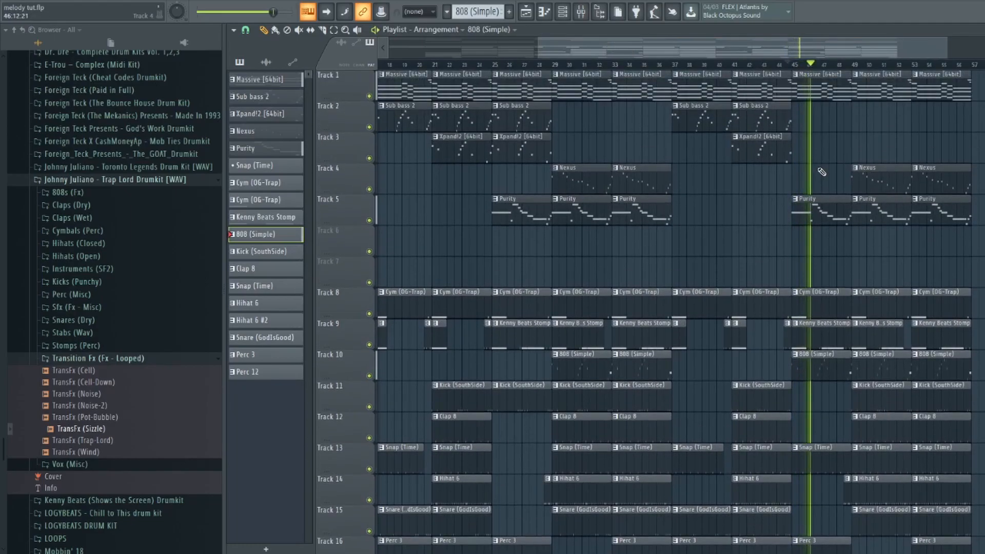
pyautogui.press('space')
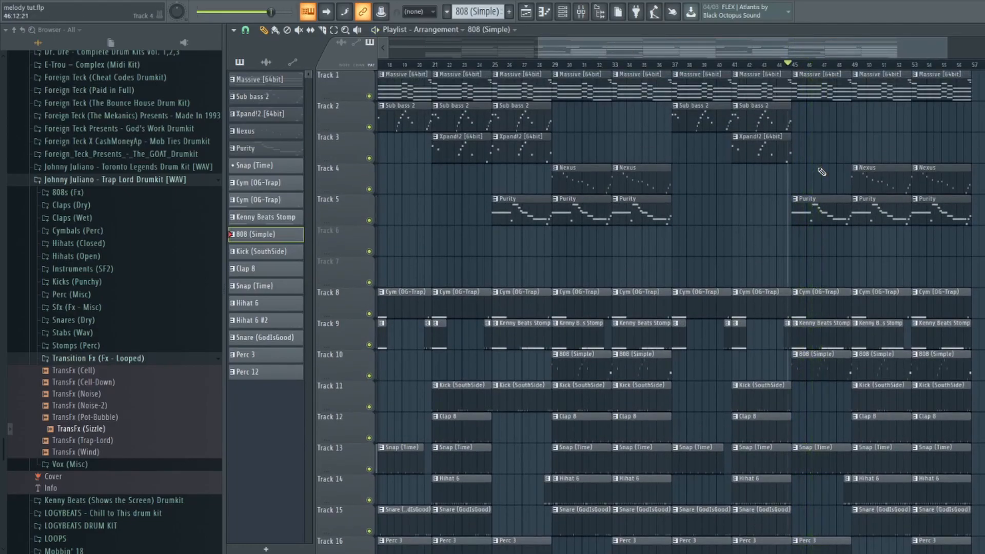
# Review the early sections of the arrangement by selecting bars 5–8 and bars 9–16 separately
pyautogui.scroll(-2, 821, 172)
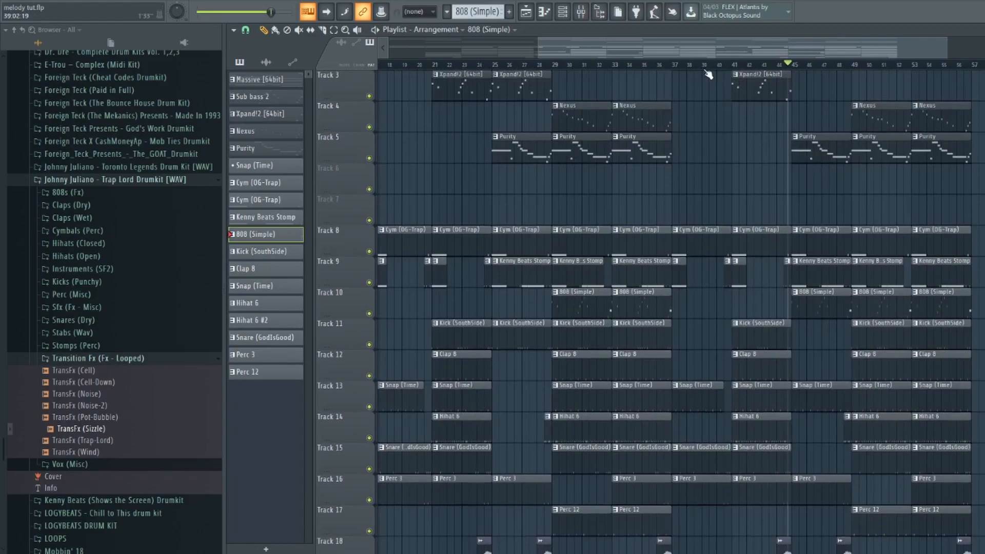
pyautogui.scroll(-2, 769, 177)
pyautogui.scroll(2, 718, 184)
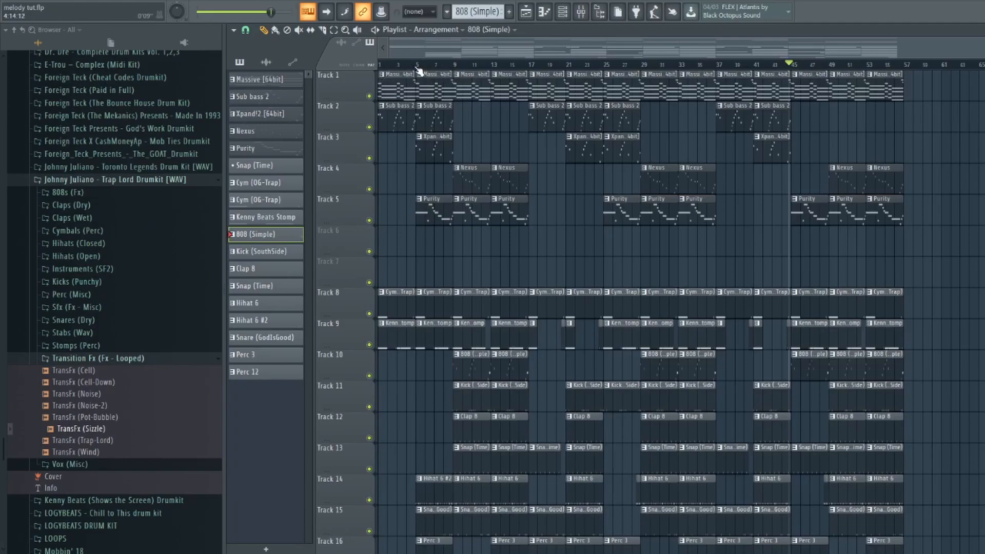
pyautogui.moveTo(418, 71); pyautogui.dragTo(451, 67)
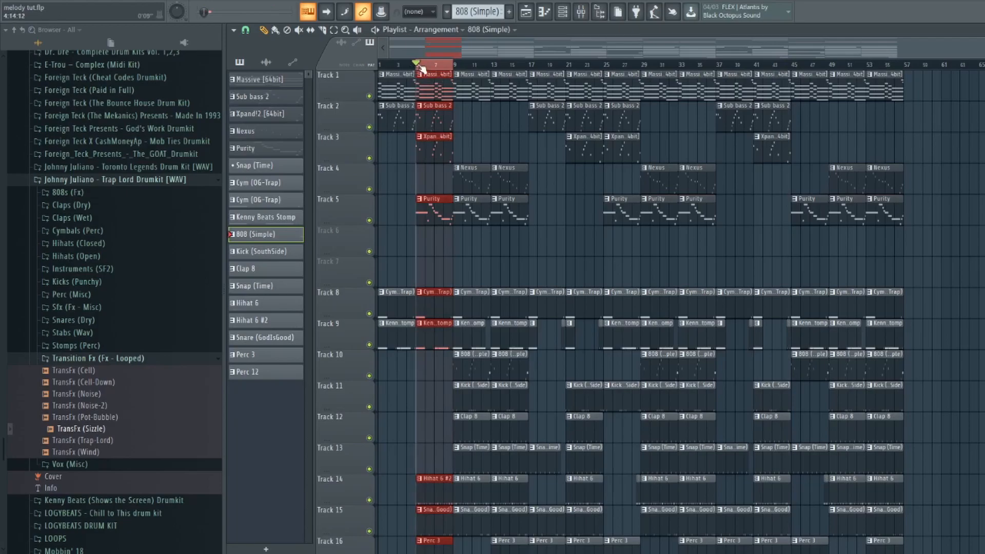
pyautogui.click(420, 68)
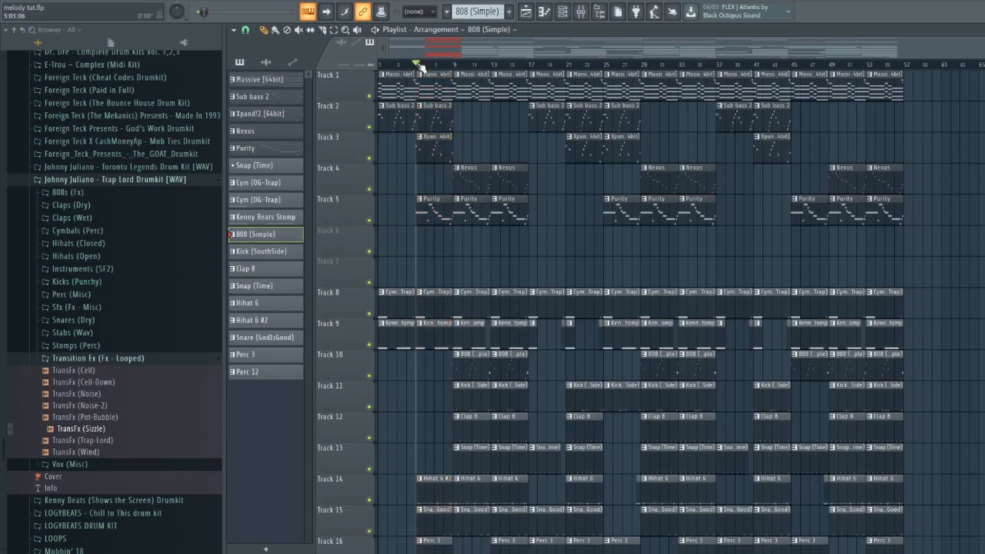
pyautogui.moveTo(455, 68); pyautogui.dragTo(528, 67)
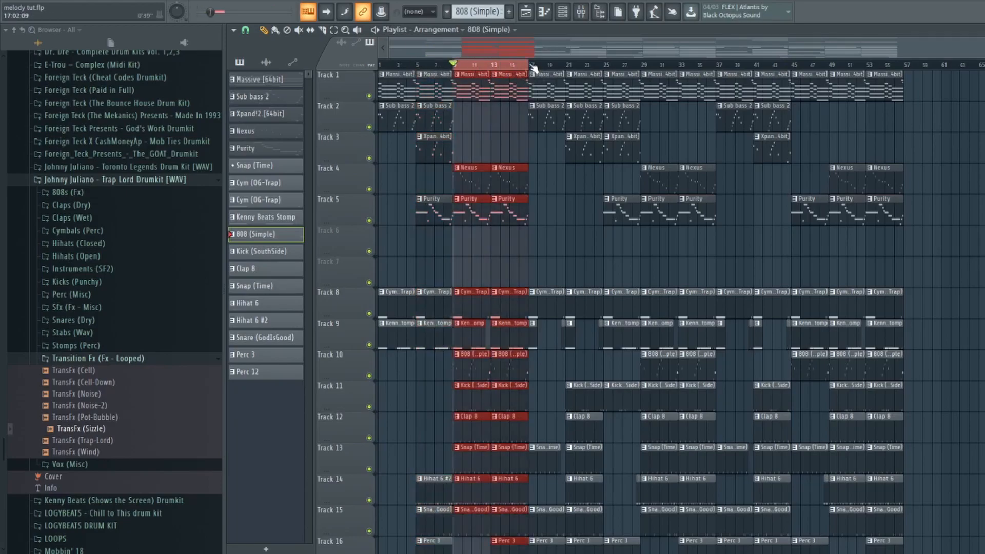
pyautogui.click(693, 66)
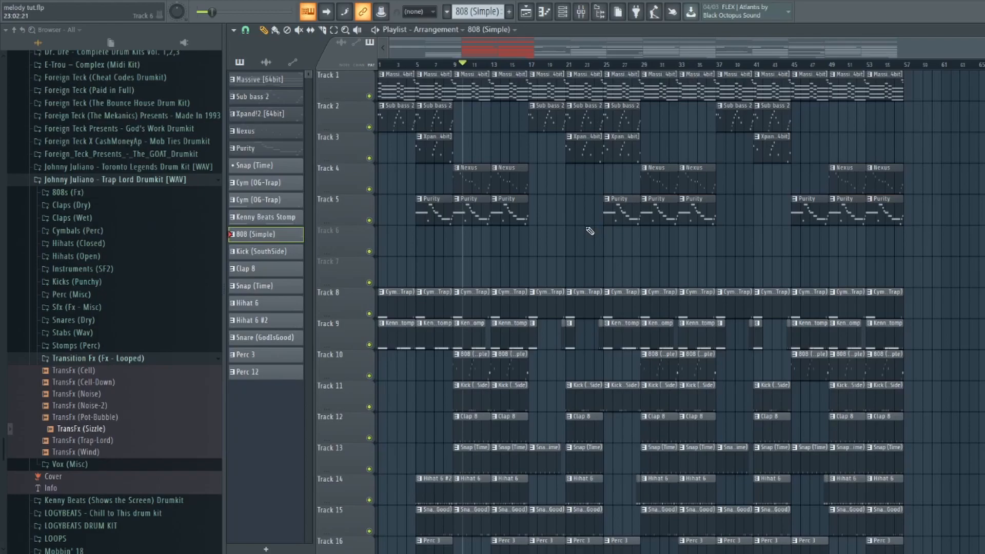
# Examine the drum, 808 and transition tracks up close around bars 5 to 28 and across the whole arrangement
pyautogui.scroll(-1, 590, 231)
pyautogui.scroll(-2, 648, 244)
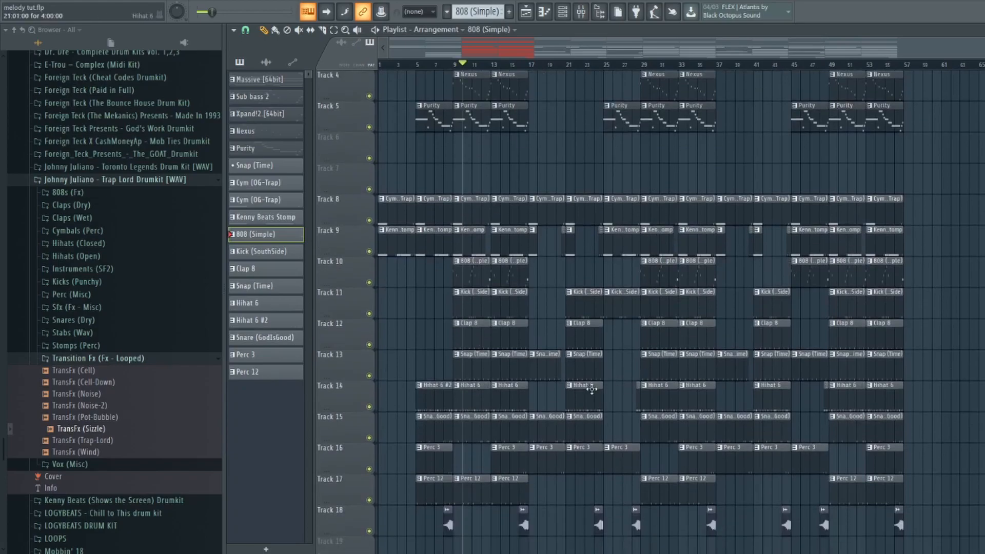
pyautogui.keyDown('ctrl'); pyautogui.scroll(4, 570, 374); pyautogui.keyUp('ctrl')
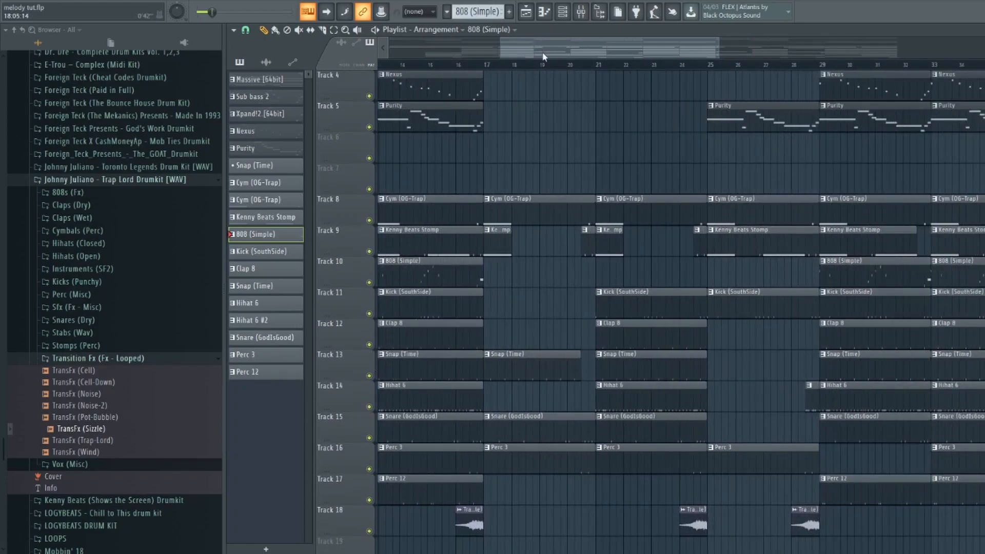
pyautogui.moveTo(544, 56); pyautogui.dragTo(469, 56)
pyautogui.click(503, 310)
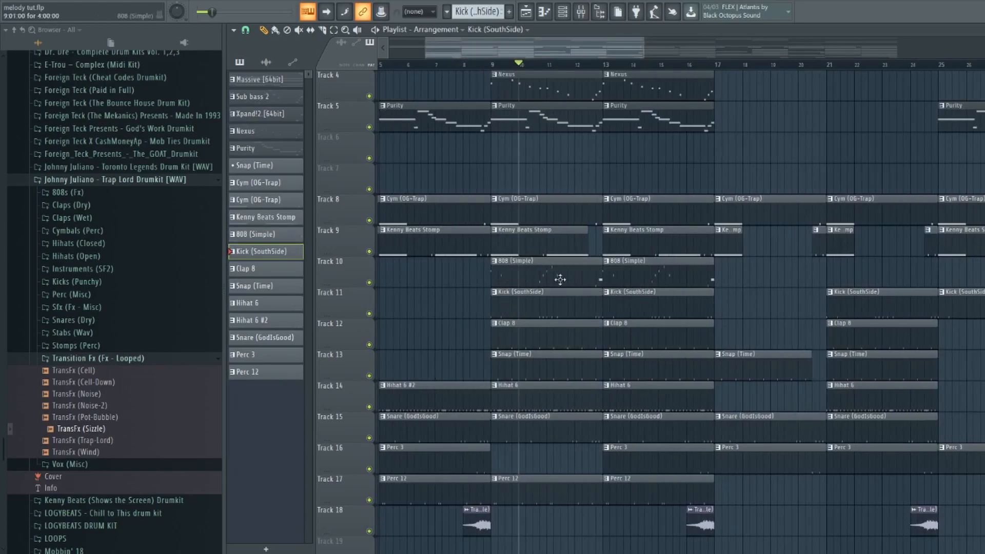
pyautogui.scroll(-3, 589, 71)
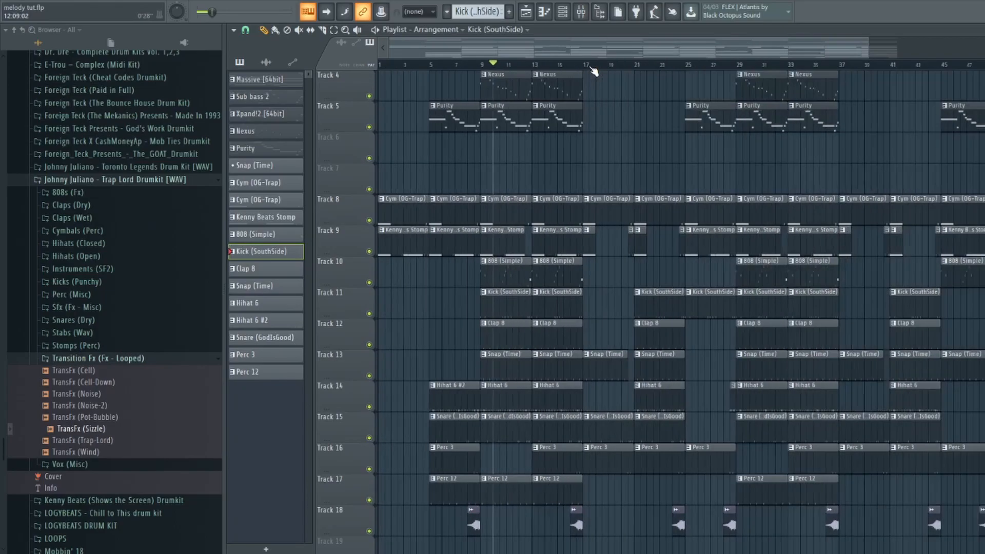
pyautogui.scroll(-2, 587, 67)
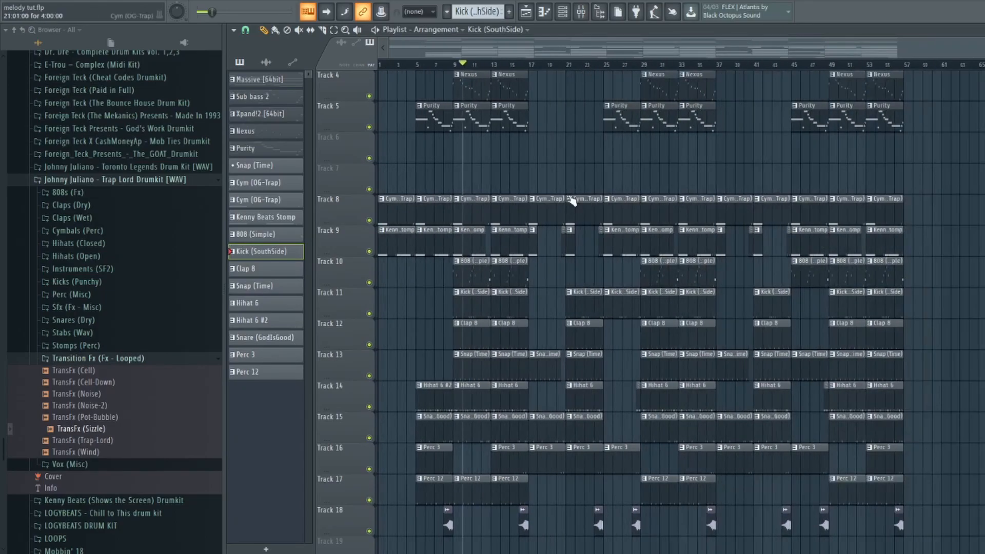
# Move all drum, 808 and transition clips on Tracks 8–18 up two tracks, so they start on Track 6
pyautogui.moveTo(926, 196); pyautogui.dragTo(383, 544)
pyautogui.scroll(6, 492, 369)
pyautogui.hotkey('shift', 'Up')
pyautogui.hotkey('shift', 'Up')
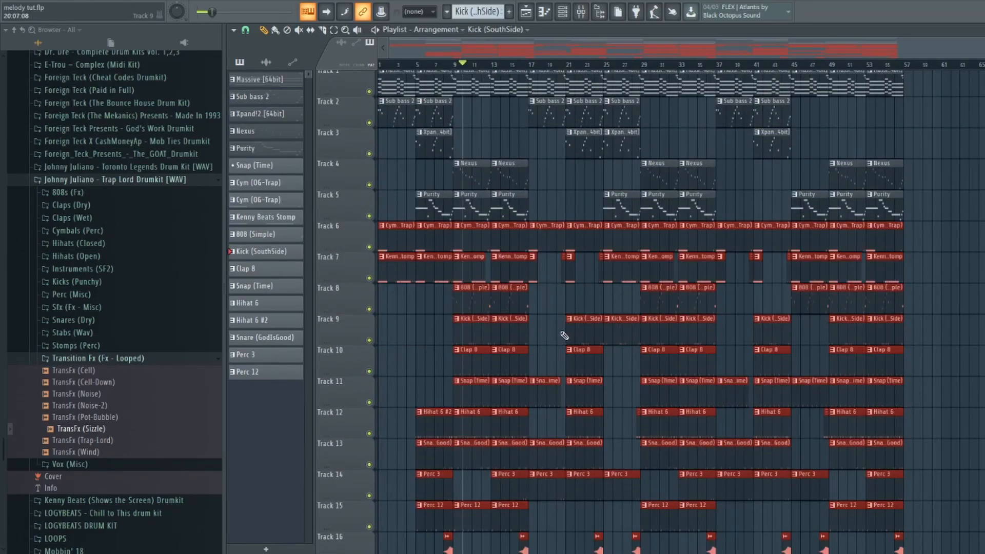
# Deselect the moved clips and check the tidied layout of Tracks 1–16 across the whole arrangement
pyautogui.scroll(-3, 592, 222)
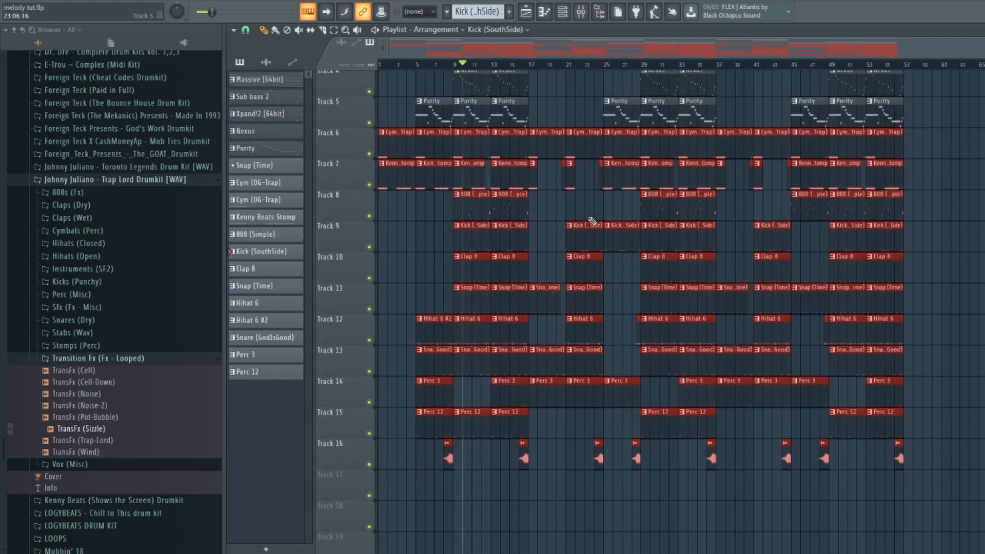
pyautogui.click(947, 277)
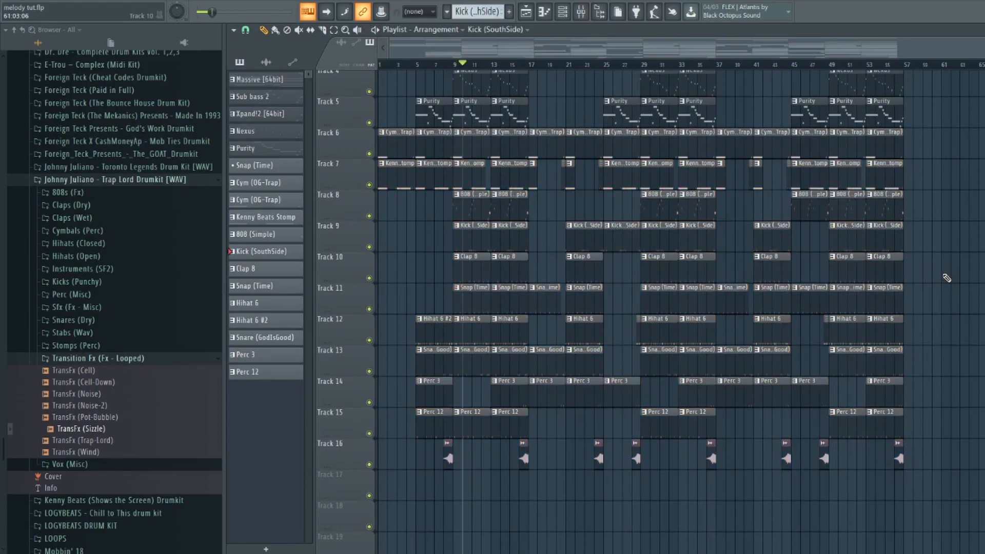
pyautogui.scroll(3, 946, 277)
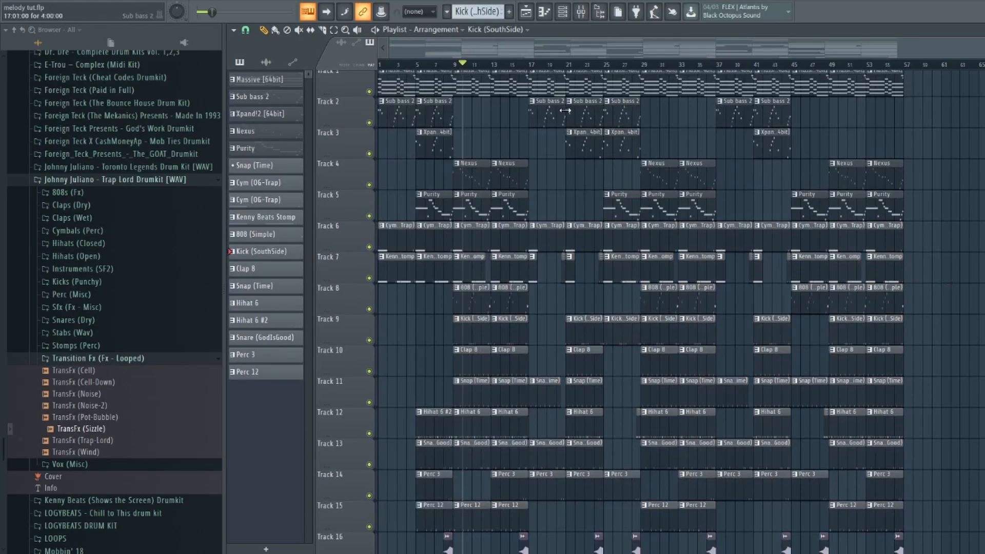
pyautogui.scroll(-2, 565, 110)
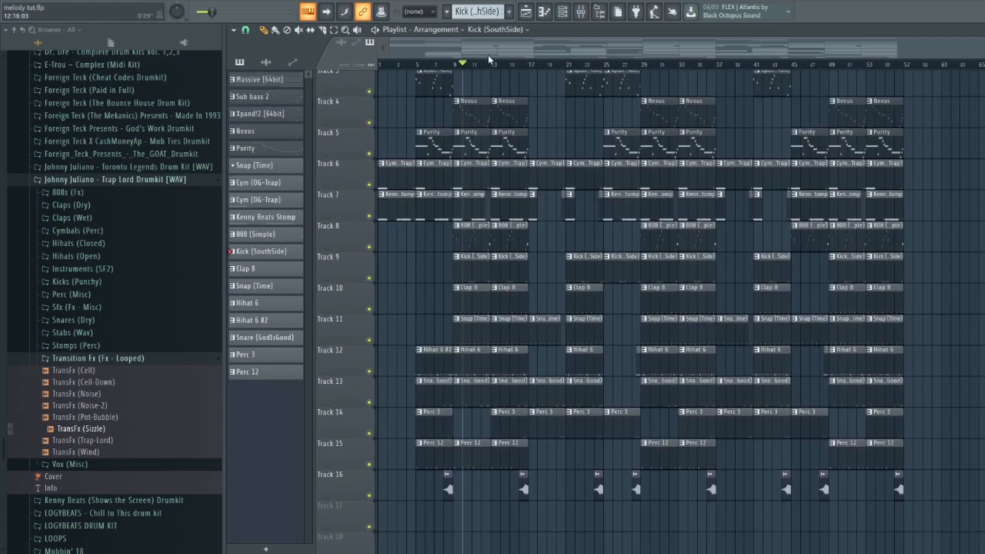
pyautogui.scroll(2, 496, 68)
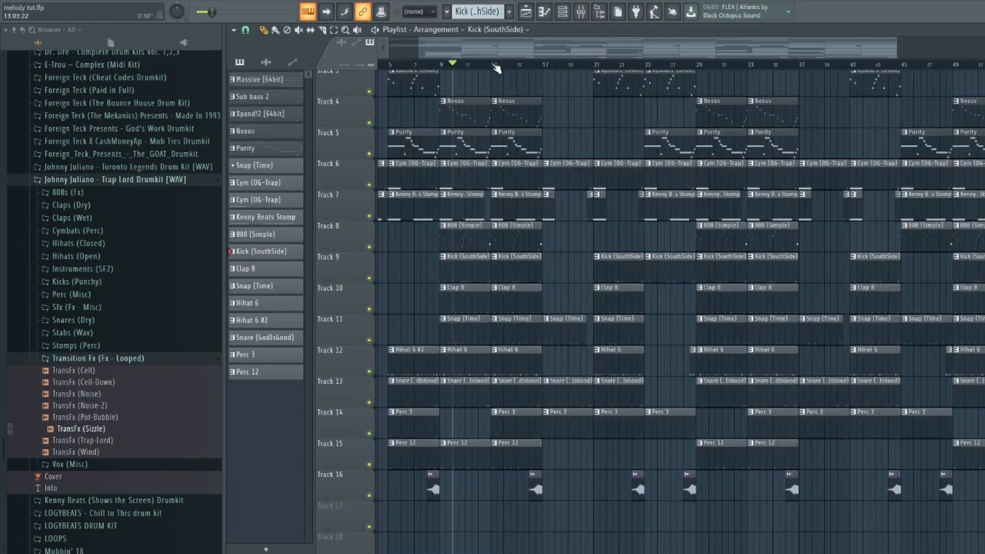
pyautogui.scroll(3, 470, 149)
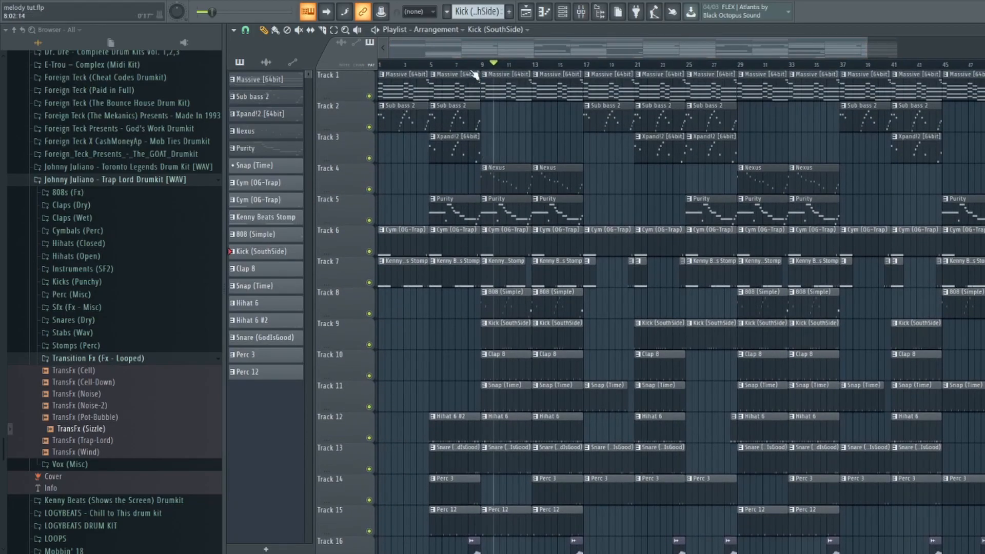
pyautogui.scroll(-2, 473, 70)
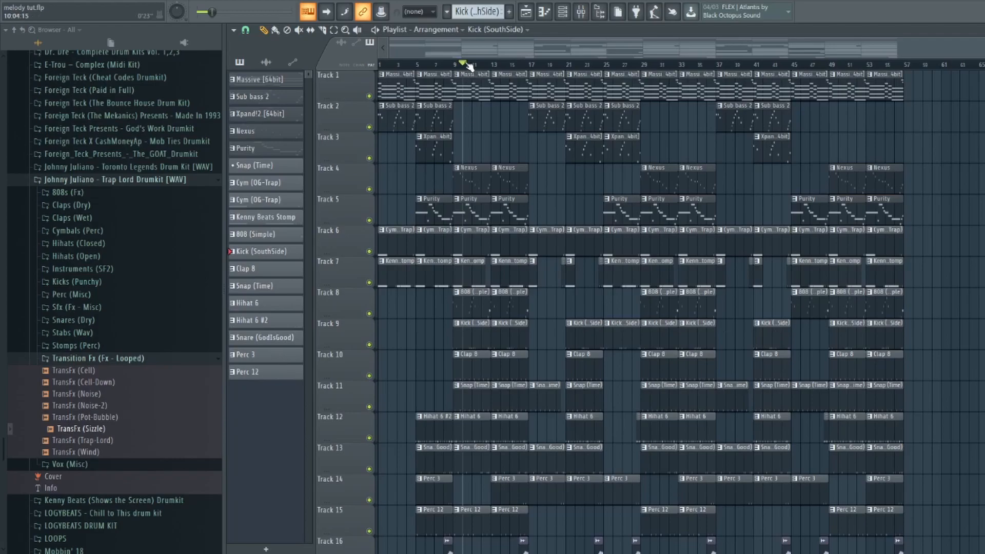
# Place the playhead at the start of bar 9, where the 808, kick and clap clips come in
pyautogui.scroll(3, 475, 65)
pyautogui.moveTo(474, 55); pyautogui.dragTo(436, 54)
pyautogui.click(518, 65)
pyautogui.scroll(-1, 545, 318)
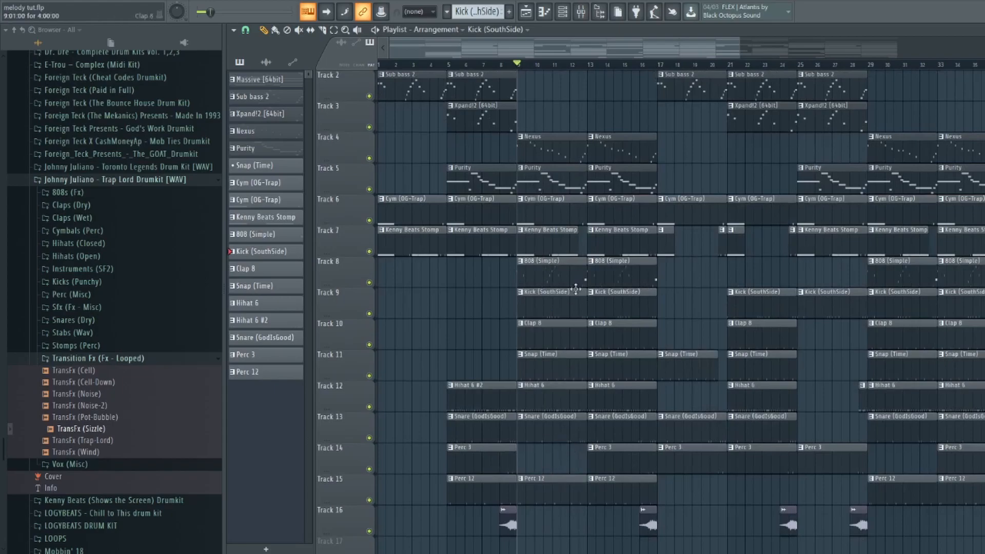
pyautogui.scroll(1, 552, 58)
pyautogui.moveTo(553, 62); pyautogui.dragTo(618, 98)
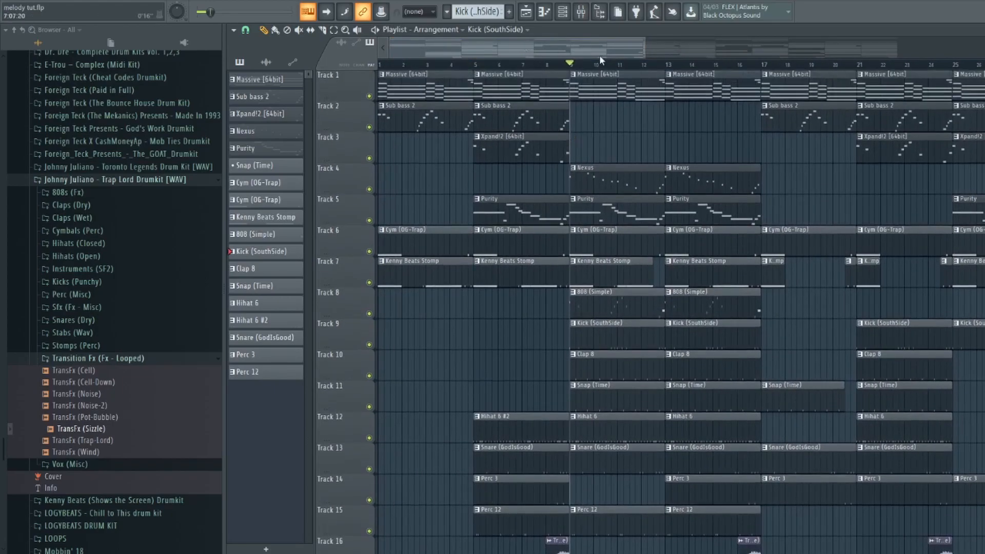
# Examine the opening sections around bars 1 to 16 up close and compare them with the full arrangement through bar 56
pyautogui.scroll(-1, 586, 63)
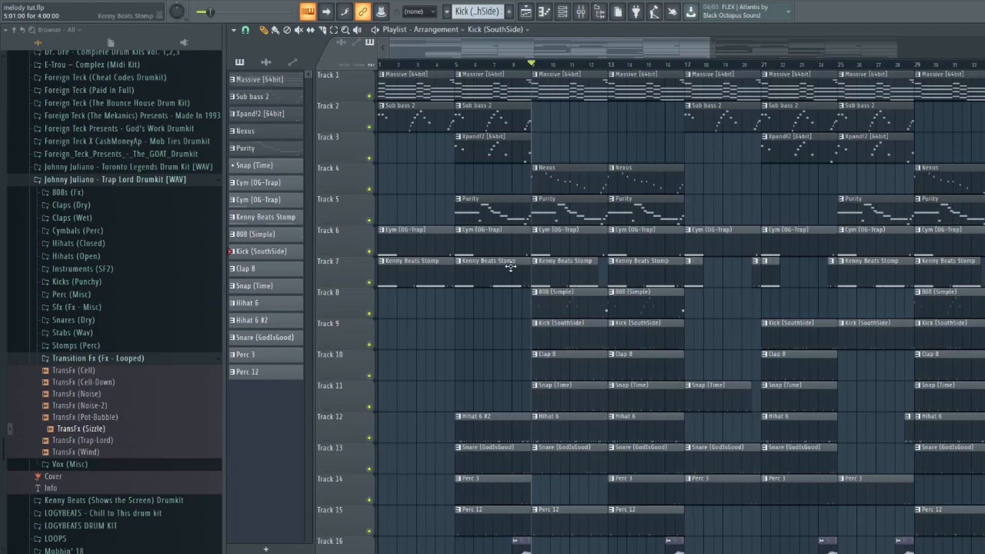
pyautogui.scroll(-2, 532, 66)
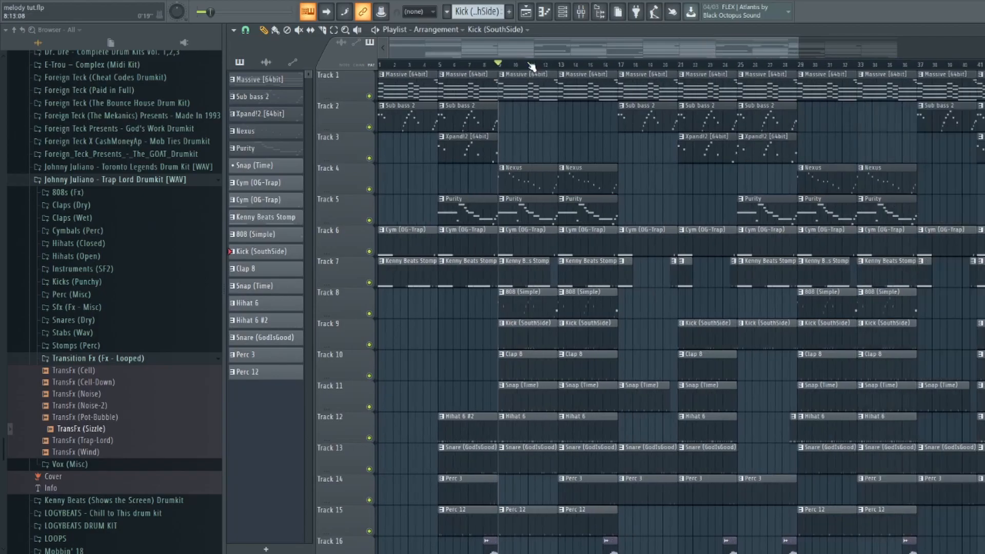
pyautogui.scroll(3, 532, 66)
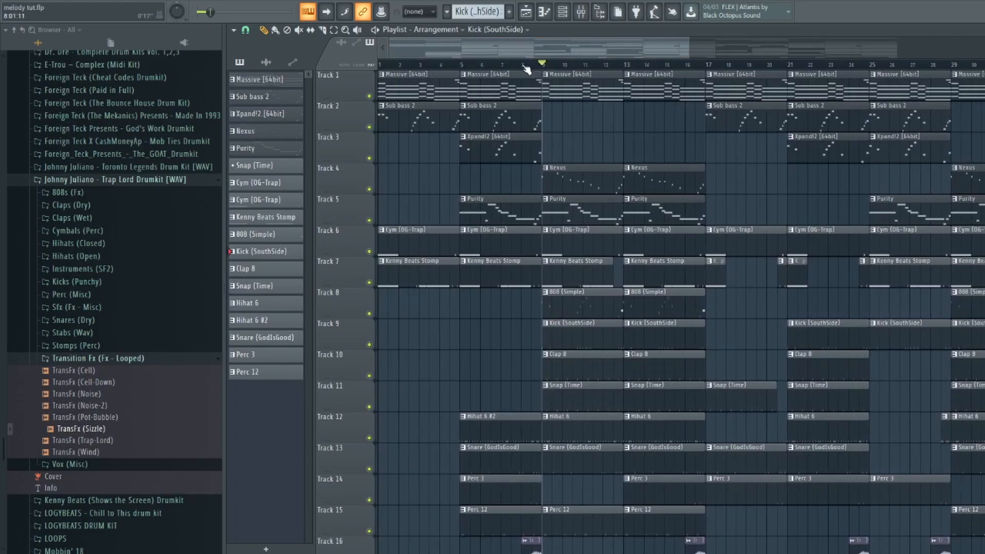
pyautogui.scroll(1, 527, 69)
pyautogui.moveTo(521, 54); pyautogui.dragTo(500, 54)
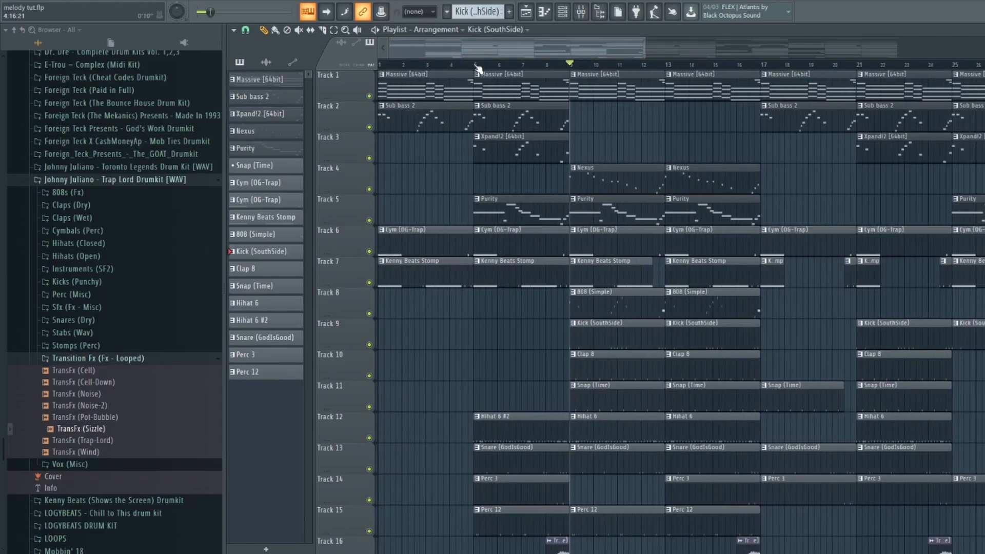
pyautogui.scroll(-2, 478, 69)
pyautogui.scroll(-2, 478, 69)
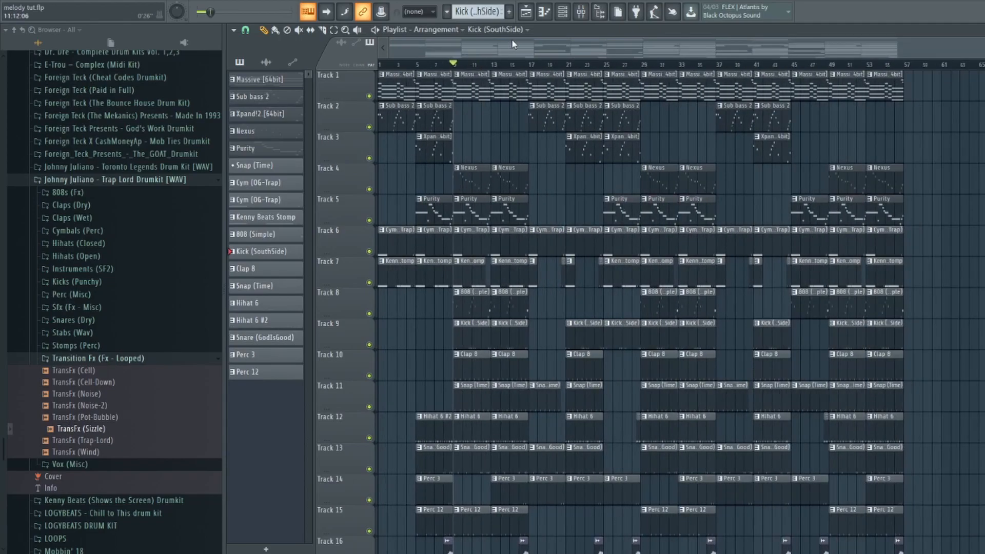
pyautogui.scroll(1, 454, 65)
pyautogui.moveTo(454, 54); pyautogui.dragTo(420, 55)
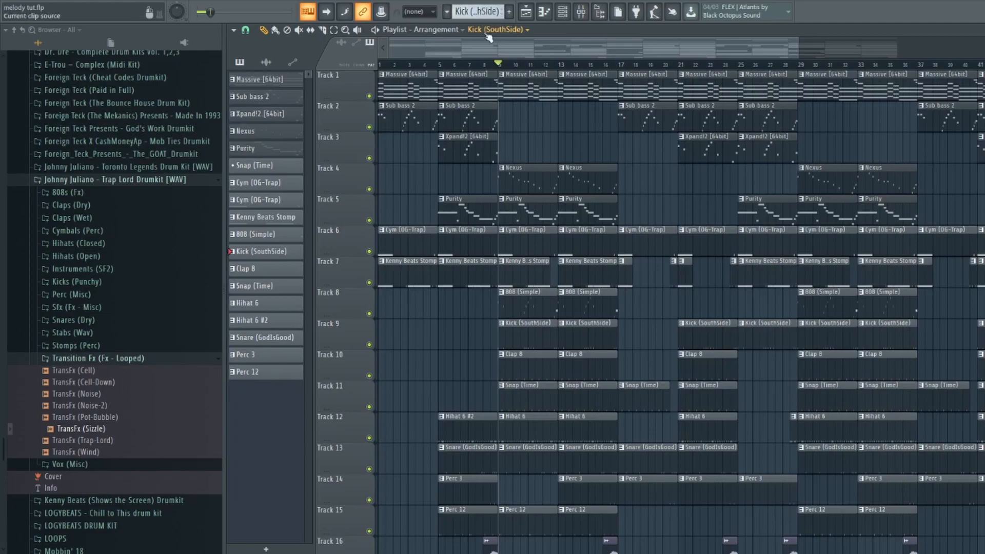
pyautogui.scroll(2, 482, 67)
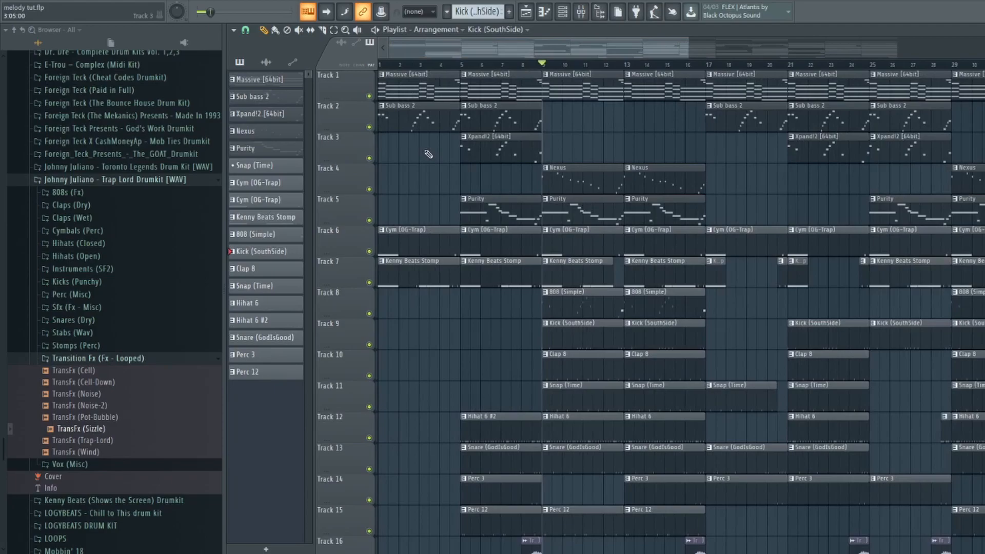
pyautogui.scroll(-2, 457, 67)
pyautogui.scroll(-1, 457, 67)
pyautogui.scroll(-1, 456, 67)
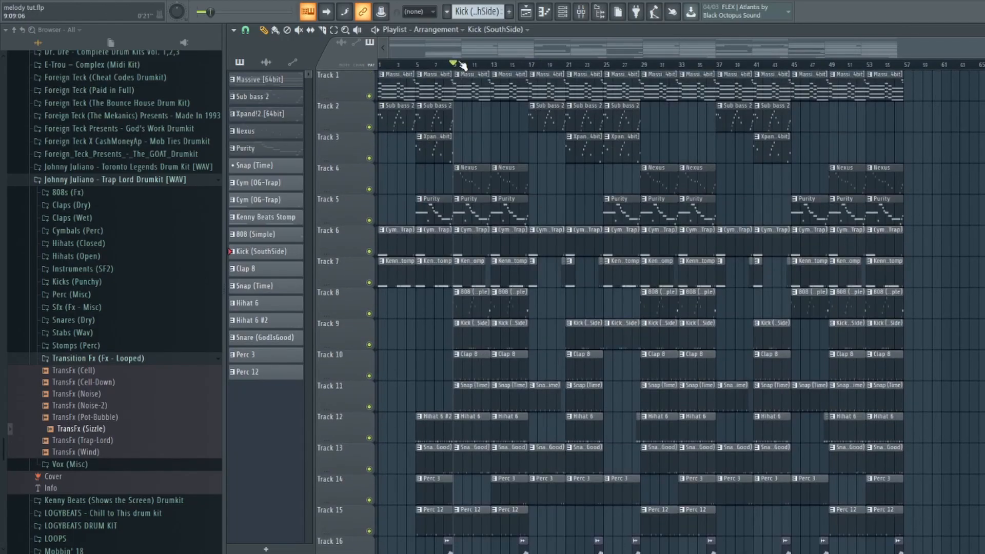
pyautogui.click(12, 1)
pyautogui.click(21, 41)
pyautogui.scroll(-5, 498, 183)
pyautogui.scroll(5, 475, 184)
pyautogui.scroll(2, 449, 70)
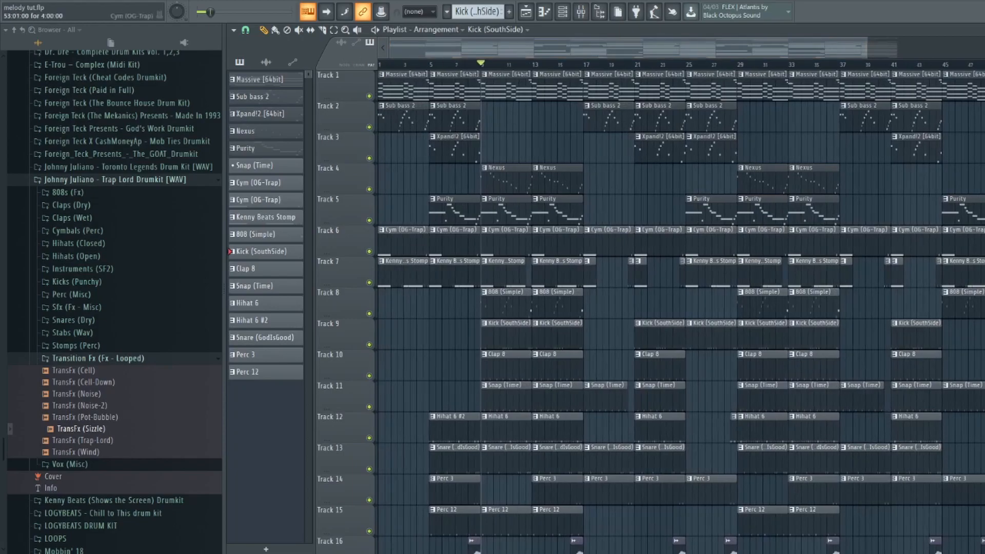